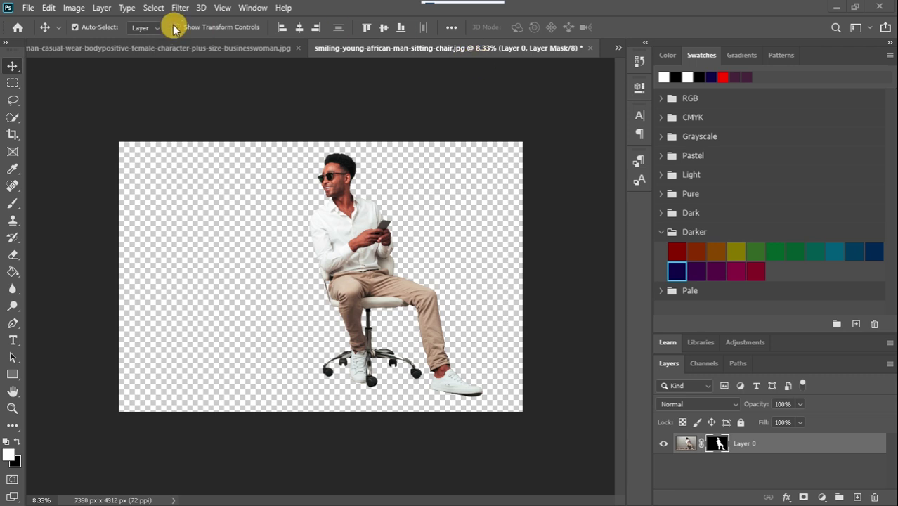
# Create a new 2000 x 2000 pixel document at 300 pixels/inch in RGB Color with a white background.
pyautogui.click(30, 8)
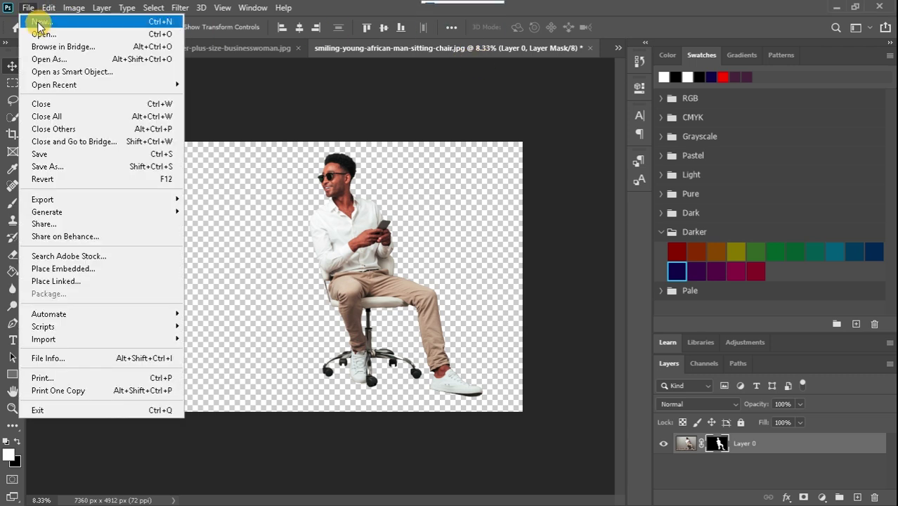
pyautogui.click(28, 19)
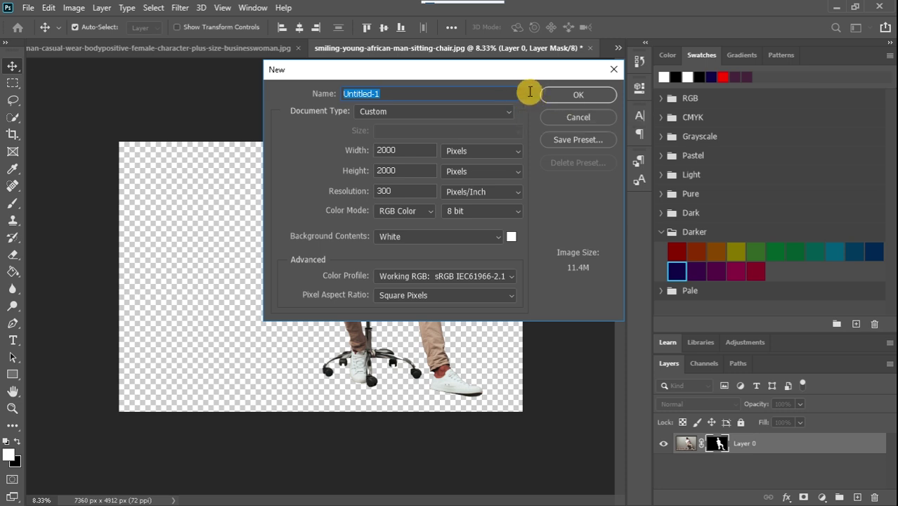
pyautogui.click(571, 95)
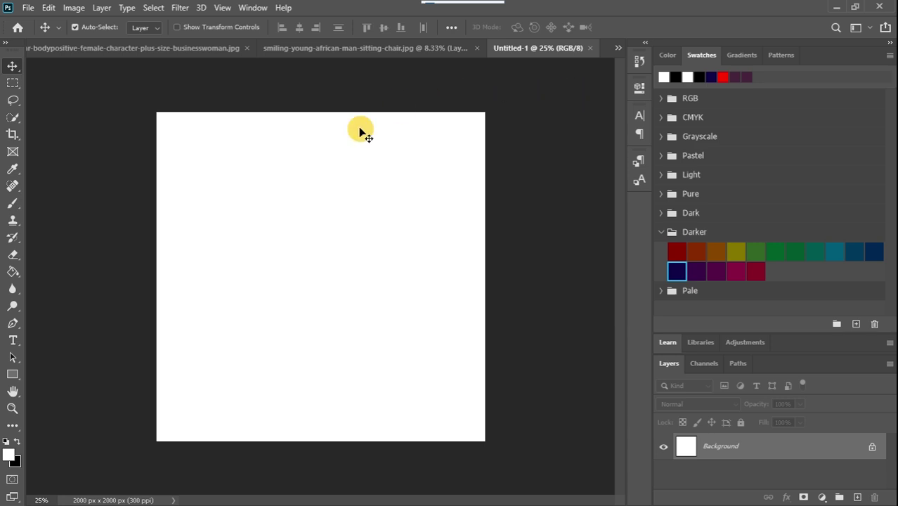
# Add a new layer above the background and fill it with light green #adfa35.
pyautogui.click(855, 497)
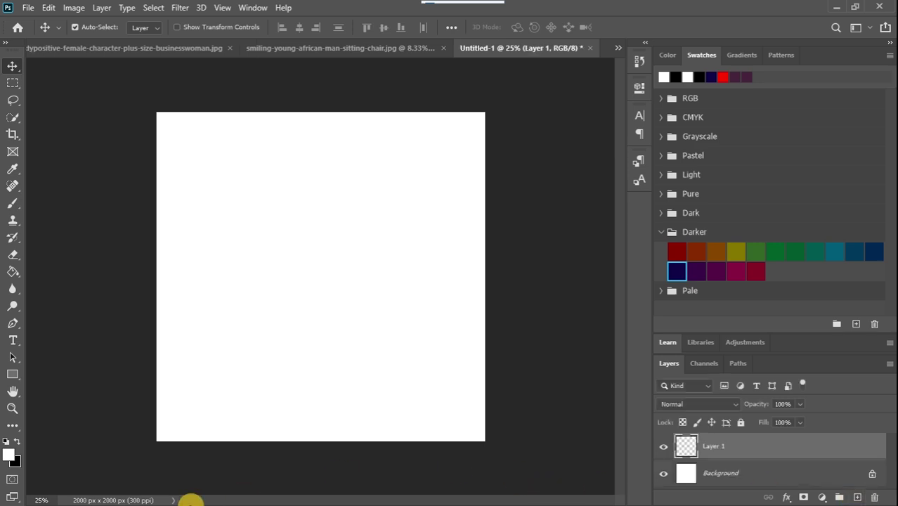
pyautogui.click(9, 454)
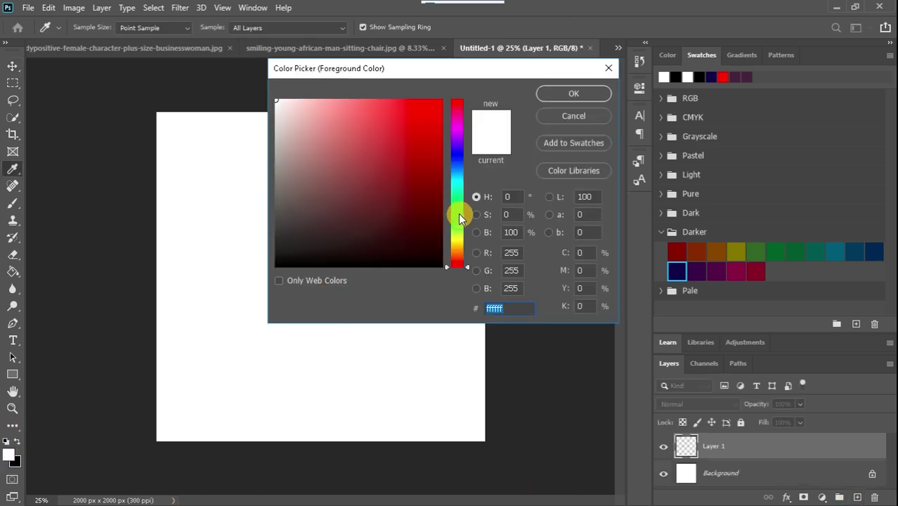
pyautogui.moveTo(458, 212); pyautogui.dragTo(460, 231)
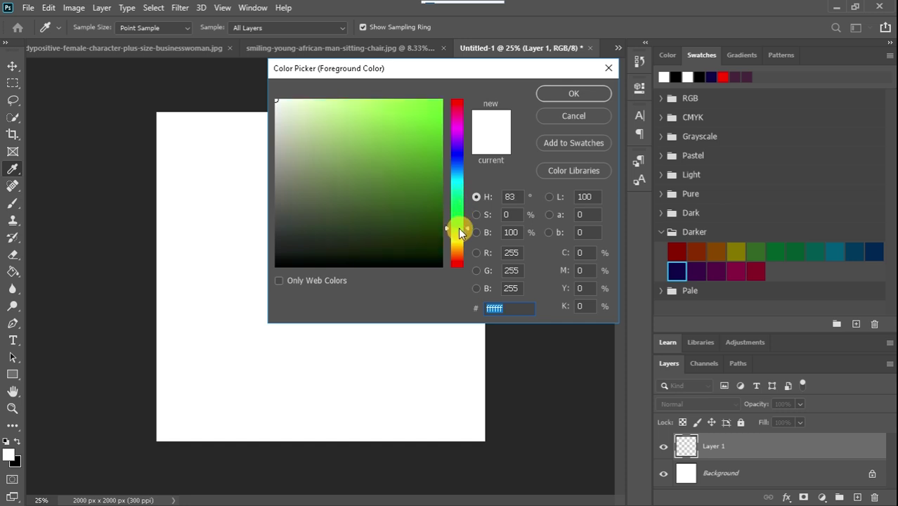
pyautogui.click(407, 103)
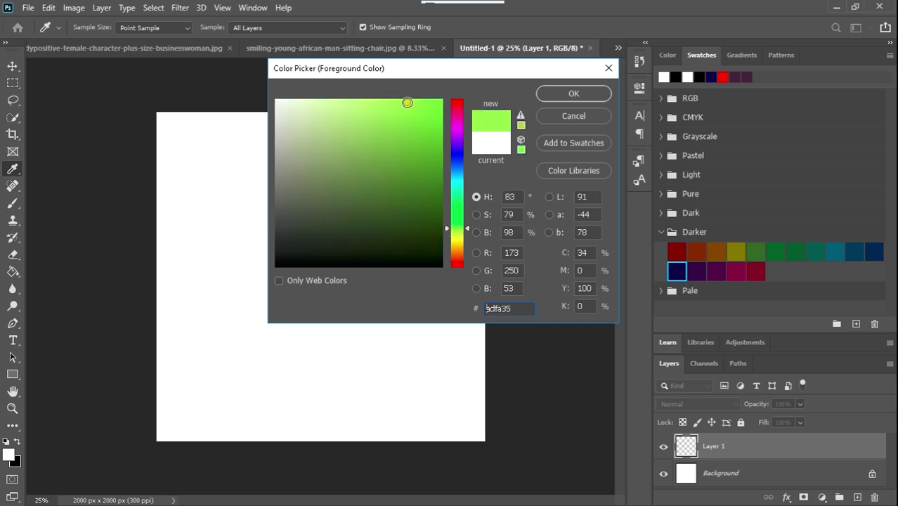
pyautogui.click(552, 96)
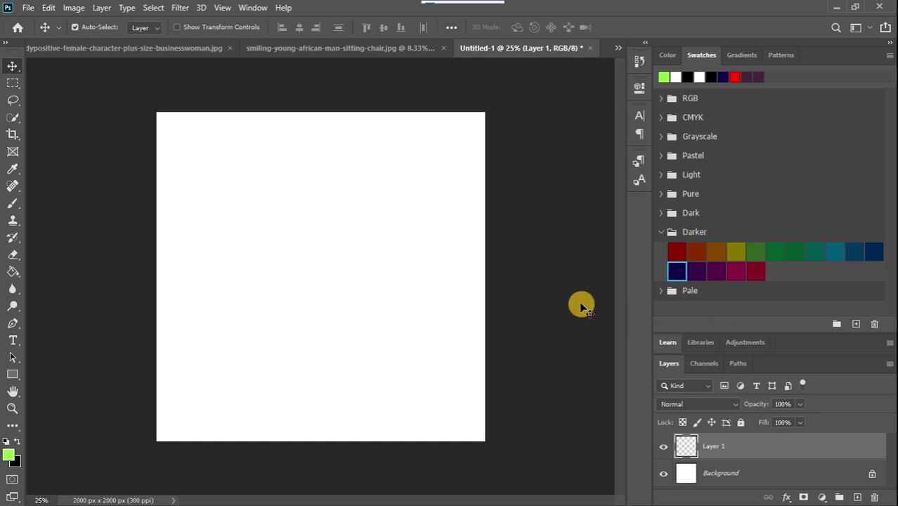
pyautogui.hotkey('alt', 'BackSpace')
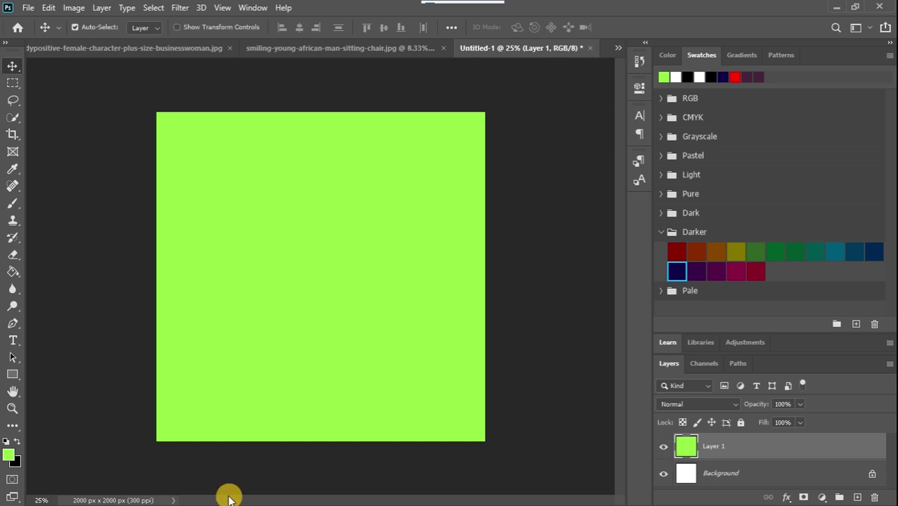
# Raise the saturation of the green foreground colour and refill Layer 1 with the brighter green.
pyautogui.click(9, 454)
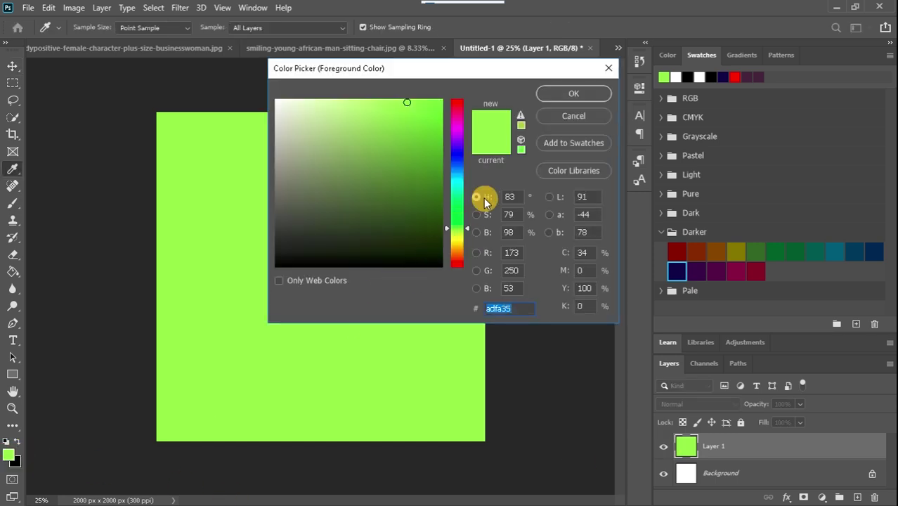
pyautogui.click(476, 214)
pyautogui.moveTo(468, 132); pyautogui.dragTo(467, 106)
pyautogui.click(478, 234)
pyautogui.click(550, 101)
pyautogui.press('v')
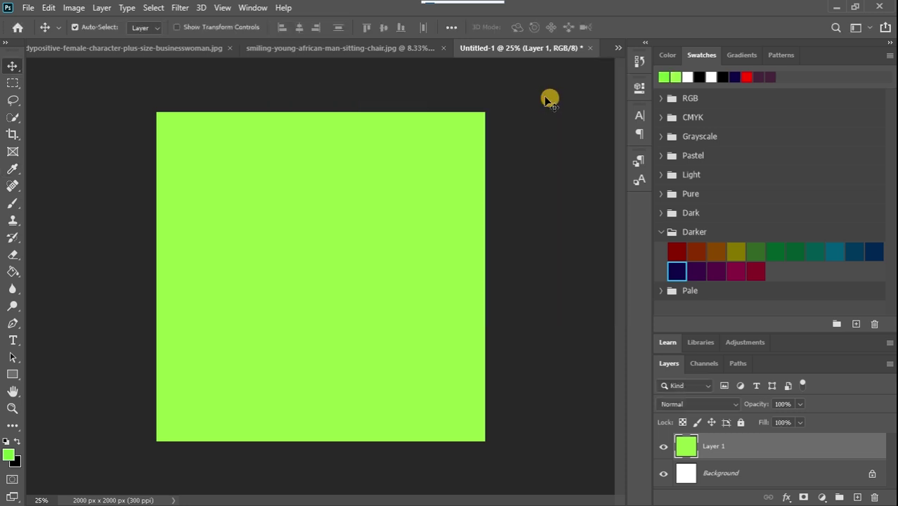
pyautogui.hotkey('alt', 'BackSpace')
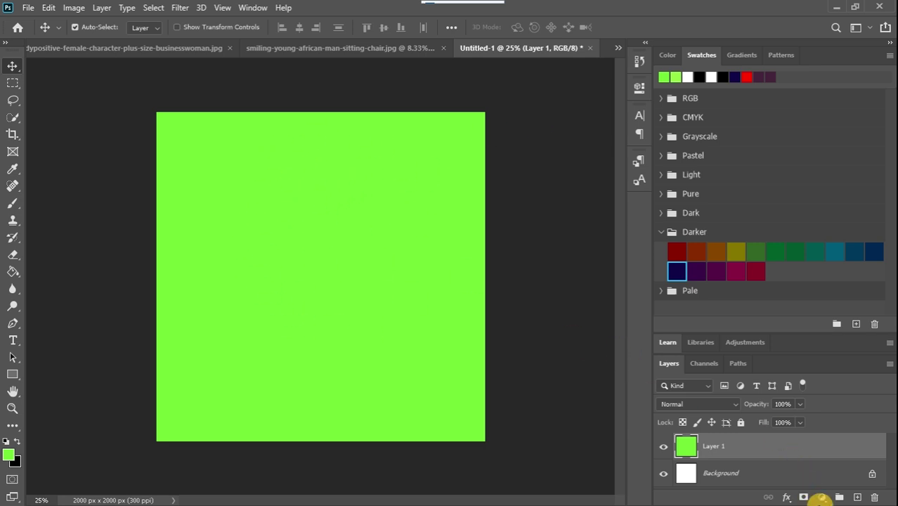
# Add a new layer above the green fill and make white the foreground colour with black as background colour.
pyautogui.click(857, 498)
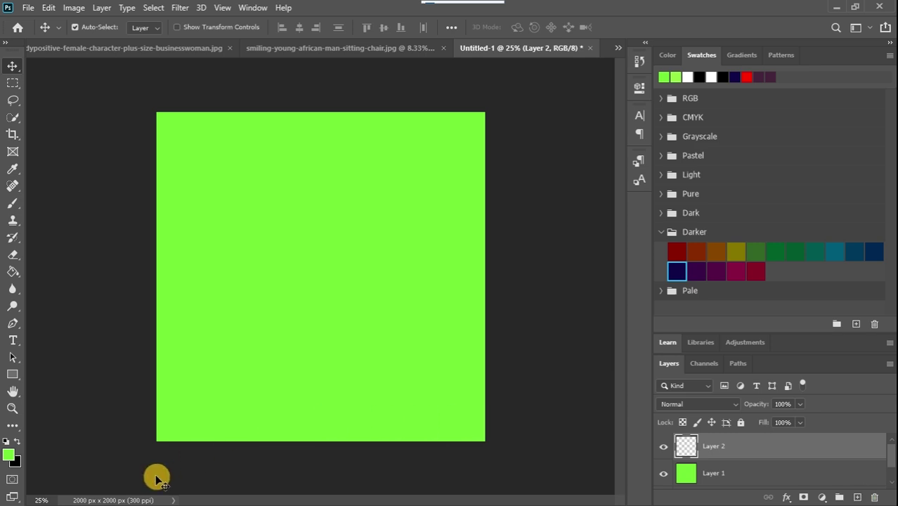
pyautogui.click(6, 441)
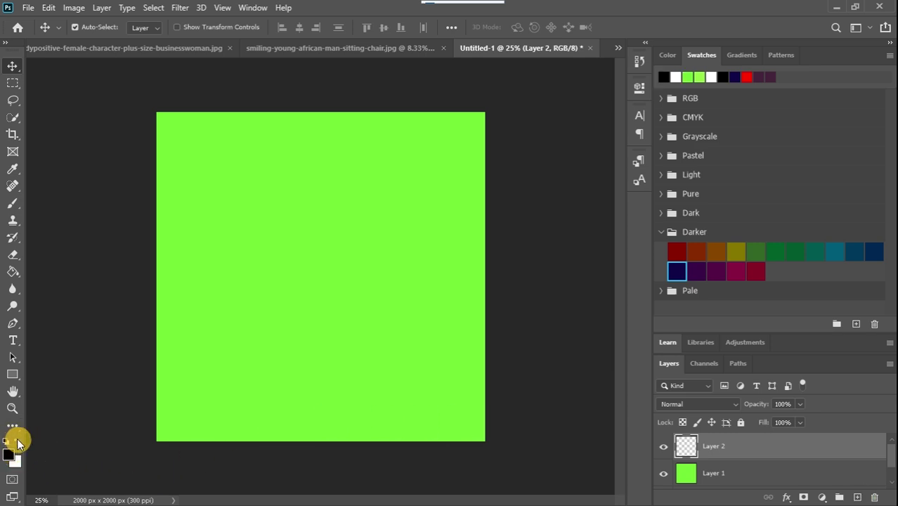
pyautogui.click(17, 440)
# Paint a large soft white glow around the upper centre of the canvas using a brush of 1811 px at 0% hardness.
pyautogui.click(11, 207)
pyautogui.click(7, 208)
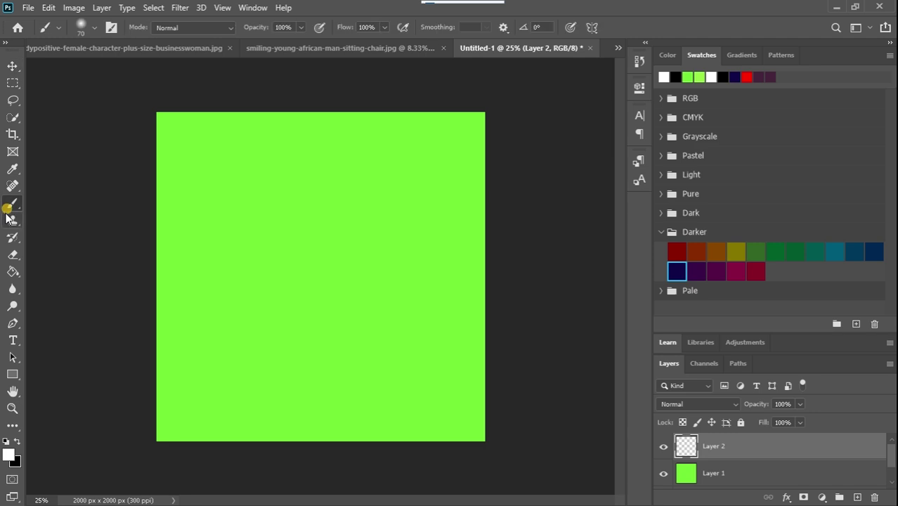
pyautogui.rightClick(297, 226)
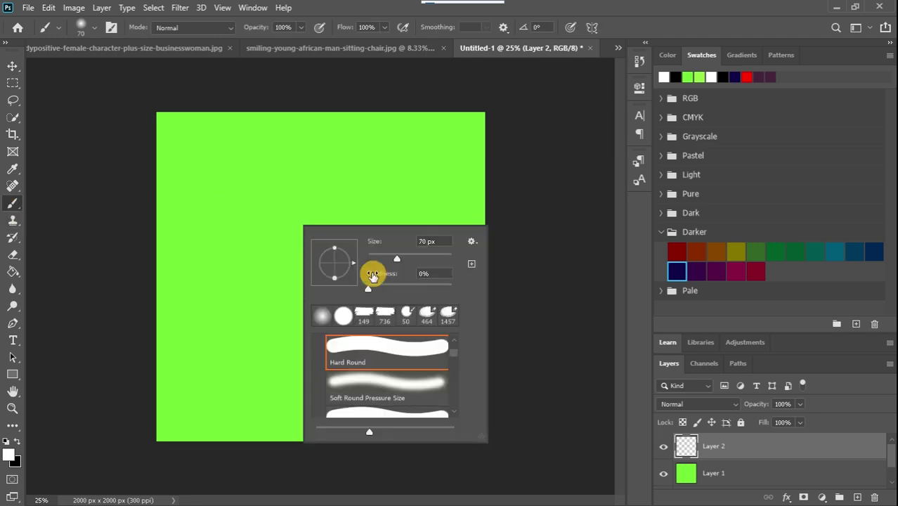
pyautogui.moveTo(394, 256); pyautogui.dragTo(430, 266)
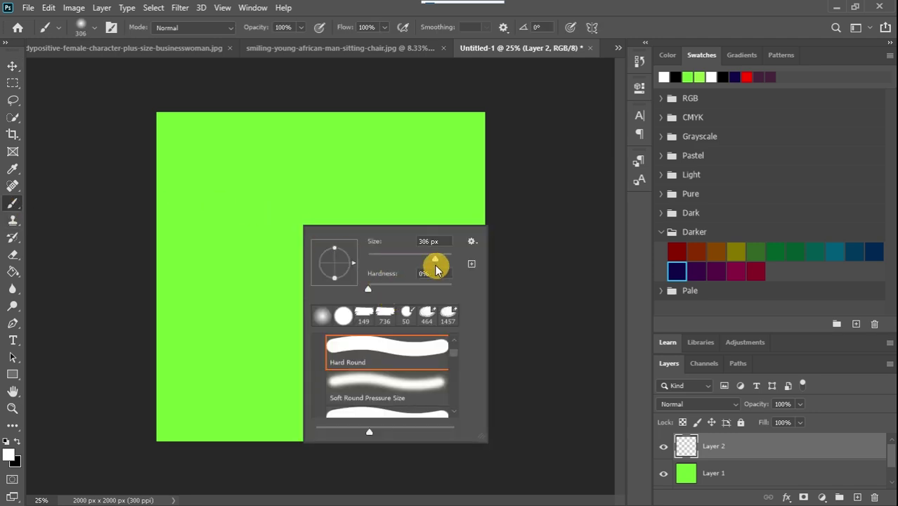
pyautogui.click(368, 289)
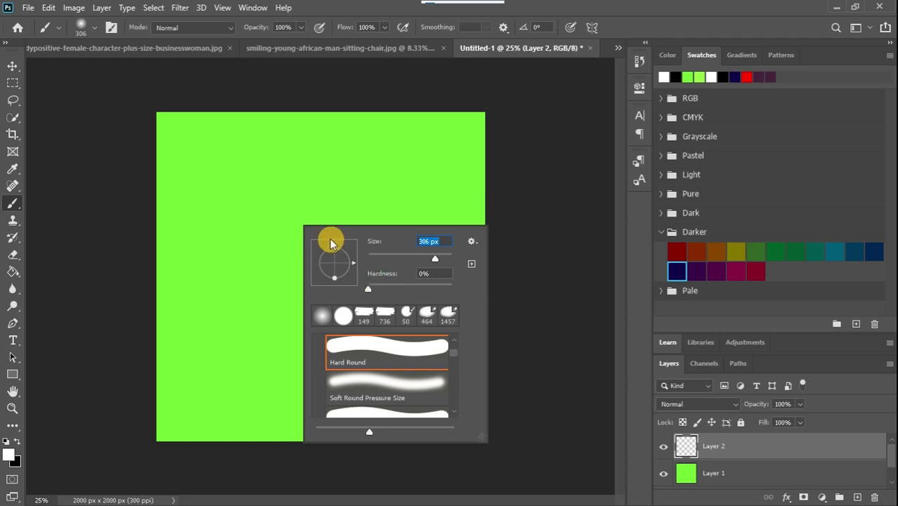
pyautogui.moveTo(435, 260); pyautogui.dragTo(446, 259)
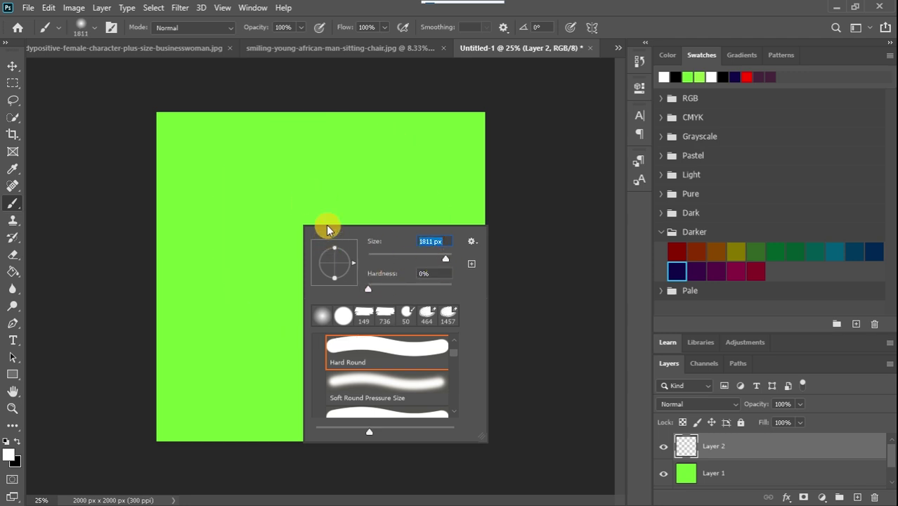
pyautogui.click(28, 161)
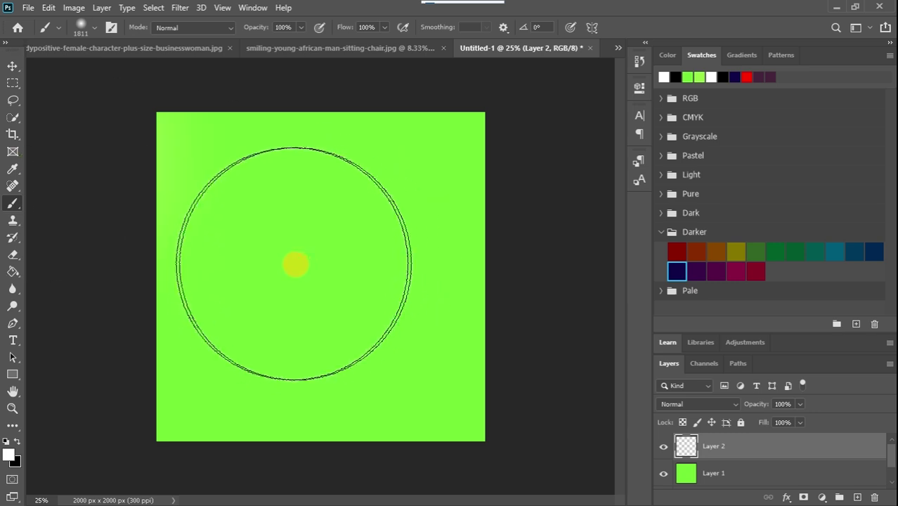
pyautogui.click(317, 259)
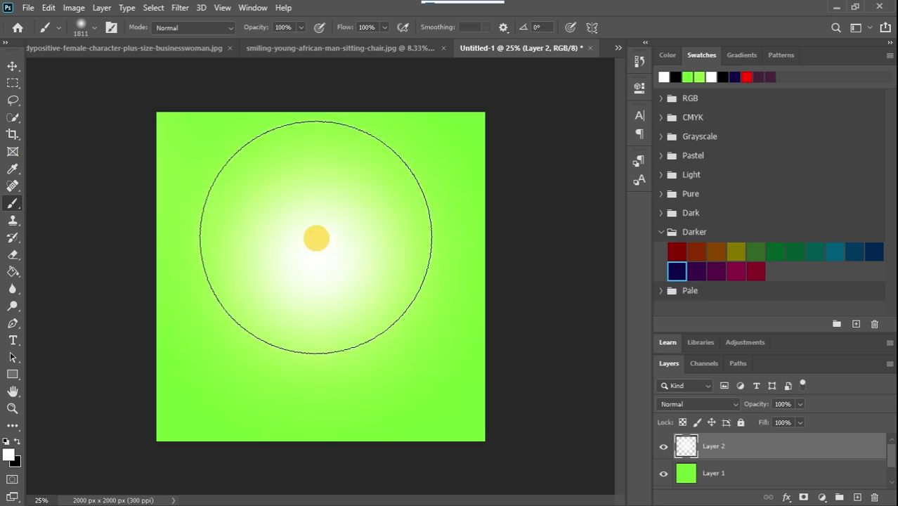
pyautogui.click(319, 223)
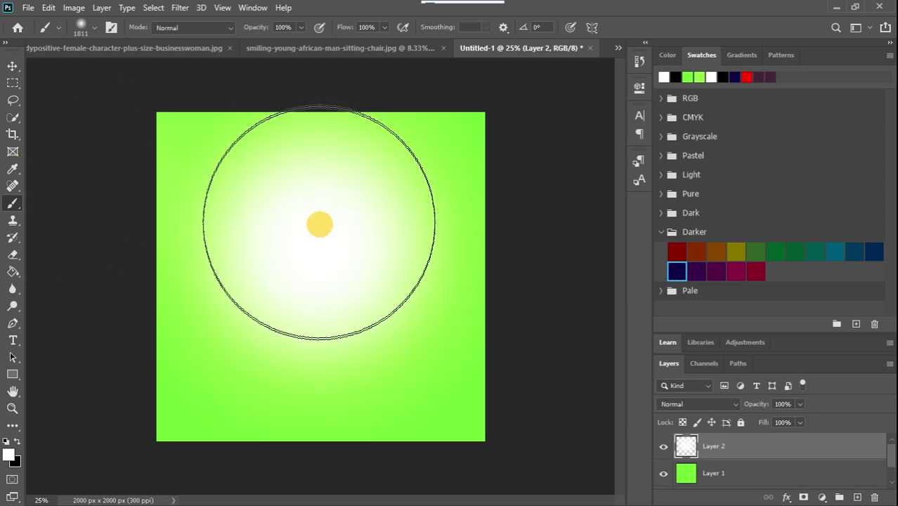
pyautogui.moveTo(318, 224)
pyautogui.mouseDown()
pyautogui.moveTo(325, 285)
pyautogui.moveTo(333, 229)
pyautogui.mouseUp()
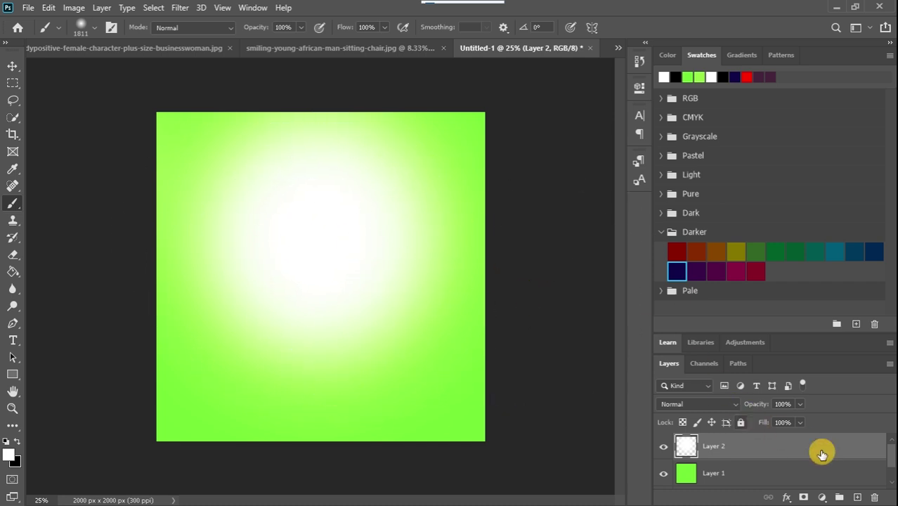
# Add a new layer and draw a wide flat ellipse about 1632 x 304 px below the glow's centre, filled with the recent bright green.
pyautogui.click(857, 498)
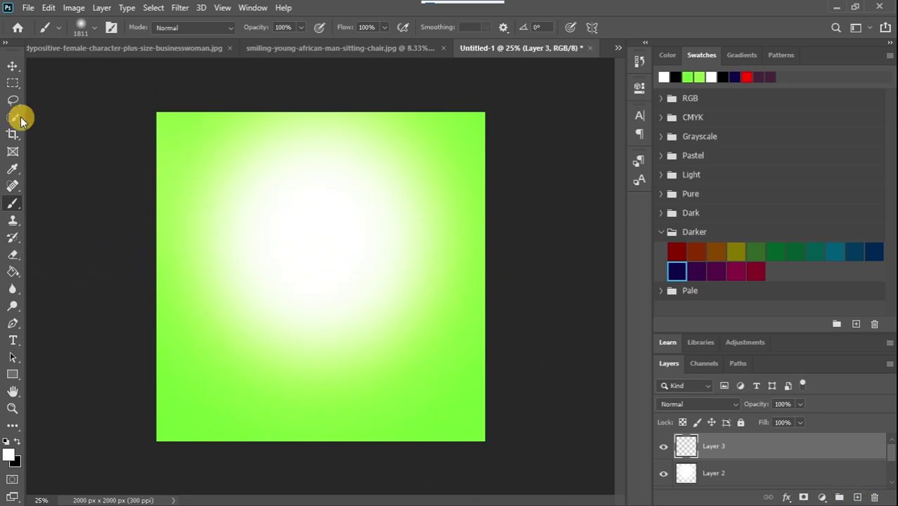
pyautogui.click(13, 65)
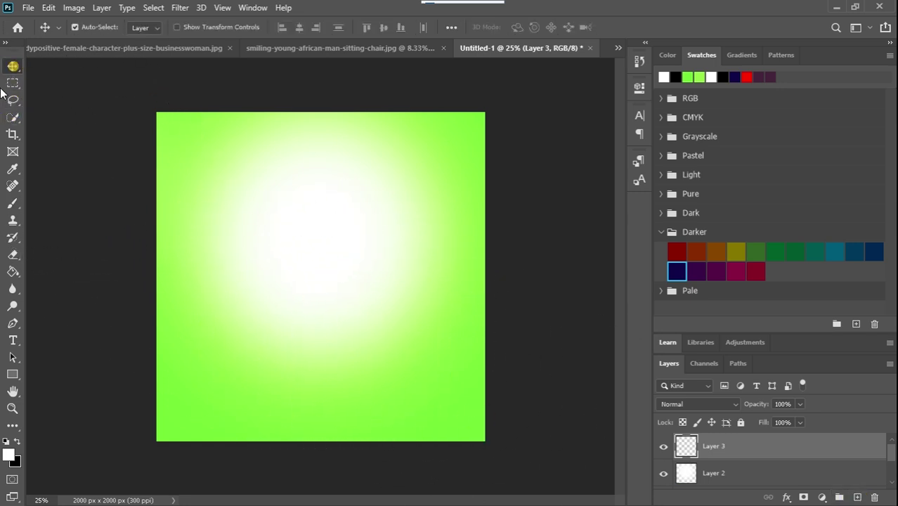
pyautogui.click(242, 235)
pyautogui.click(12, 374)
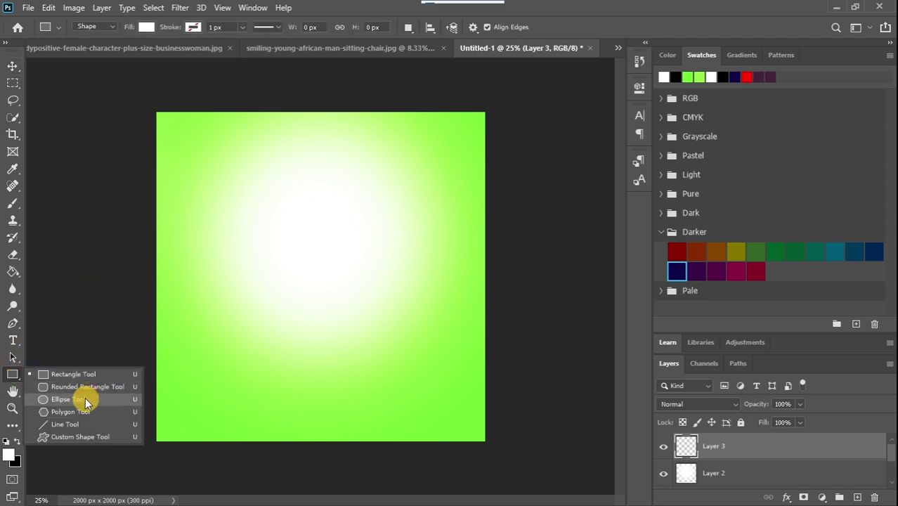
pyautogui.click(87, 399)
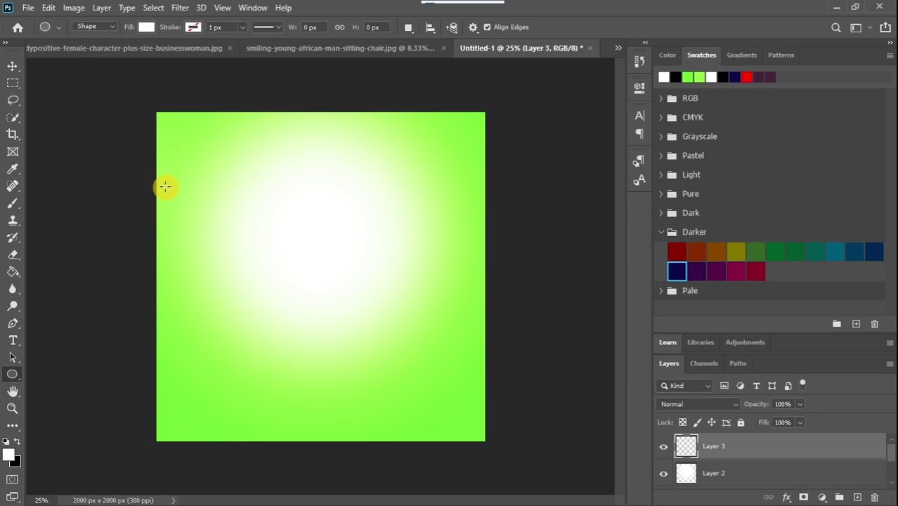
pyautogui.click(154, 26)
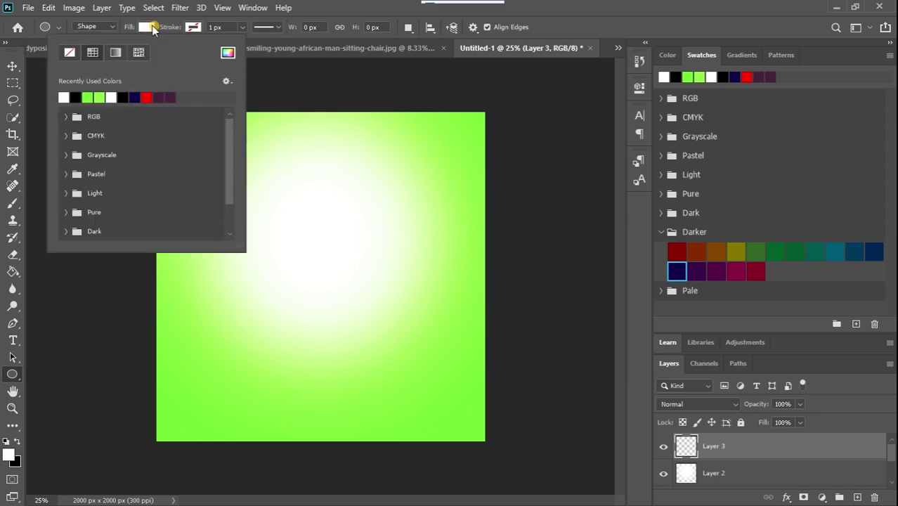
pyautogui.click(89, 95)
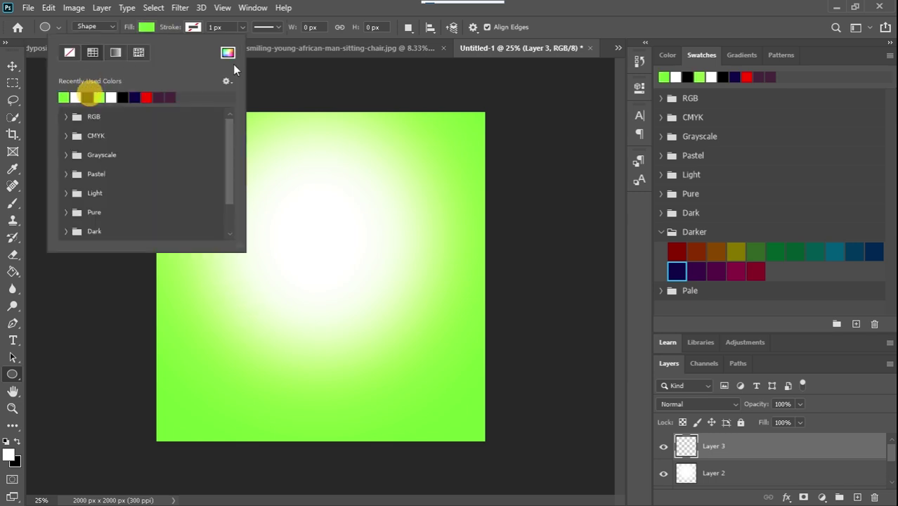
pyautogui.click(579, 2)
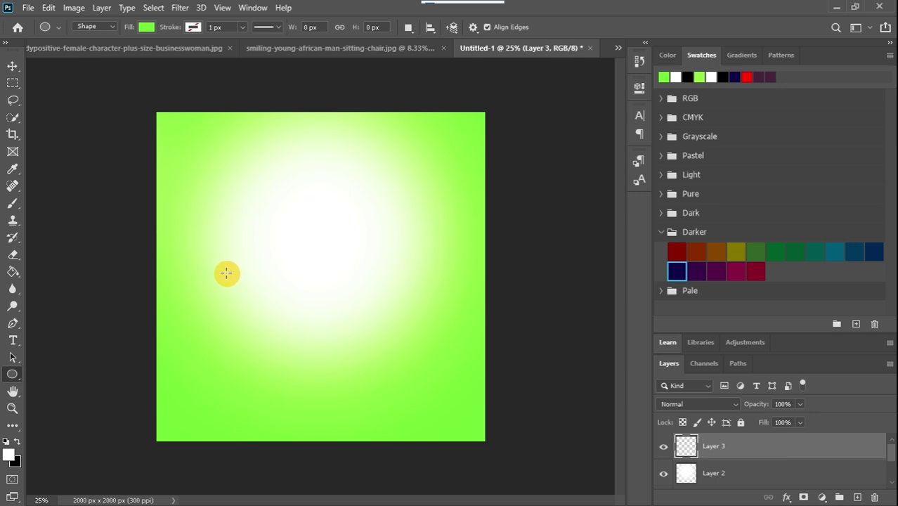
pyautogui.moveTo(199, 282); pyautogui.dragTo(463, 331)
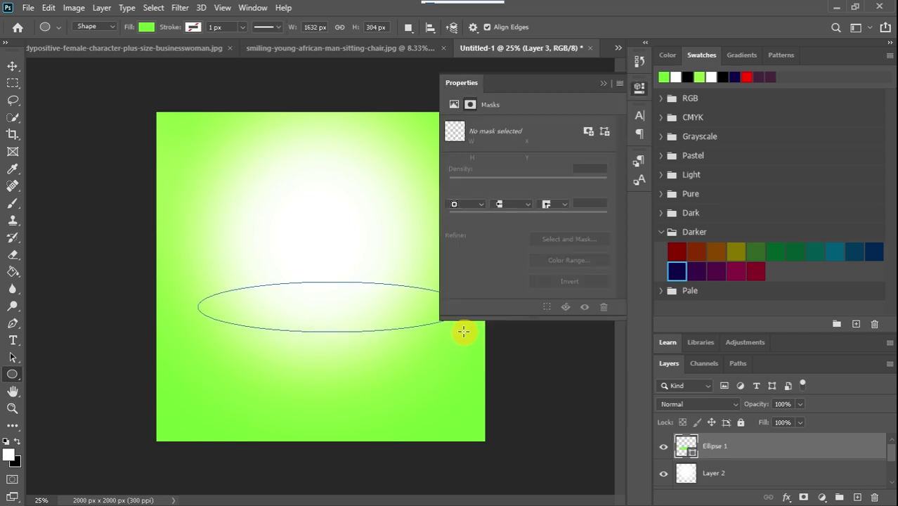
# Move the green ellipse down below the white glow, centred horizontally near the lower part of the canvas.
pyautogui.click(12, 65)
pyautogui.click(561, 78)
pyautogui.click(598, 87)
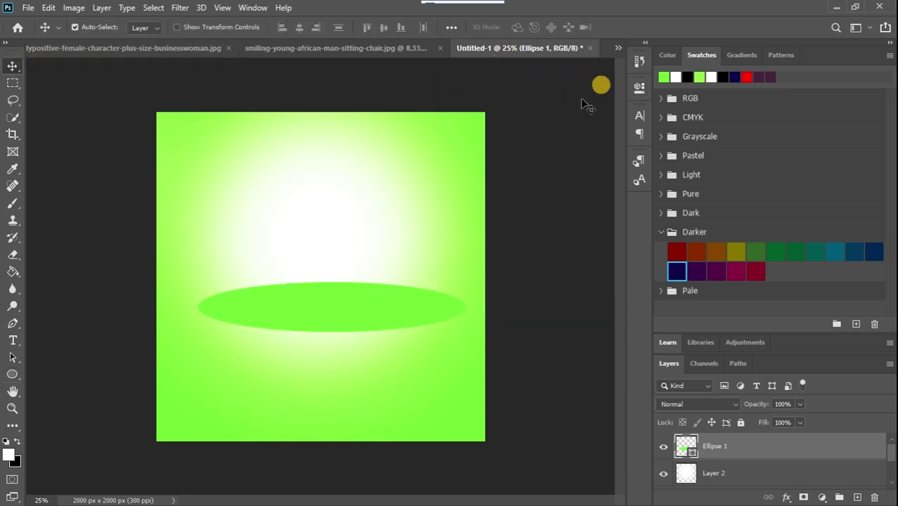
pyautogui.moveTo(331, 317); pyautogui.dragTo(317, 368)
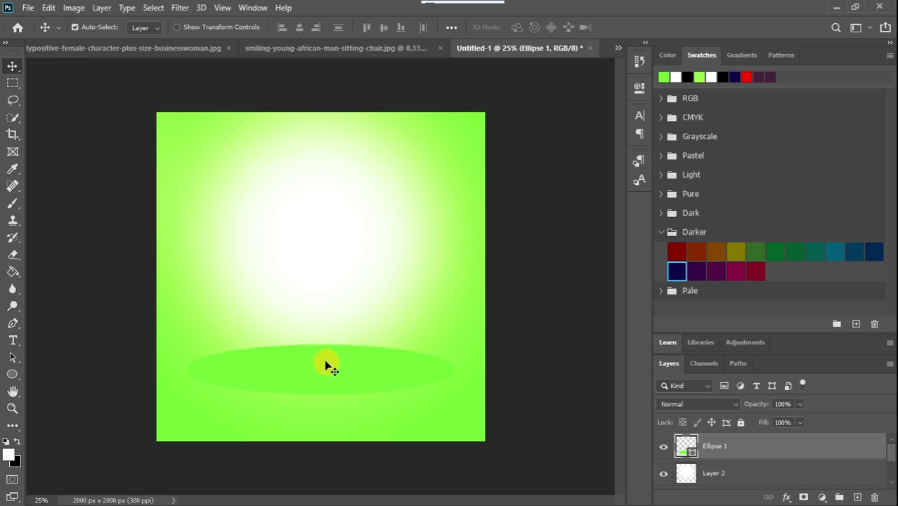
pyautogui.moveTo(322, 362); pyautogui.dragTo(325, 362)
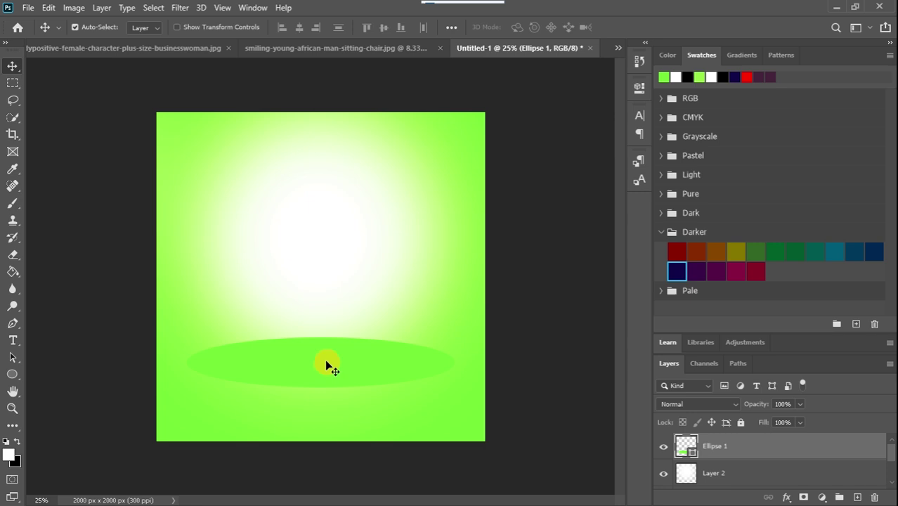
# Add a Drop Shadow to the green ellipse with 78% opacity and 41 px distance, and apply the layer style.
pyautogui.doubleClick(804, 454)
pyautogui.moveTo(409, 86); pyautogui.dragTo(615, 83)
pyautogui.click(524, 334)
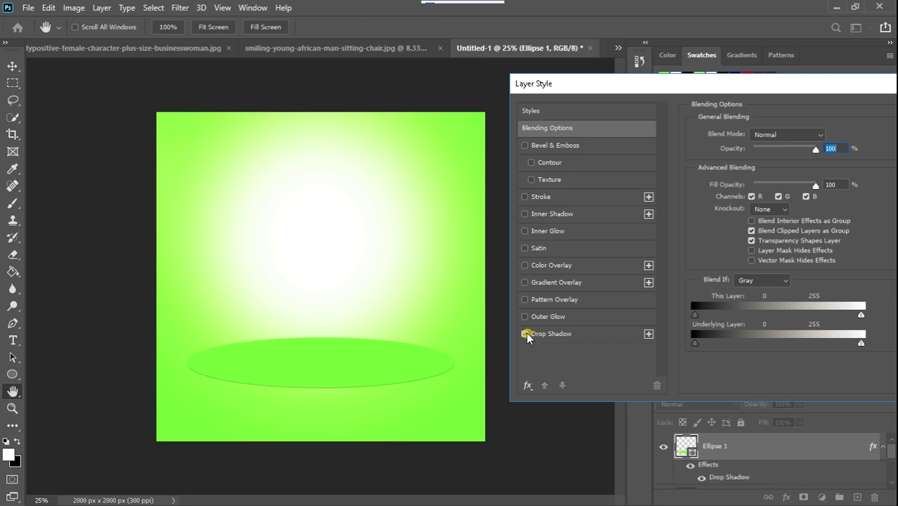
pyautogui.click(594, 336)
pyautogui.click(763, 155)
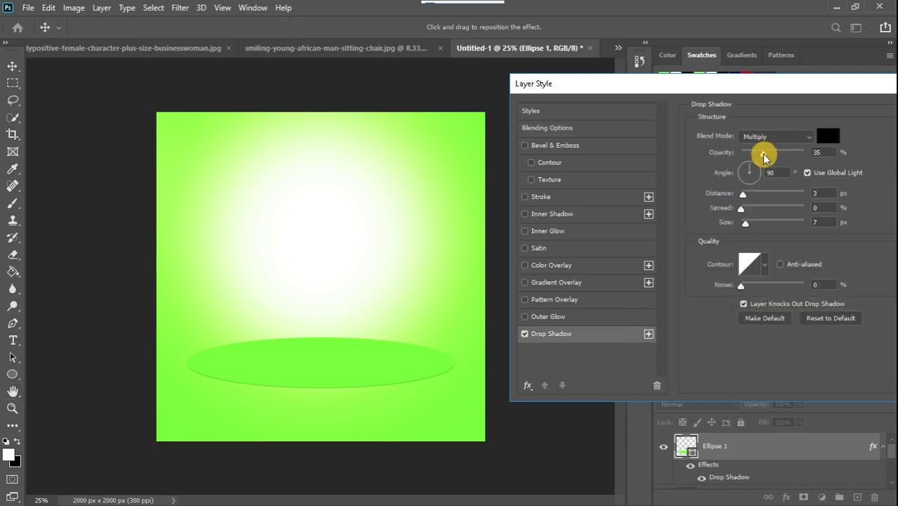
pyautogui.moveTo(794, 155); pyautogui.dragTo(801, 153)
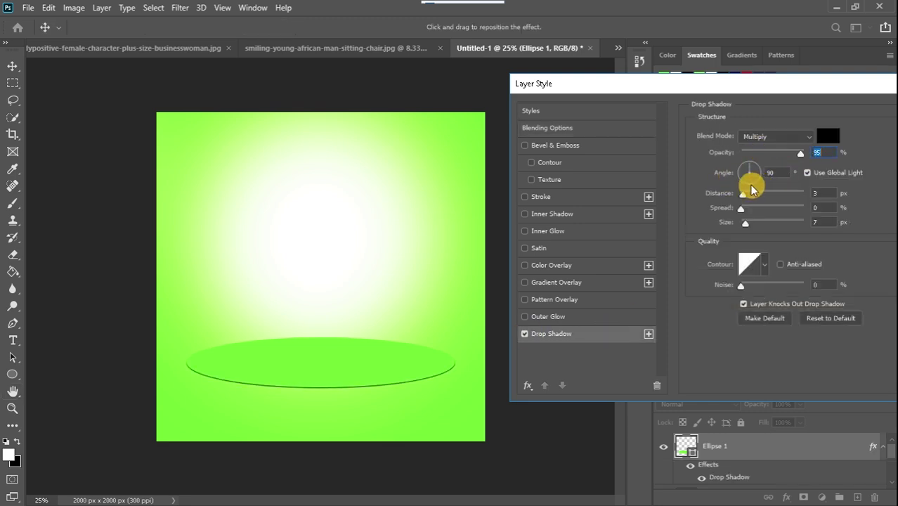
pyautogui.moveTo(745, 197); pyautogui.dragTo(767, 200)
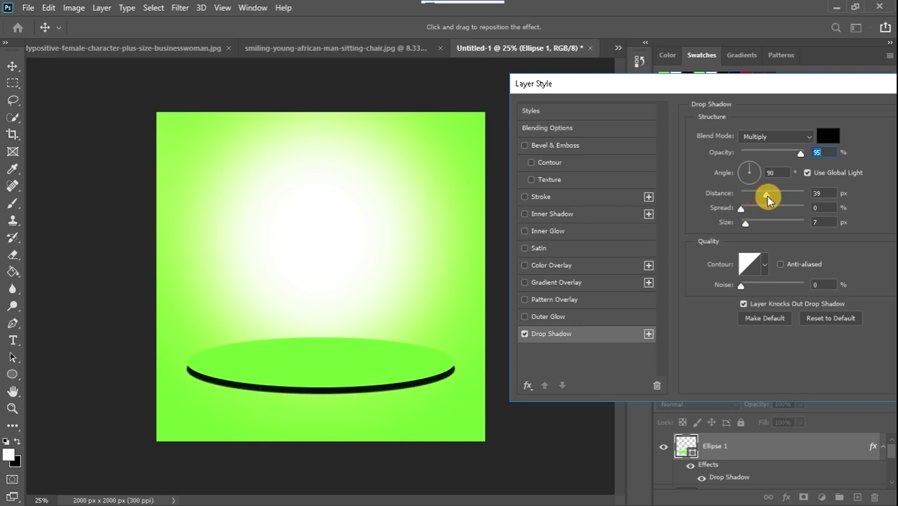
pyautogui.moveTo(765, 196); pyautogui.dragTo(767, 196)
pyautogui.moveTo(799, 153); pyautogui.dragTo(790, 152)
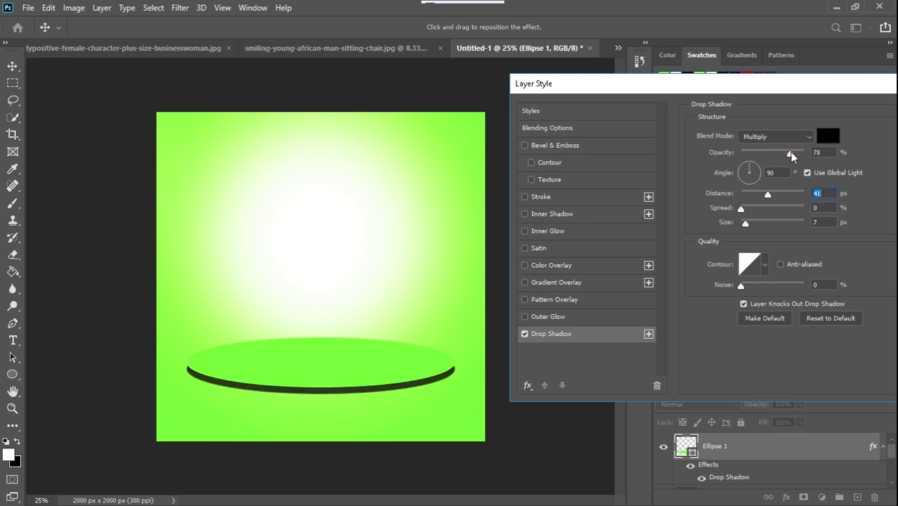
pyautogui.moveTo(797, 87); pyautogui.dragTo(715, 95)
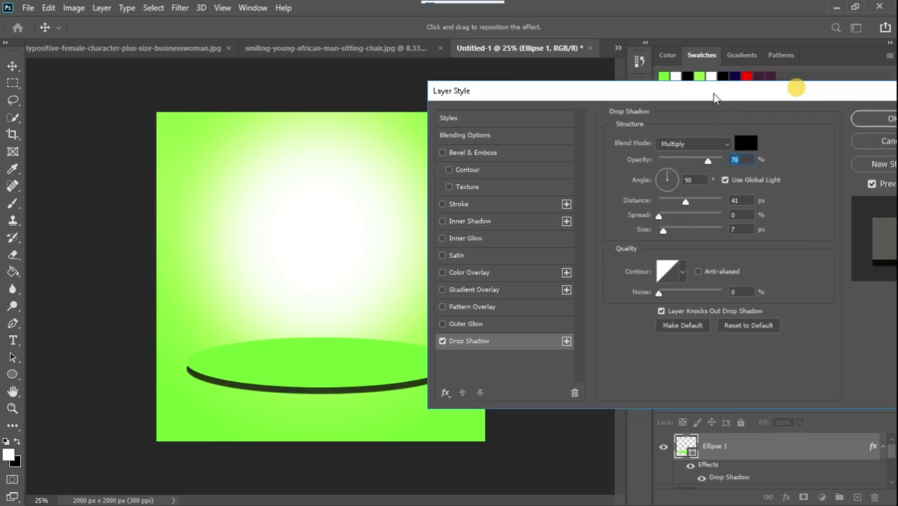
pyautogui.moveTo(799, 102); pyautogui.dragTo(726, 109)
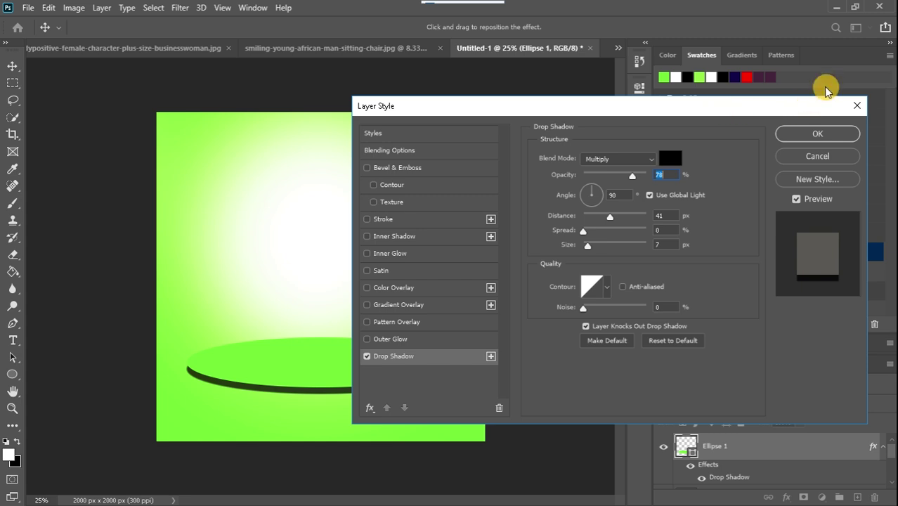
pyautogui.click(819, 134)
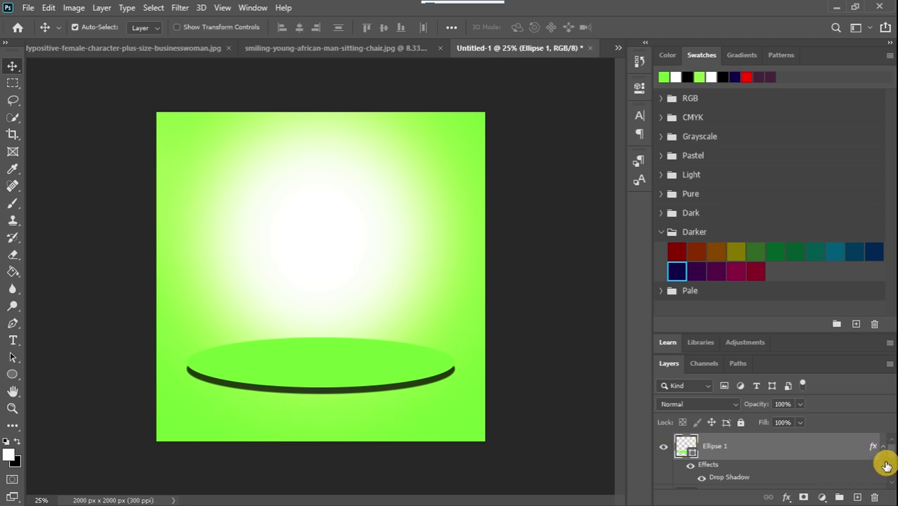
# Add a new empty layer between the white glow layer and the green ellipse layer.
pyautogui.scroll(-1, 890, 450)
pyautogui.click(777, 481)
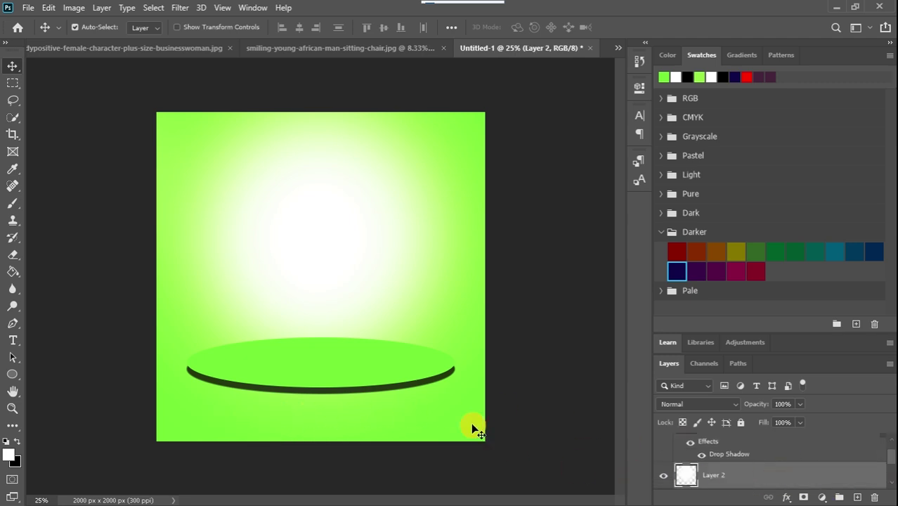
pyautogui.click(374, 363)
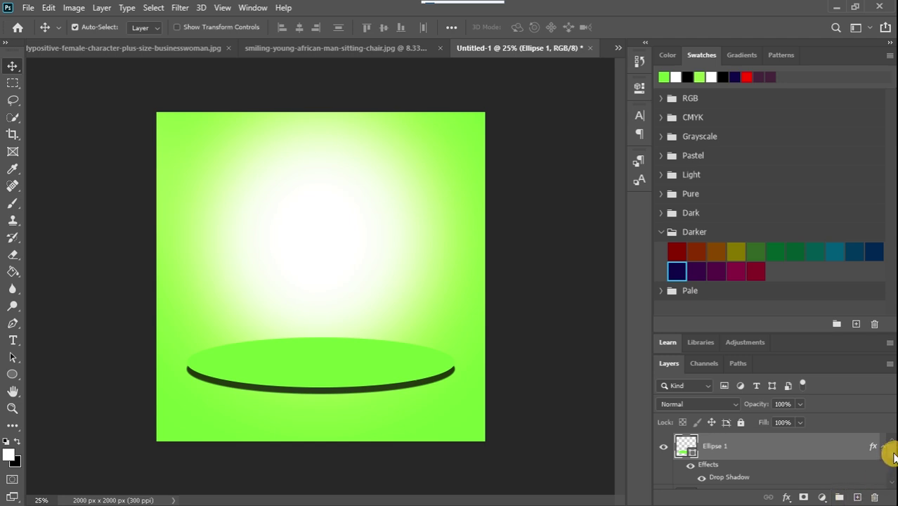
pyautogui.scroll(-1, 885, 457)
pyautogui.click(802, 470)
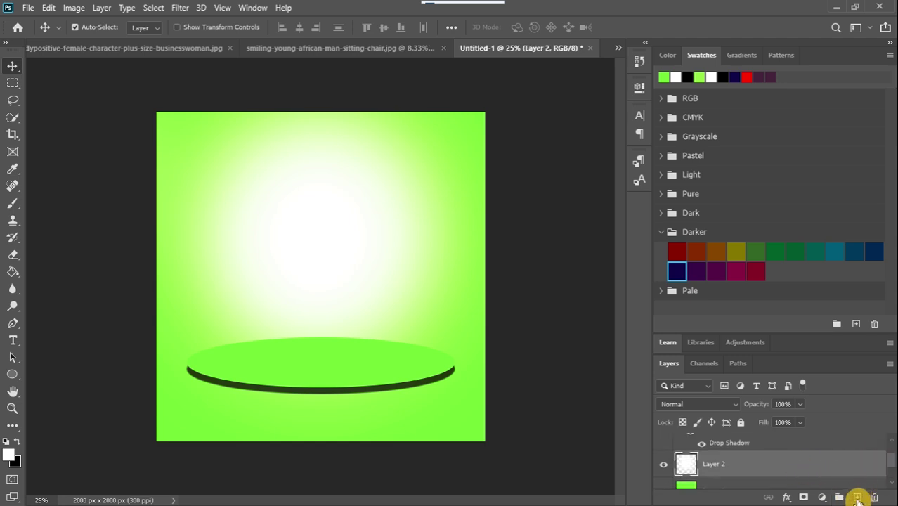
pyautogui.click(857, 497)
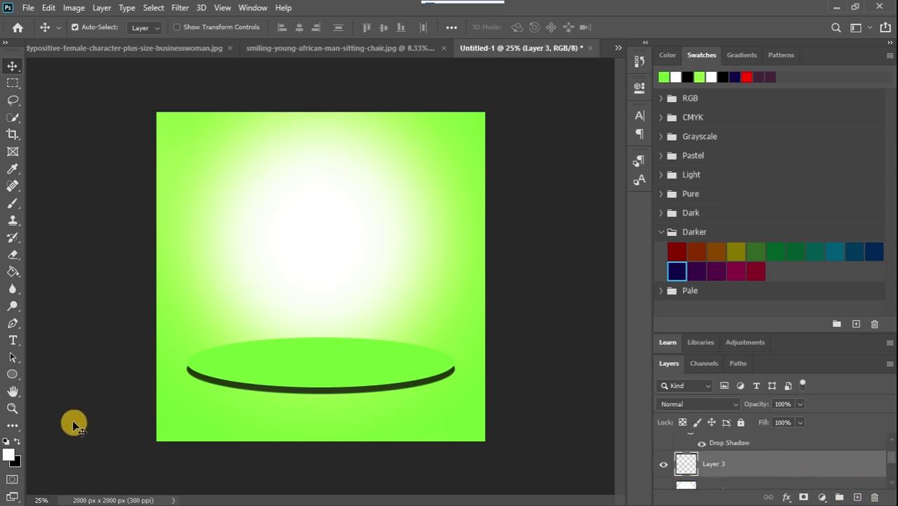
# Make black the foreground colour and flatten the 1811 px soft brush tip into a wide ellipse angled at -178°.
pyautogui.click(10, 205)
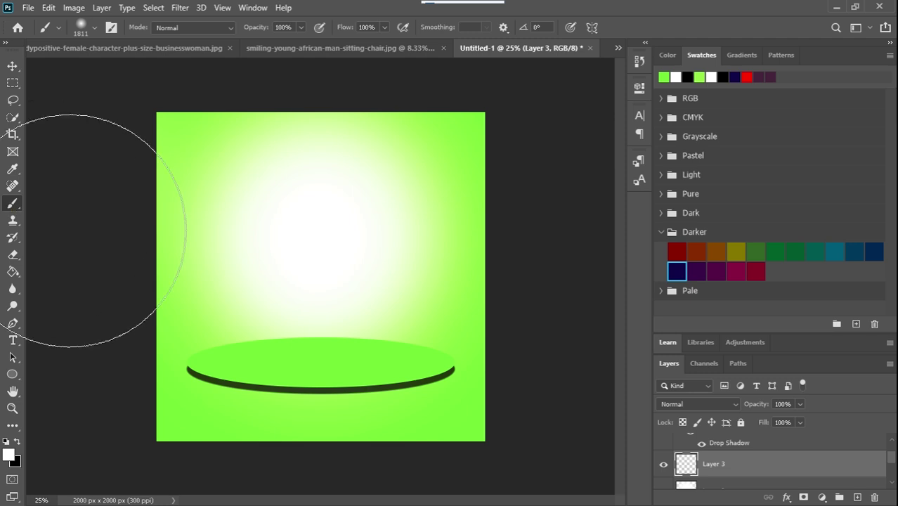
pyautogui.click(17, 441)
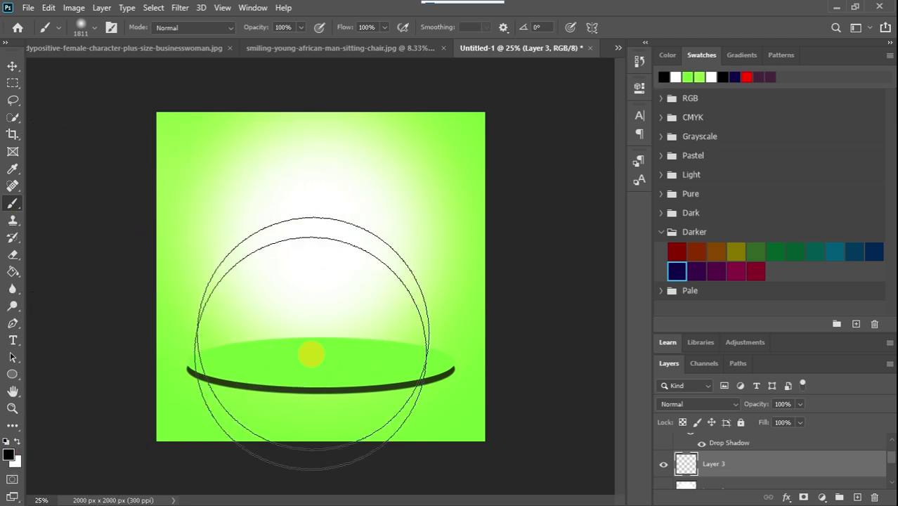
pyautogui.rightClick(325, 264)
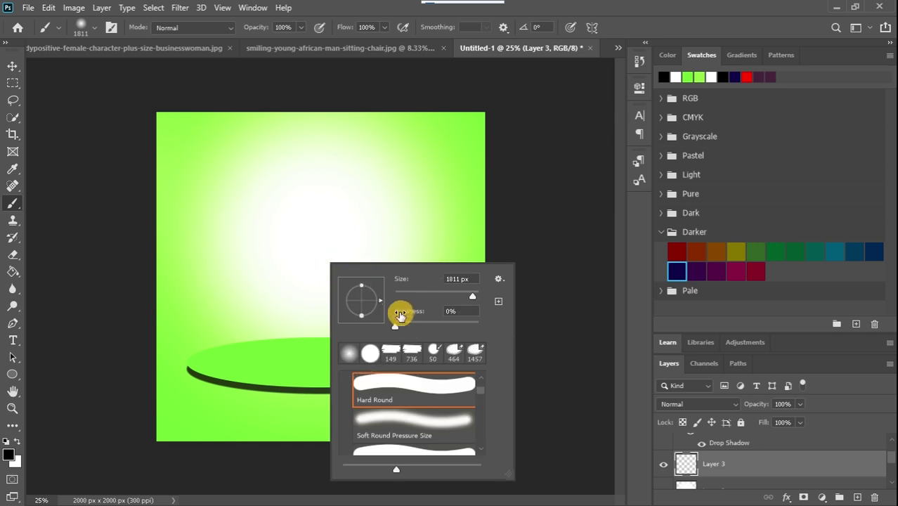
pyautogui.moveTo(368, 316)
pyautogui.mouseDown()
pyautogui.moveTo(361, 306)
pyautogui.moveTo(344, 320)
pyautogui.moveTo(339, 300)
pyautogui.moveTo(362, 320)
pyautogui.moveTo(353, 240)
pyautogui.moveTo(356, 310)
pyautogui.moveTo(363, 306)
pyautogui.mouseUp()
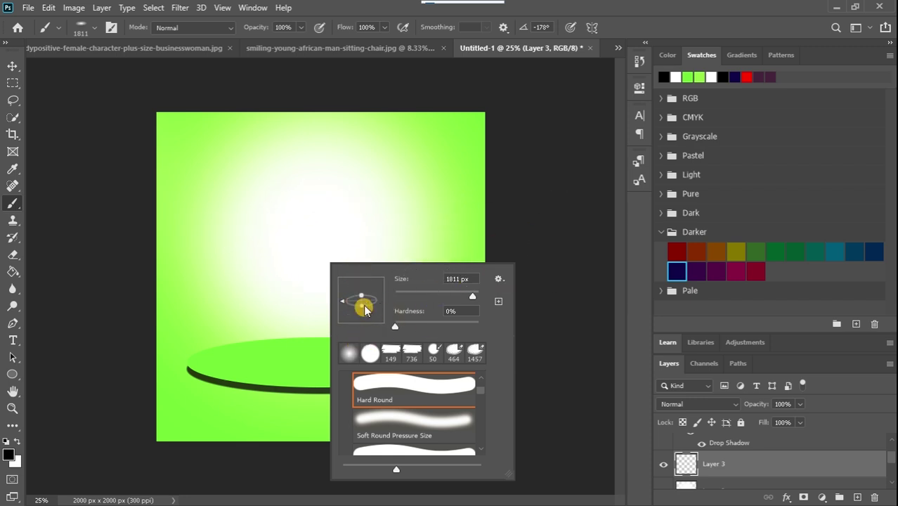
pyautogui.click(621, 235)
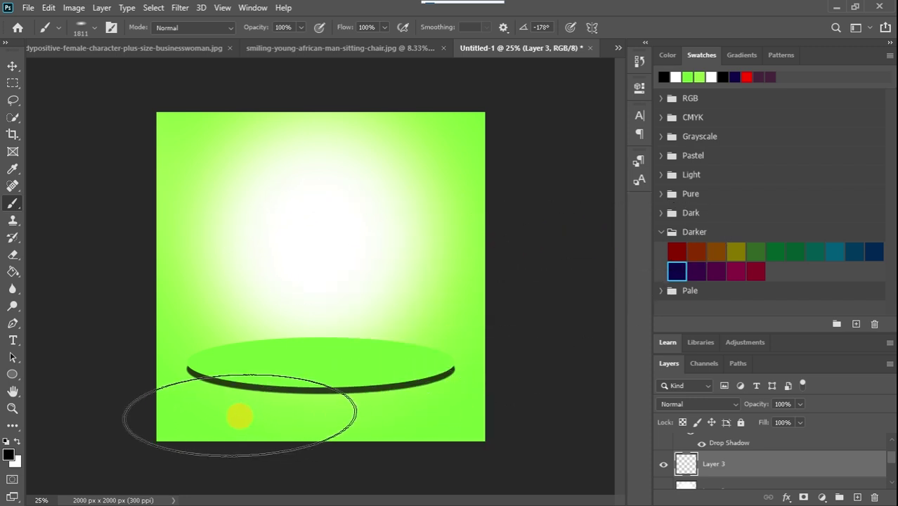
# Paint a soft black band behind and below the ellipse across the canvas's lower part, with the flattened brush enlarged to 2500 px.
pyautogui.moveTo(238, 415); pyautogui.dragTo(242, 410)
pyautogui.moveTo(316, 420)
pyautogui.mouseDown()
pyautogui.moveTo(433, 417)
pyautogui.moveTo(199, 412)
pyautogui.moveTo(171, 402)
pyautogui.moveTo(371, 390)
pyautogui.mouseUp()
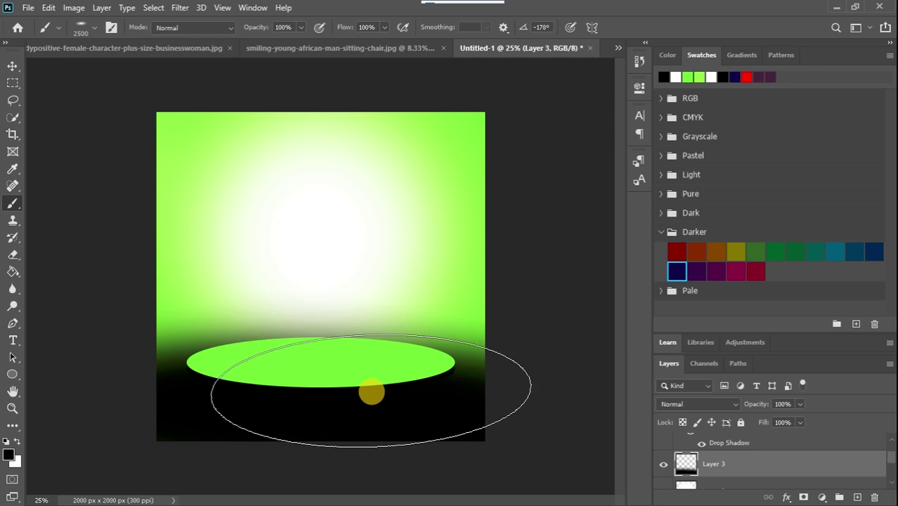
pyautogui.click(13, 67)
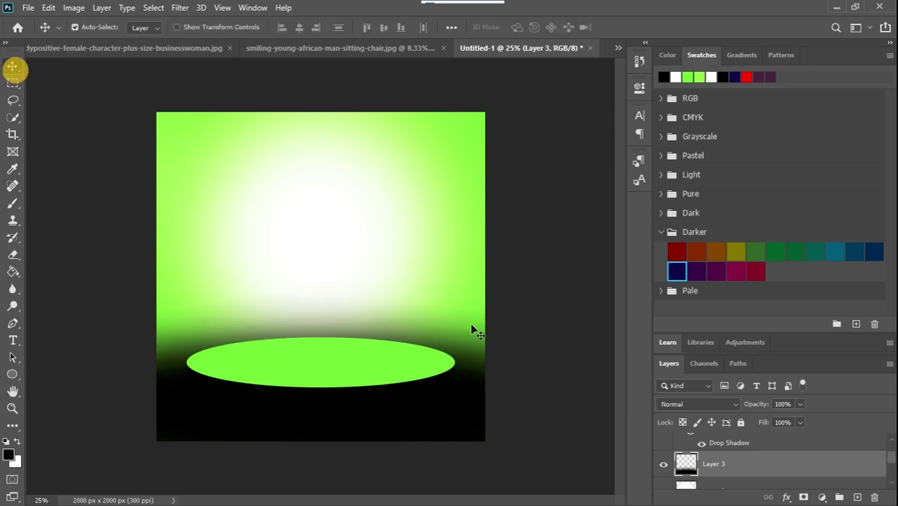
# Show the whole layer stack and lower the black shadow layer's opacity to a light, see-through darkening.
pyautogui.click(889, 44)
pyautogui.click(858, 210)
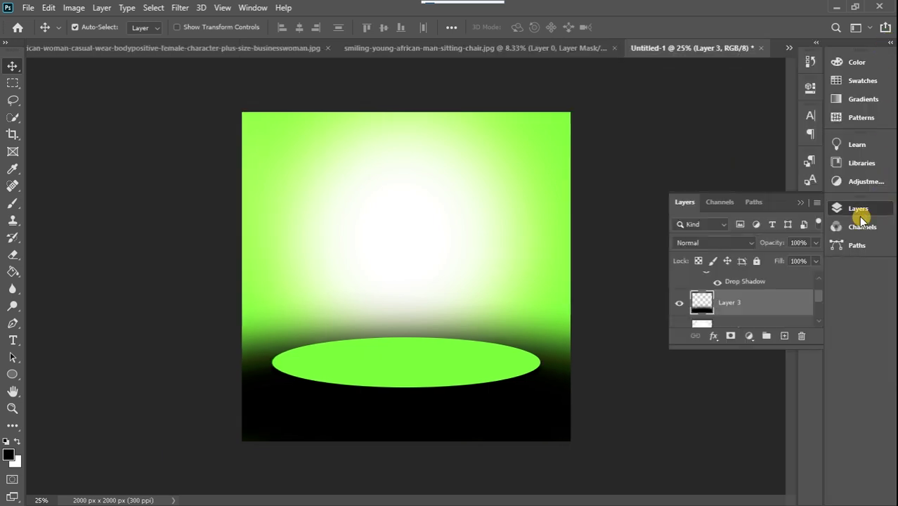
pyautogui.moveTo(747, 347); pyautogui.dragTo(747, 460)
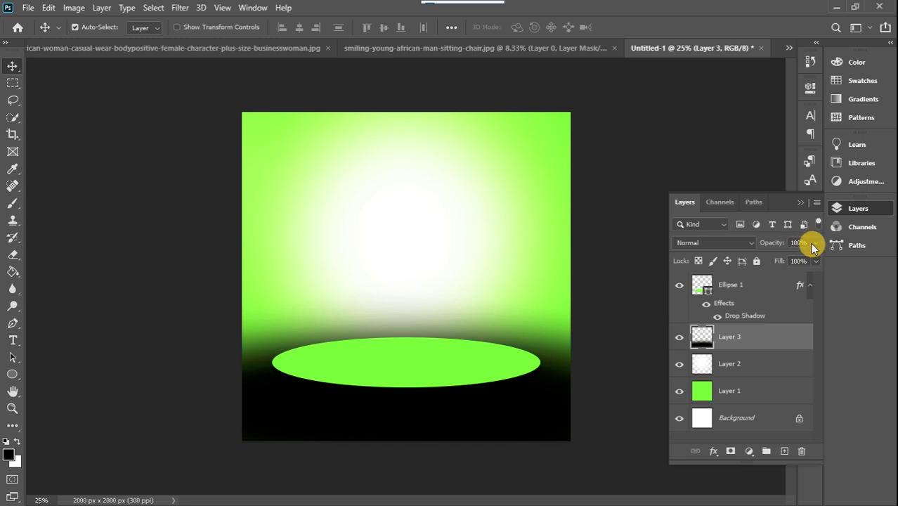
pyautogui.moveTo(789, 249); pyautogui.dragTo(771, 257)
pyautogui.click(703, 399)
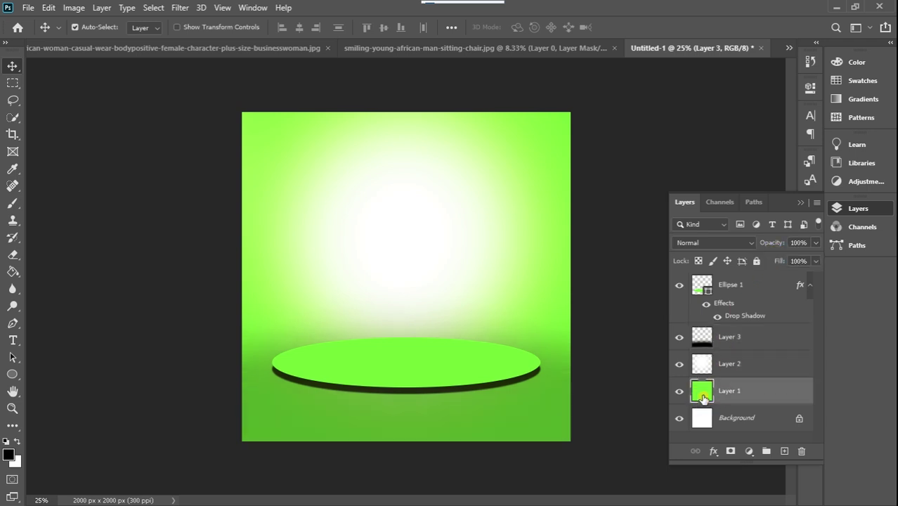
pyautogui.doubleClick(703, 399)
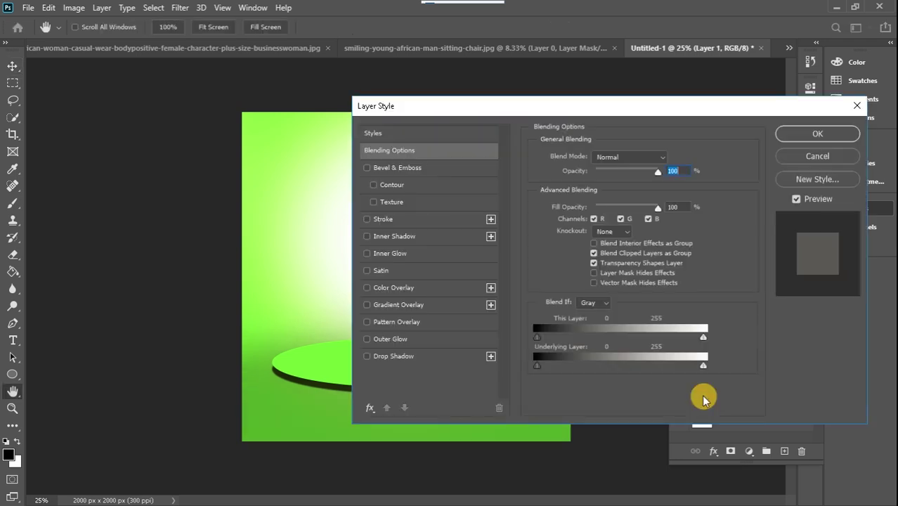
pyautogui.click(829, 135)
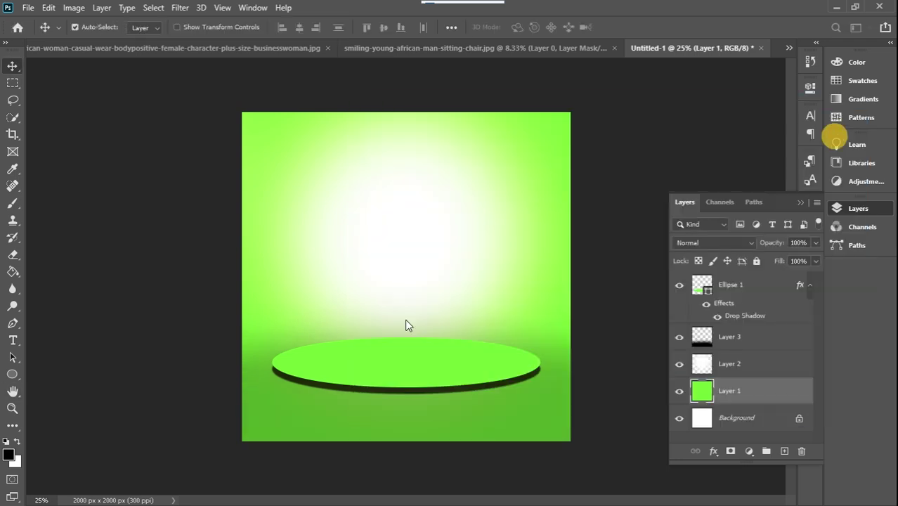
# Set the foreground colour to the yellow-green c9f435.
pyautogui.click(11, 456)
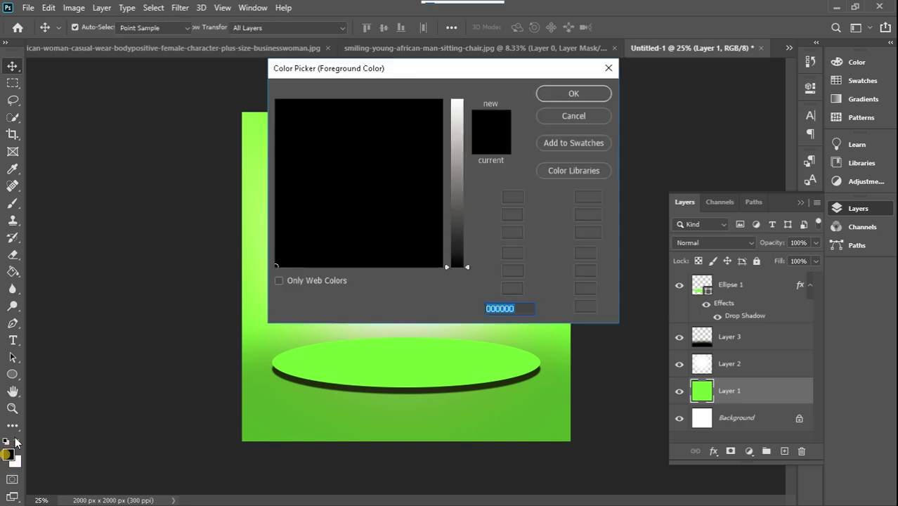
pyautogui.click(253, 128)
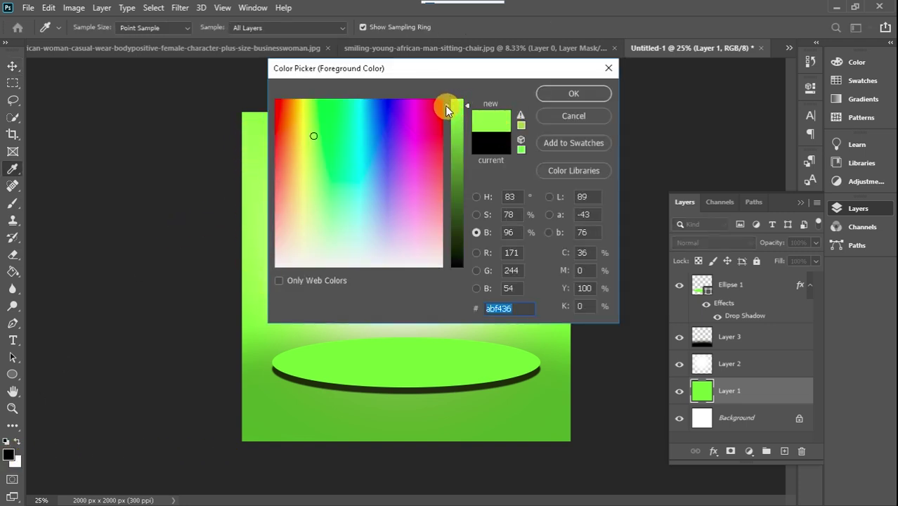
pyautogui.moveTo(313, 137); pyautogui.dragTo(311, 136)
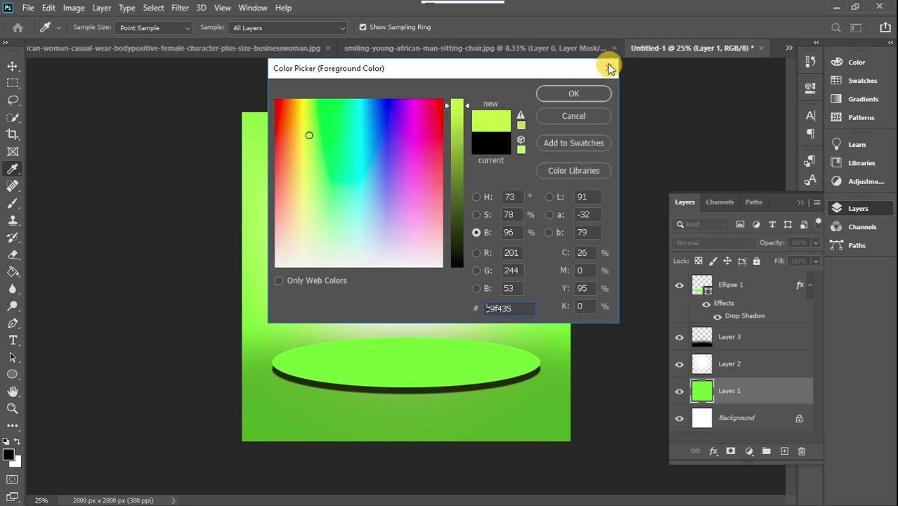
pyautogui.click(567, 92)
pyautogui.press('v')
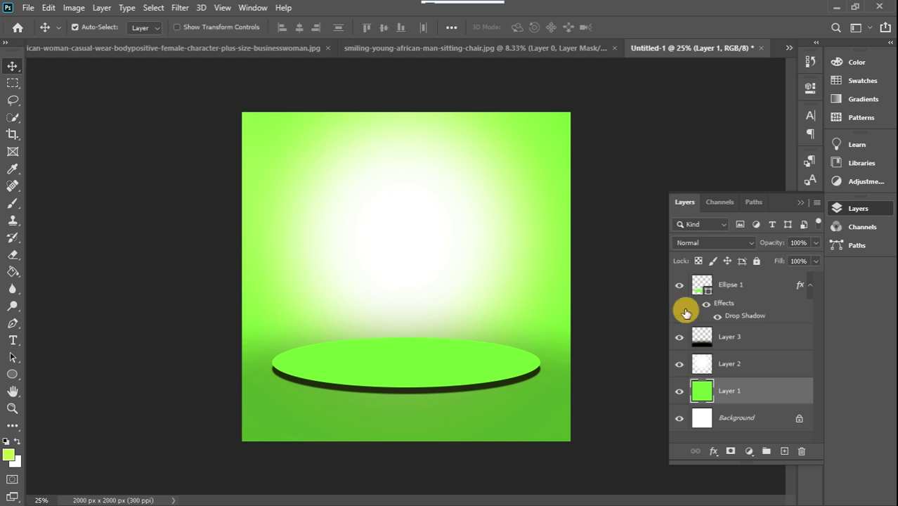
# Raise the foreground colour's saturation to 100% and slightly lower its brightness.
pyautogui.click(9, 455)
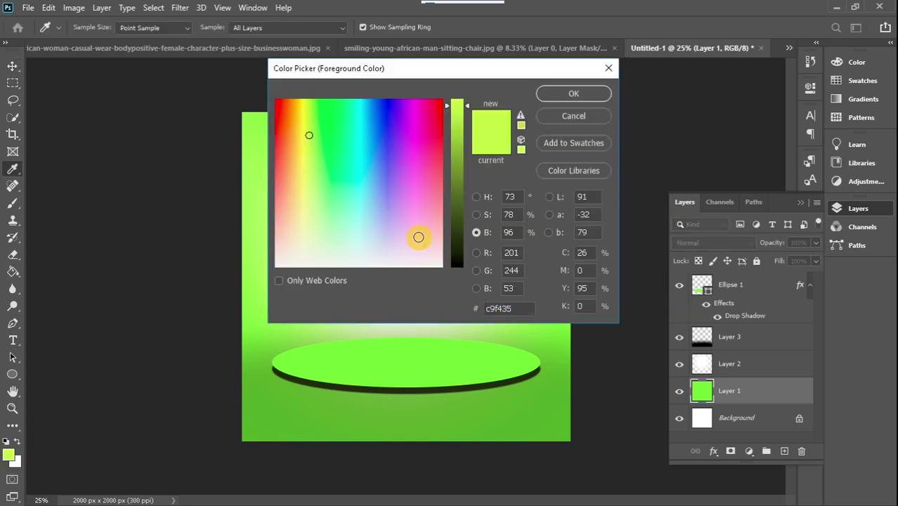
pyautogui.click(476, 214)
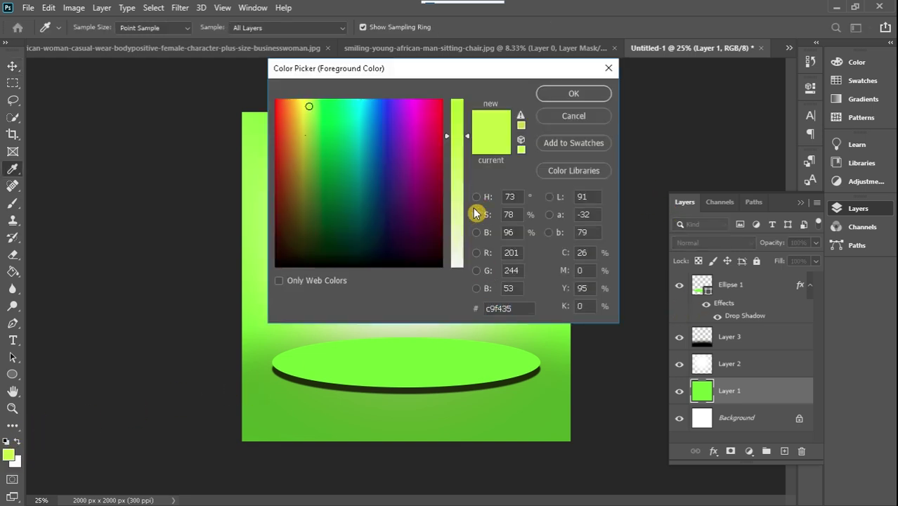
pyautogui.moveTo(467, 135); pyautogui.dragTo(468, 98)
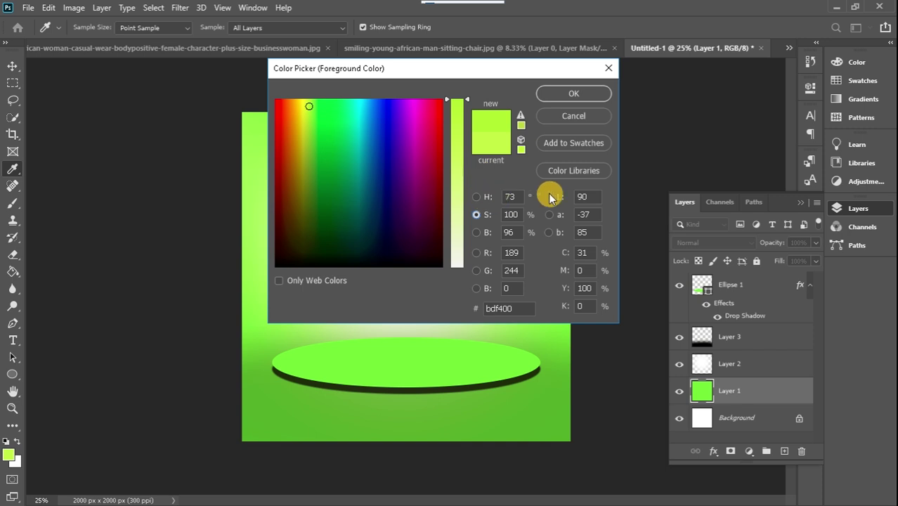
pyautogui.click(477, 232)
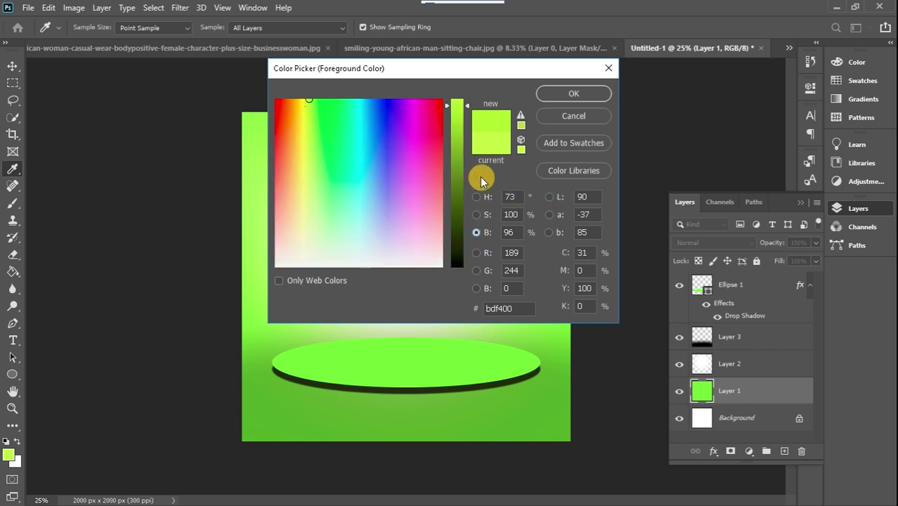
pyautogui.moveTo(469, 107)
pyautogui.mouseDown()
pyautogui.moveTo(469, 92)
pyautogui.moveTo(463, 131)
pyautogui.moveTo(466, 112)
pyautogui.mouseUp()
pyautogui.click(549, 99)
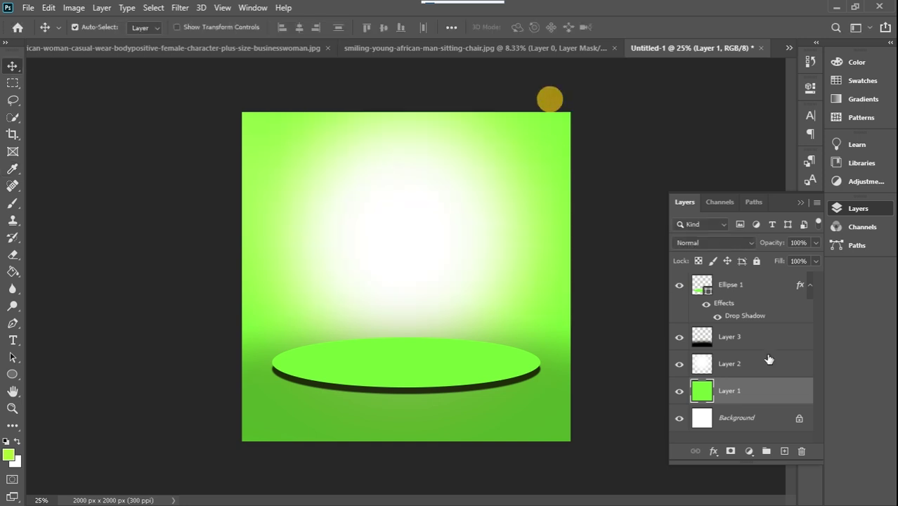
# Fill the green background layer, Layer 1, with the yellow-green foreground colour and select the ellipse layer.
pyautogui.click(787, 403)
pyautogui.hotkey('alt', 'BackSpace')
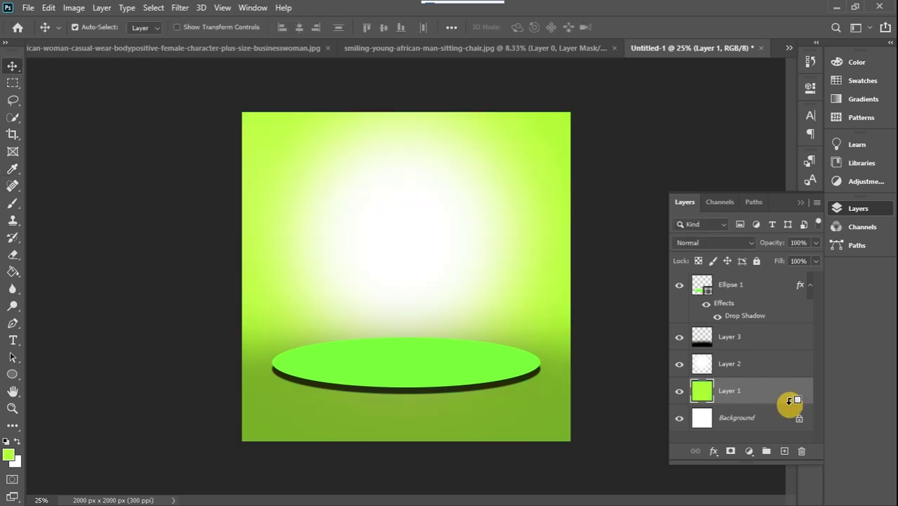
pyautogui.click(415, 365)
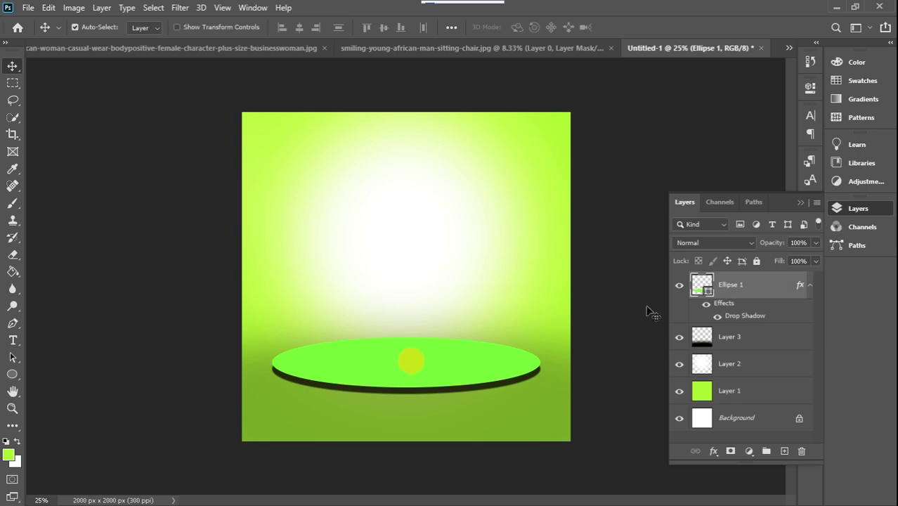
# Recolour the ellipse with the yellow-green sampled from the foreground colour (b5e900) and move the ellipse slightly down.
pyautogui.click(704, 291)
pyautogui.doubleClick(705, 289)
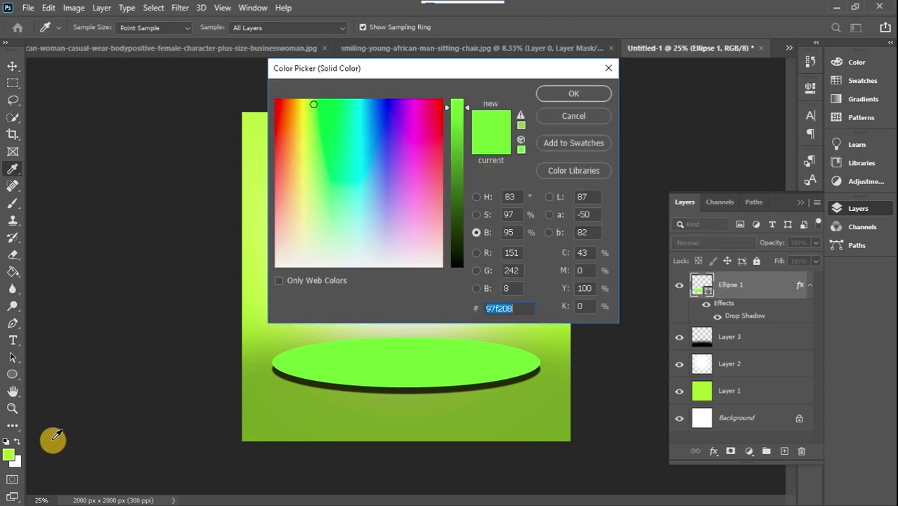
pyautogui.click(8, 453)
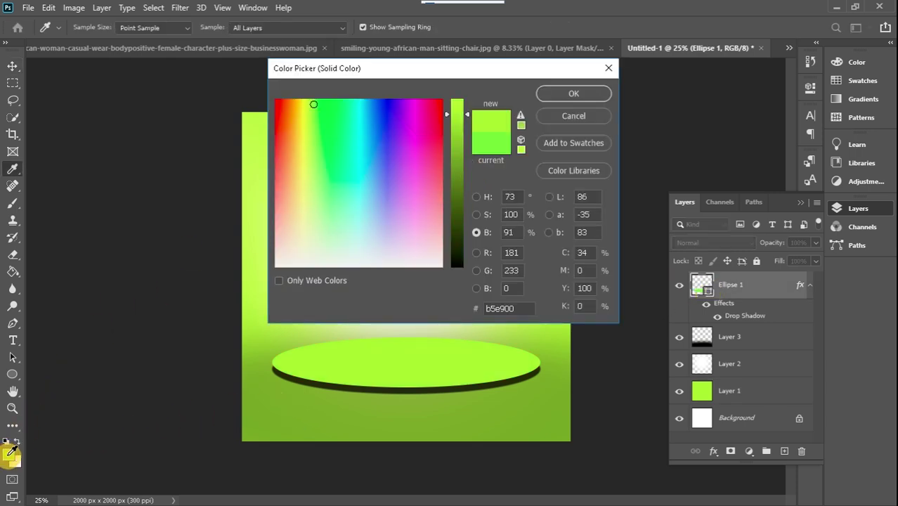
pyautogui.click(547, 92)
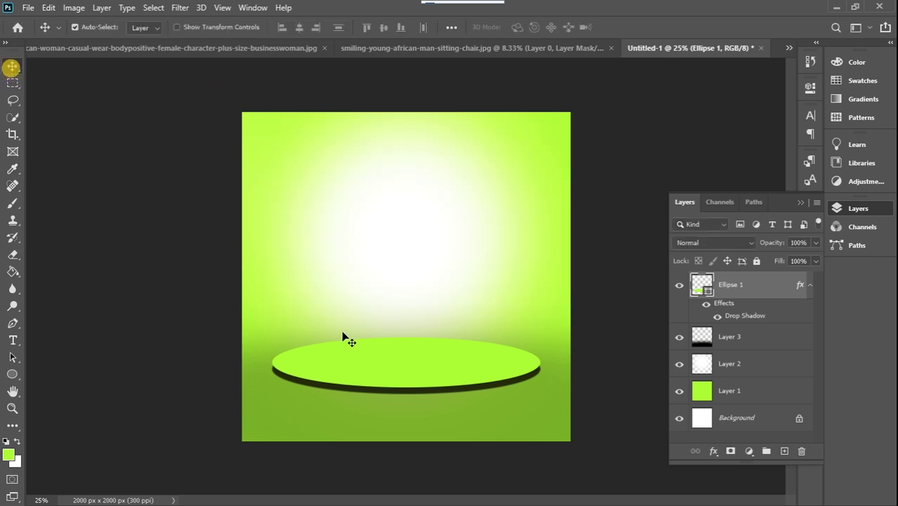
pyautogui.moveTo(407, 369); pyautogui.dragTo(406, 384)
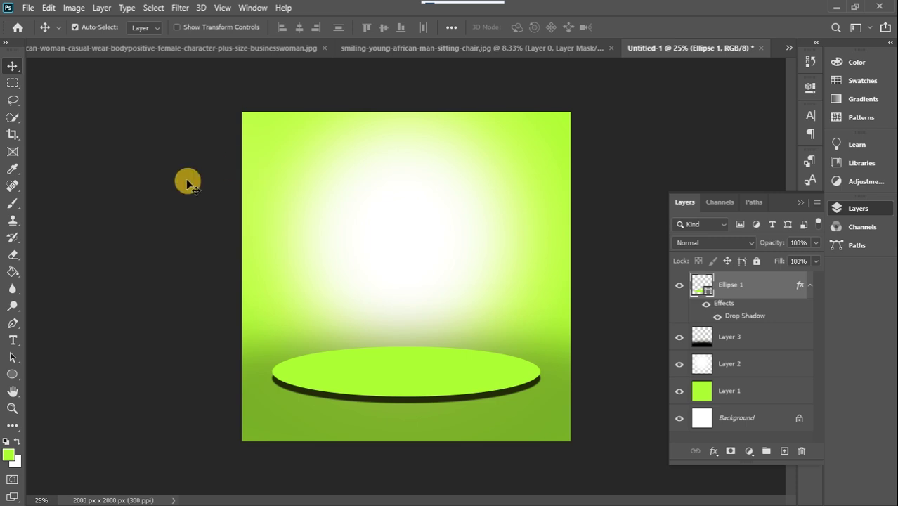
pyautogui.rightClick(10, 378)
pyautogui.click(60, 373)
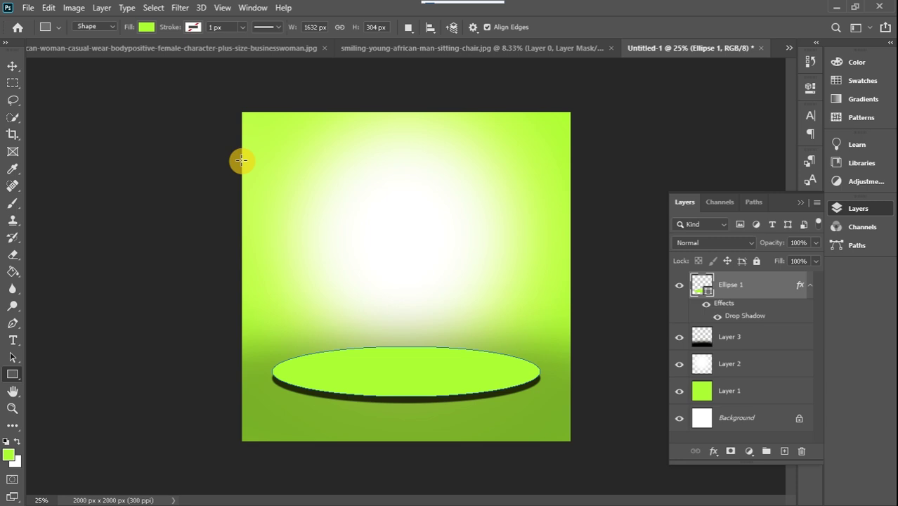
pyautogui.moveTo(241, 160); pyautogui.dragTo(613, 292)
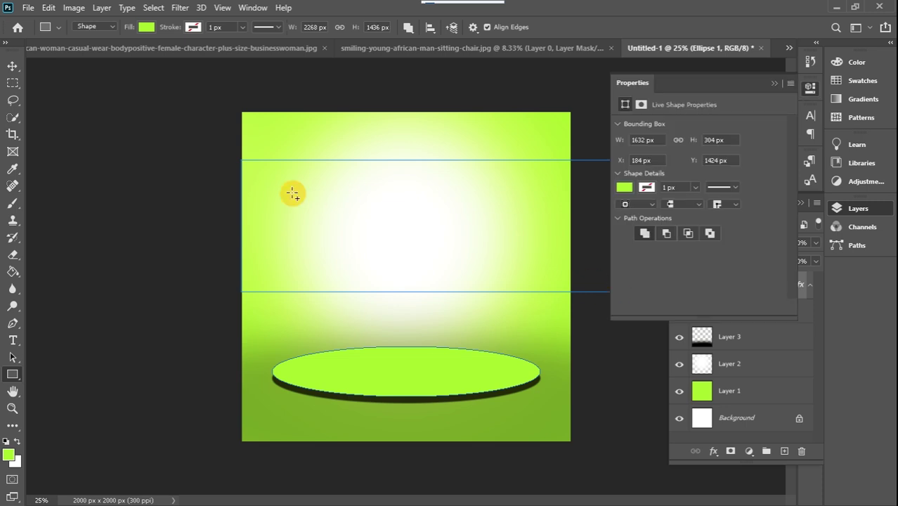
pyautogui.click(12, 66)
pyautogui.moveTo(402, 225); pyautogui.dragTo(378, 212)
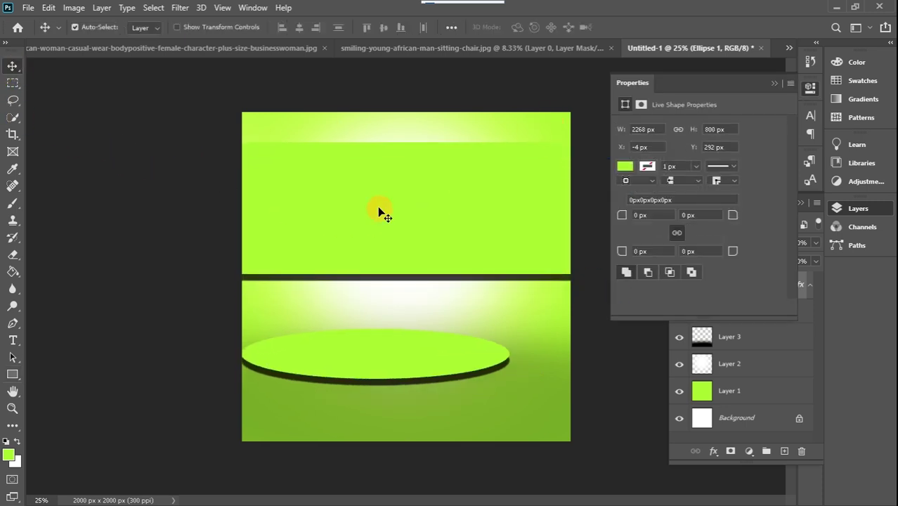
pyautogui.hotkey('ctrl', 'z')
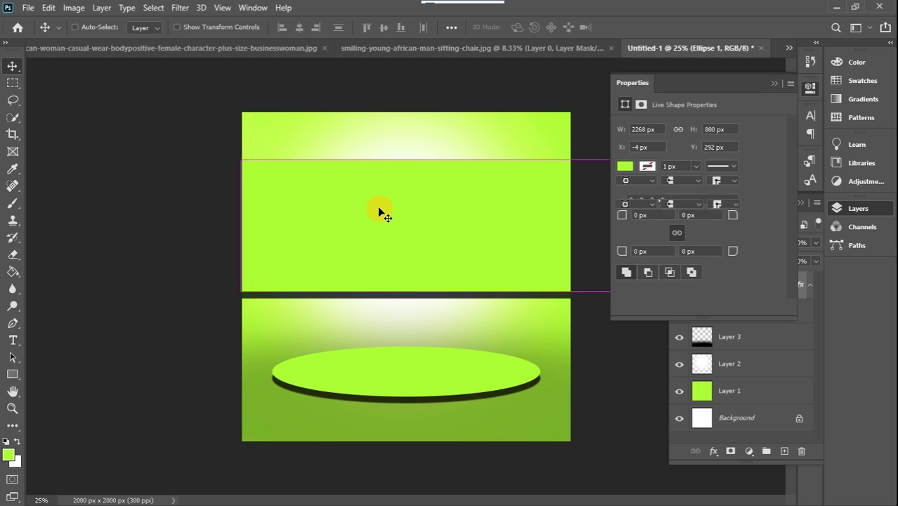
pyautogui.hotkey('ctrl', 'z')
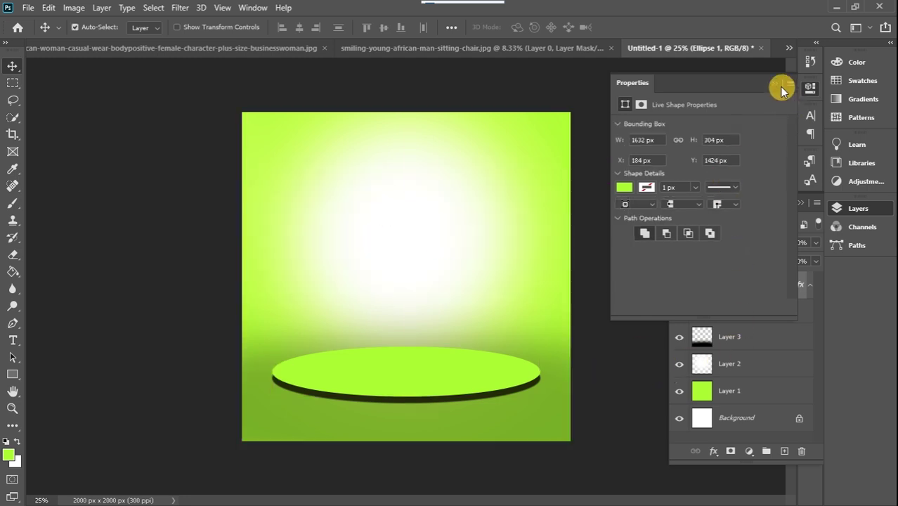
pyautogui.click(780, 85)
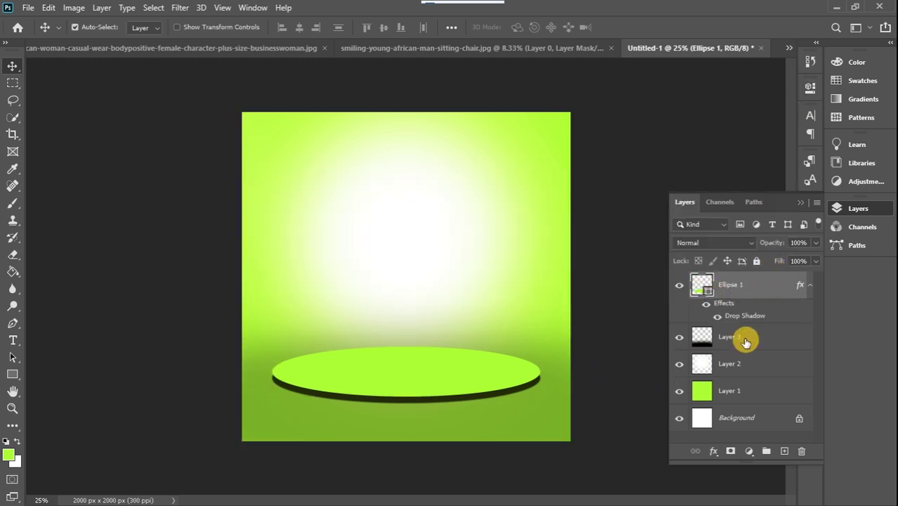
# On a new layer above the ellipse, draw a rectangle about 2492 x 800 px extending past both canvas sides and fill it white.
pyautogui.click(783, 452)
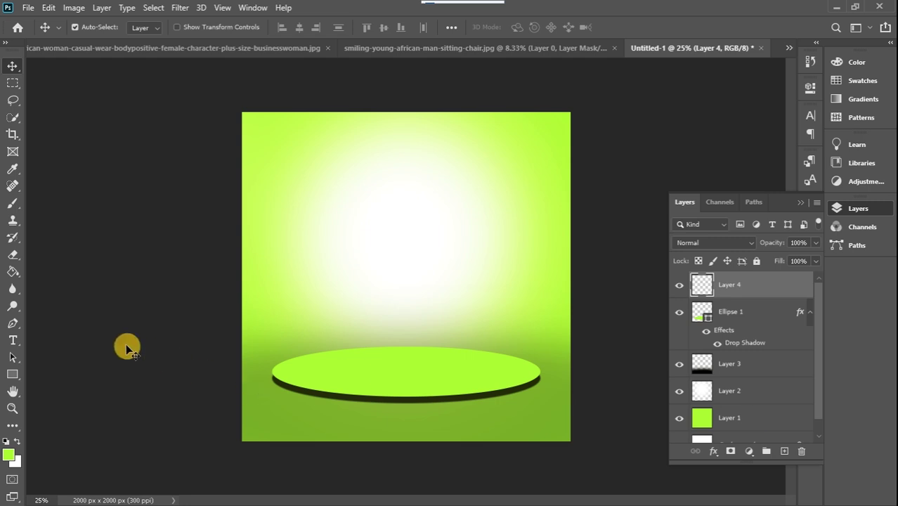
pyautogui.click(12, 377)
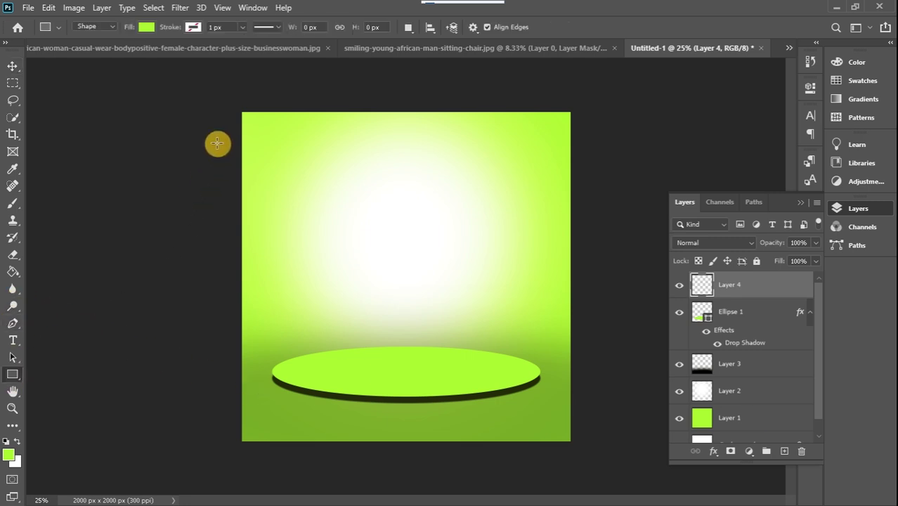
pyautogui.moveTo(210, 142); pyautogui.dragTo(618, 274)
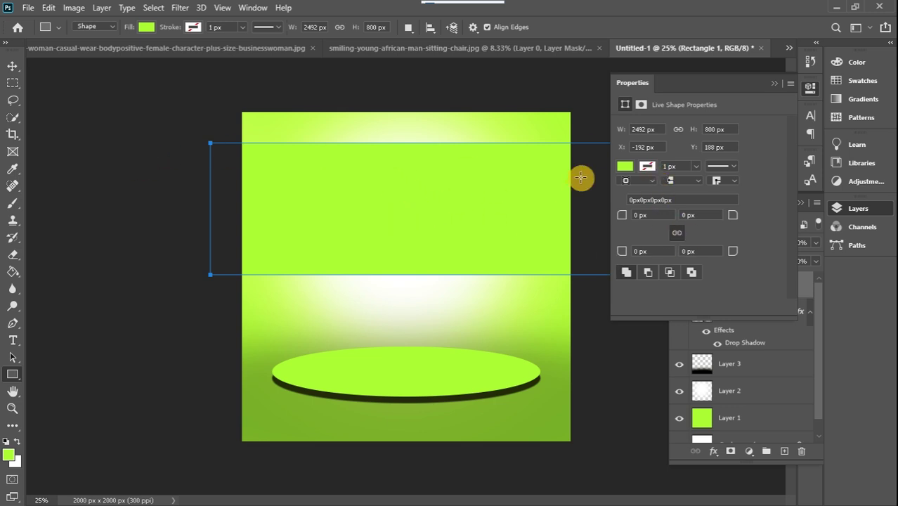
pyautogui.click(626, 170)
pyautogui.click(697, 236)
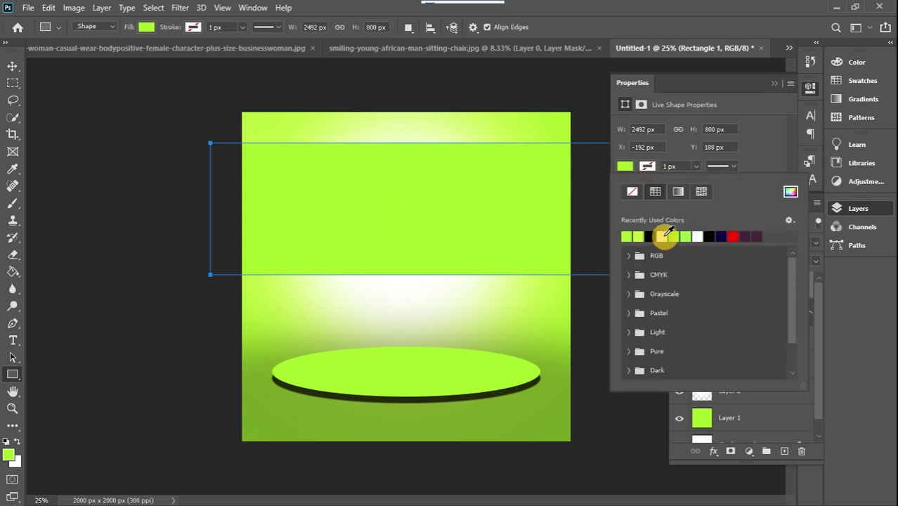
pyautogui.click(776, 87)
pyautogui.click(774, 84)
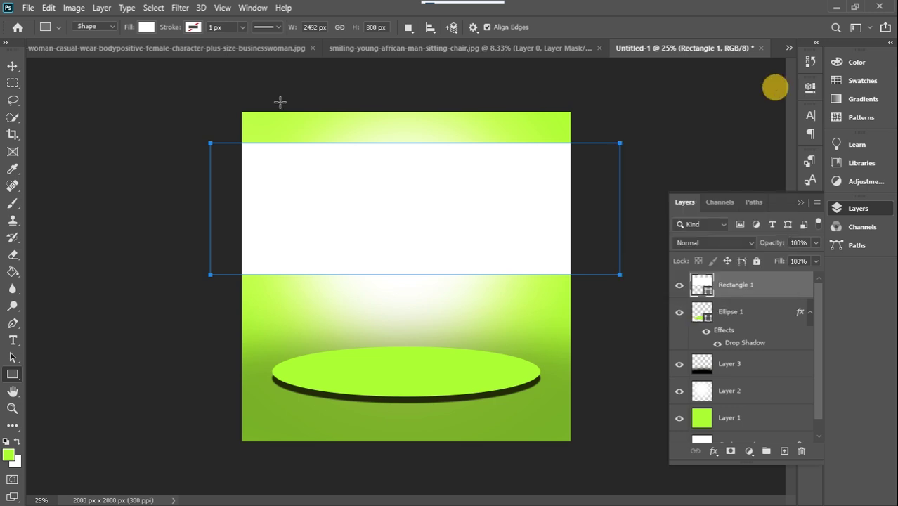
# Warp the white rectangle so its upper and lower edges curve inward at the middle, and move it slightly down.
pyautogui.click(13, 65)
pyautogui.click(413, 216)
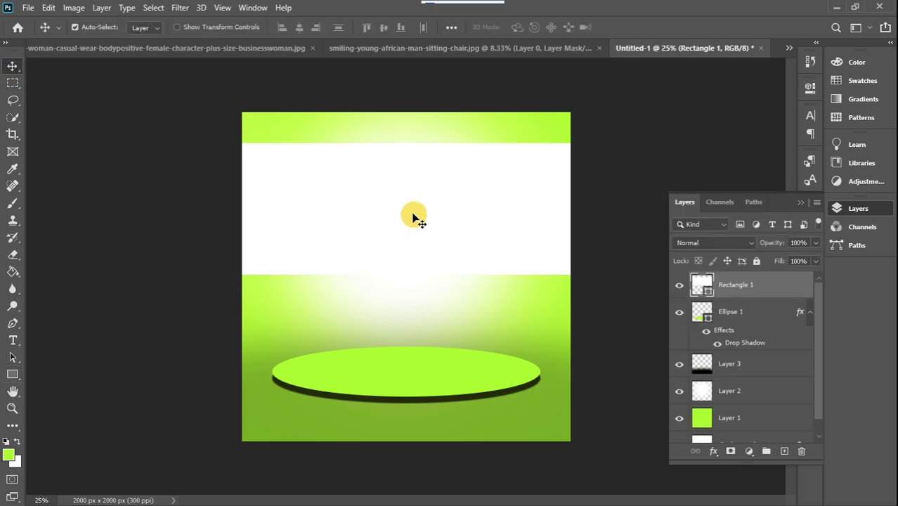
pyautogui.hotkey('ctrl', 't')
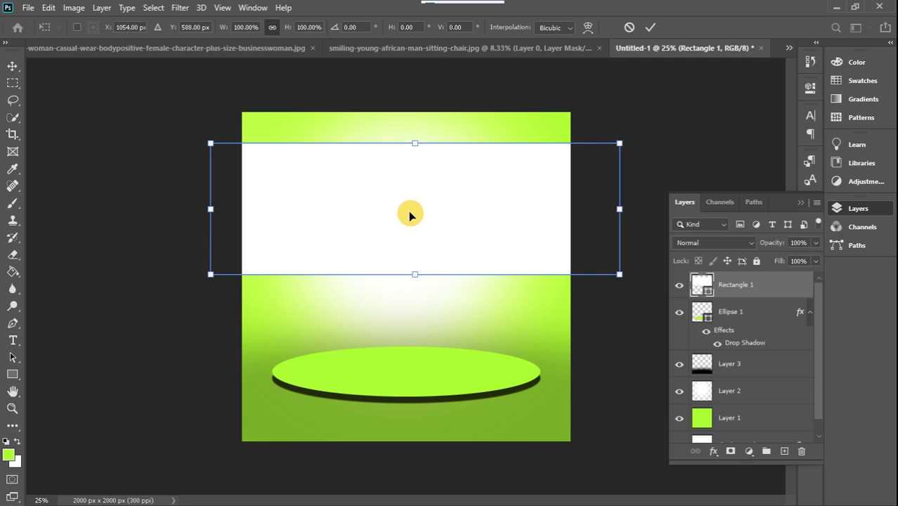
pyautogui.rightClick(410, 215)
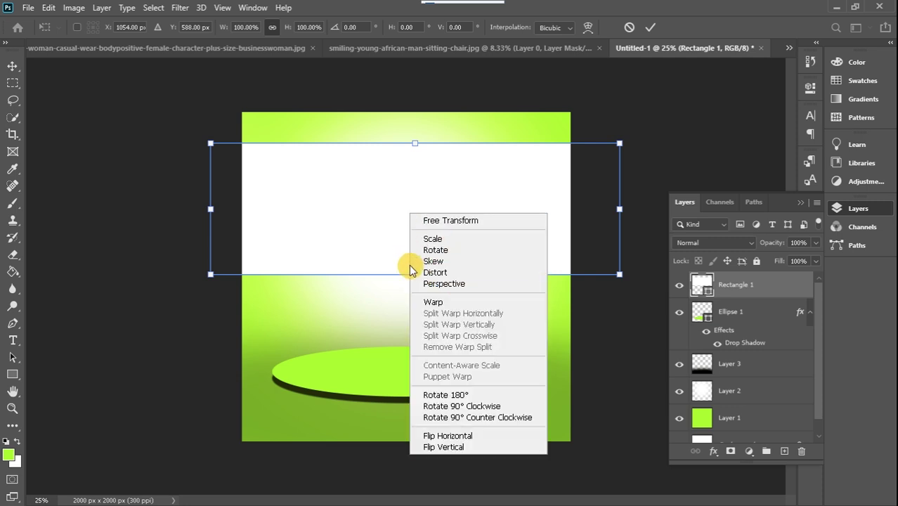
pyautogui.click(440, 302)
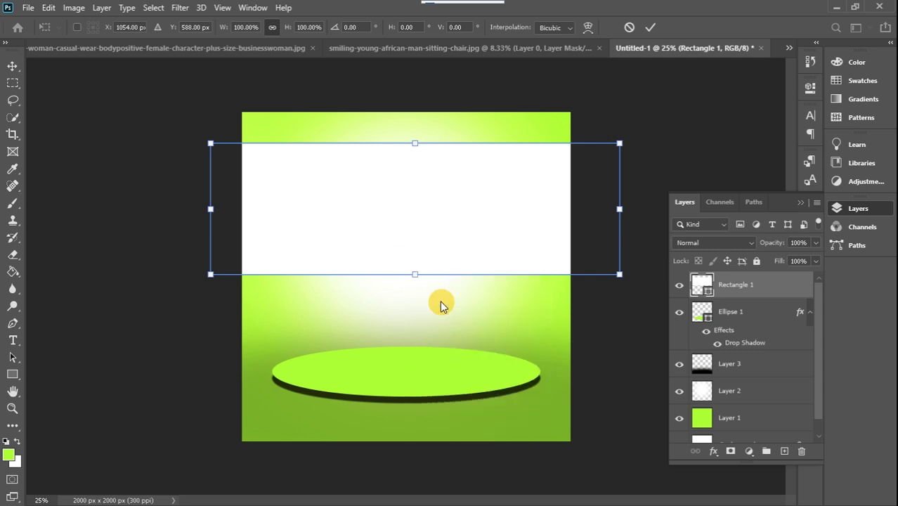
pyautogui.moveTo(347, 275); pyautogui.dragTo(352, 255)
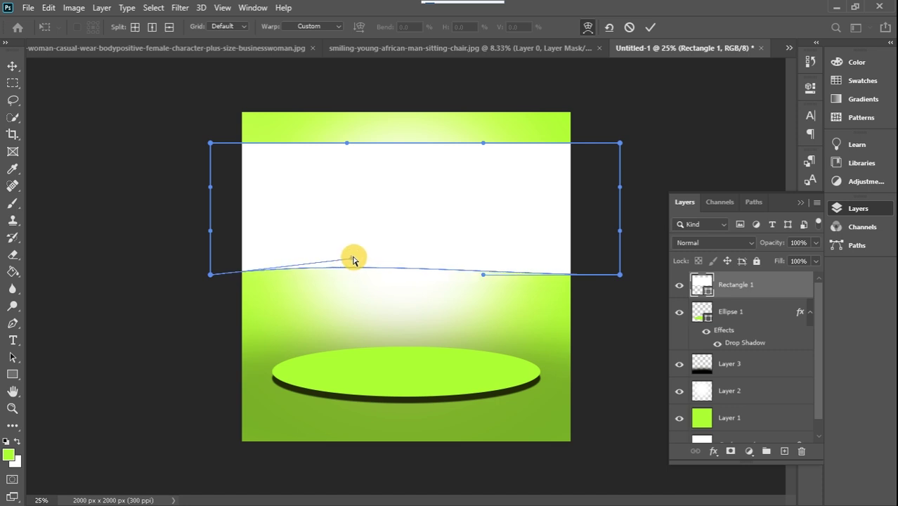
pyautogui.moveTo(480, 276)
pyautogui.mouseDown()
pyautogui.moveTo(481, 257)
pyautogui.moveTo(474, 260)
pyautogui.mouseUp()
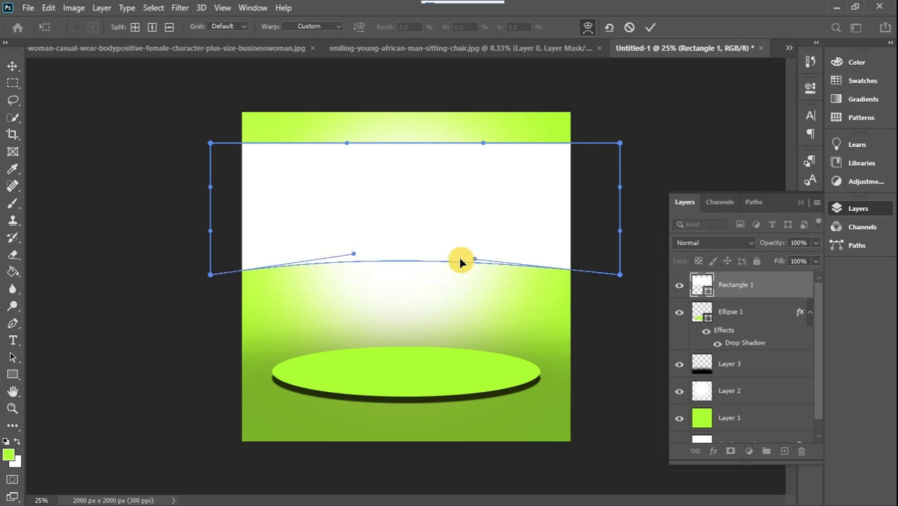
pyautogui.moveTo(349, 144); pyautogui.dragTo(346, 156)
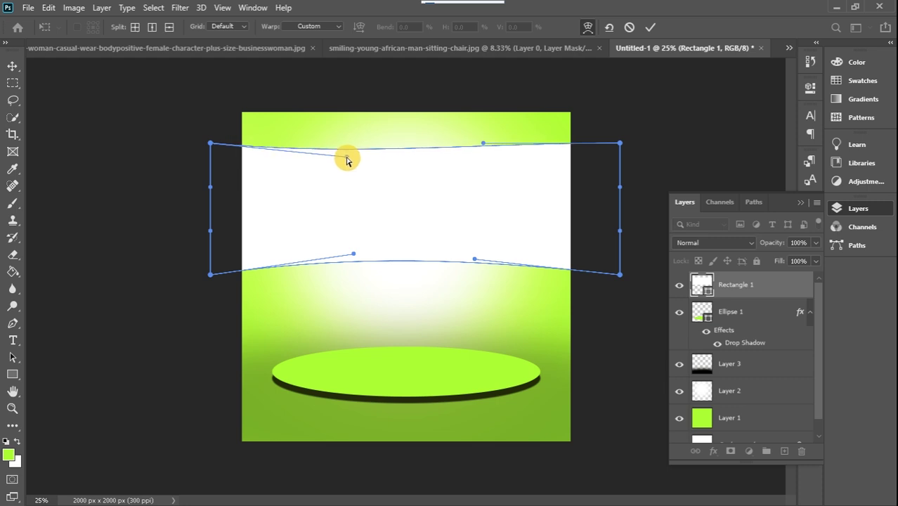
pyautogui.moveTo(481, 148); pyautogui.dragTo(476, 161)
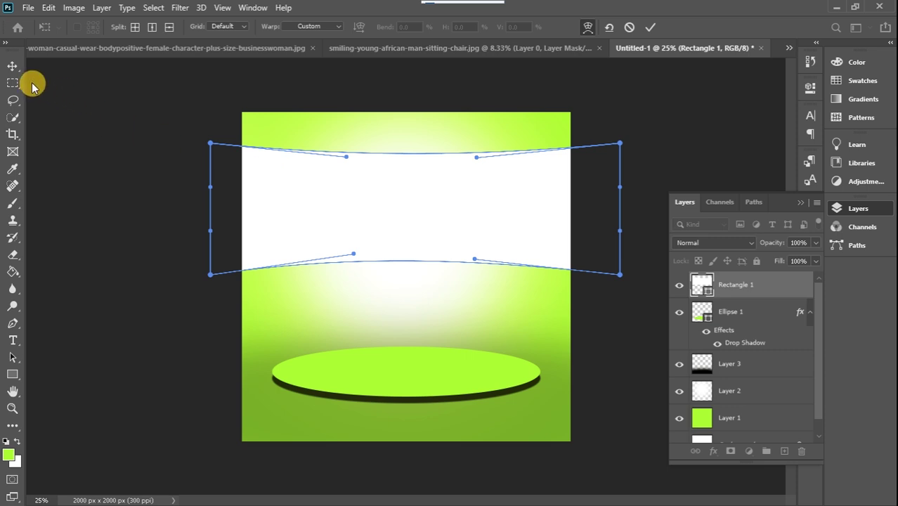
pyautogui.click(13, 67)
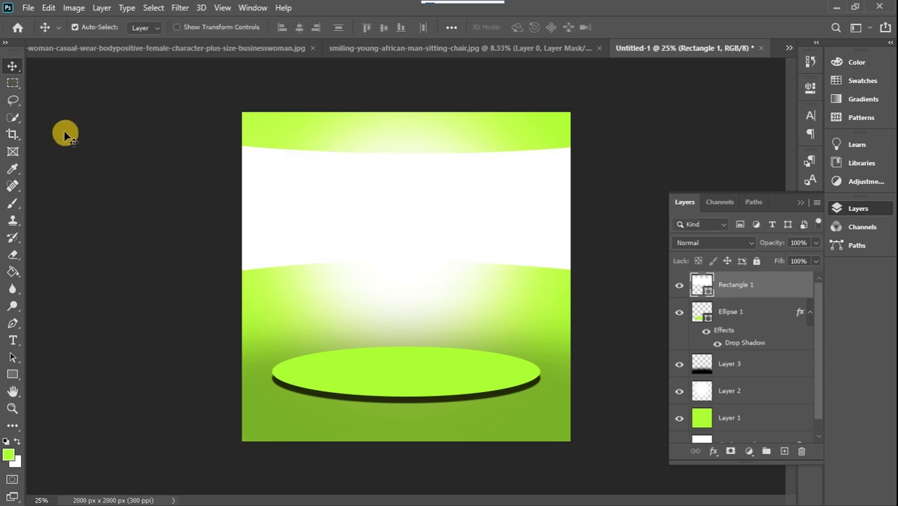
pyautogui.moveTo(395, 187); pyautogui.dragTo(392, 195)
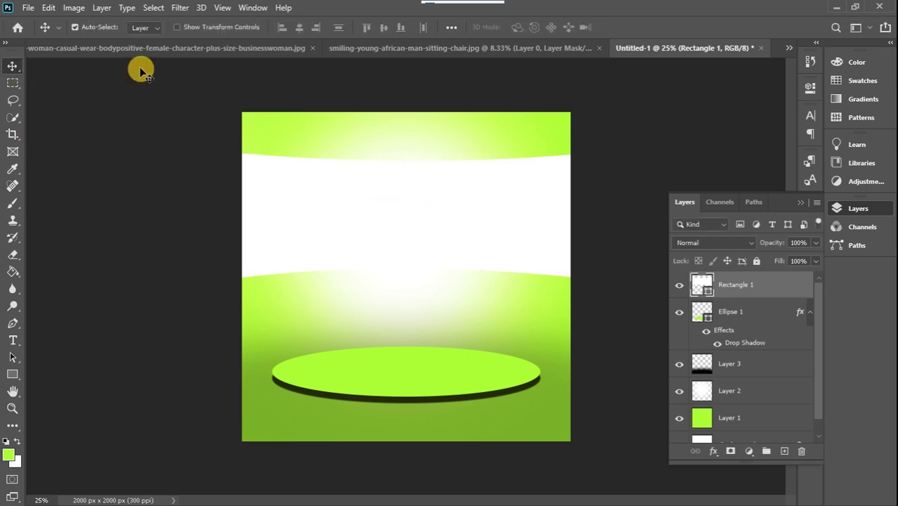
# Create a new guide layout with 4 columns and a 20 px gutter.
pyautogui.click(222, 8)
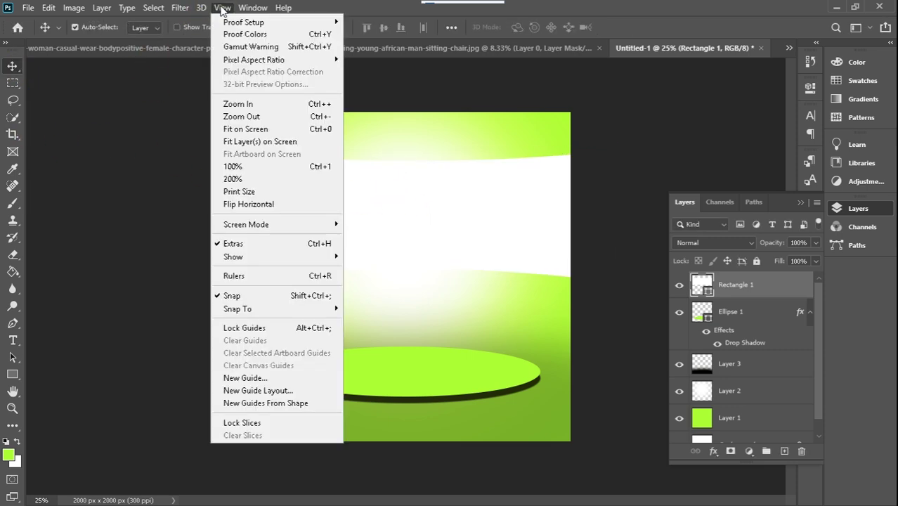
pyautogui.click(284, 398)
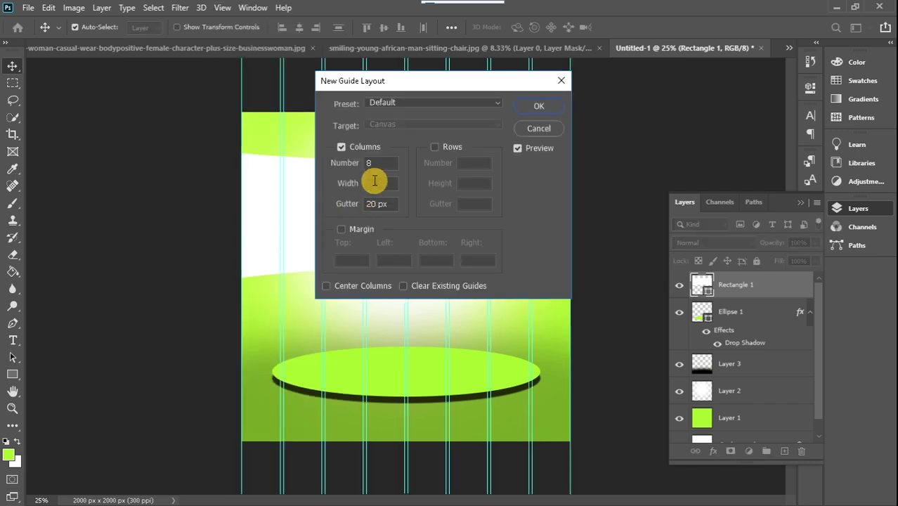
pyautogui.moveTo(437, 84); pyautogui.dragTo(670, 77)
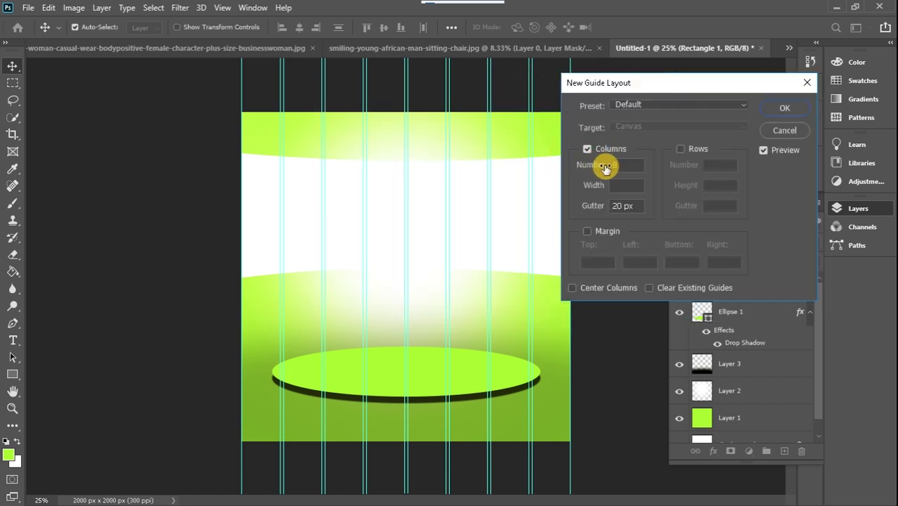
pyautogui.moveTo(631, 166); pyautogui.dragTo(583, 170)
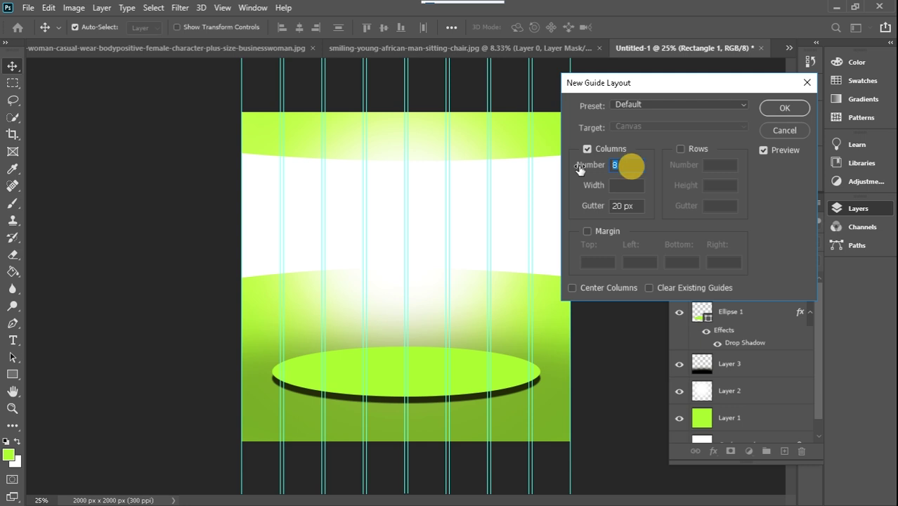
pyautogui.write('5')
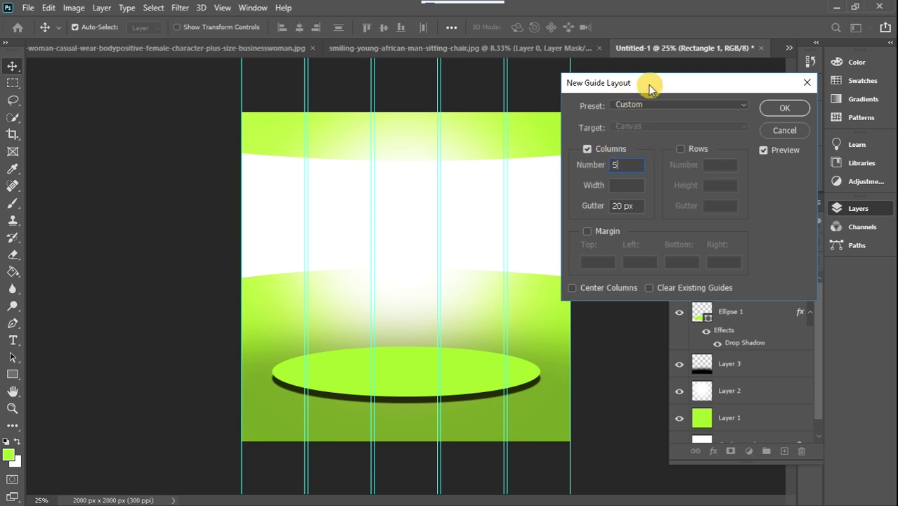
pyautogui.moveTo(649, 86); pyautogui.dragTo(664, 86)
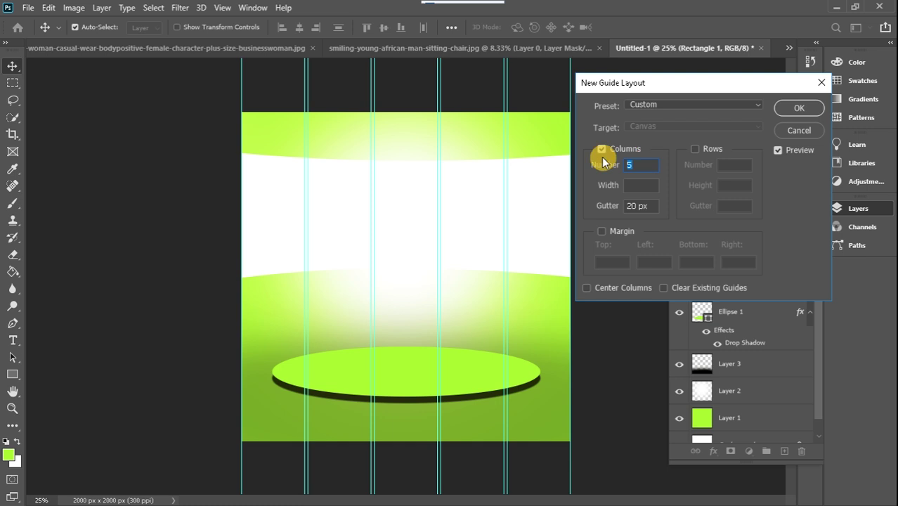
pyautogui.write('4')
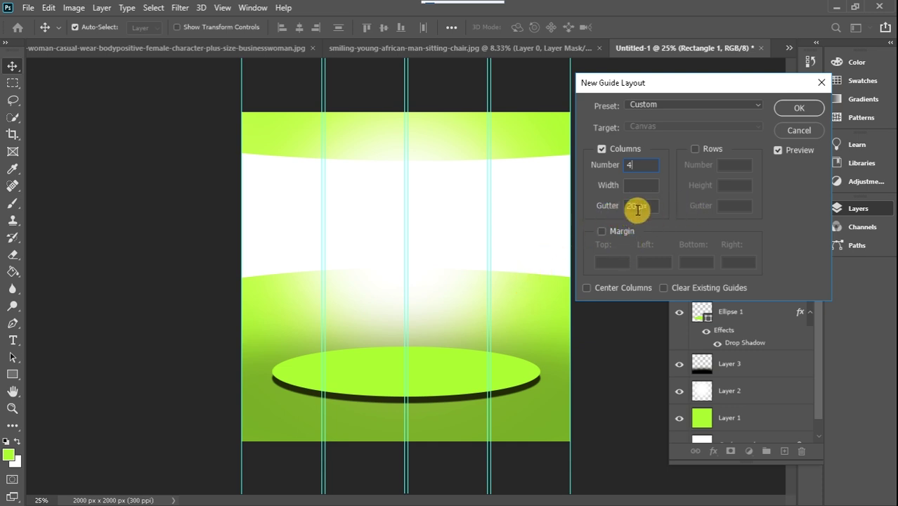
pyautogui.click(795, 108)
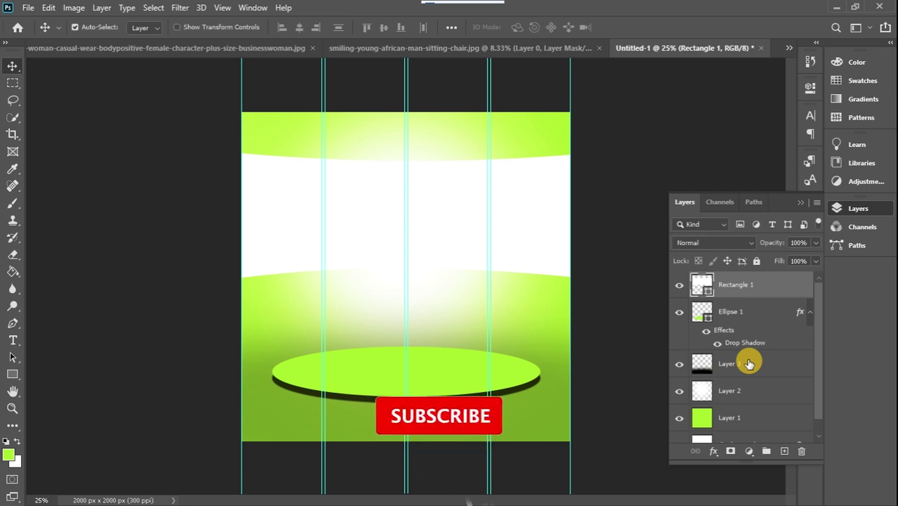
# Duplicate the white curved rectangle layer three times and hide the three copies.
pyautogui.hotkey('ctrl', 'j')
pyautogui.hotkey('ctrl', 'j')
pyautogui.hotkey('ctrl', 'j')
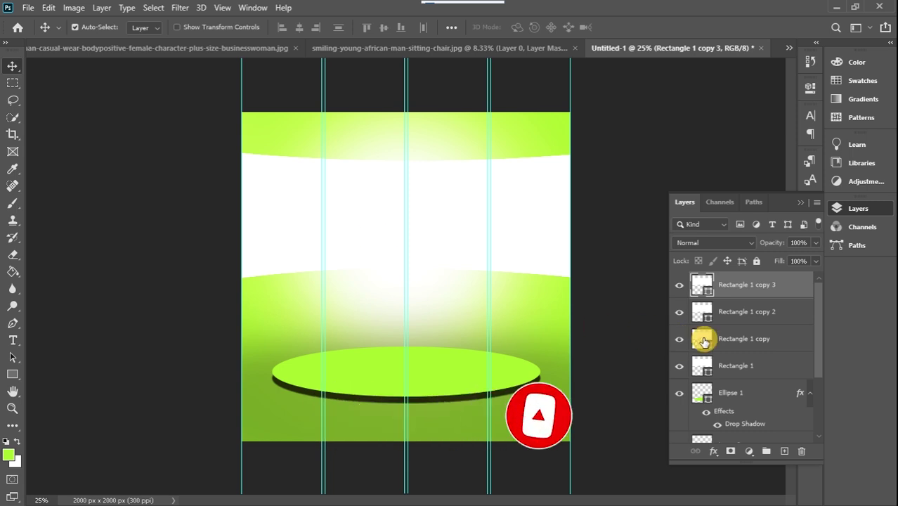
pyautogui.click(679, 286)
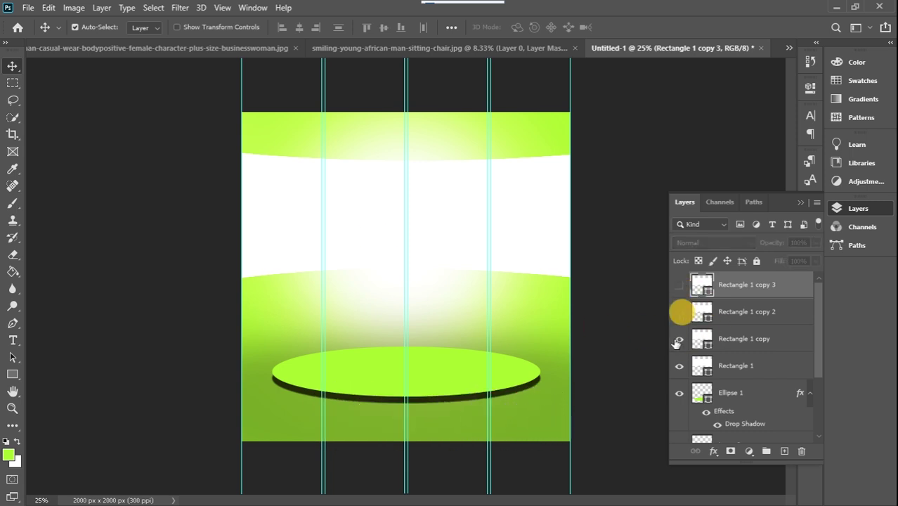
# Add a layer mask to Rectangle 1 and mask out the second to fourth guide columns, leaving only the first column's panel.
pyautogui.click(732, 452)
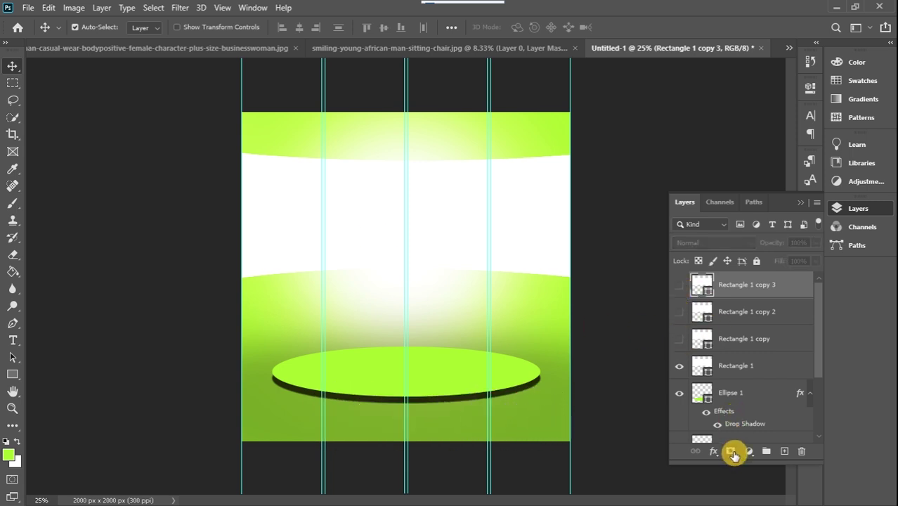
pyautogui.click(745, 366)
pyautogui.click(731, 453)
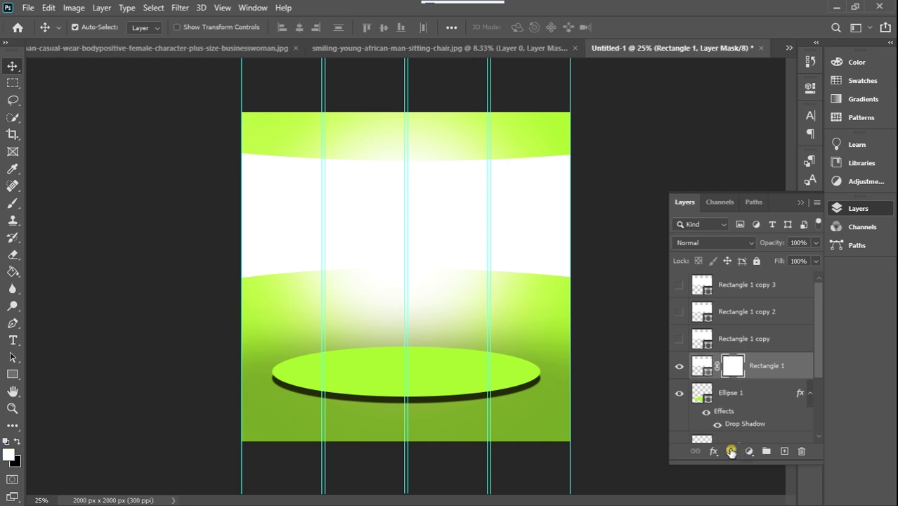
pyautogui.click(13, 84)
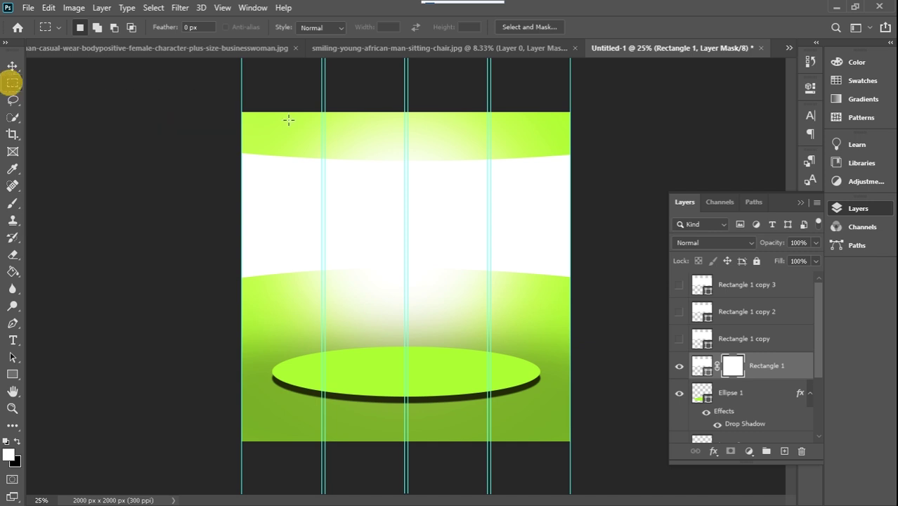
pyautogui.moveTo(321, 144); pyautogui.dragTo(603, 314)
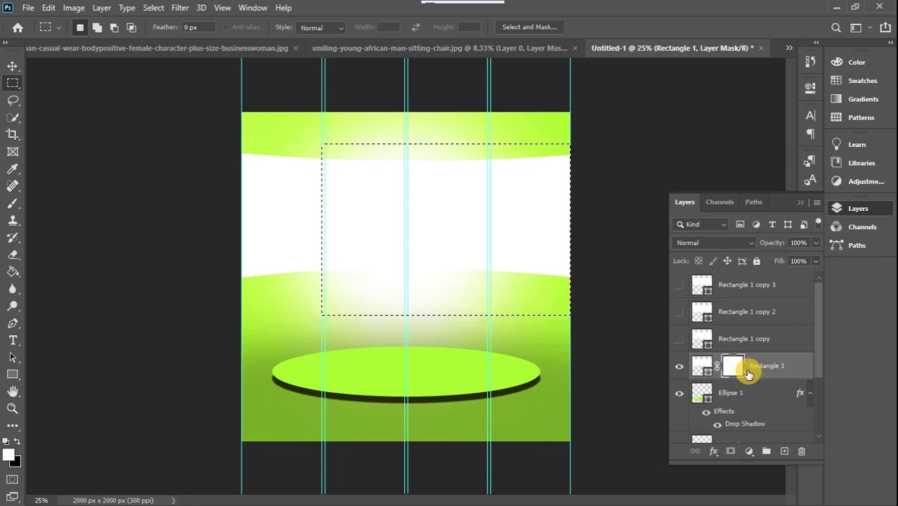
pyautogui.hotkey('ctrl', 'BackSpace')
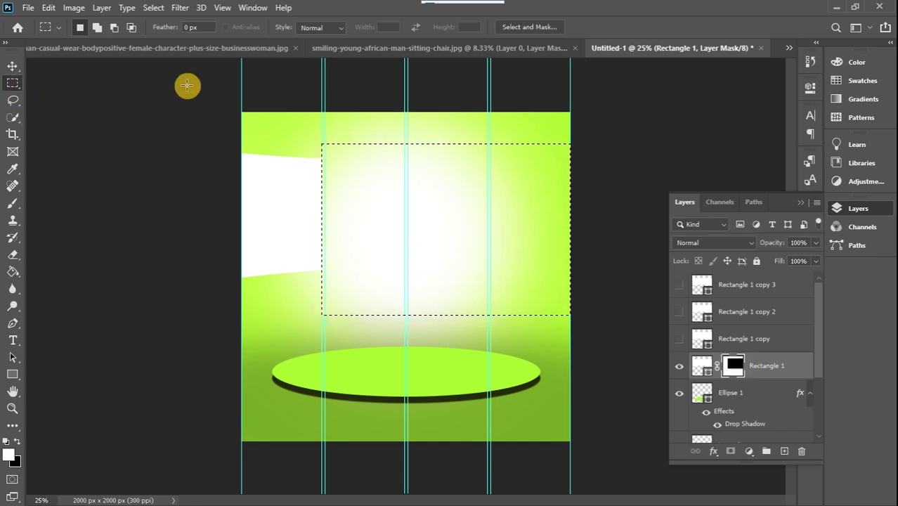
pyautogui.click(275, 104)
pyautogui.click(12, 65)
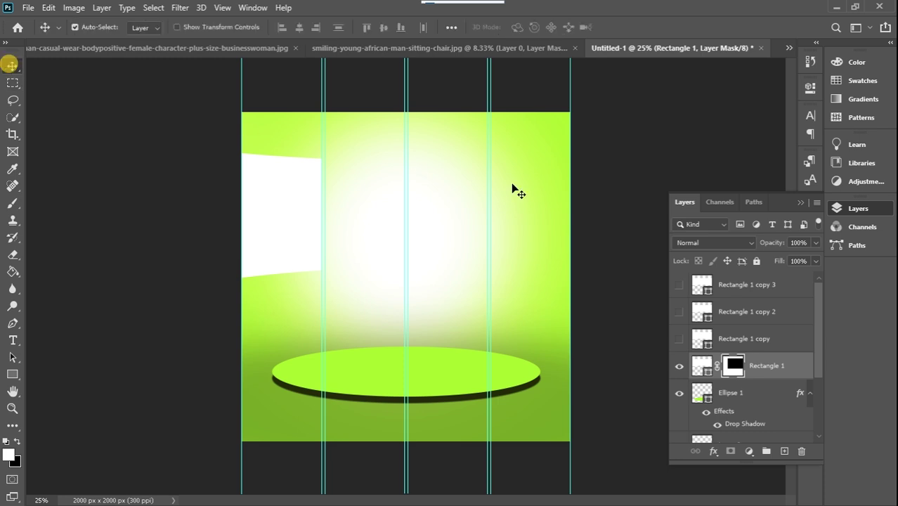
# Show Rectangle 1 copy and add a layer mask to it.
pyautogui.click(679, 342)
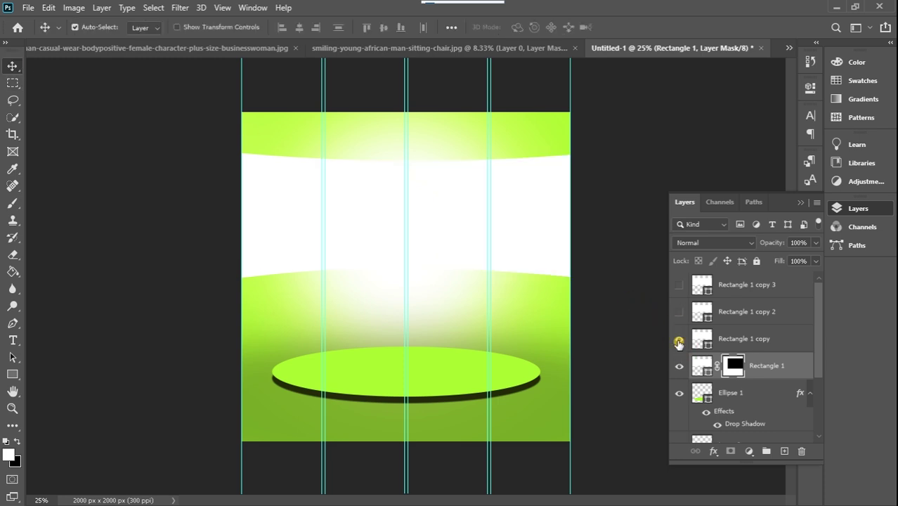
pyautogui.click(736, 342)
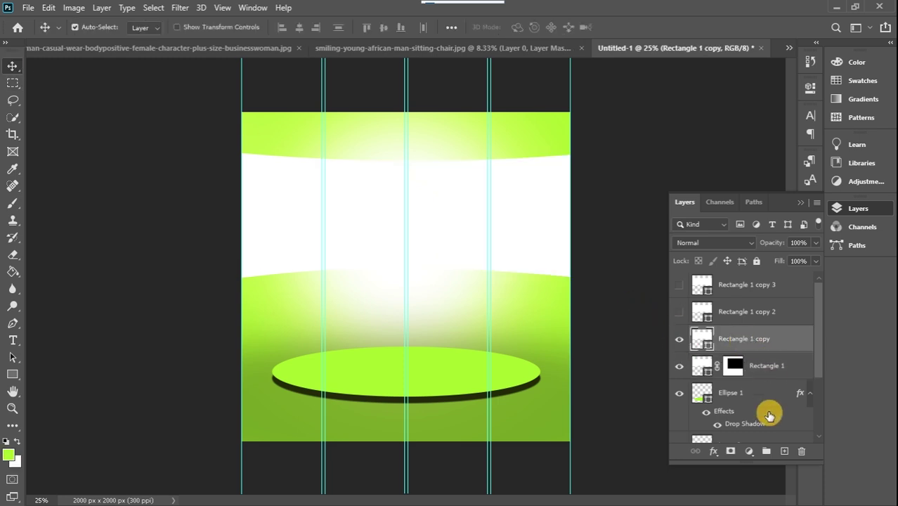
pyautogui.click(733, 451)
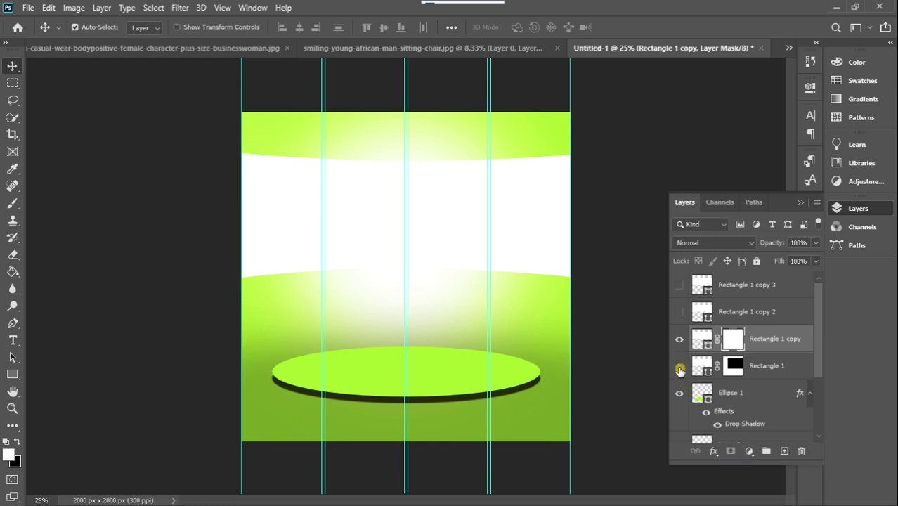
# With Rectangle 1 hidden, mask out the first, third and fourth guide columns on Rectangle 1 copy, leaving only the second column's panel.
pyautogui.click(14, 80)
pyautogui.moveTo(219, 132); pyautogui.dragTo(328, 350)
pyautogui.hotkey('ctrl', 'BackSpace')
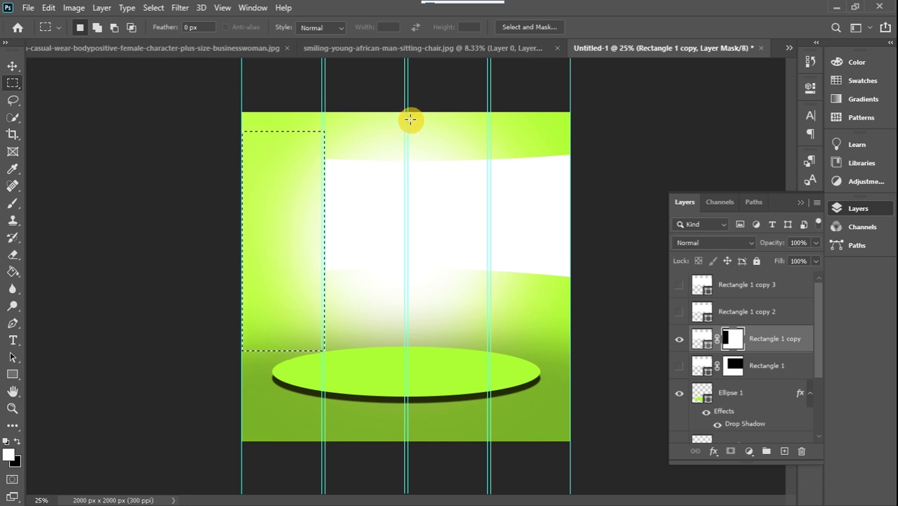
pyautogui.moveTo(405, 112); pyautogui.dragTo(587, 292)
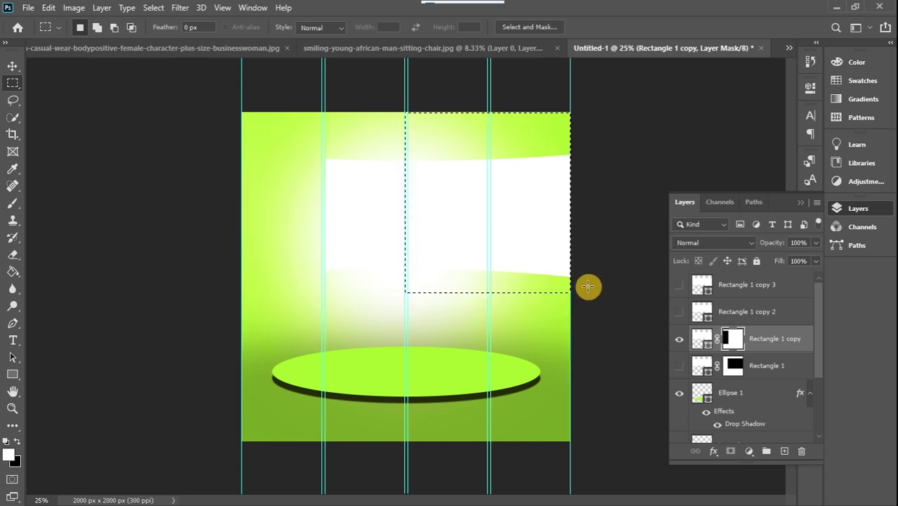
pyautogui.hotkey('ctrl', 'BackSpace')
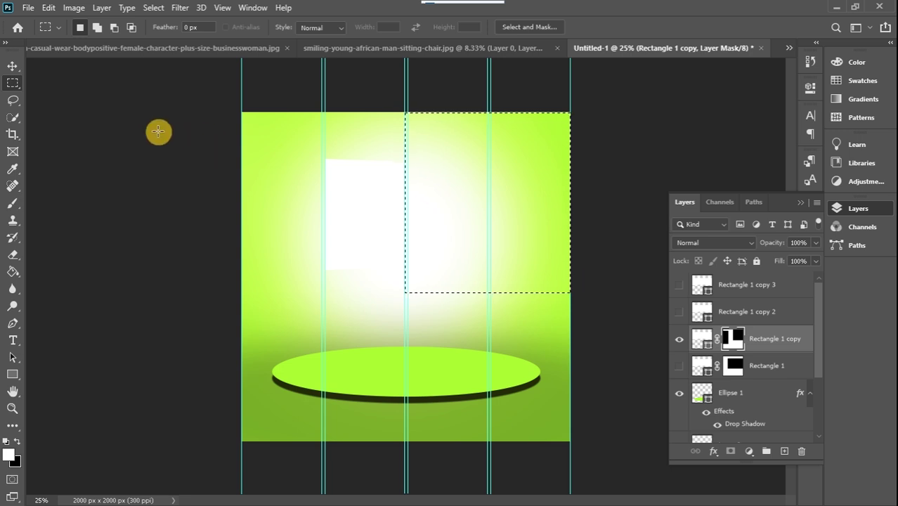
pyautogui.hotkey('ctrl', 'd')
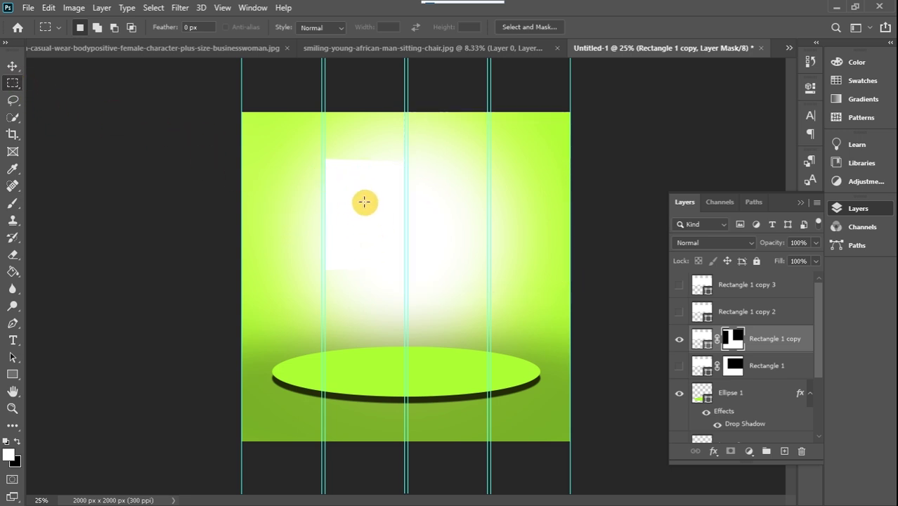
# Hide Rectangle 1 copy, show Rectangle 1 copy 2 and give it a layer mask.
pyautogui.click(679, 343)
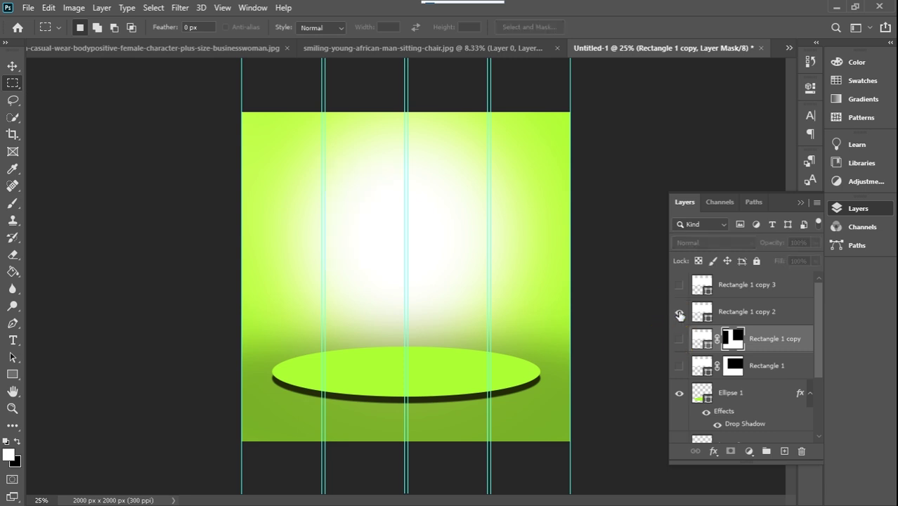
pyautogui.click(679, 313)
pyautogui.click(748, 313)
pyautogui.click(732, 451)
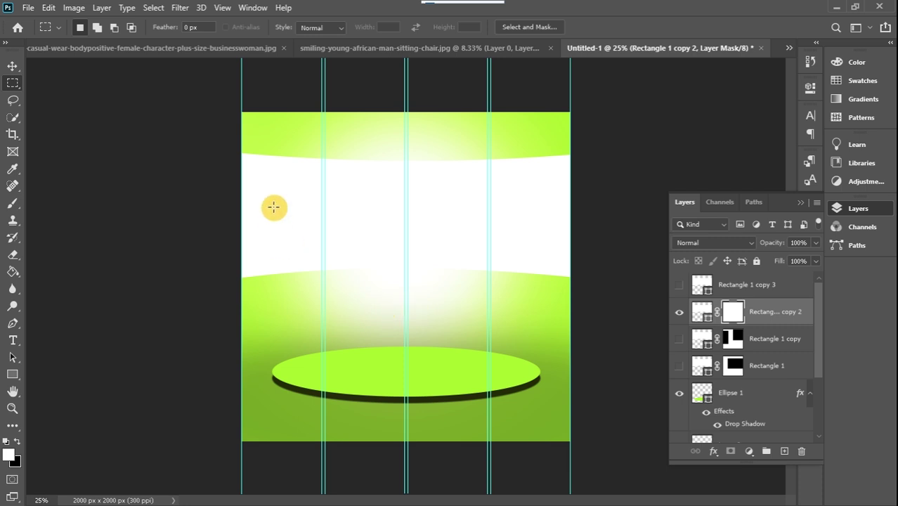
# Mask out the first two guide columns and the fourth on Rectangle 1 copy 2, leaving only the third column's panel.
pyautogui.moveTo(220, 123); pyautogui.dragTo(407, 318)
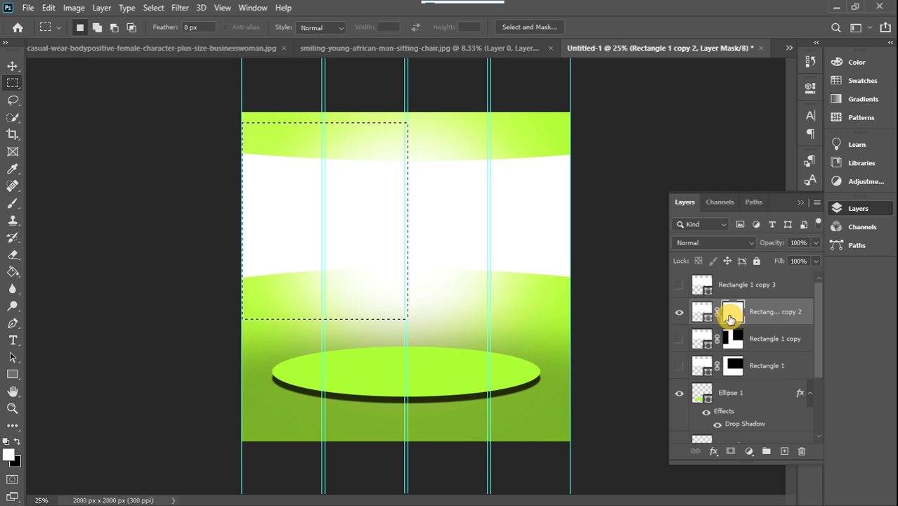
pyautogui.press('Delete')
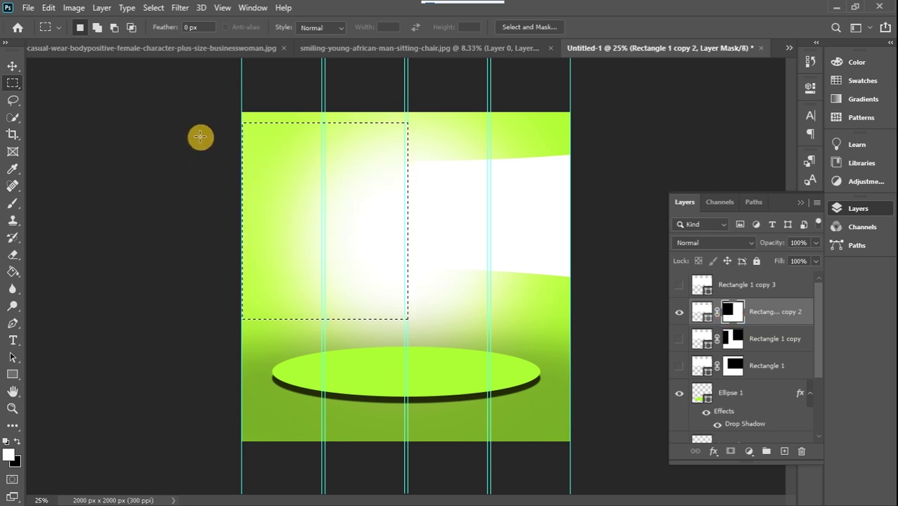
pyautogui.click(200, 137)
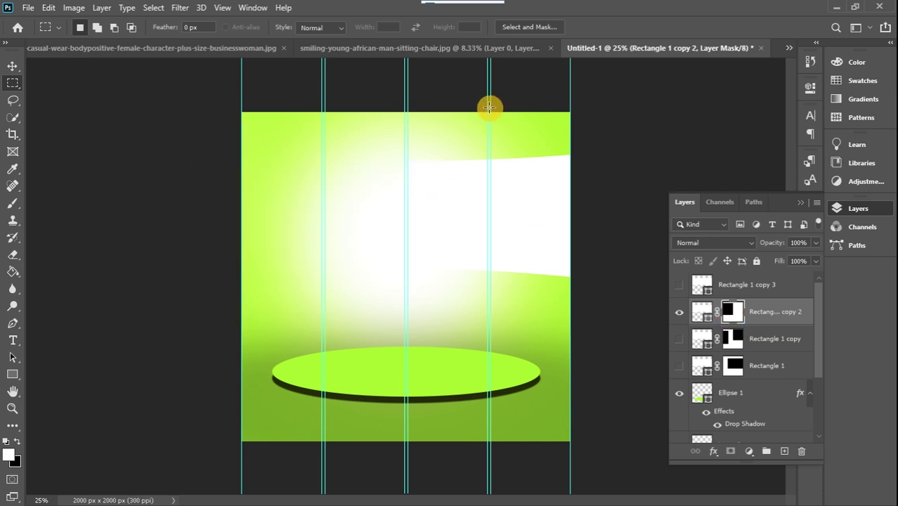
pyautogui.moveTo(490, 107); pyautogui.dragTo(631, 305)
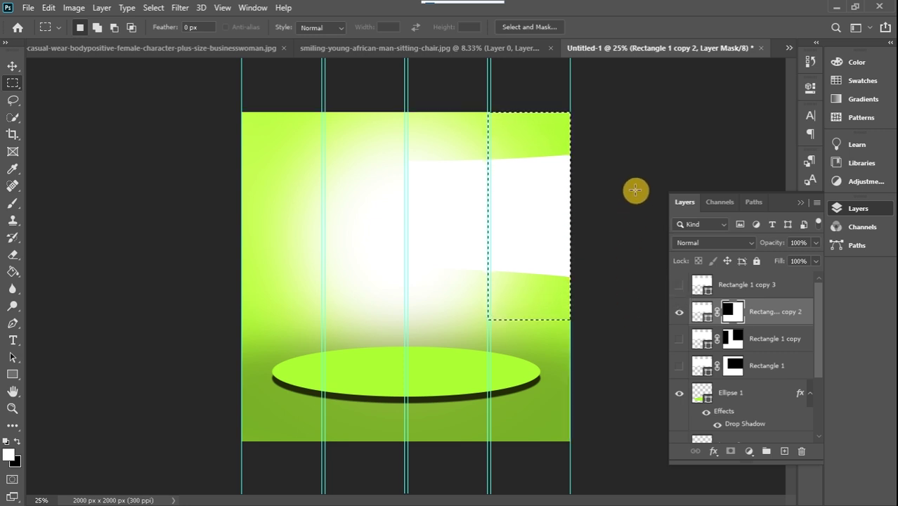
pyautogui.press('Delete')
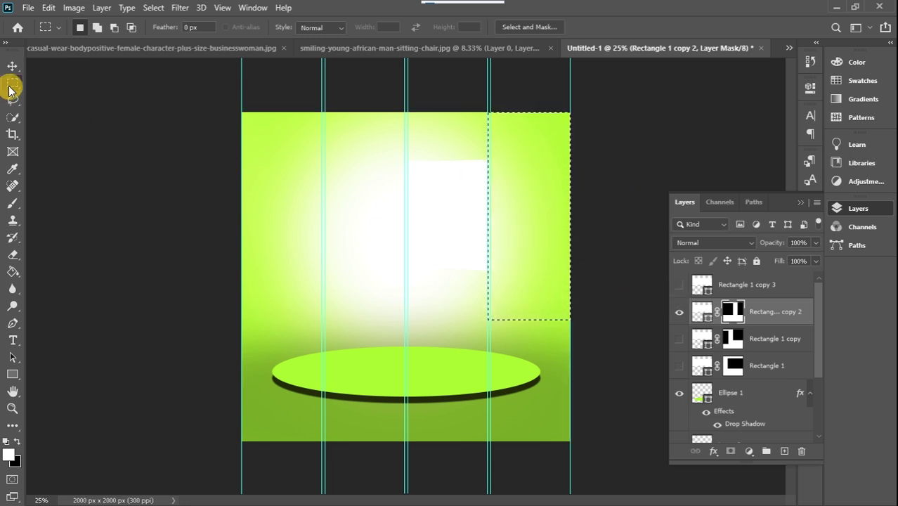
pyautogui.hotkey('ctrl', 'd')
# Hide Rectangle 1 copy 2, show Rectangle 1 copy 3 and give it a layer mask.
pyautogui.click(679, 313)
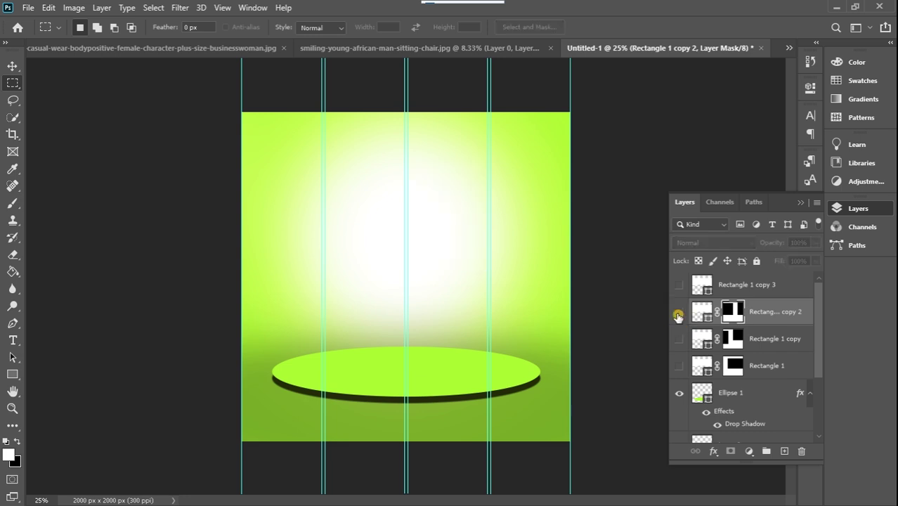
pyautogui.click(678, 285)
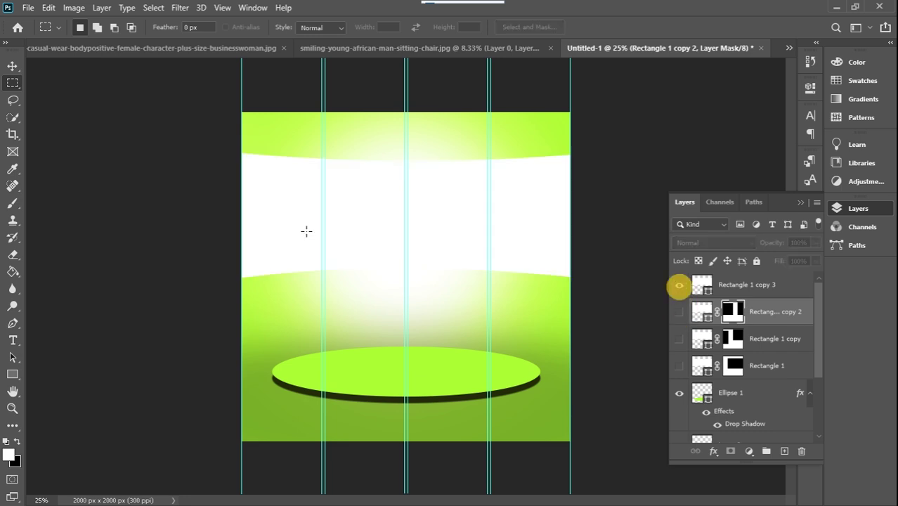
pyautogui.moveTo(243, 127); pyautogui.dragTo(489, 353)
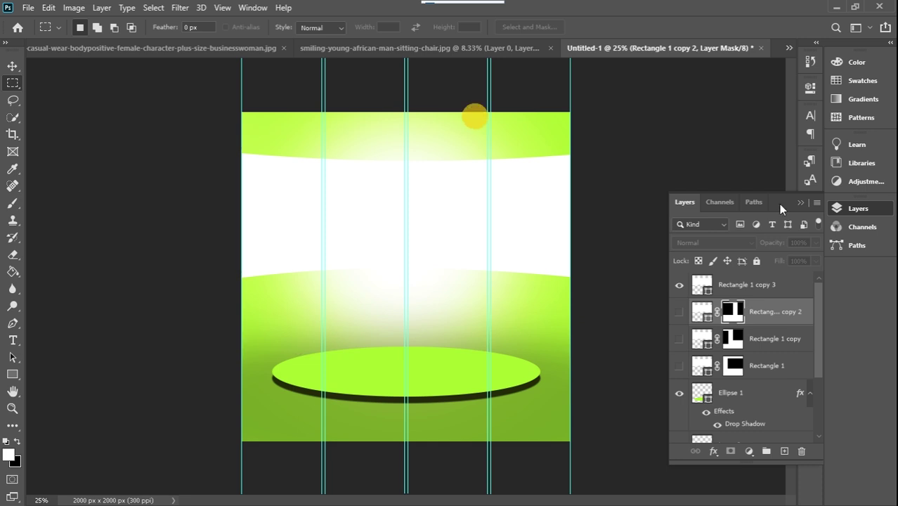
pyautogui.click(766, 284)
pyautogui.click(730, 451)
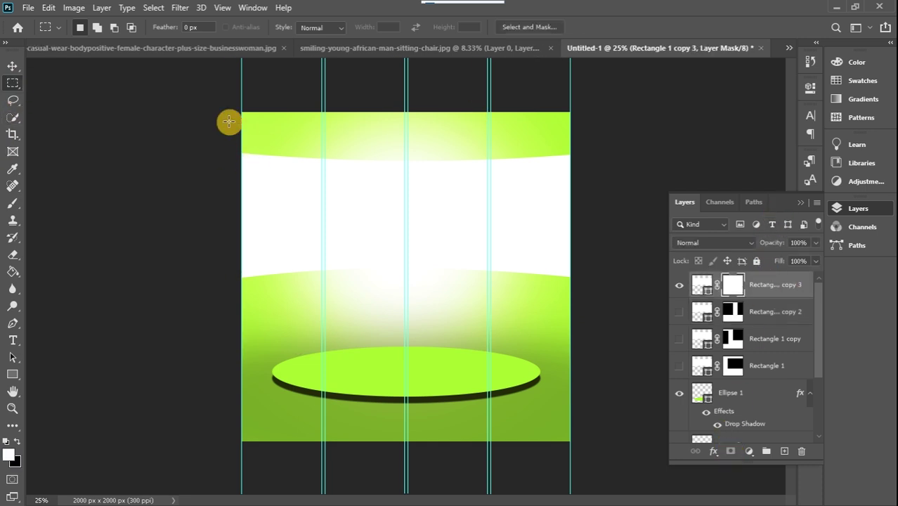
# Mask out the first three guide columns on Rectangle 1 copy 3, leaving only the fourth column's panel.
pyautogui.moveTo(243, 119); pyautogui.dragTo(491, 302)
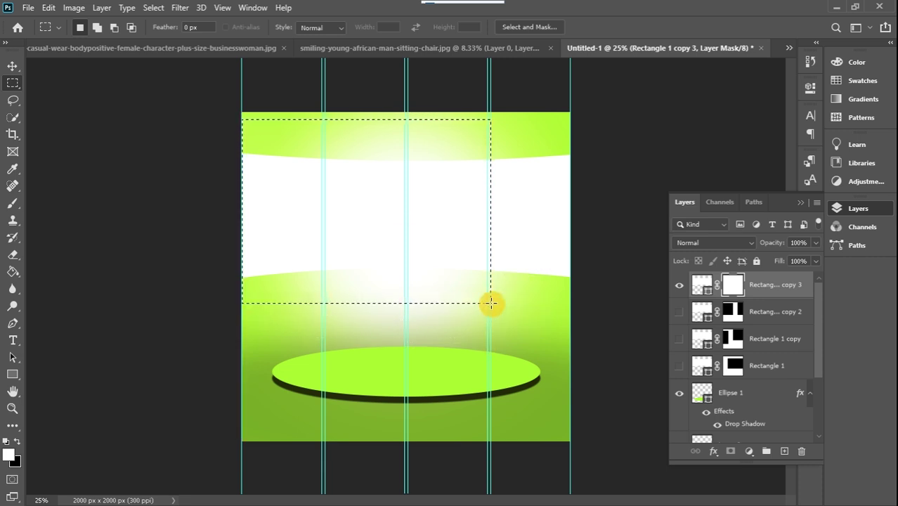
pyautogui.hotkey('ctrl', 'BackSpace')
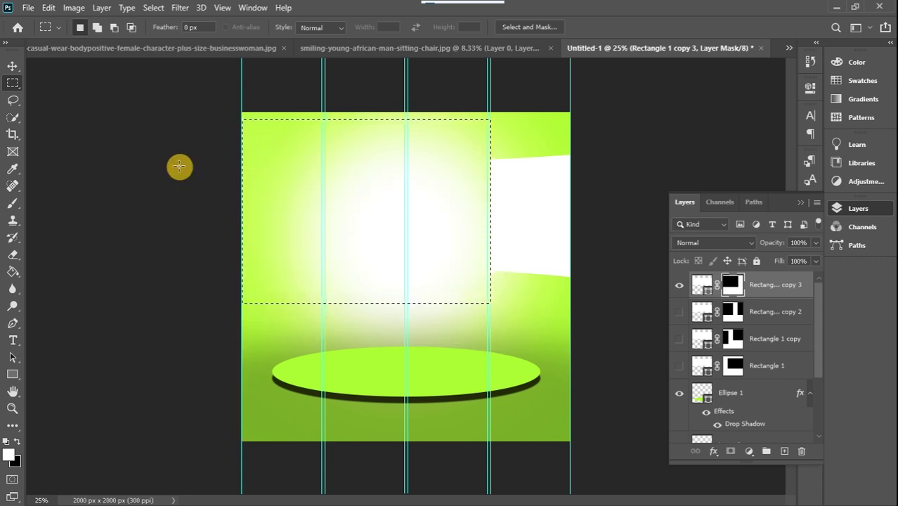
pyautogui.click(273, 128)
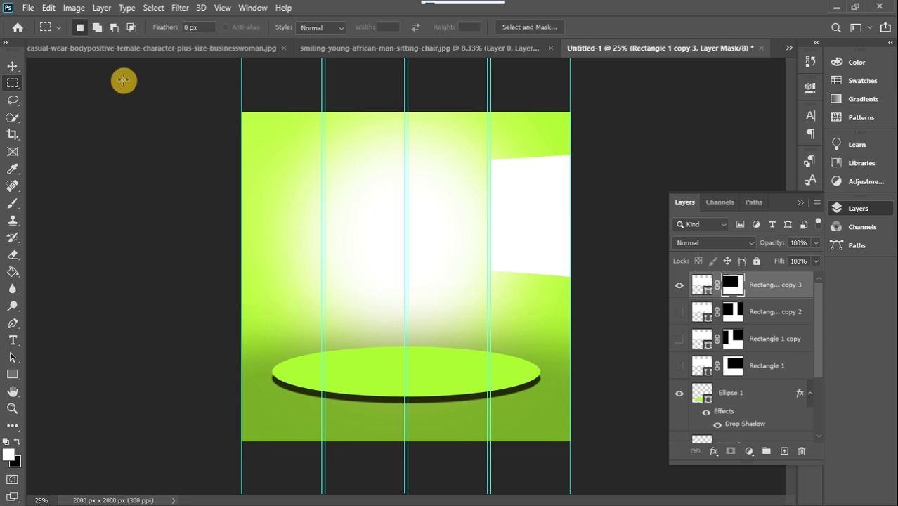
pyautogui.click(10, 66)
# Make the masked layers Rectangle 1 copy 2, Rectangle 1 copy and Rectangle 1 visible again.
pyautogui.click(672, 309)
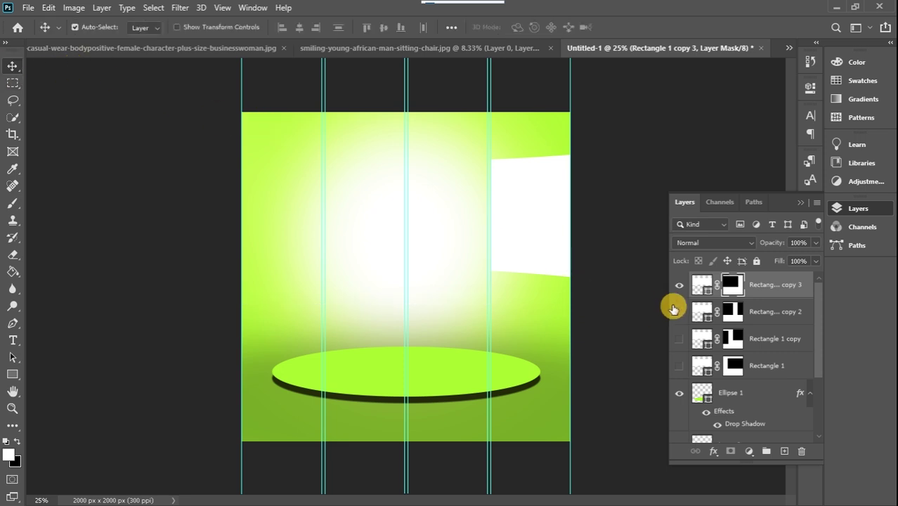
pyautogui.click(679, 337)
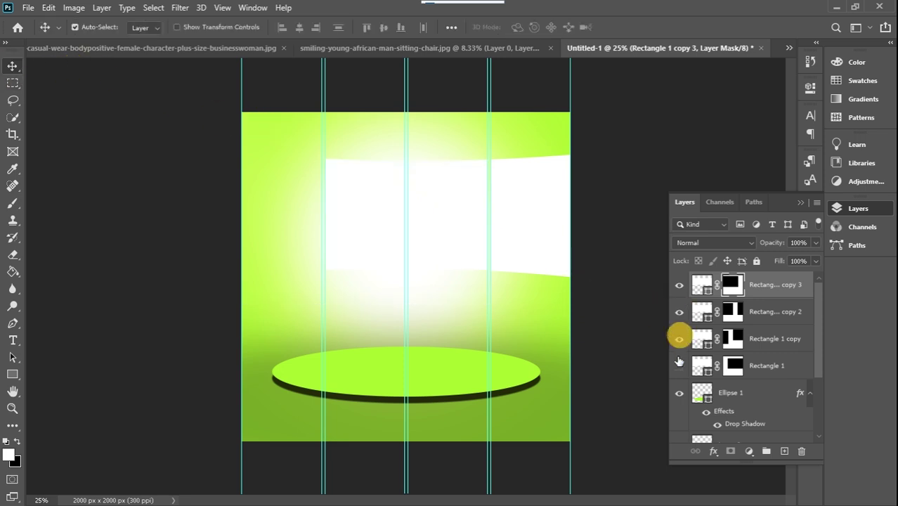
pyautogui.click(679, 364)
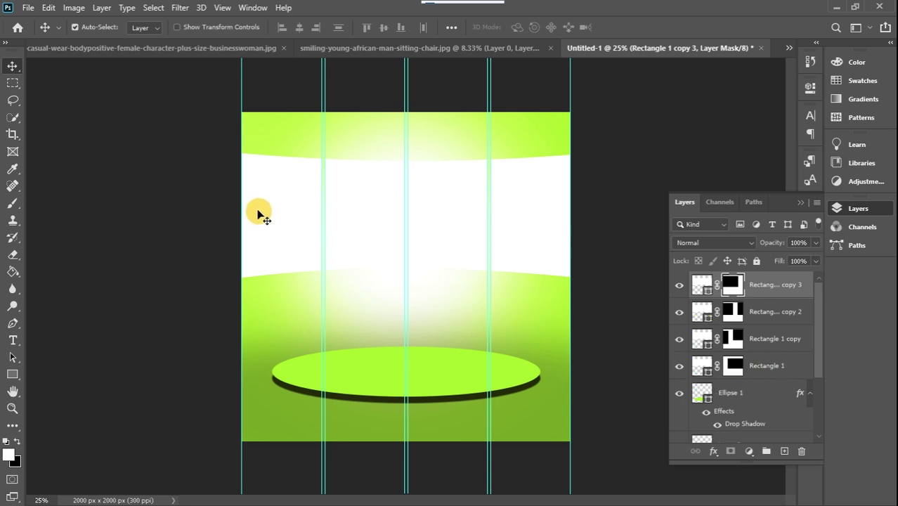
pyautogui.click(801, 371)
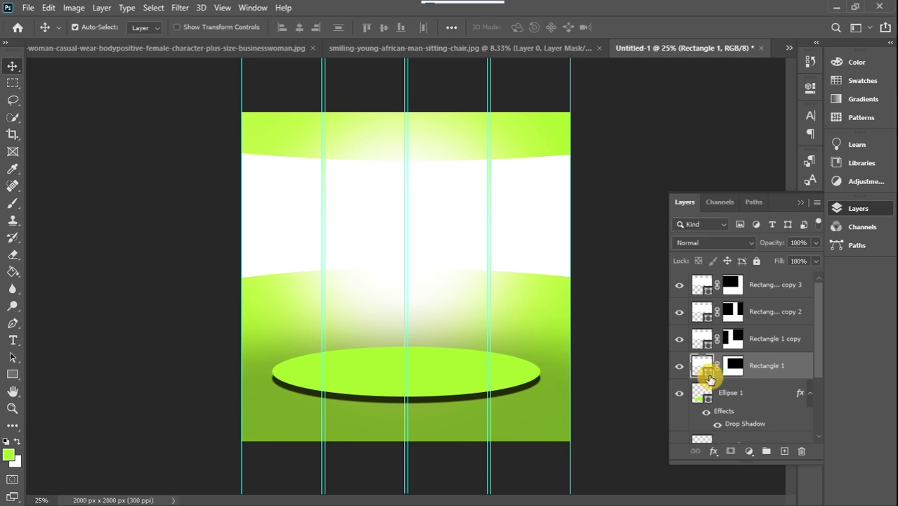
pyautogui.doubleClick(803, 371)
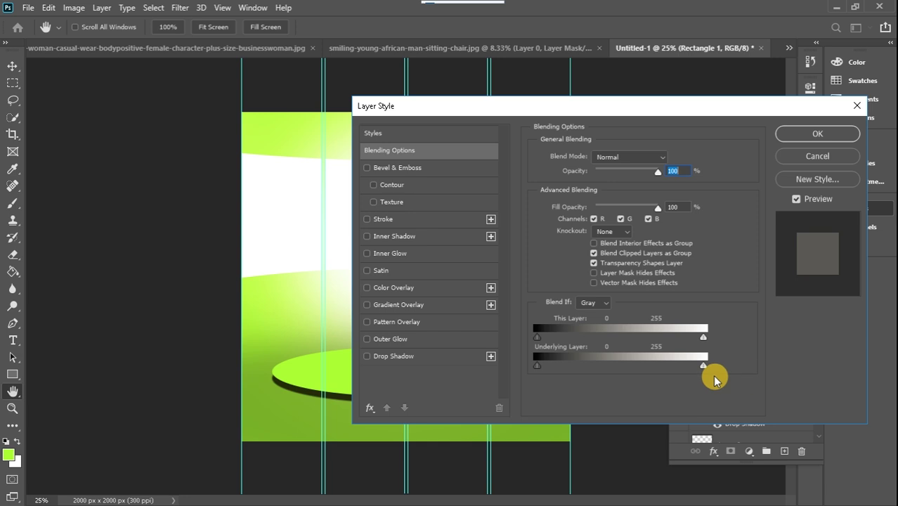
pyautogui.moveTo(457, 118); pyautogui.dragTo(564, 113)
pyautogui.click(475, 350)
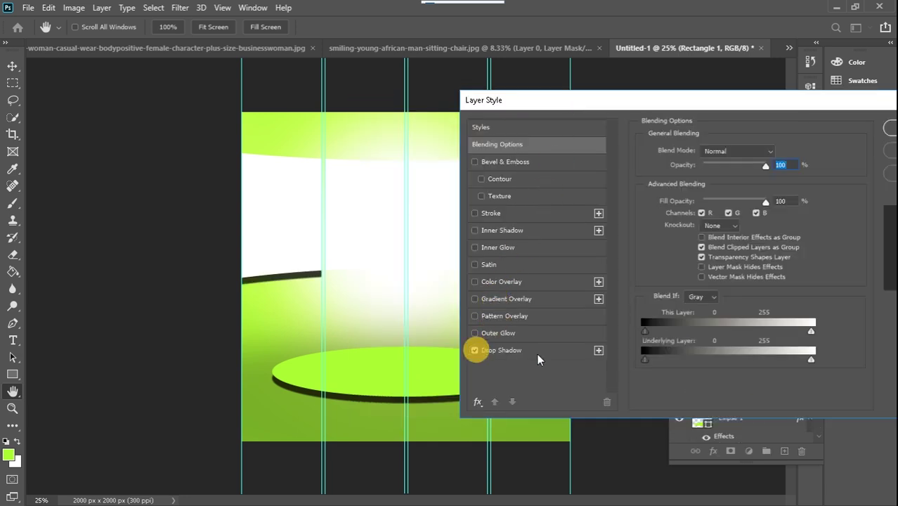
pyautogui.click(538, 358)
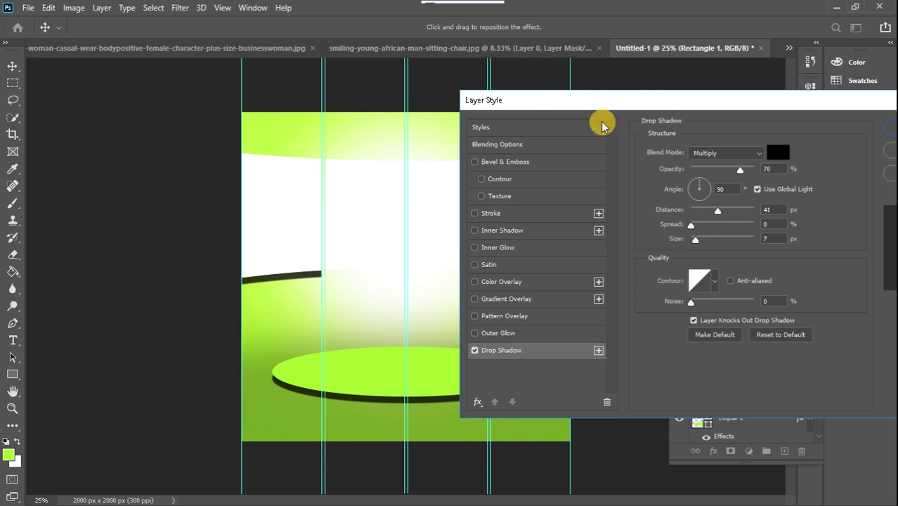
pyautogui.click(757, 189)
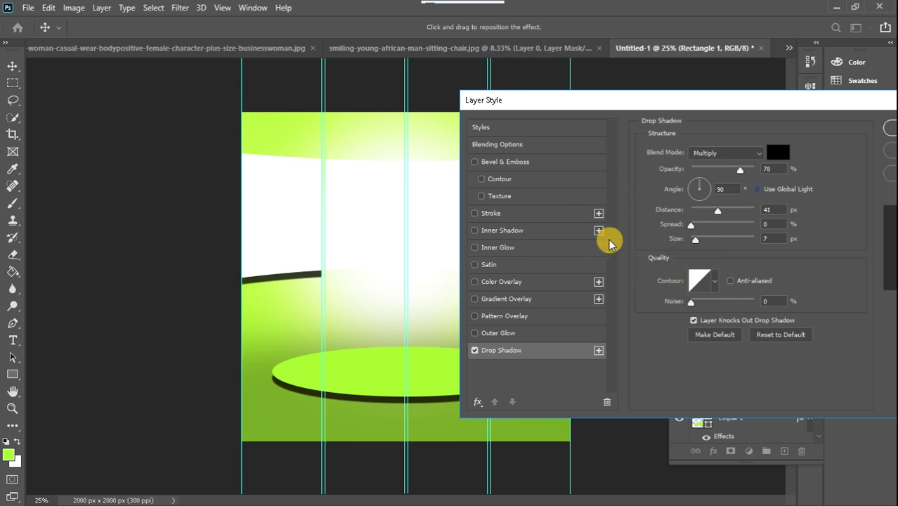
pyautogui.moveTo(693, 107); pyautogui.dragTo(625, 119)
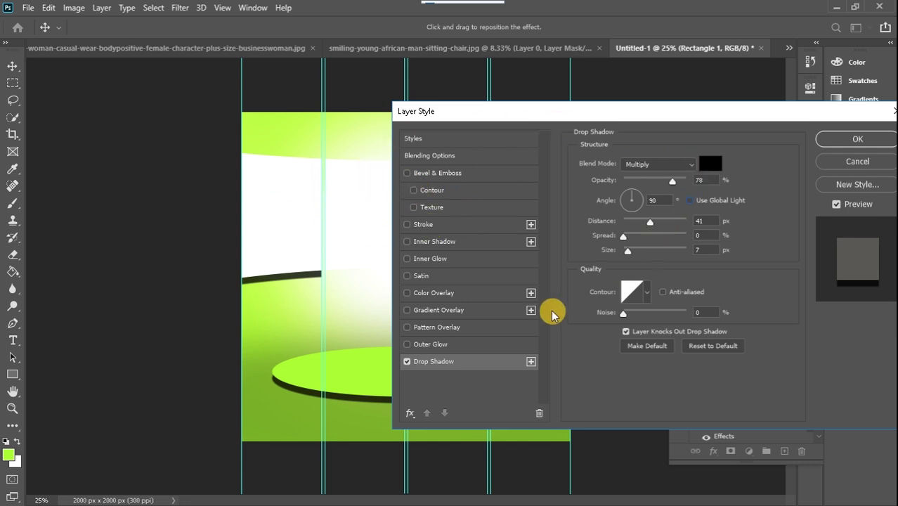
pyautogui.click(691, 200)
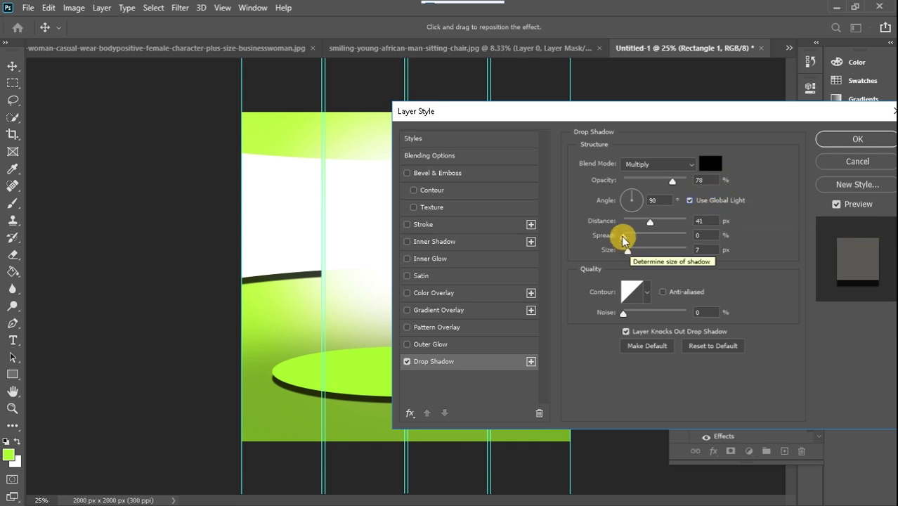
pyautogui.moveTo(630, 194); pyautogui.dragTo(646, 211)
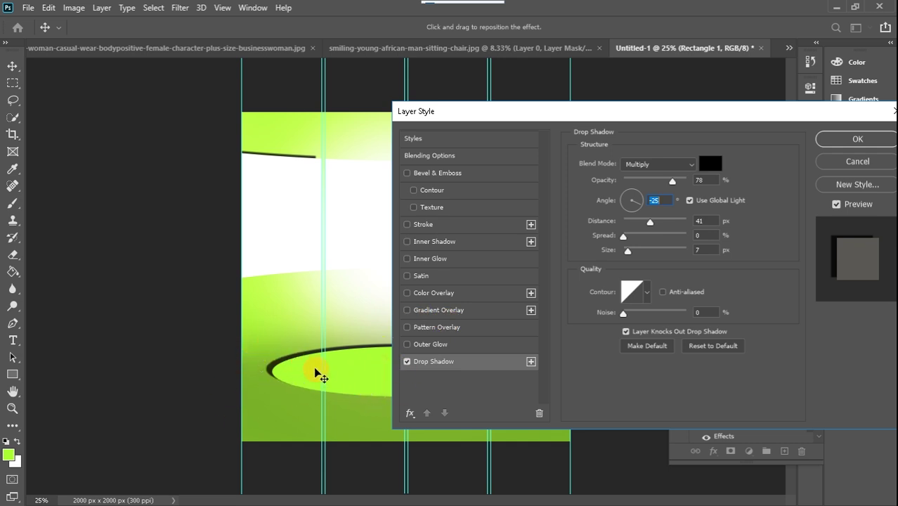
pyautogui.moveTo(738, 110); pyautogui.dragTo(612, 105)
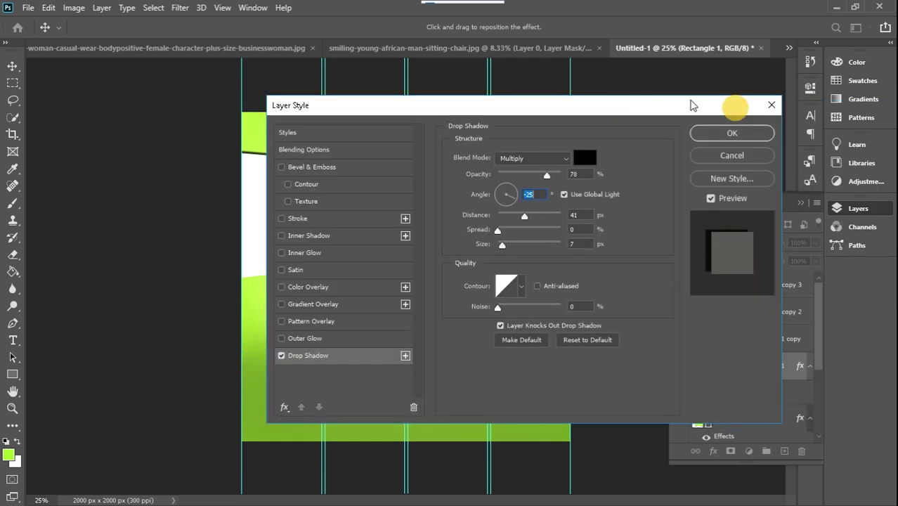
pyautogui.click(768, 105)
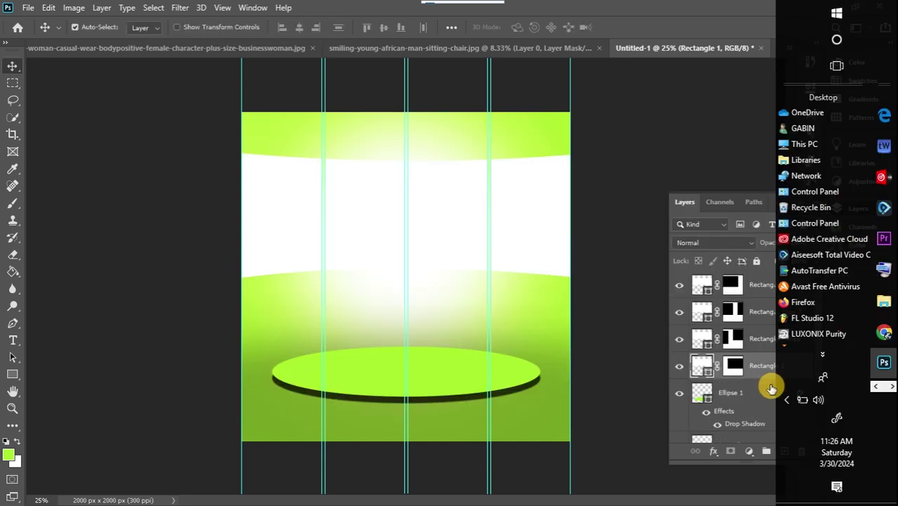
# Give Rectangle 1 a drop shadow with 60% opacity, a 43° angle without global light, 41 px distance and 7 px size.
pyautogui.doubleClick(801, 363)
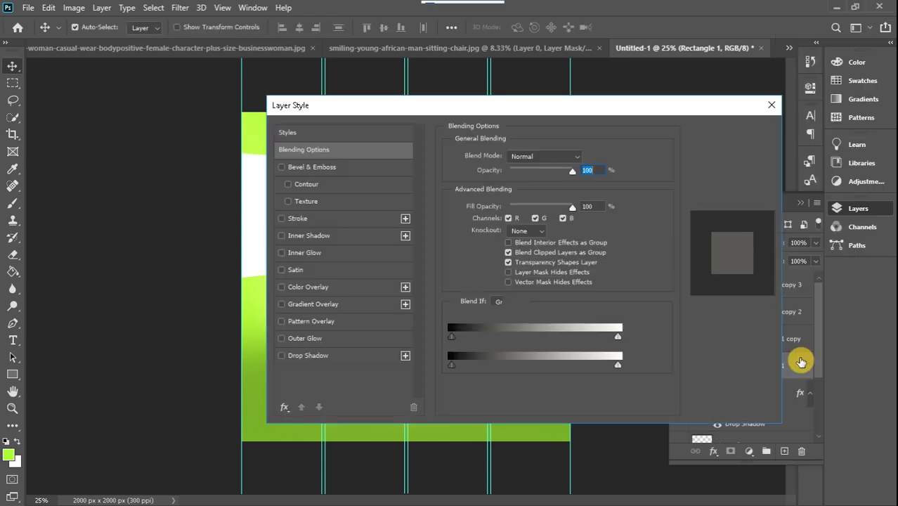
pyautogui.moveTo(445, 106); pyautogui.dragTo(722, 81)
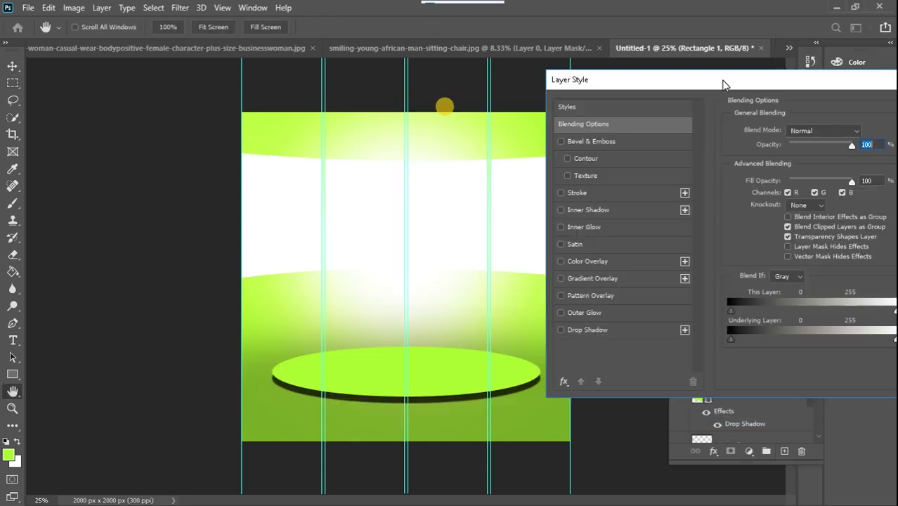
pyautogui.click(561, 330)
pyautogui.click(626, 330)
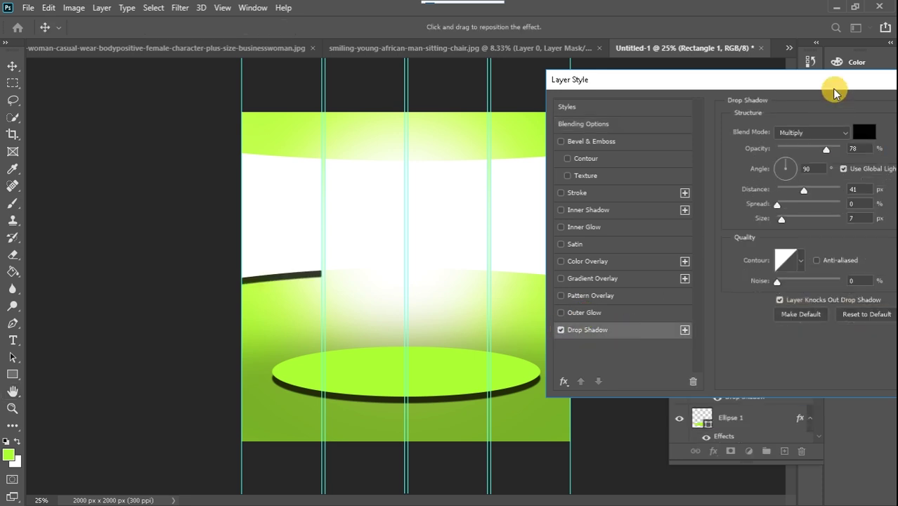
pyautogui.moveTo(834, 85); pyautogui.dragTo(728, 81)
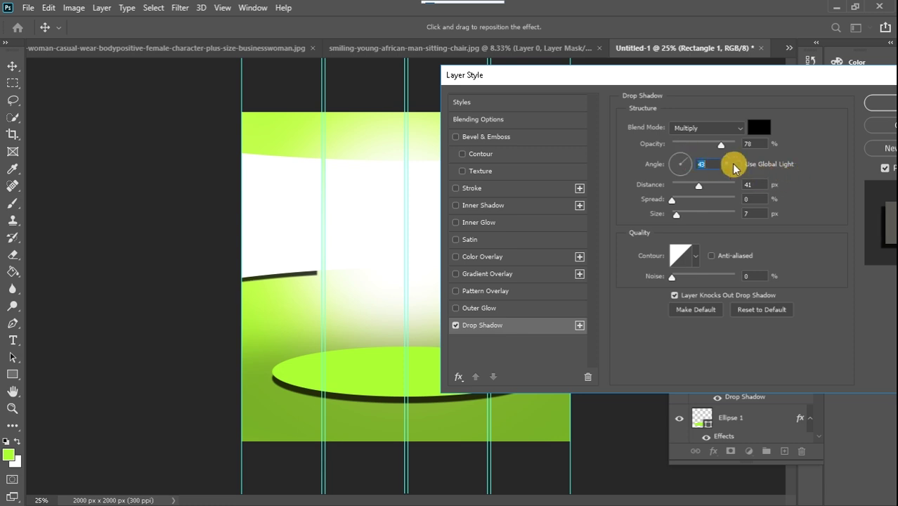
pyautogui.click(707, 145)
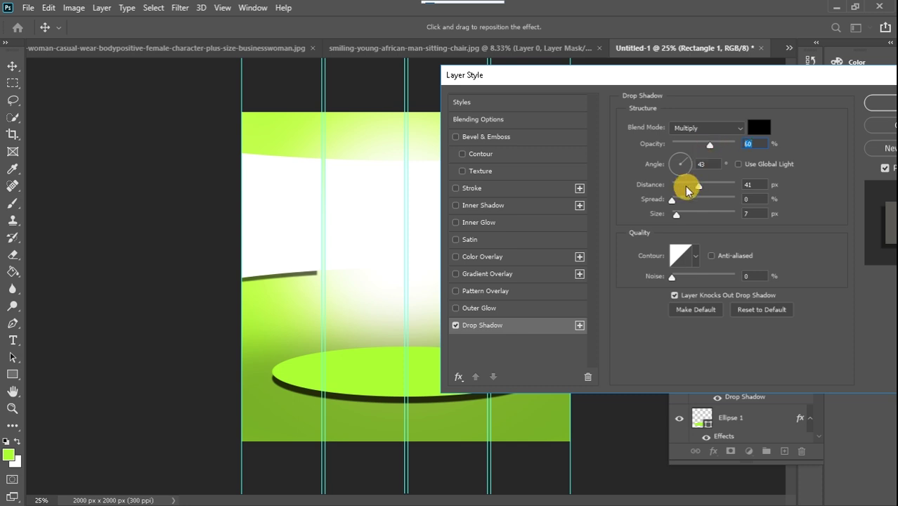
pyautogui.click(676, 214)
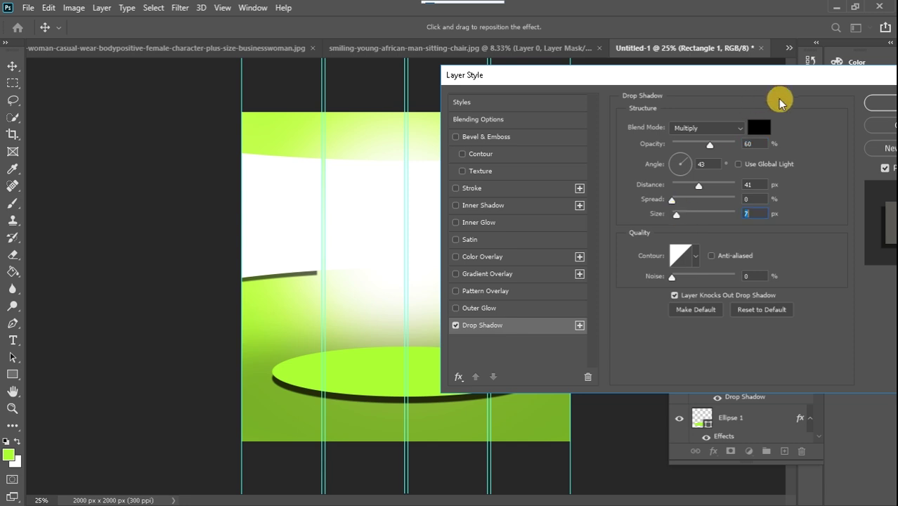
pyautogui.moveTo(828, 78); pyautogui.dragTo(736, 108)
pyautogui.click(808, 129)
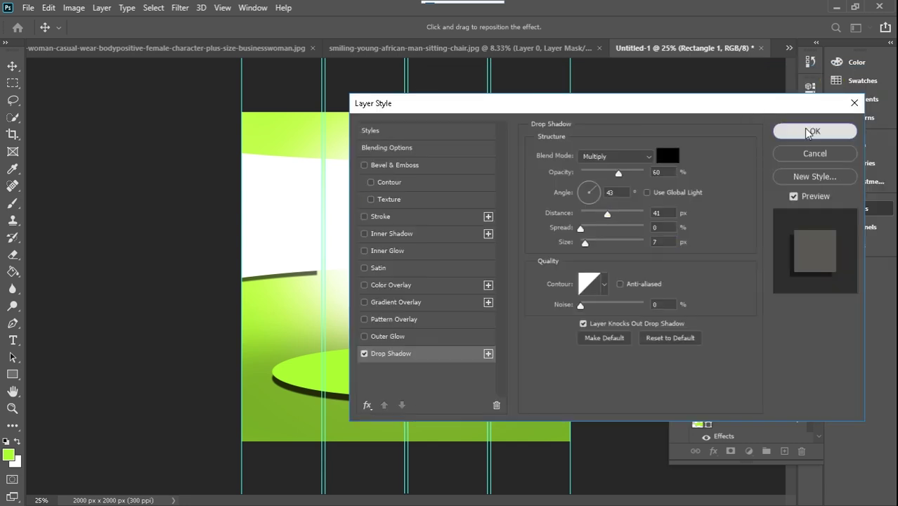
# Add a drop shadow to Rectangle 1 copy with 54% opacity, 30 px distance and 9 px size.
pyautogui.click(358, 220)
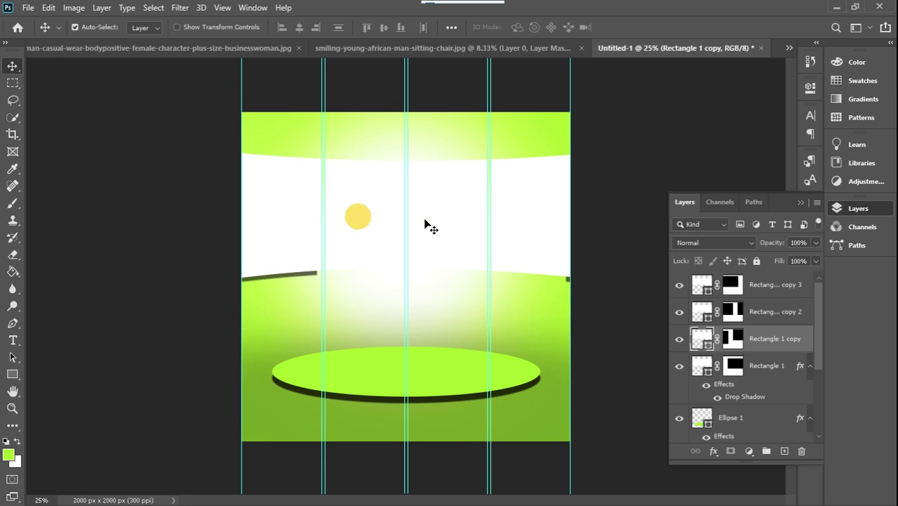
pyautogui.doubleClick(808, 336)
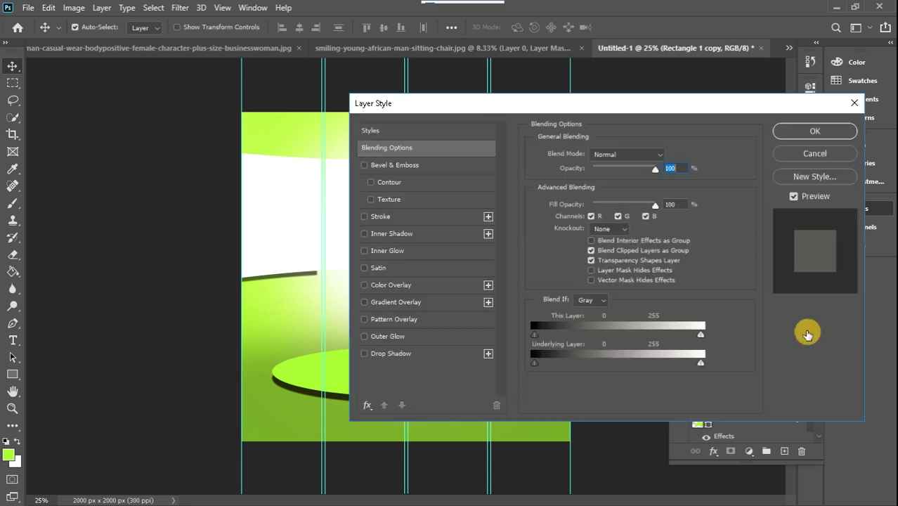
pyautogui.click(365, 353)
pyautogui.moveTo(487, 106); pyautogui.dragTo(600, 107)
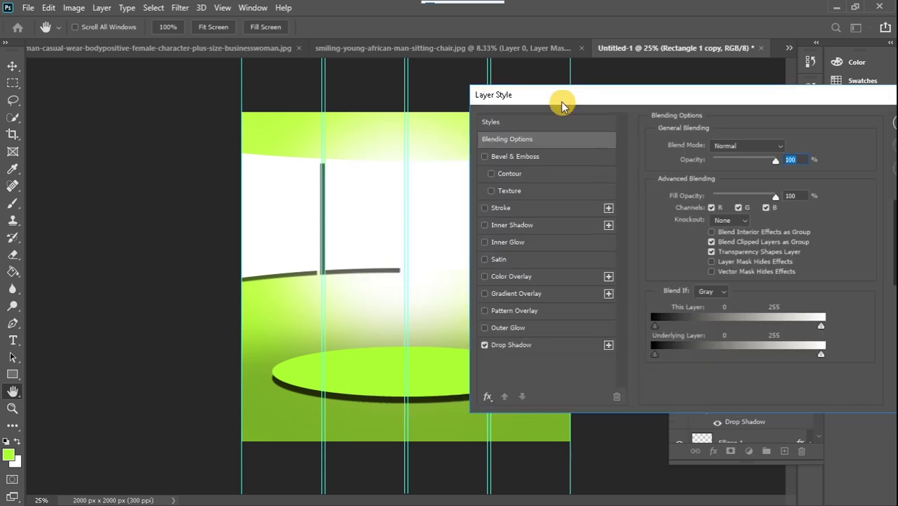
pyautogui.click(561, 347)
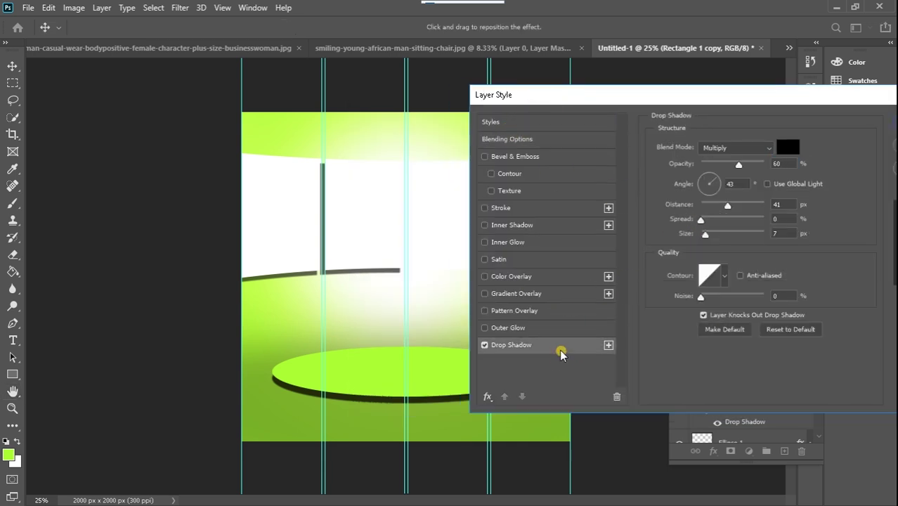
pyautogui.moveTo(728, 208); pyautogui.dragTo(722, 206)
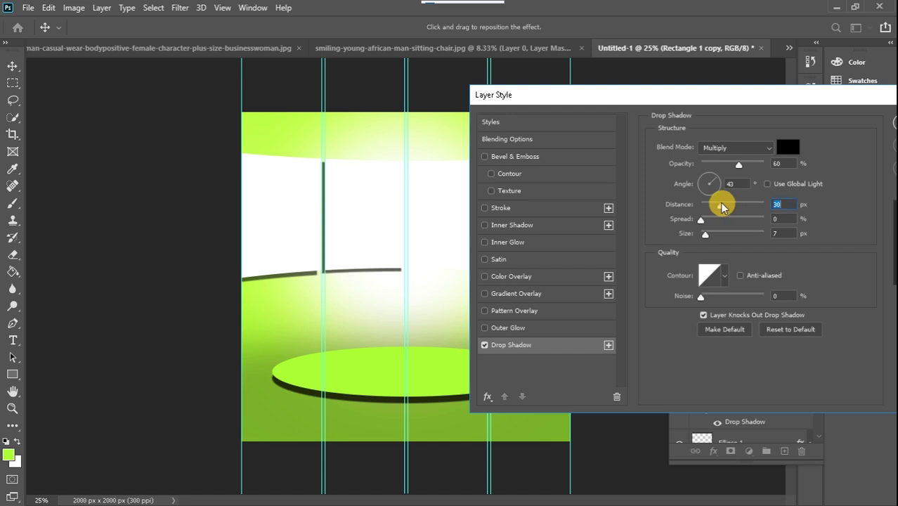
pyautogui.moveTo(738, 164); pyautogui.dragTo(732, 167)
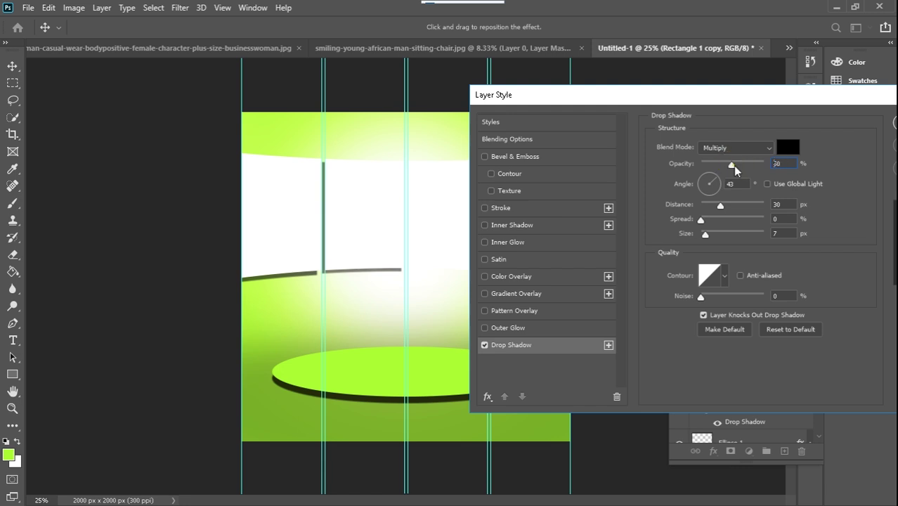
pyautogui.click(707, 237)
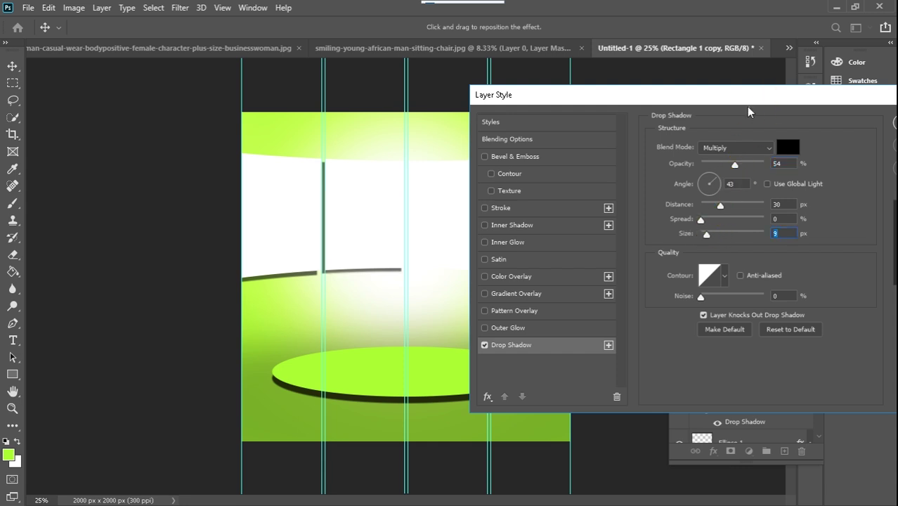
pyautogui.moveTo(746, 102); pyautogui.dragTo(720, 167)
pyautogui.click(788, 188)
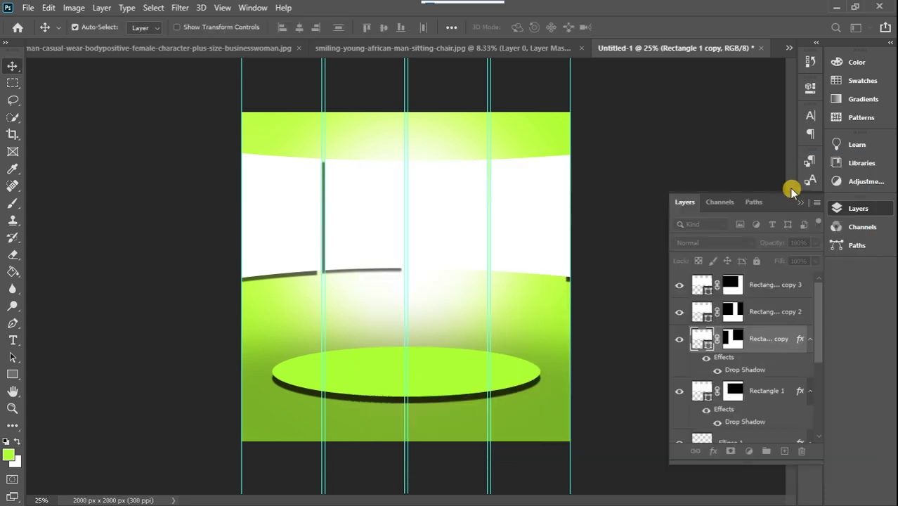
# Add a drop shadow to Rectangle 1 copy 2 with 44% opacity, 17 px distance and 6 px size.
pyautogui.click(453, 201)
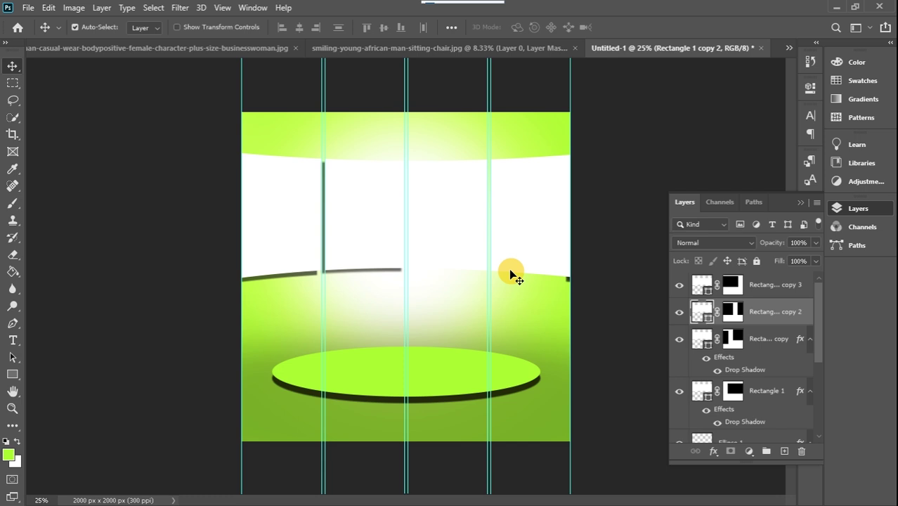
pyautogui.doubleClick(809, 314)
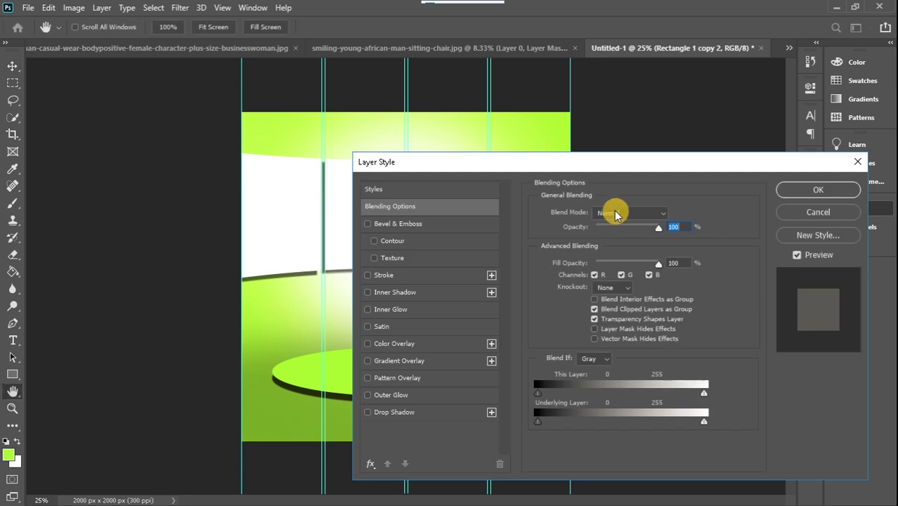
pyautogui.moveTo(476, 167); pyautogui.dragTo(639, 140)
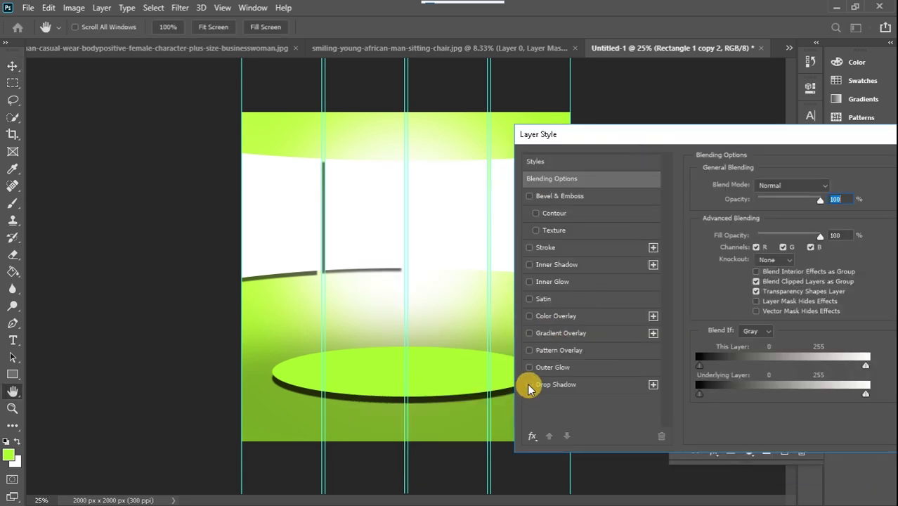
pyautogui.click(604, 383)
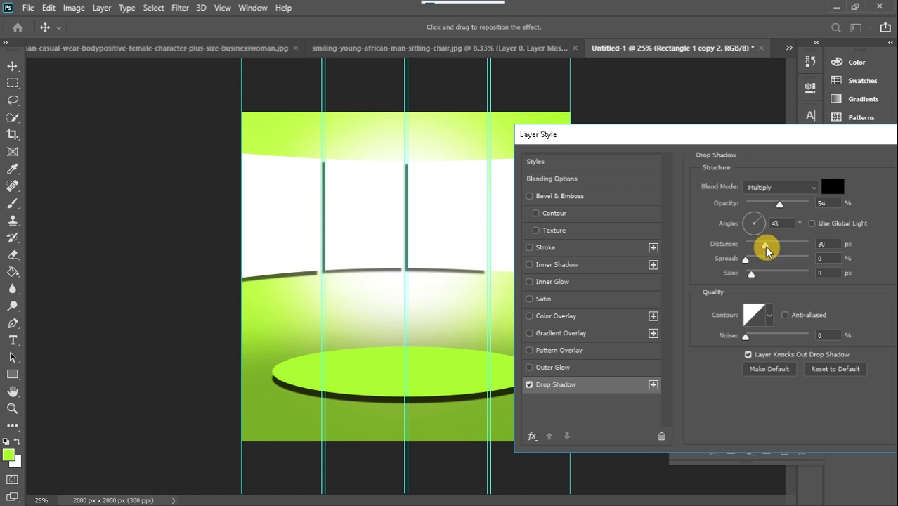
pyautogui.moveTo(780, 204); pyautogui.dragTo(774, 205)
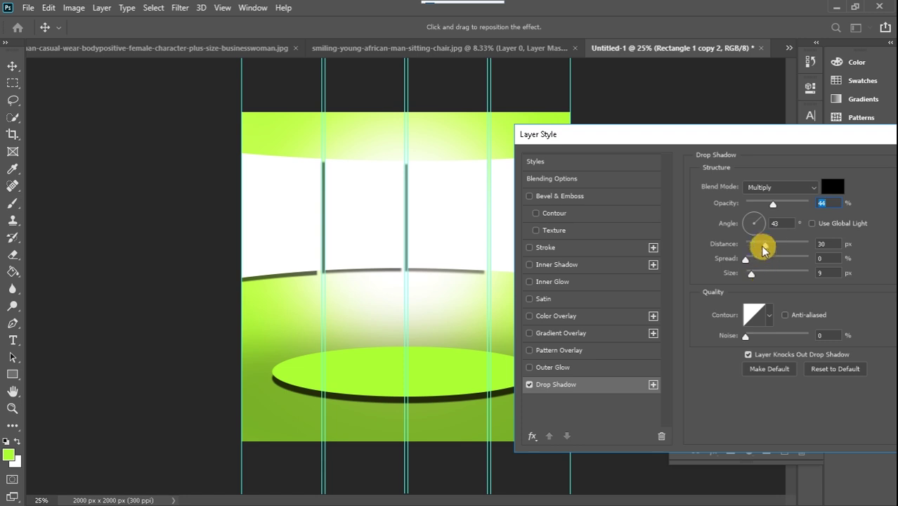
pyautogui.moveTo(751, 276); pyautogui.dragTo(748, 275)
pyautogui.moveTo(764, 245); pyautogui.dragTo(758, 246)
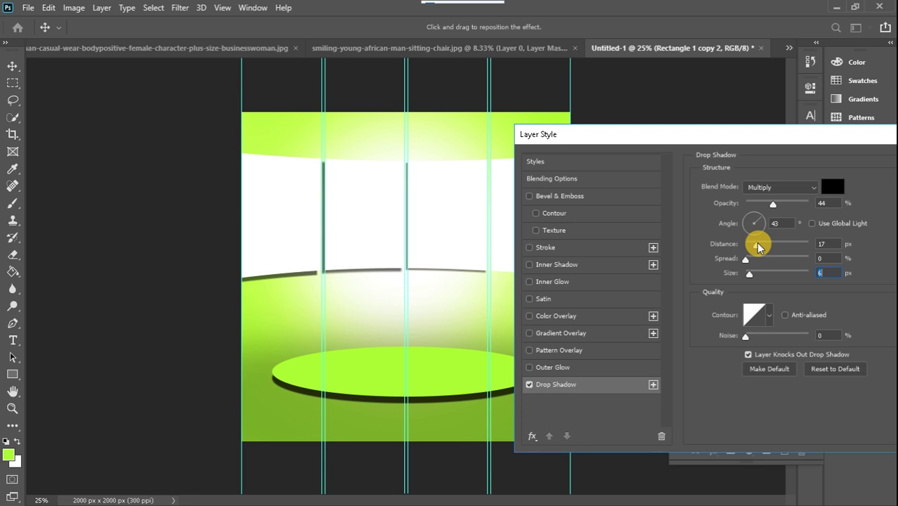
pyautogui.click(757, 245)
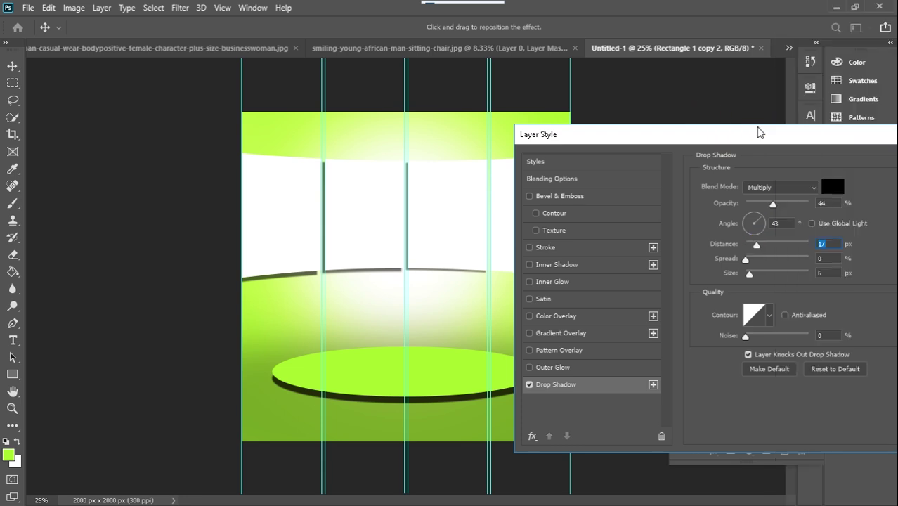
pyautogui.moveTo(757, 129); pyautogui.dragTo(682, 138)
pyautogui.click(881, 171)
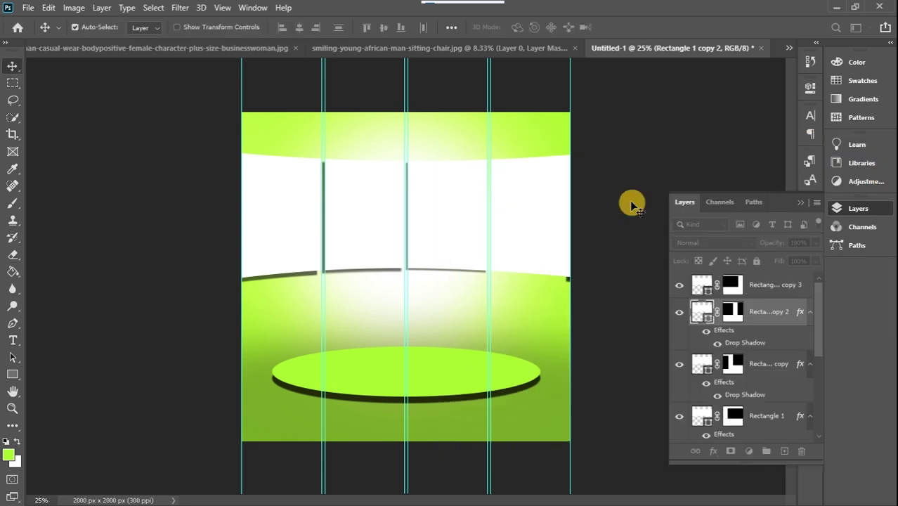
# Add a drop shadow to Rectangle 1 copy 3 with 55% opacity, a 43° angle, 17 px distance and 6 px size.
pyautogui.click(505, 244)
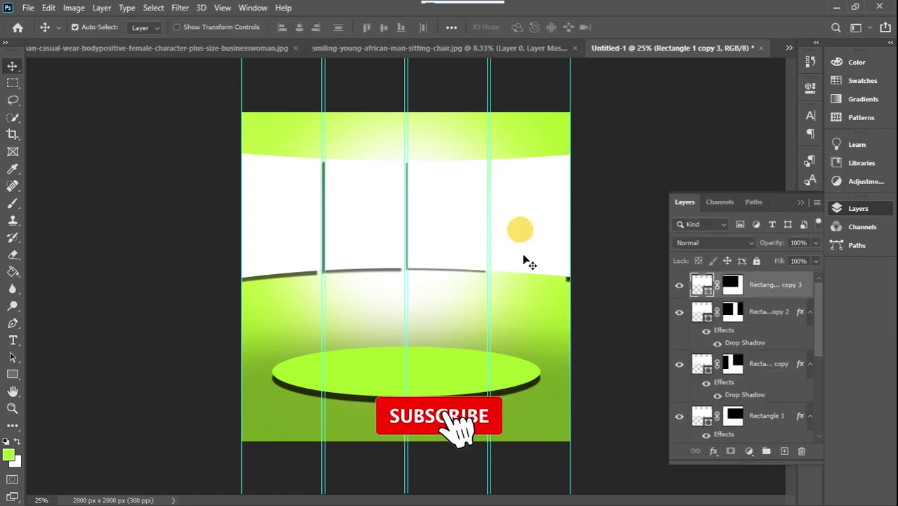
pyautogui.doubleClick(792, 293)
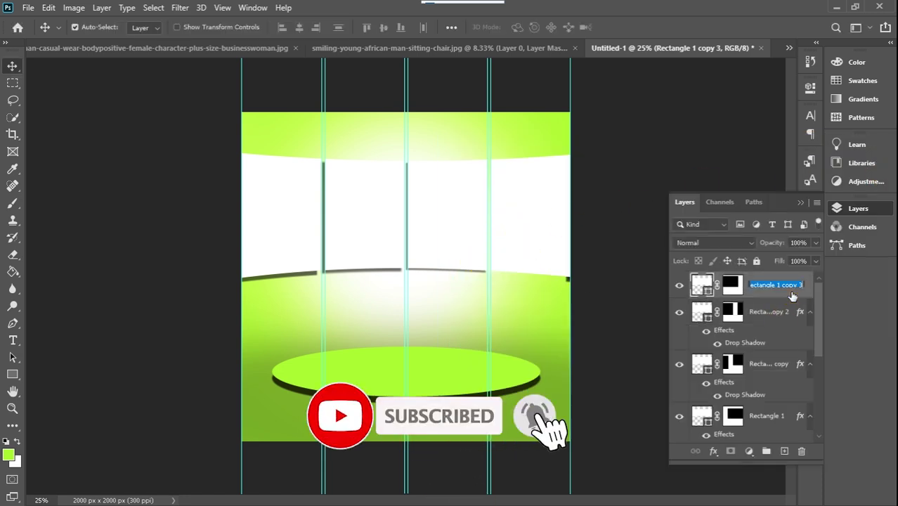
pyautogui.click(800, 296)
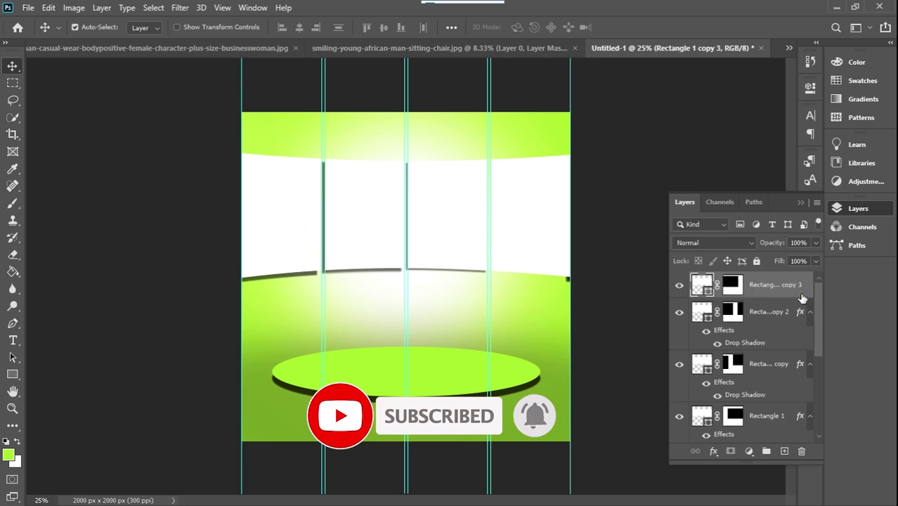
pyautogui.doubleClick(802, 298)
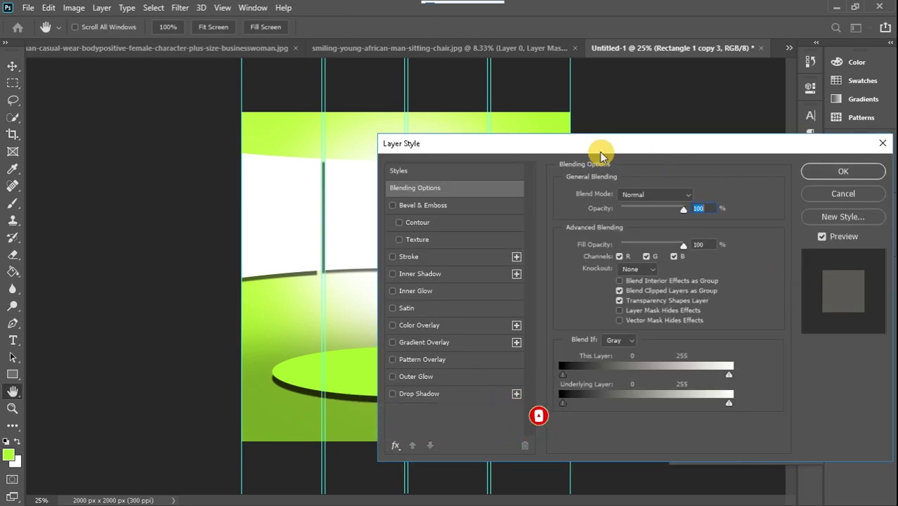
pyautogui.moveTo(598, 148); pyautogui.dragTo(816, 144)
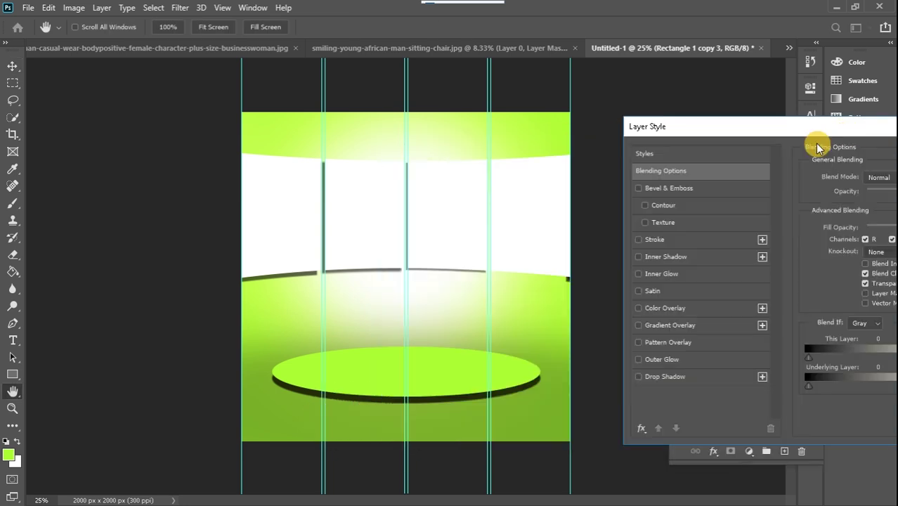
pyautogui.click(694, 378)
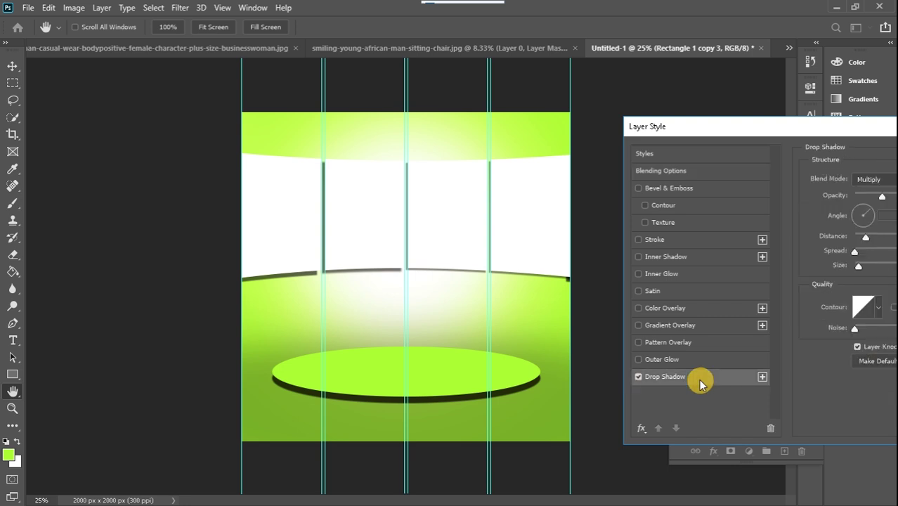
pyautogui.moveTo(766, 131); pyautogui.dragTo(635, 172)
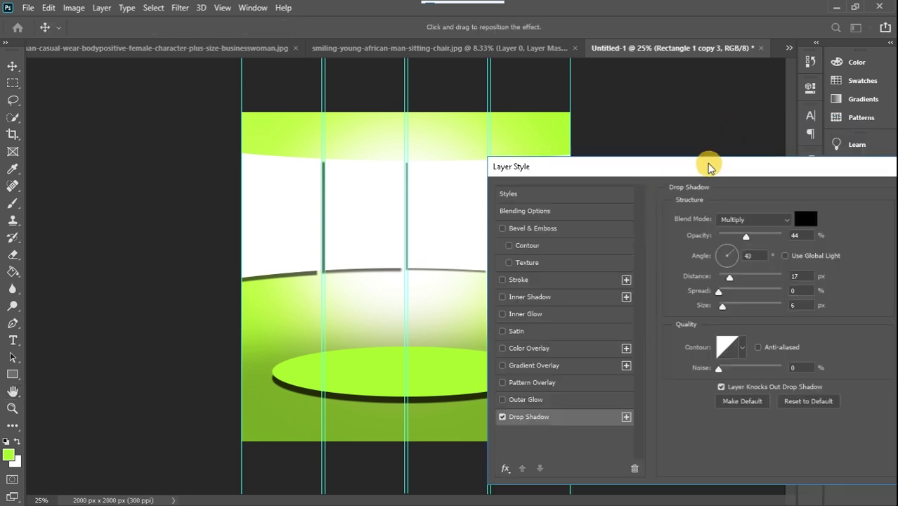
pyautogui.moveTo(710, 167); pyautogui.dragTo(777, 137)
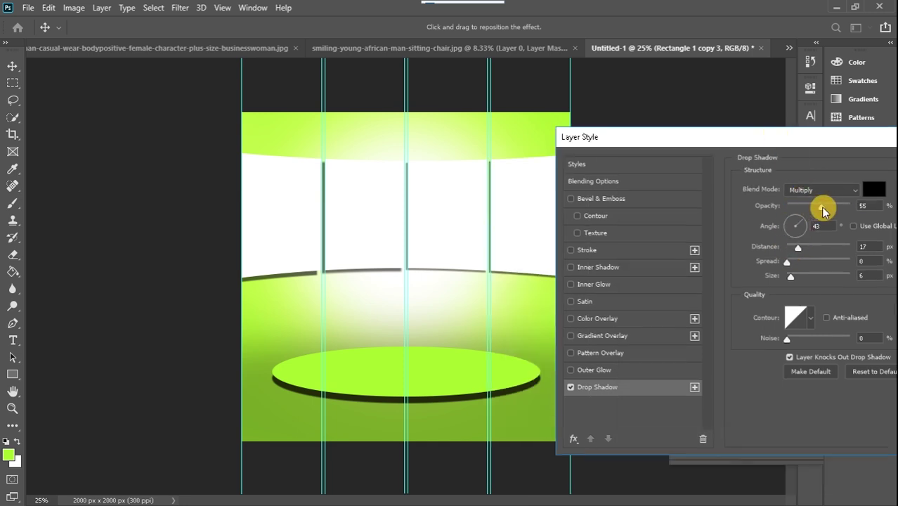
pyautogui.moveTo(835, 137); pyautogui.dragTo(618, 140)
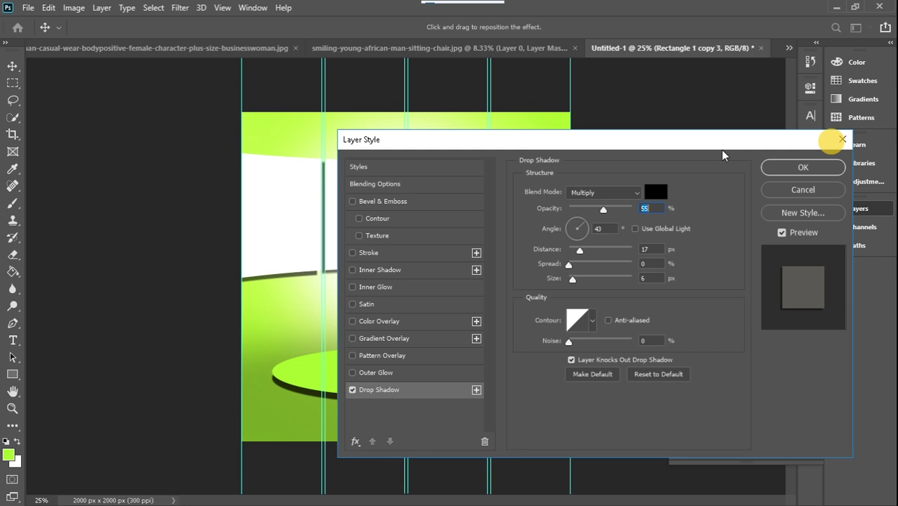
pyautogui.click(790, 171)
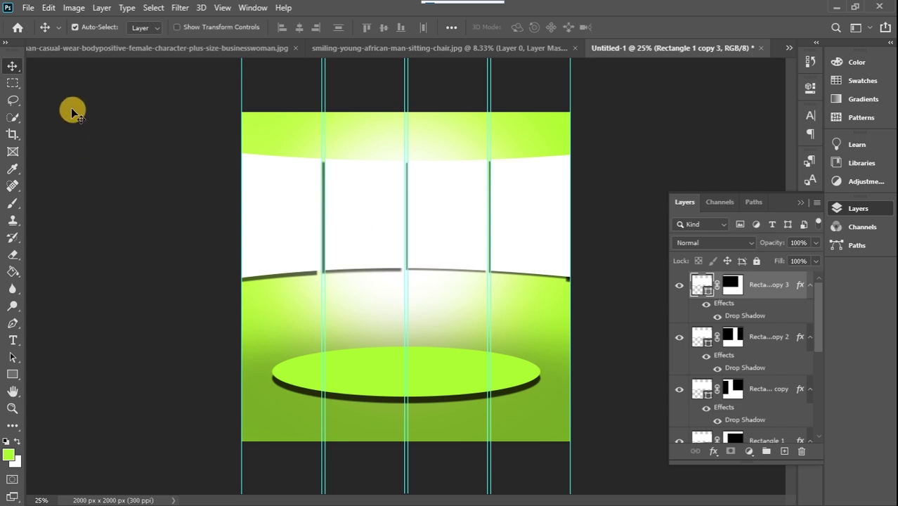
# Move the green ellipse with its shadow slightly lower on the canvas.
pyautogui.click(436, 400)
pyautogui.moveTo(435, 377); pyautogui.dragTo(431, 391)
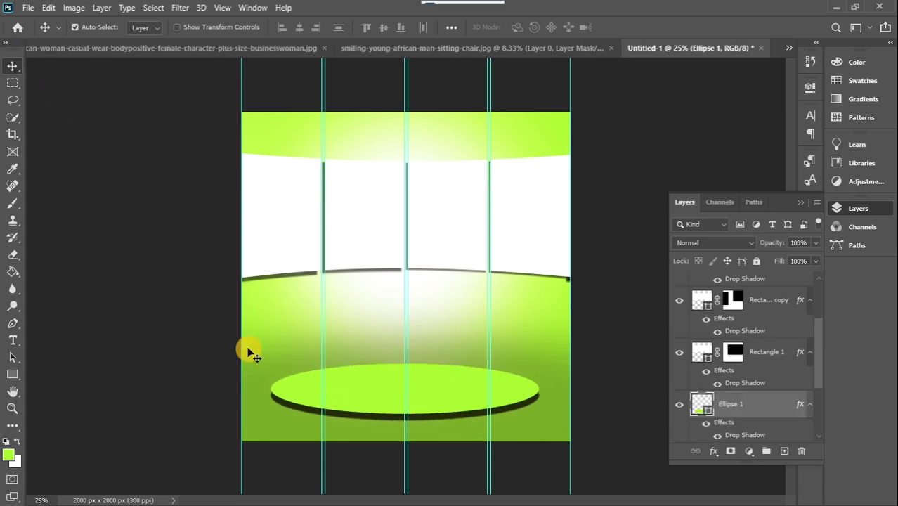
# Move all four white panel layers up together with Free Transform to about Y 496 px, and deselect them.
pyautogui.click(506, 234)
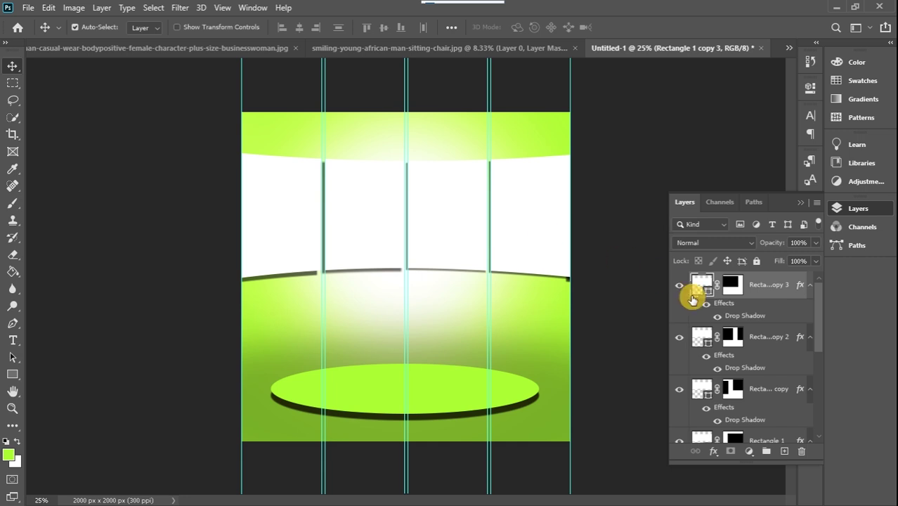
pyautogui.keyDown('ctrl'); pyautogui.click(779, 336); pyautogui.keyUp('ctrl')
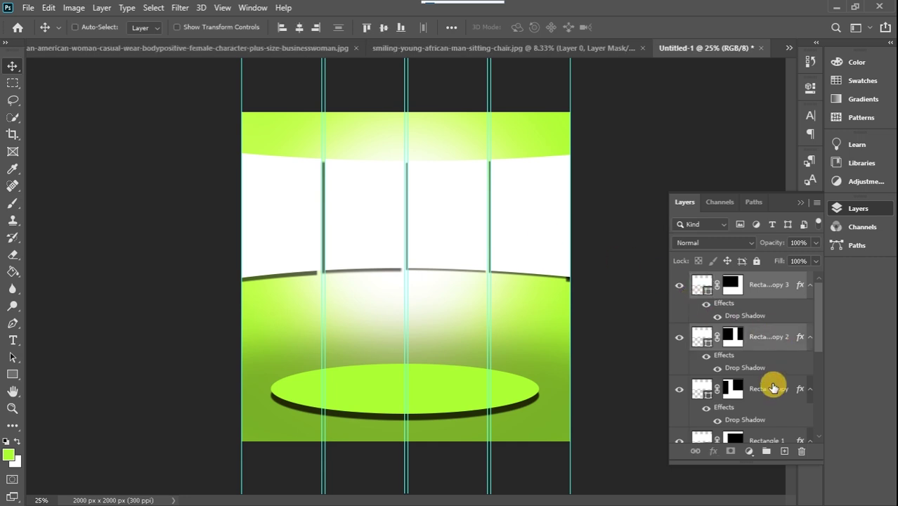
pyautogui.keyDown('ctrl'); pyautogui.click(773, 388); pyautogui.keyUp('ctrl')
pyautogui.moveTo(820, 306); pyautogui.dragTo(822, 342)
pyautogui.keyDown('ctrl'); pyautogui.click(778, 379); pyautogui.keyUp('ctrl')
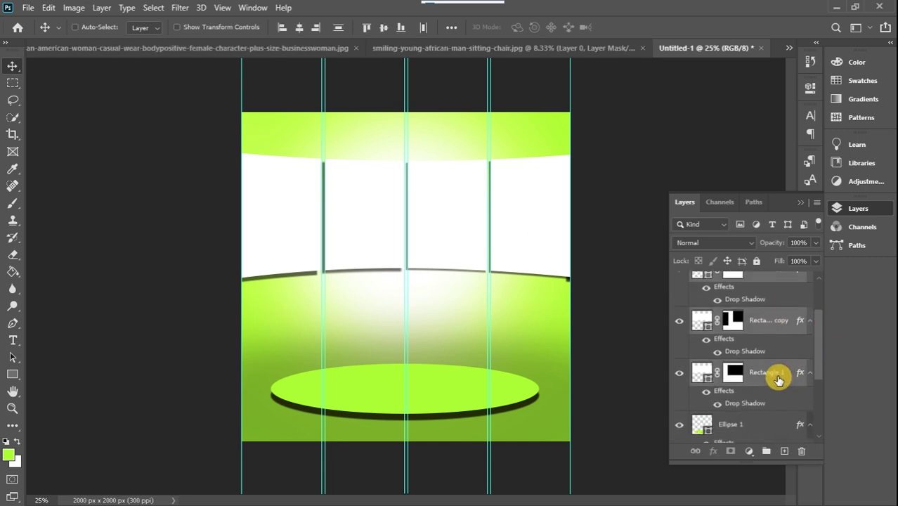
pyautogui.hotkey('ctrl', 't')
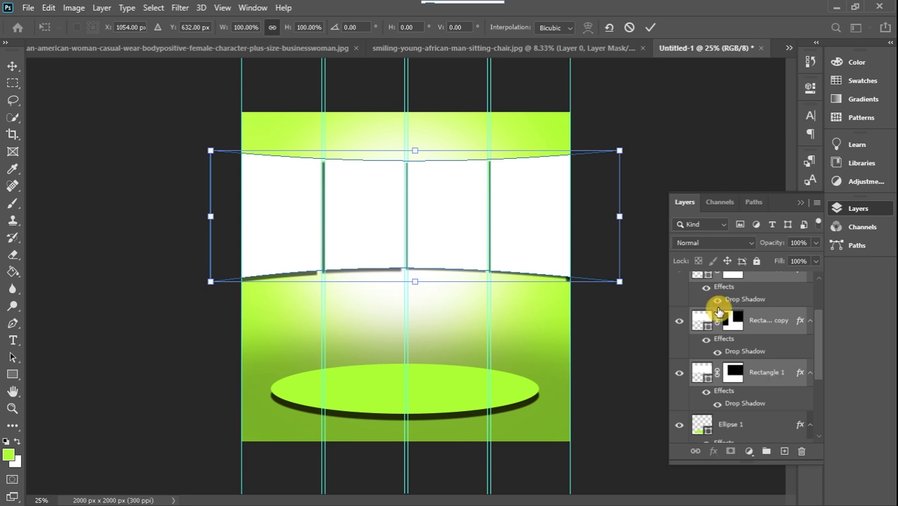
pyautogui.moveTo(536, 223); pyautogui.dragTo(537, 201)
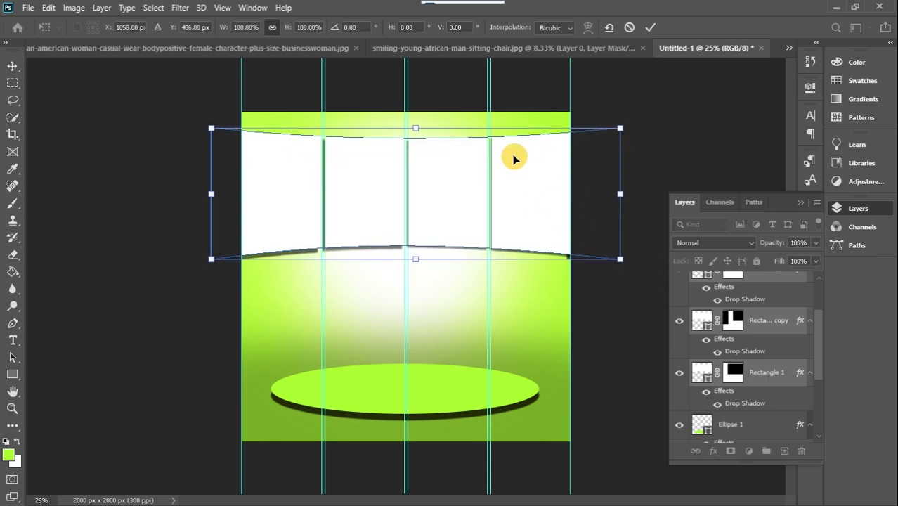
pyautogui.click(13, 65)
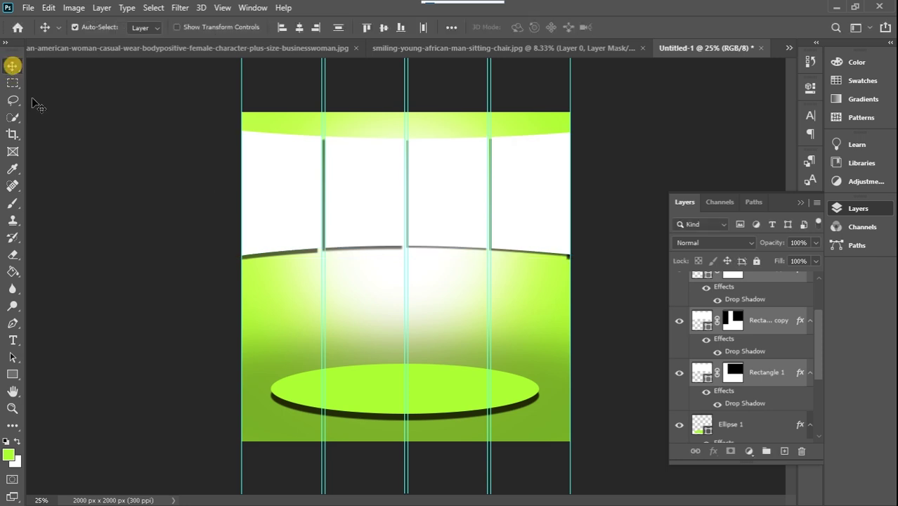
pyautogui.click(104, 127)
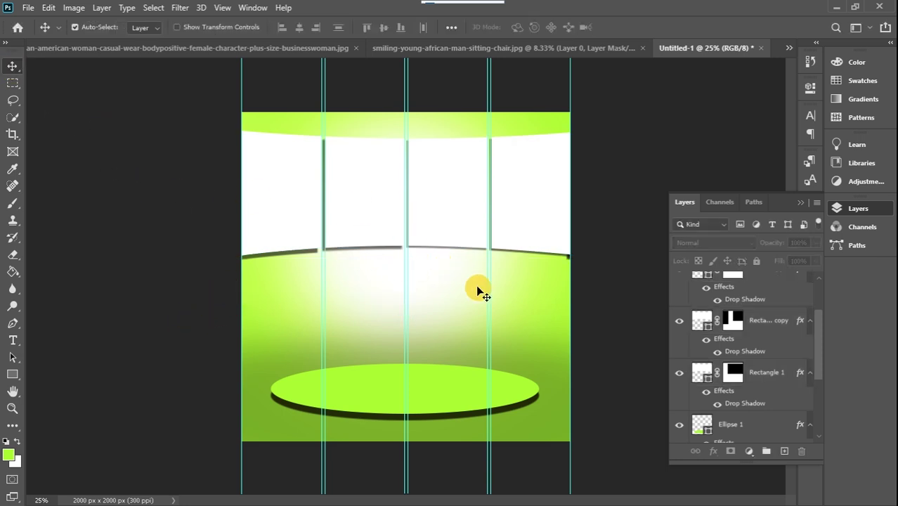
# Set the Rectangle tool's fill colour to dark blue 2c3875.
pyautogui.click(16, 381)
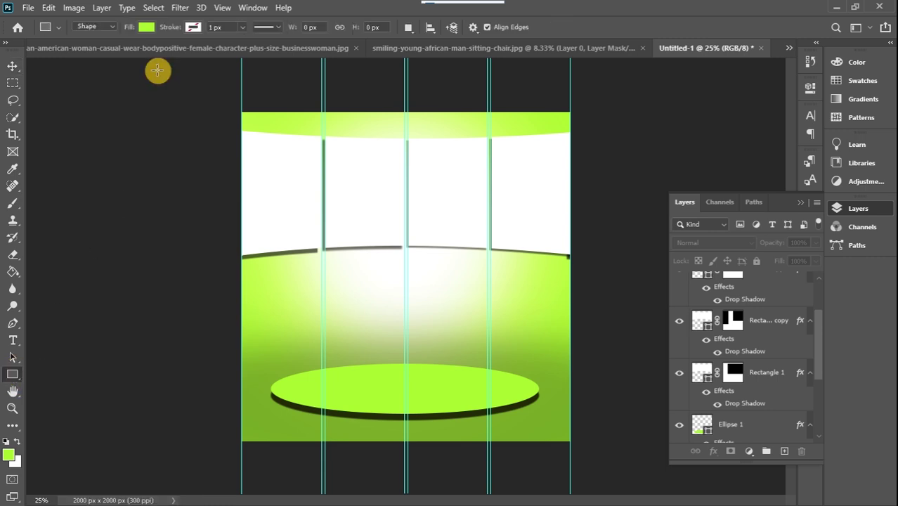
pyautogui.click(146, 27)
pyautogui.click(227, 52)
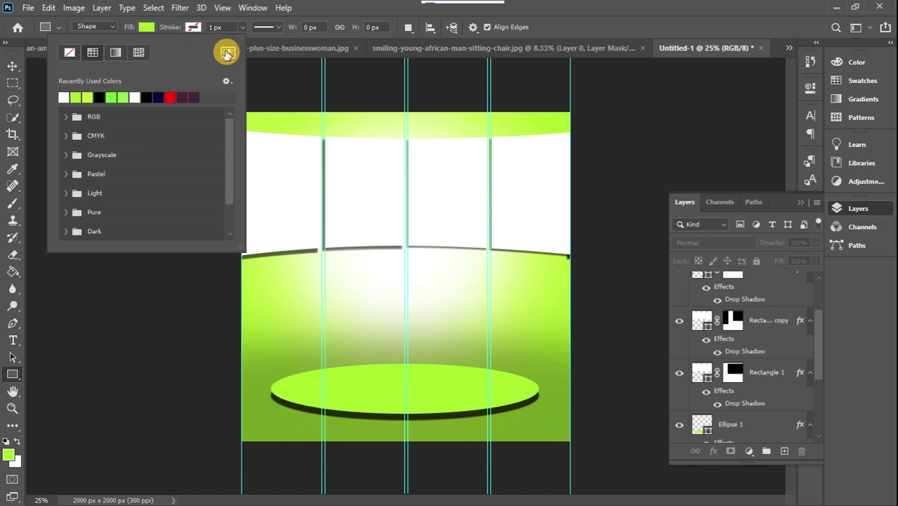
pyautogui.click(381, 121)
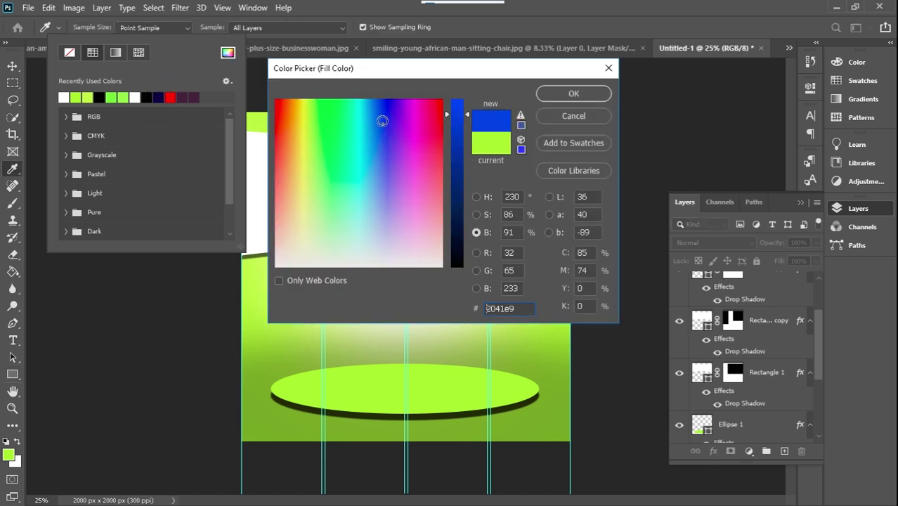
pyautogui.click(451, 187)
pyautogui.moveTo(458, 188); pyautogui.dragTo(458, 191)
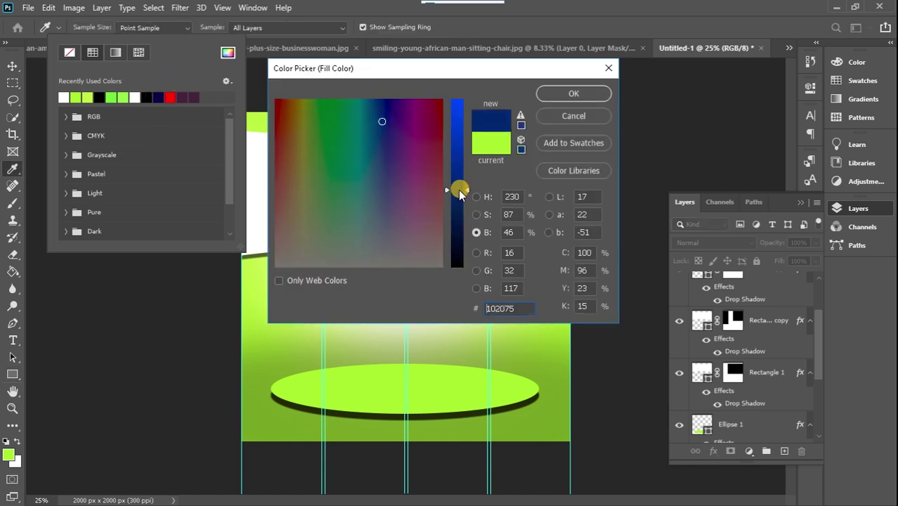
pyautogui.click(476, 215)
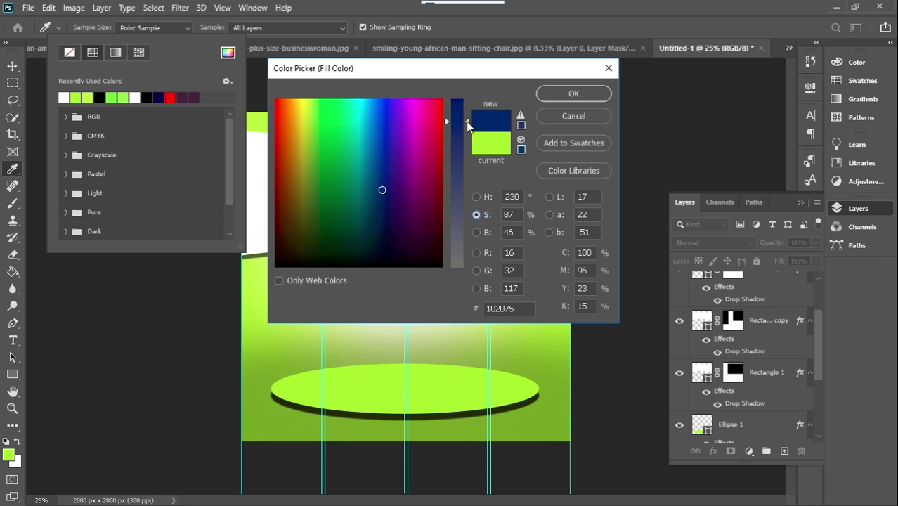
pyautogui.moveTo(466, 121); pyautogui.dragTo(466, 161)
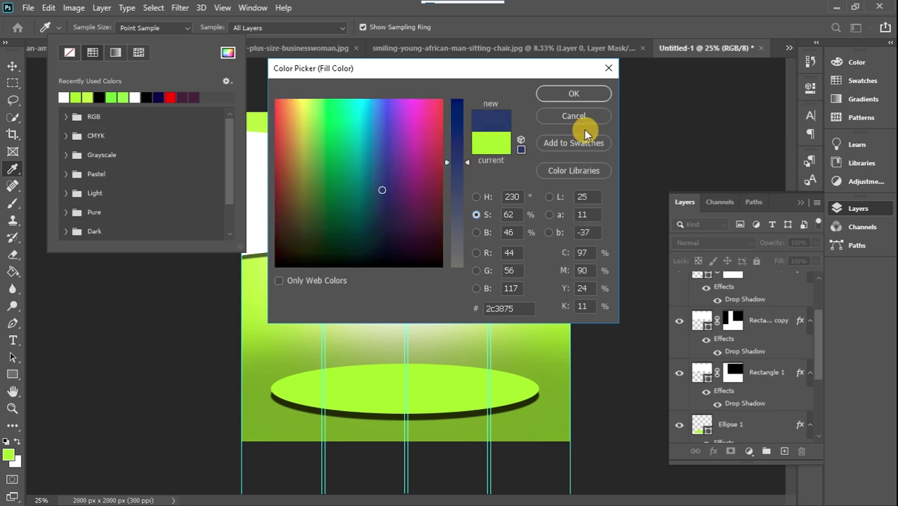
pyautogui.click(581, 94)
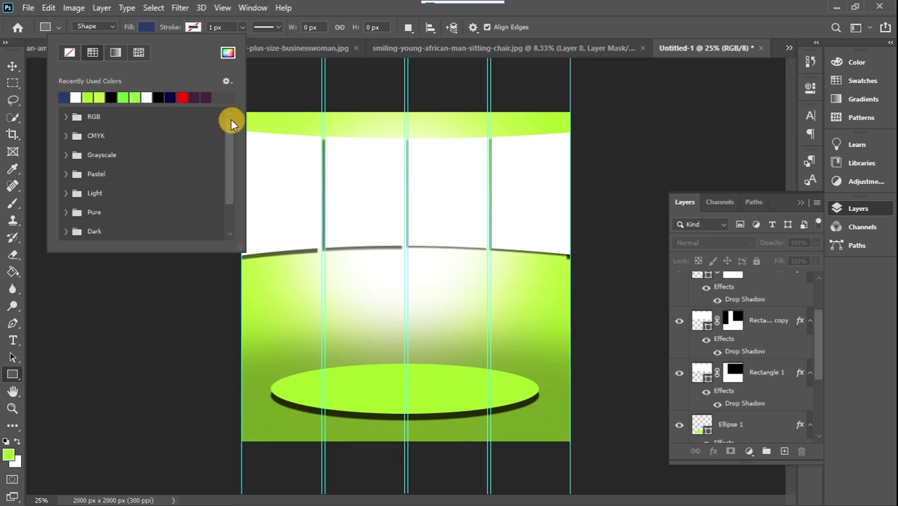
pyautogui.click(12, 66)
pyautogui.click(12, 66)
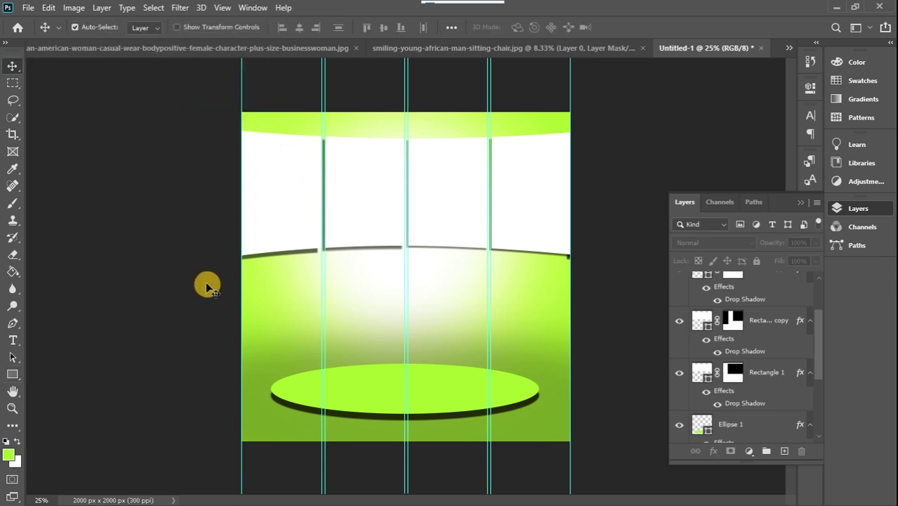
# Set the Ellipse tool to no fill and a stroke in the recently used dark blue, 646.15 px wide.
pyautogui.click(14, 375)
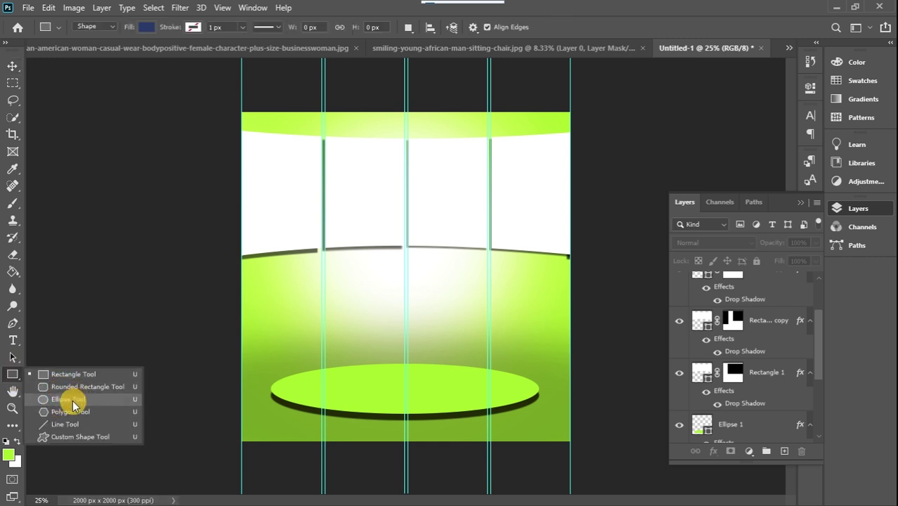
pyautogui.click(73, 401)
pyautogui.click(147, 27)
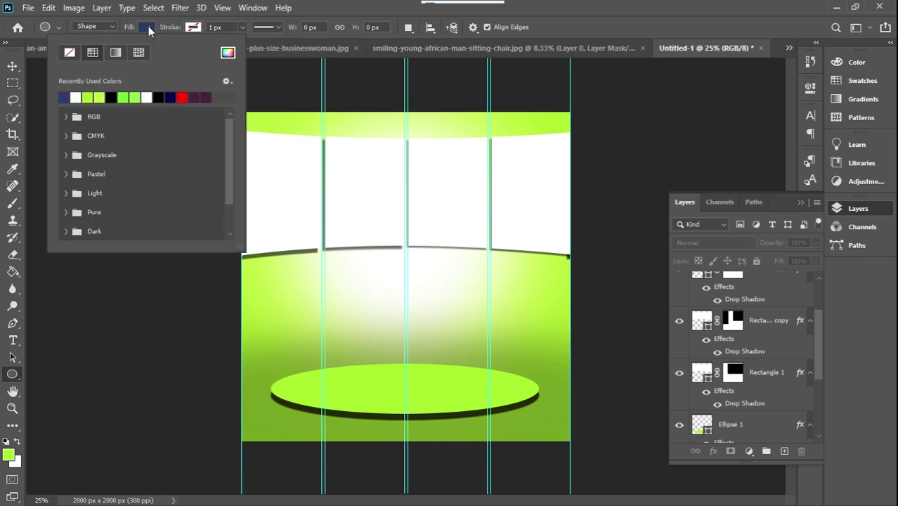
pyautogui.click(70, 52)
pyautogui.click(193, 28)
pyautogui.click(192, 28)
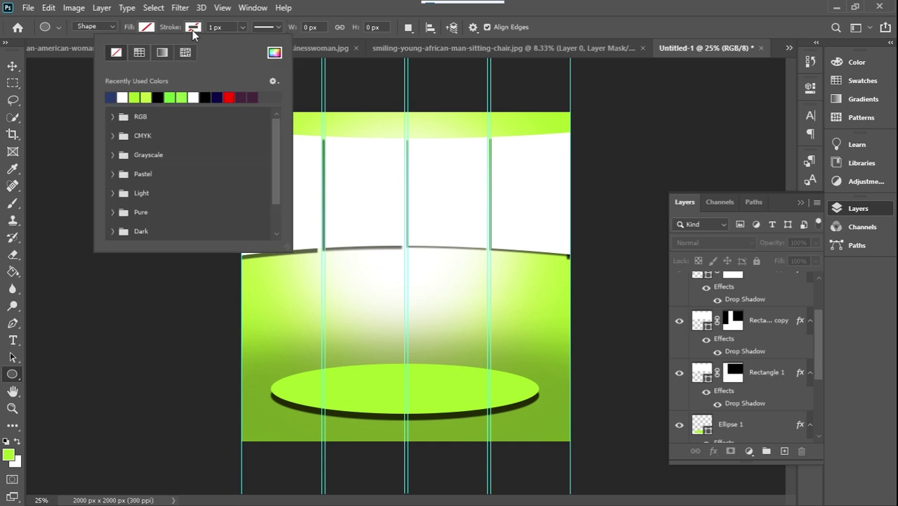
pyautogui.click(110, 97)
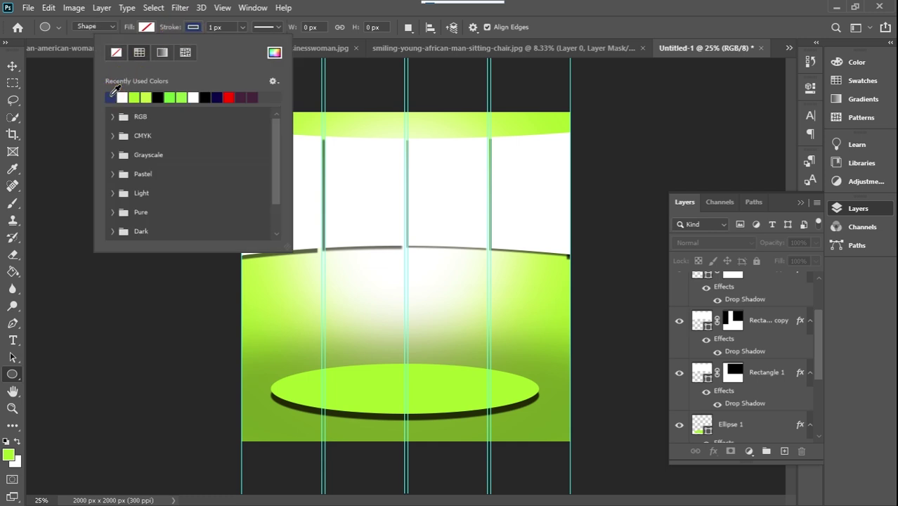
pyautogui.click(241, 27)
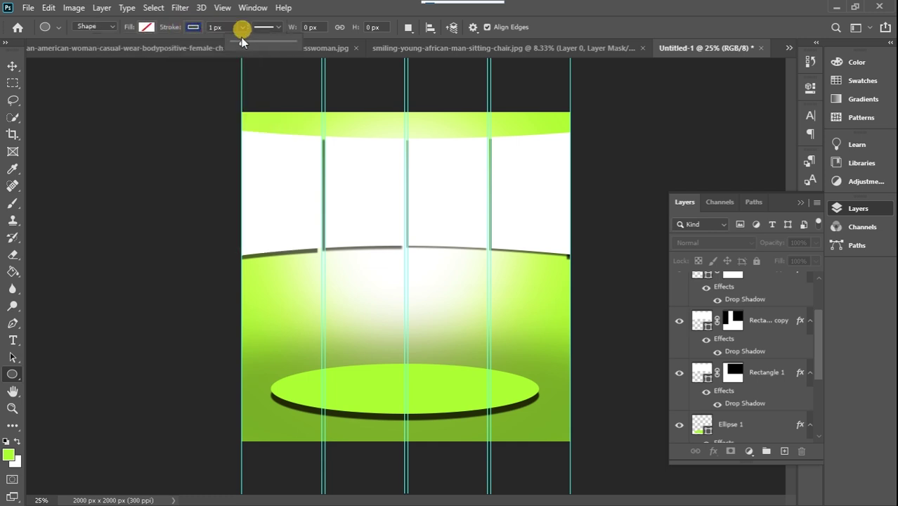
pyautogui.moveTo(243, 42)
pyautogui.mouseDown()
pyautogui.moveTo(277, 47)
pyautogui.moveTo(303, 204)
pyautogui.moveTo(259, 80)
pyautogui.moveTo(285, 45)
pyautogui.mouseUp()
pyautogui.click(117, 96)
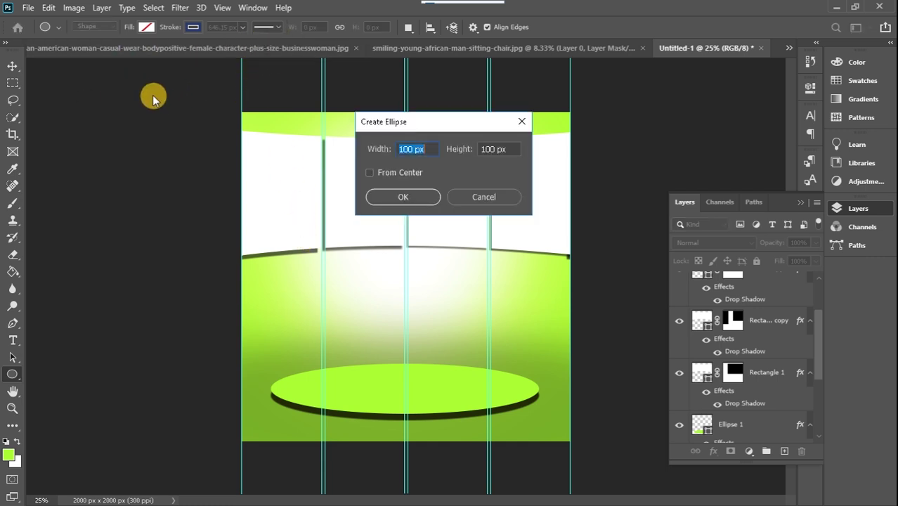
pyautogui.click(521, 121)
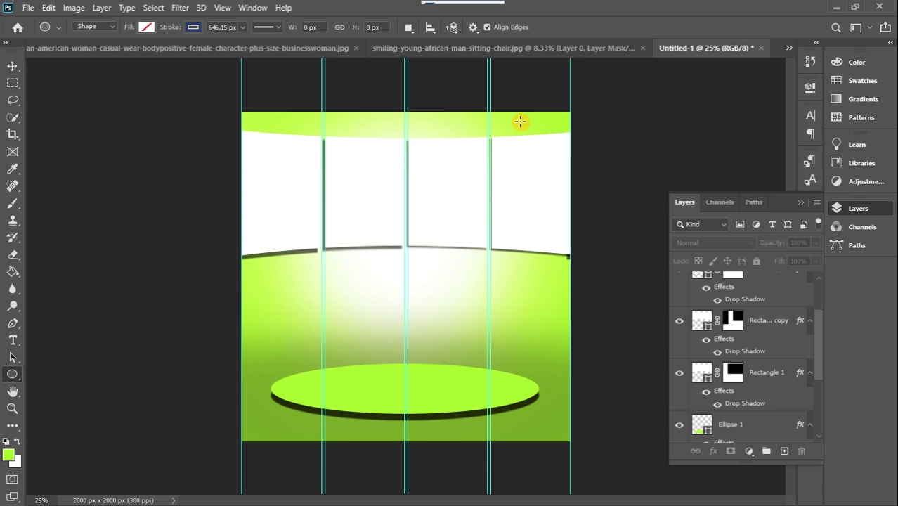
# Draw a stroked ellipse about 2848 x 2096 px over the lower half of the canvas, extending past its sides and lower edge.
pyautogui.hotkey('ctrl', '-')
pyautogui.hotkey('ctrl', '-')
pyautogui.hotkey('ctrl', '-')
pyautogui.hotkey('ctrl', '-')
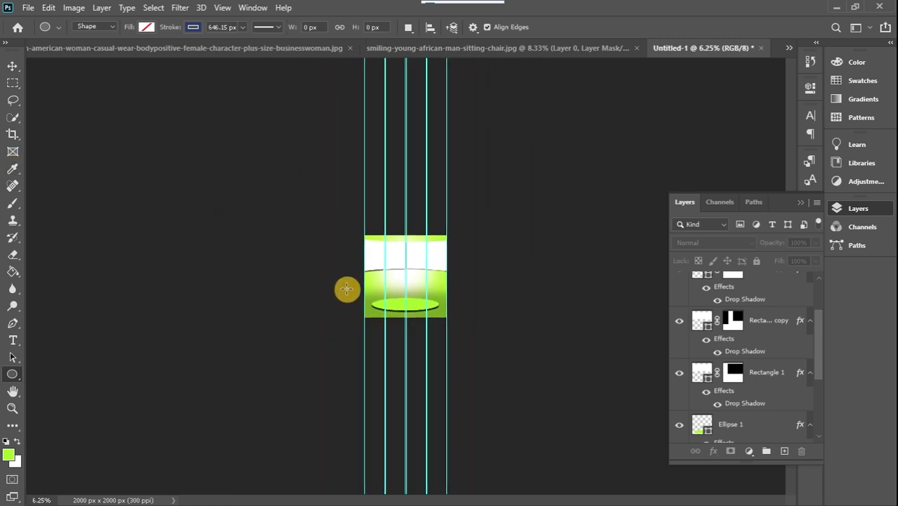
pyautogui.moveTo(348, 283)
pyautogui.mouseDown()
pyautogui.moveTo(453, 346)
pyautogui.moveTo(465, 368)
pyautogui.mouseUp()
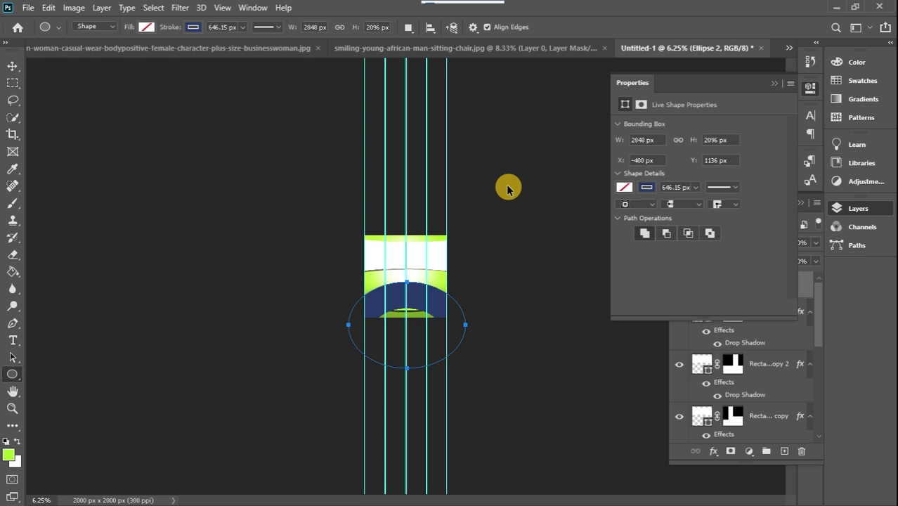
# Thin the dark blue ring's stroke to 143.86 px and move the ring up to about X -414, Y 1064 px.
pyautogui.hotkey('ctrl', '+')
pyautogui.hotkey('ctrl', '+')
pyautogui.hotkey('ctrl', '+')
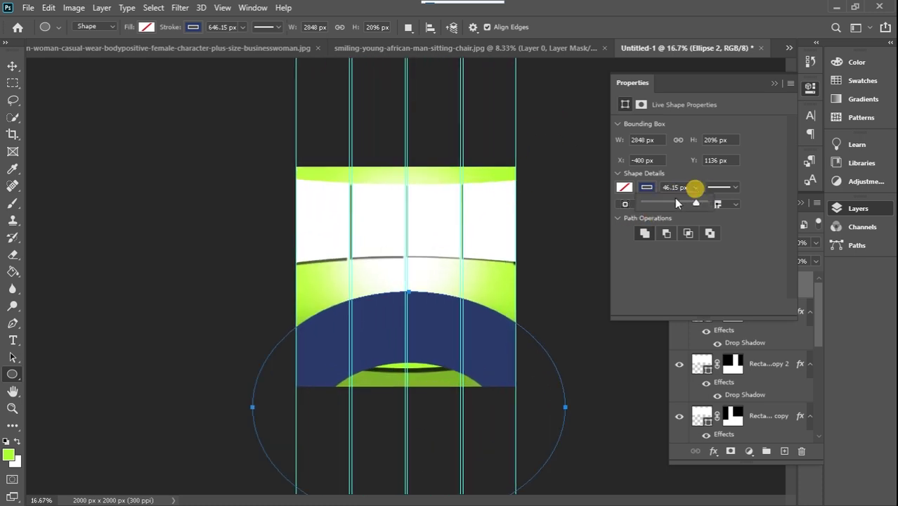
pyautogui.moveTo(677, 203); pyautogui.dragTo(684, 204)
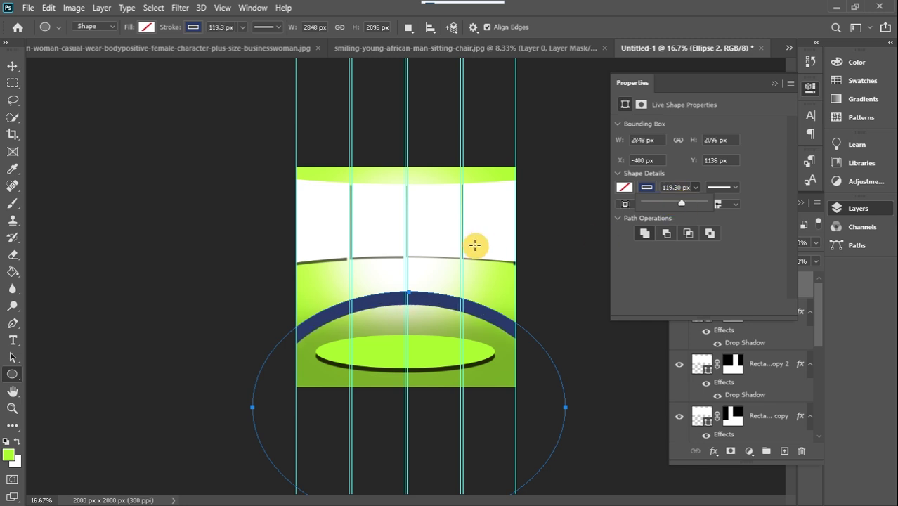
pyautogui.click(13, 66)
pyautogui.click(414, 306)
pyautogui.moveTo(414, 300); pyautogui.dragTo(412, 291)
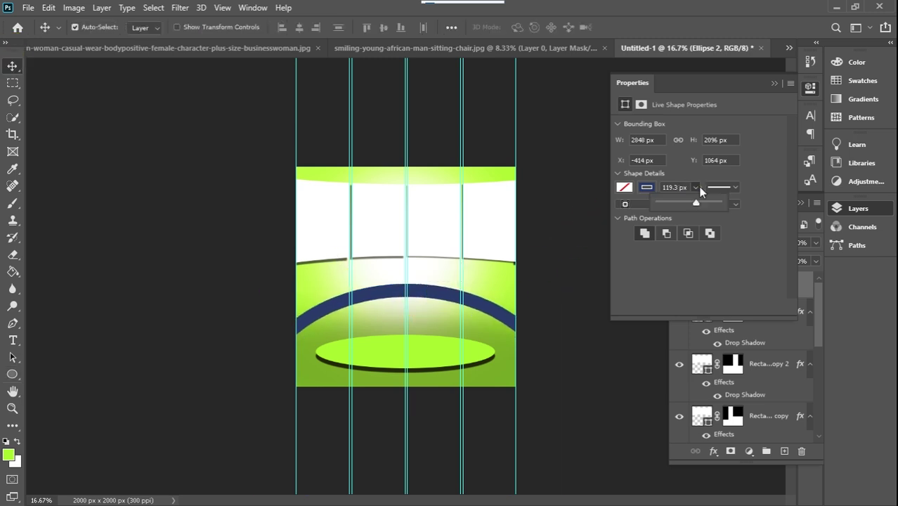
pyautogui.moveTo(699, 204); pyautogui.dragTo(700, 205)
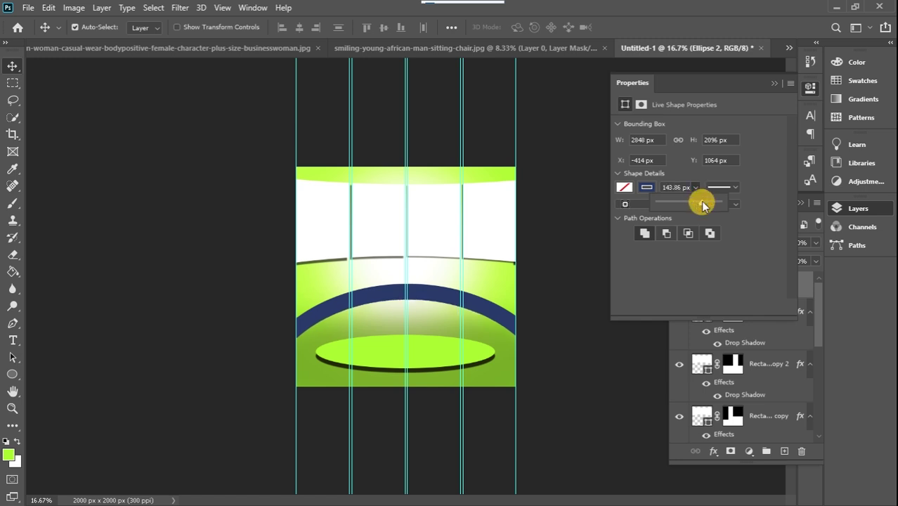
pyautogui.click(769, 88)
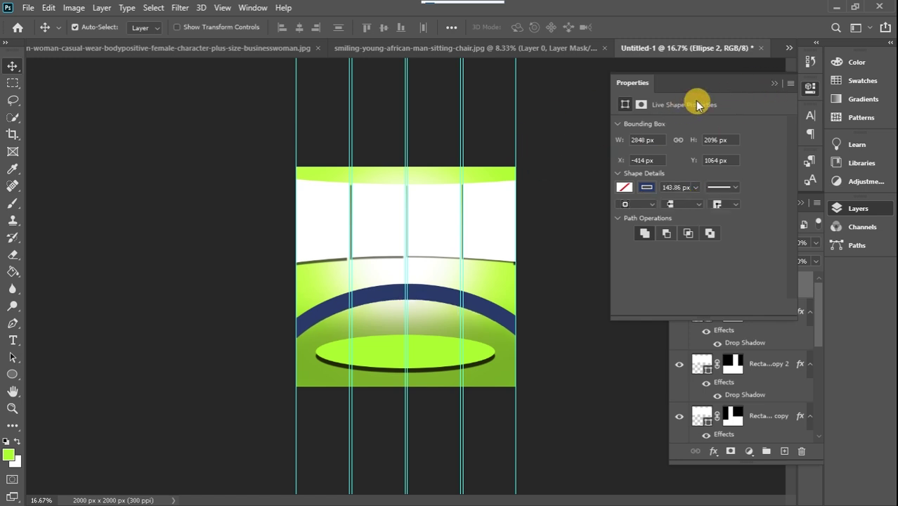
pyautogui.click(769, 84)
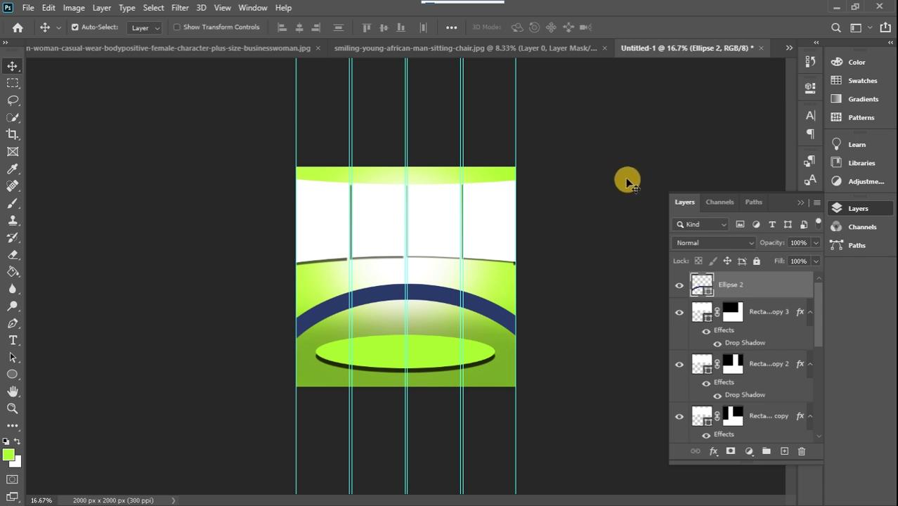
# Warp the dark blue ring by pulling its two upper corners slightly upward, and apply the transformation.
pyautogui.hotkey('ctrl', '+')
pyautogui.hotkey('ctrl', '+')
pyautogui.hotkey('ctrl', '+')
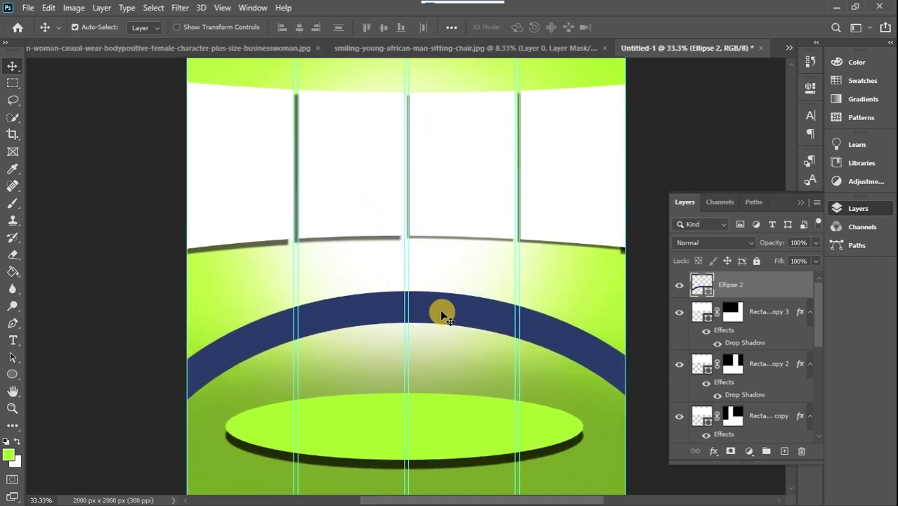
pyautogui.hotkey('ctrl', 't')
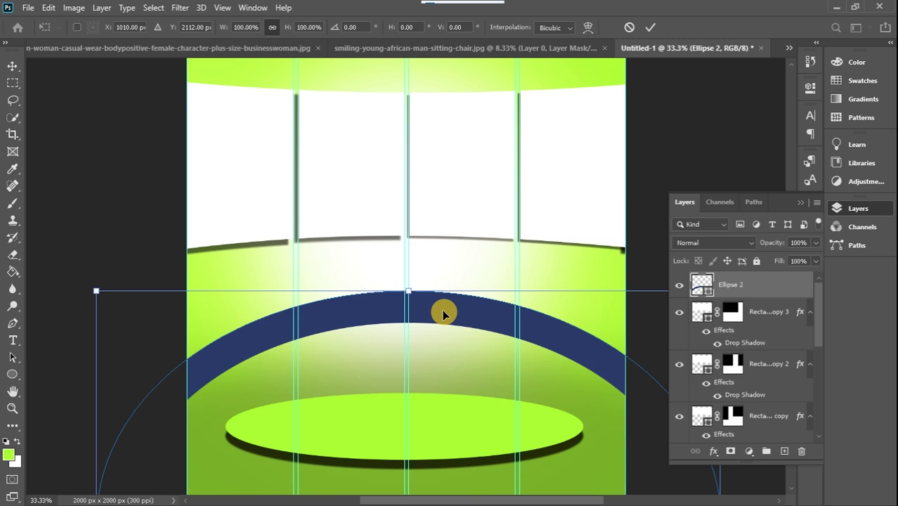
pyautogui.rightClick(390, 319)
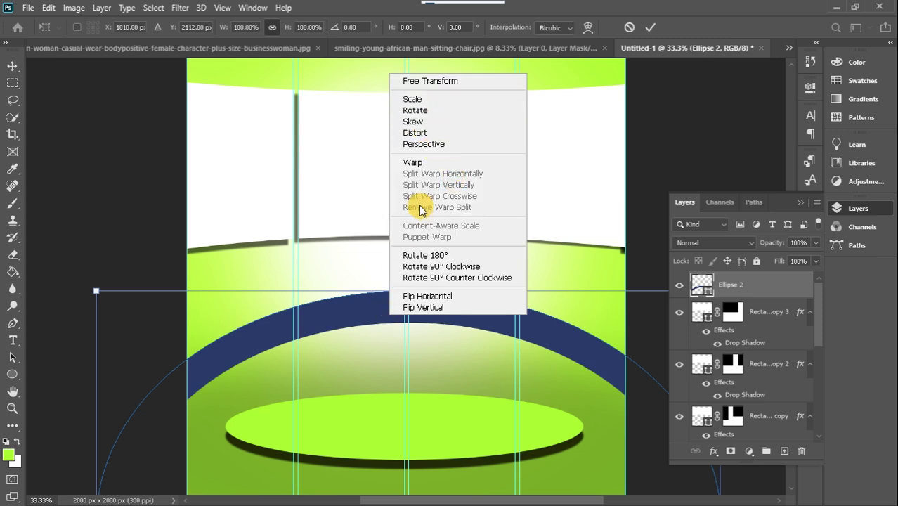
pyautogui.click(425, 164)
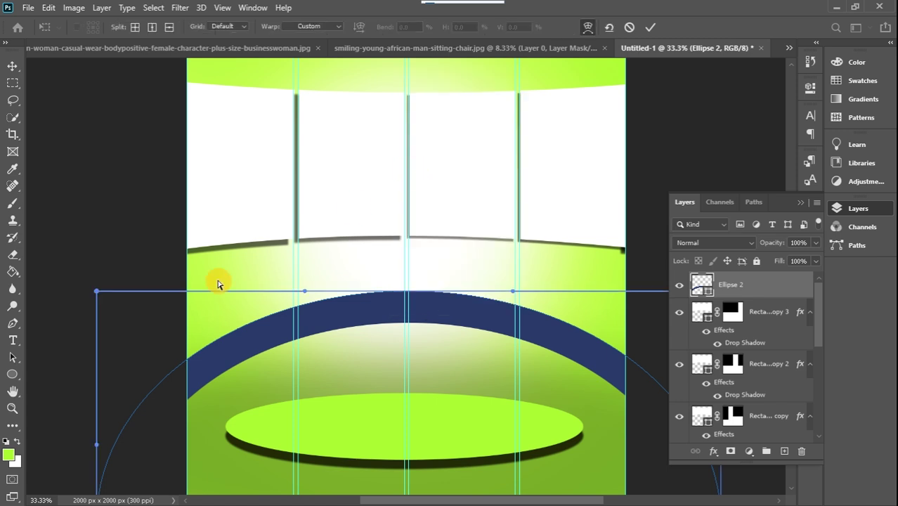
pyautogui.moveTo(97, 298); pyautogui.dragTo(93, 270)
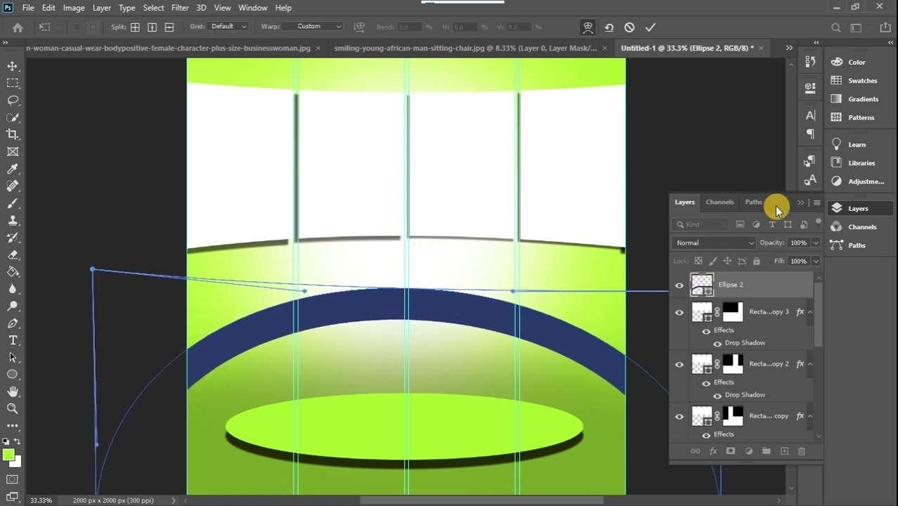
pyautogui.moveTo(779, 201); pyautogui.dragTo(794, 7)
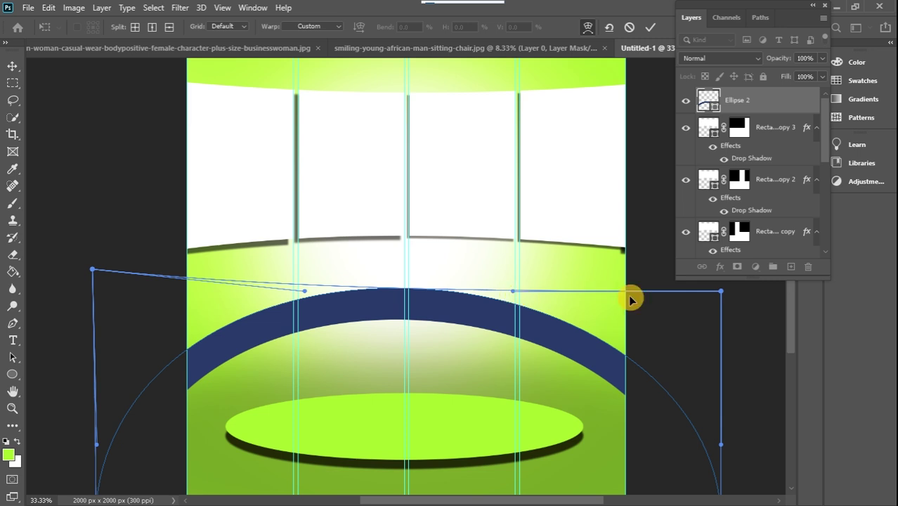
pyautogui.moveTo(721, 291); pyautogui.dragTo(723, 268)
pyautogui.click(12, 65)
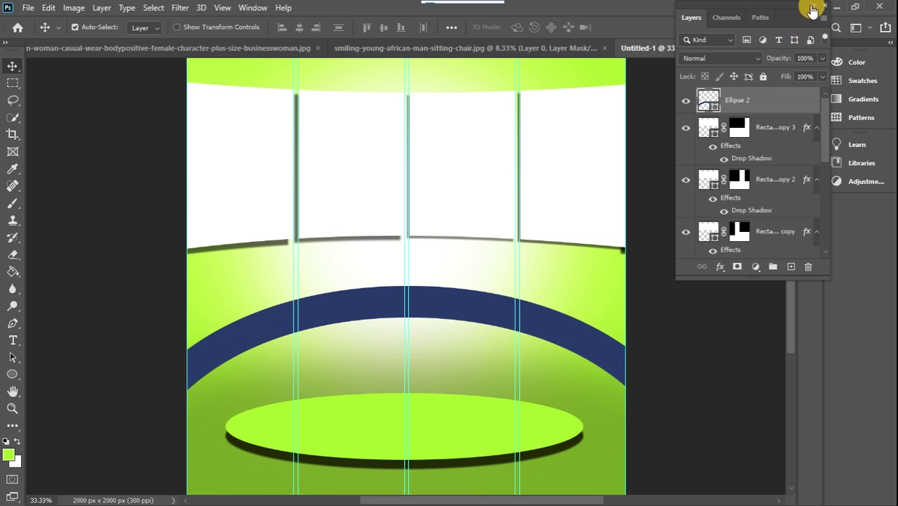
# Add a soft black Multiply drop shadow to the Ellipse 2 ring layer, adjusting the shadow's softness and opacity.
pyautogui.click(811, 6)
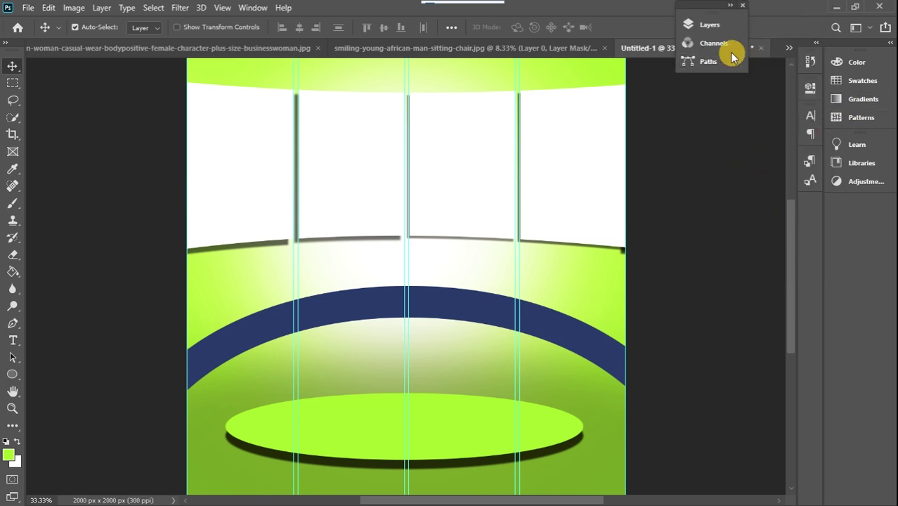
pyautogui.click(710, 25)
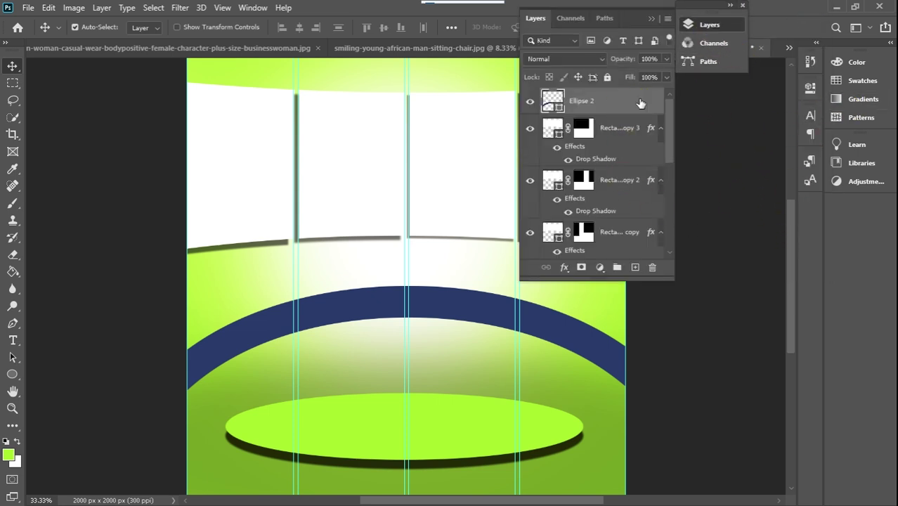
pyautogui.doubleClick(637, 99)
pyautogui.moveTo(482, 140); pyautogui.dragTo(636, 102)
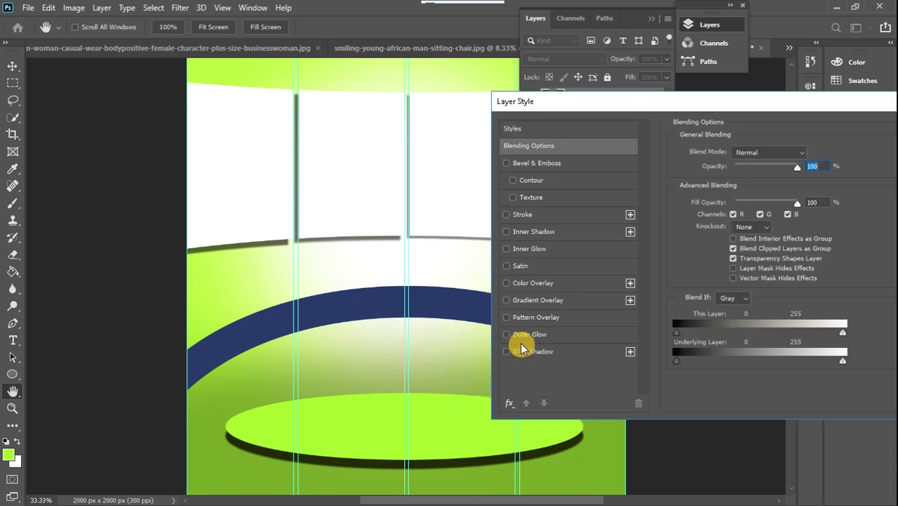
pyautogui.click(505, 351)
pyautogui.click(604, 354)
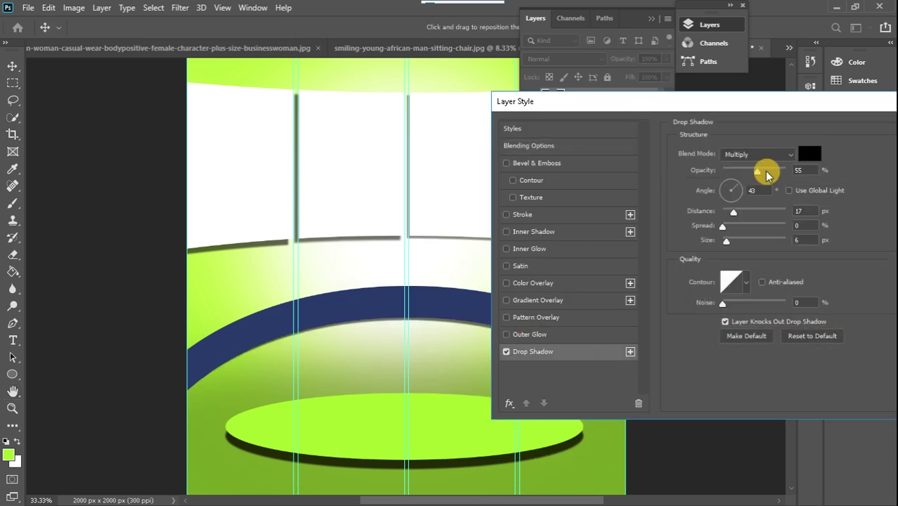
pyautogui.moveTo(735, 213)
pyautogui.mouseDown()
pyautogui.moveTo(751, 214)
pyautogui.moveTo(745, 242)
pyautogui.moveTo(732, 236)
pyautogui.moveTo(728, 244)
pyautogui.moveTo(740, 243)
pyautogui.moveTo(727, 225)
pyautogui.mouseUp()
pyautogui.click(766, 173)
pyautogui.moveTo(756, 170); pyautogui.dragTo(748, 171)
pyautogui.moveTo(802, 101); pyautogui.dragTo(769, 166)
pyautogui.click(779, 180)
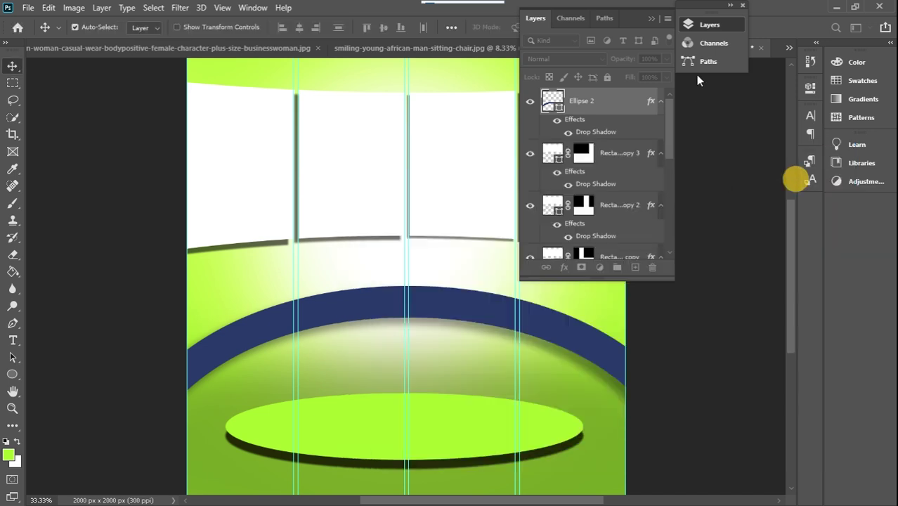
pyautogui.click(651, 18)
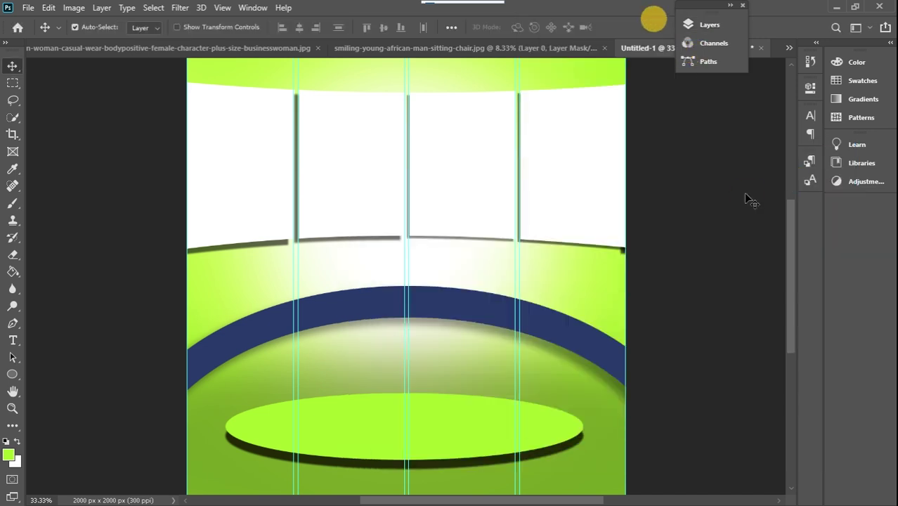
# Hide the guides on the podium design.
pyautogui.hotkey('ctrl', '-')
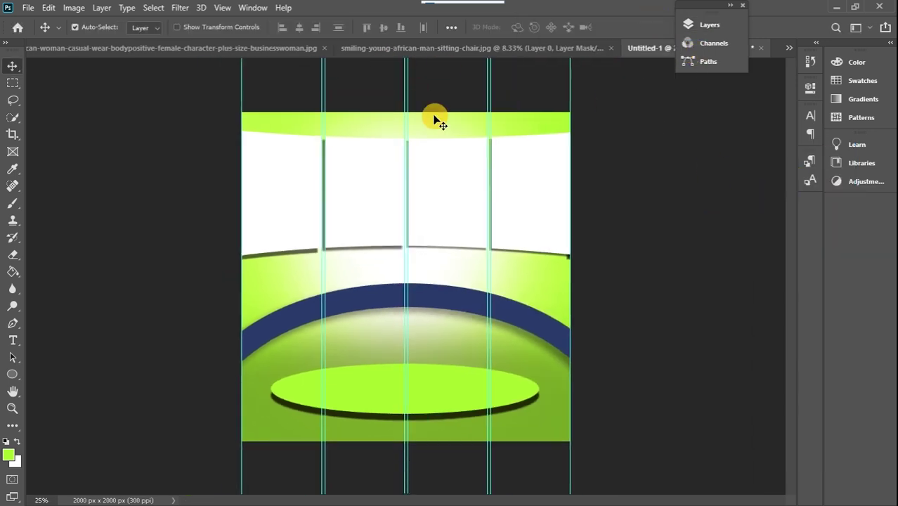
pyautogui.press('ctrl')
pyautogui.hotkey('ctrl', ';')
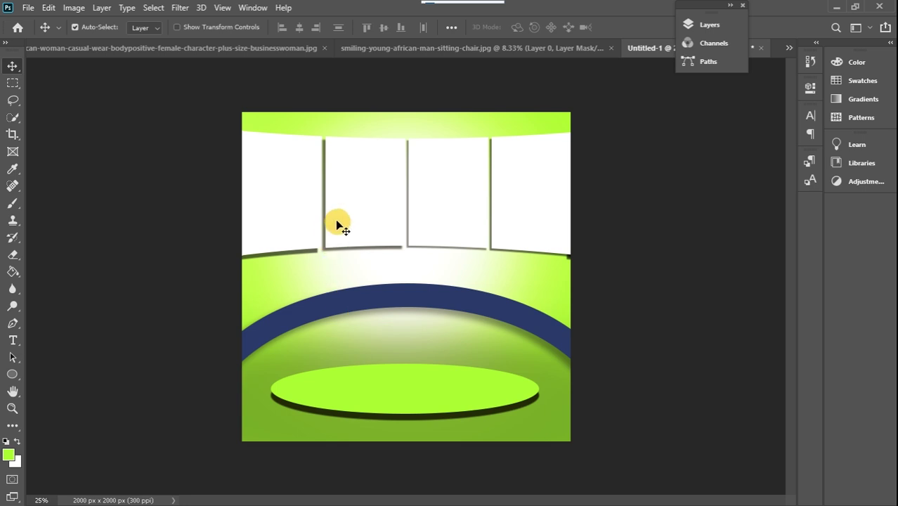
# Copy the seated man cutout from smiling-young-african-man-sitting-chair.jpg into Untitled-1 and minimise the source window.
pyautogui.click(452, 48)
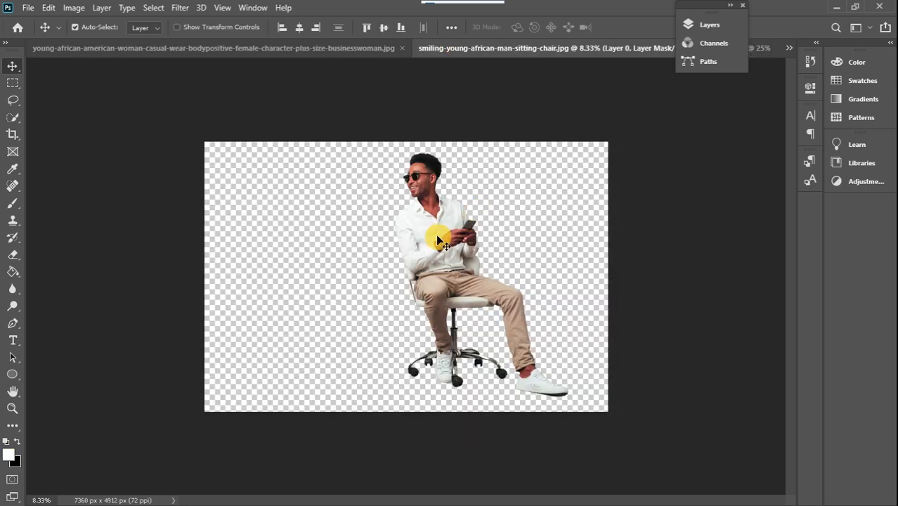
pyautogui.moveTo(428, 253); pyautogui.dragTo(349, 232)
pyautogui.moveTo(477, 56); pyautogui.dragTo(482, 96)
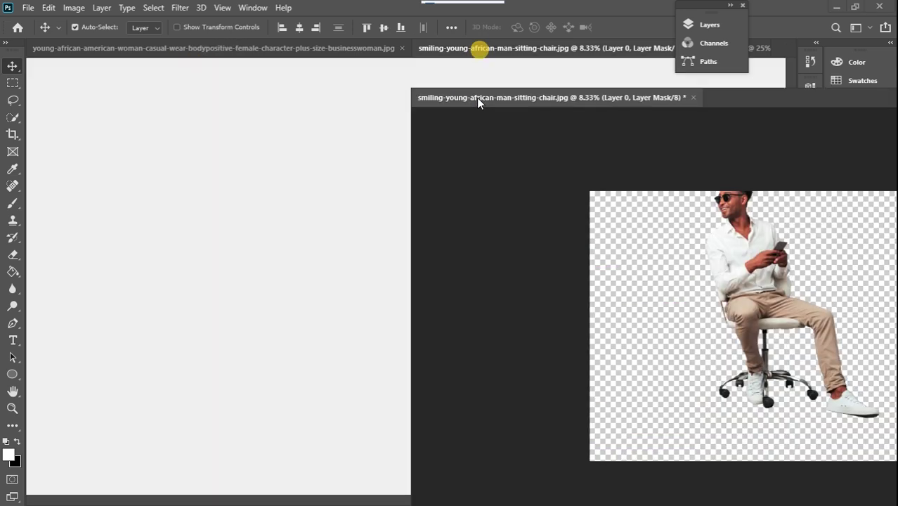
pyautogui.moveTo(570, 198); pyautogui.dragTo(355, 256)
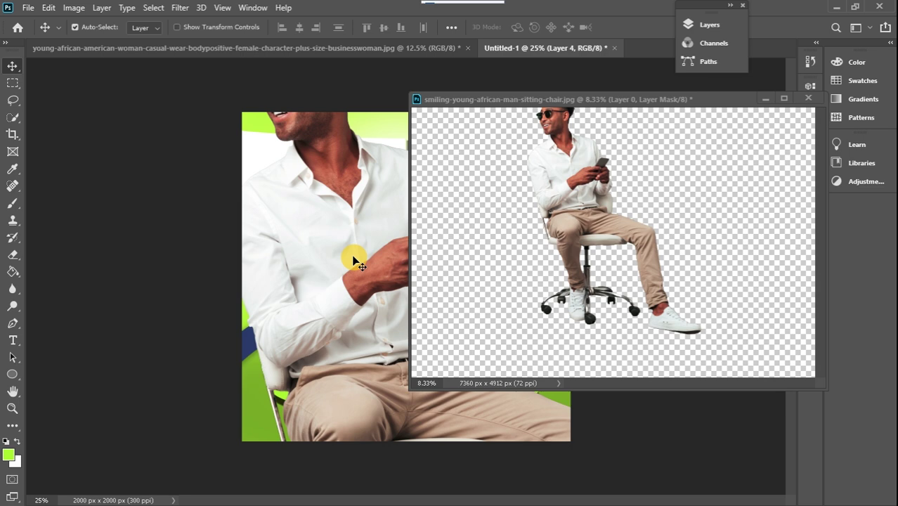
pyautogui.click(760, 99)
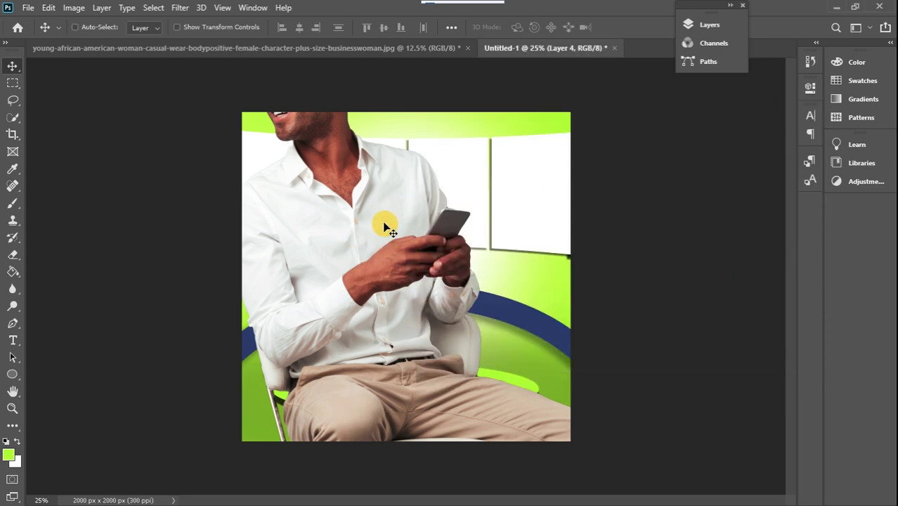
# Scale the seated man to 20.32% and place him on the green ellipse at about X 1027, Y 1296 px.
pyautogui.hotkey('ctrl', 't')
pyautogui.moveTo(314, 211); pyautogui.dragTo(421, 260)
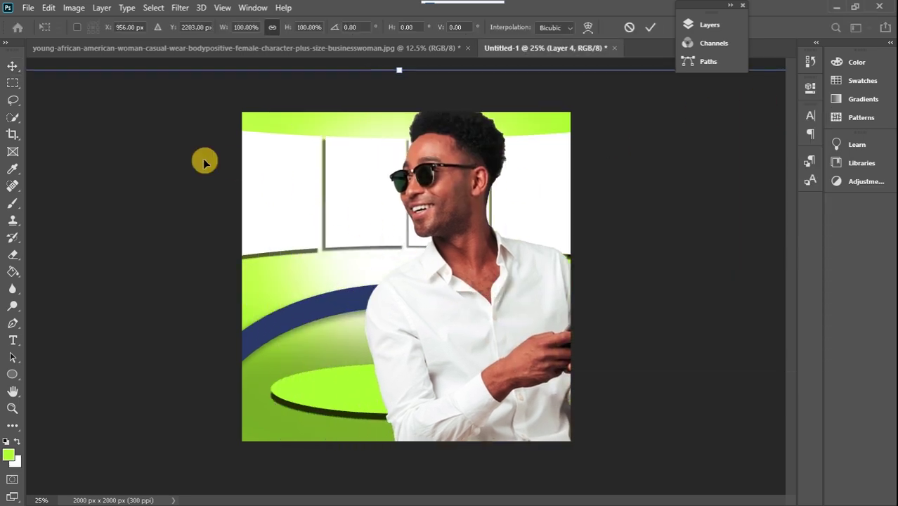
pyautogui.moveTo(150, 160); pyautogui.dragTo(523, 178)
pyautogui.moveTo(172, 89); pyautogui.dragTo(578, 359)
pyautogui.moveTo(608, 414); pyautogui.dragTo(405, 331)
pyautogui.moveTo(279, 238); pyautogui.dragTo(287, 243)
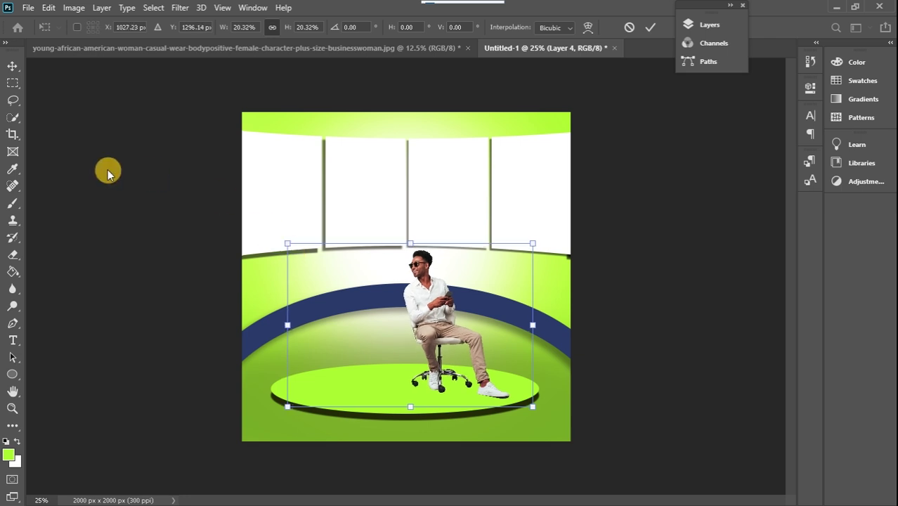
pyautogui.click(12, 70)
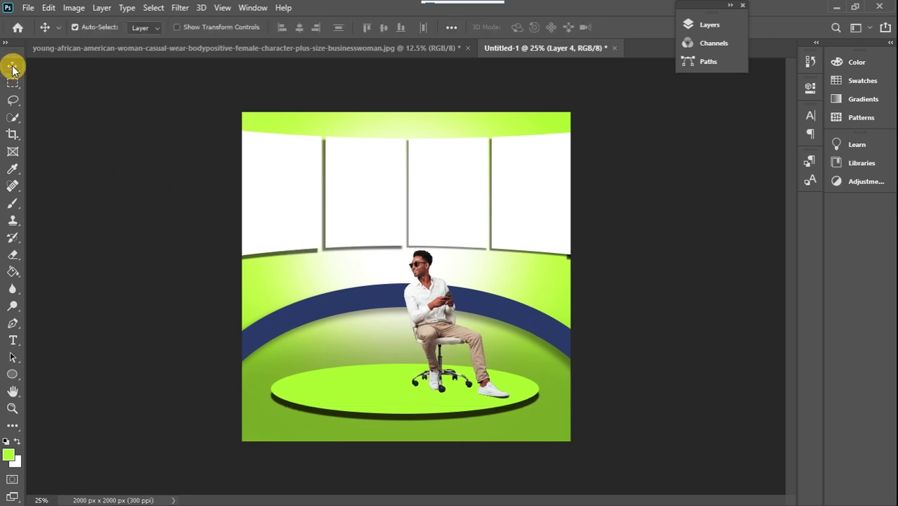
# Copy the seated woman cutout from the businesswoman image into Untitled-1 and put the source window away.
pyautogui.click(249, 48)
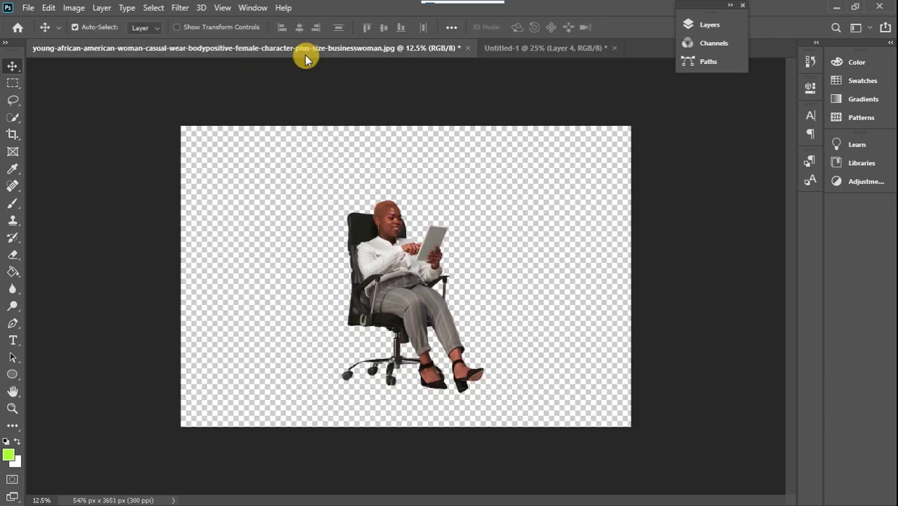
pyautogui.moveTo(307, 50); pyautogui.dragTo(481, 174)
pyautogui.moveTo(320, 94); pyautogui.dragTo(406, 310)
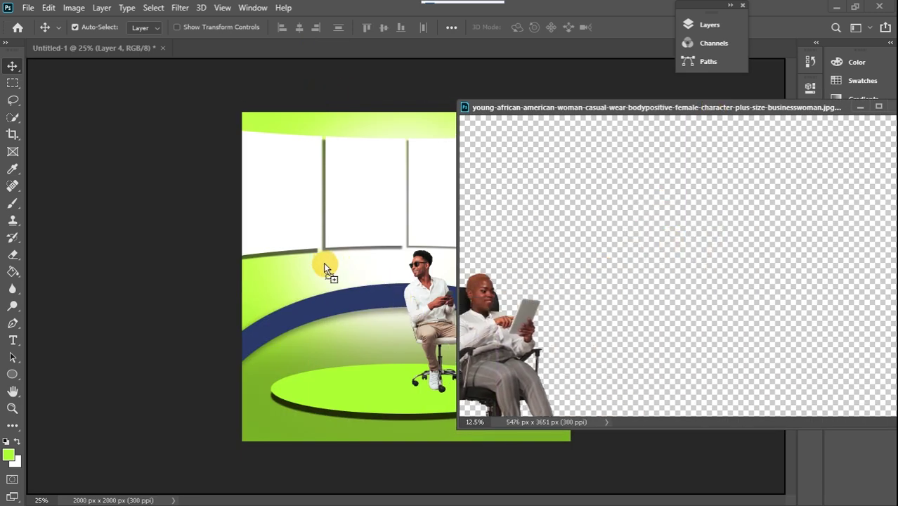
pyautogui.moveTo(324, 267); pyautogui.dragTo(322, 263)
pyautogui.moveTo(703, 107); pyautogui.dragTo(534, 157)
pyautogui.click(737, 152)
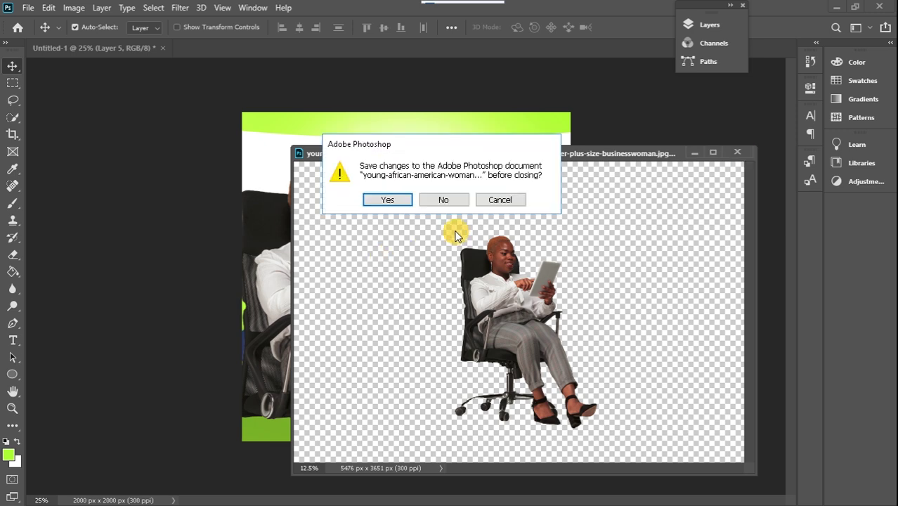
pyautogui.click(458, 200)
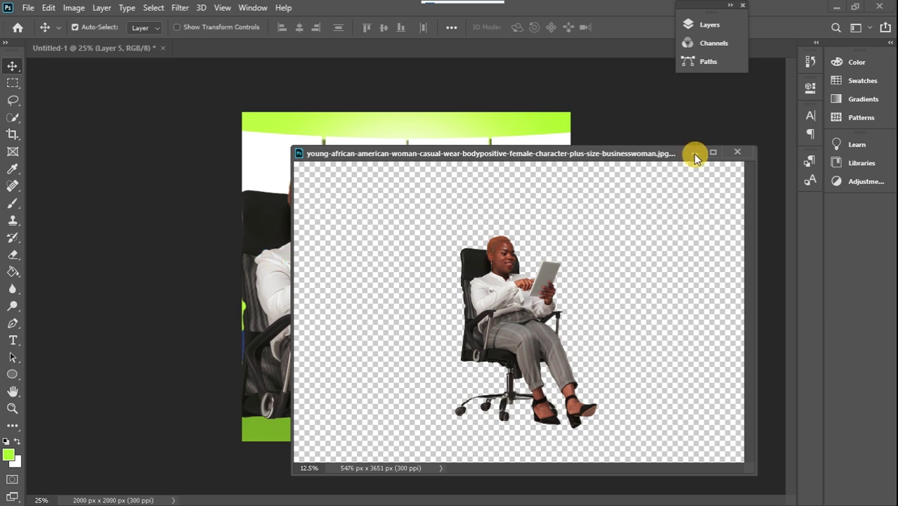
# Scale the seated woman to 41.27% and place her on the green ellipse beside the man at about X 714, Y 1198 px.
pyautogui.click(254, 228)
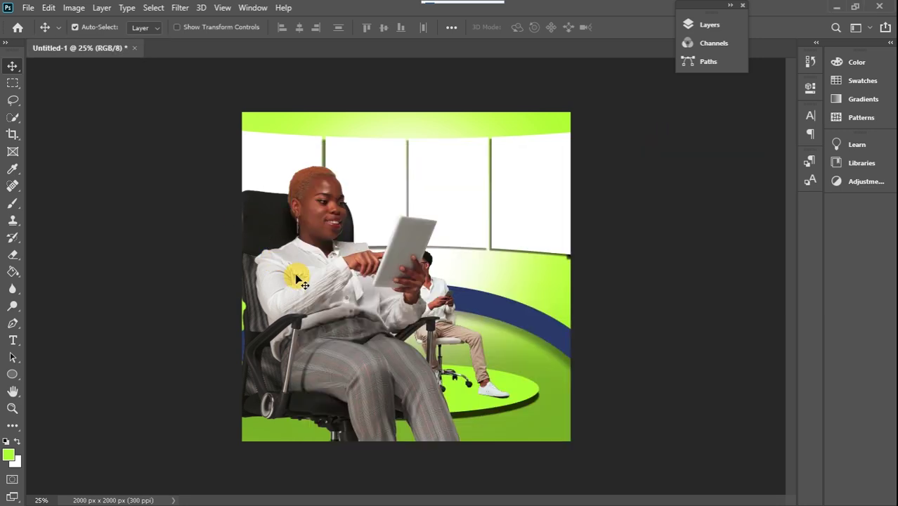
pyautogui.moveTo(298, 281); pyautogui.dragTo(365, 259)
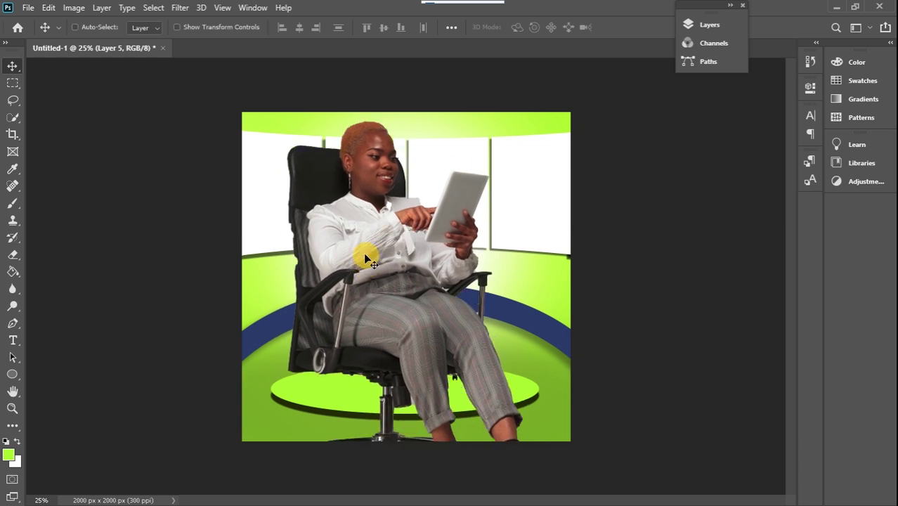
pyautogui.hotkey('ctrl', 't')
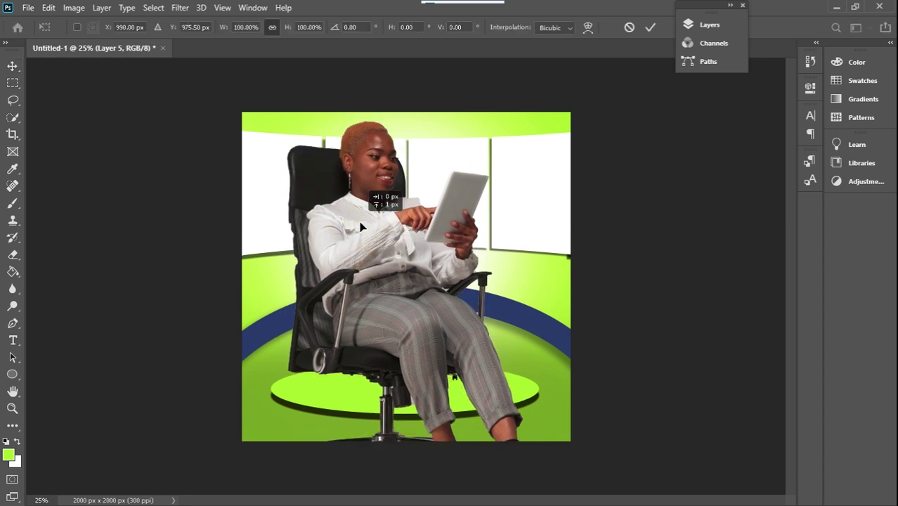
pyautogui.moveTo(371, 211); pyautogui.dragTo(538, 259)
pyautogui.moveTo(370, 168); pyautogui.dragTo(392, 293)
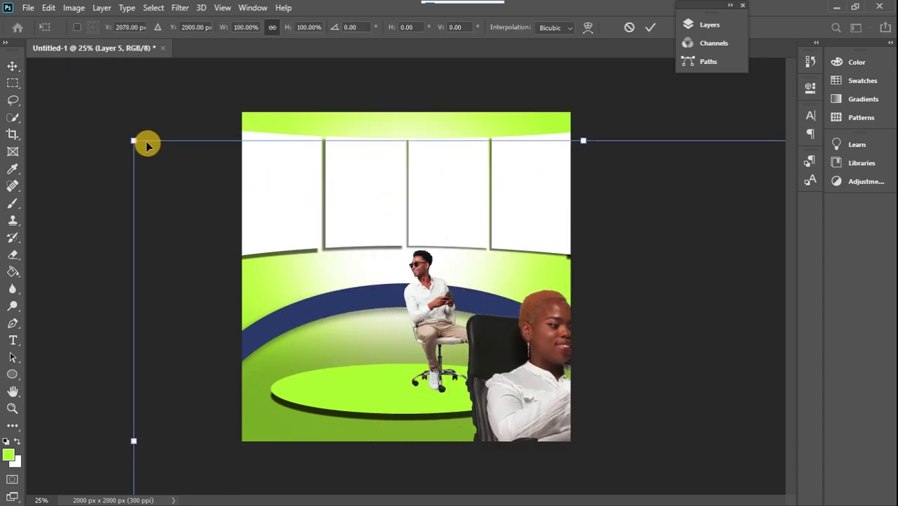
pyautogui.moveTo(134, 139); pyautogui.dragTo(551, 344)
pyautogui.moveTo(661, 413); pyautogui.dragTo(333, 181)
pyautogui.moveTo(186, 162); pyautogui.dragTo(423, 321)
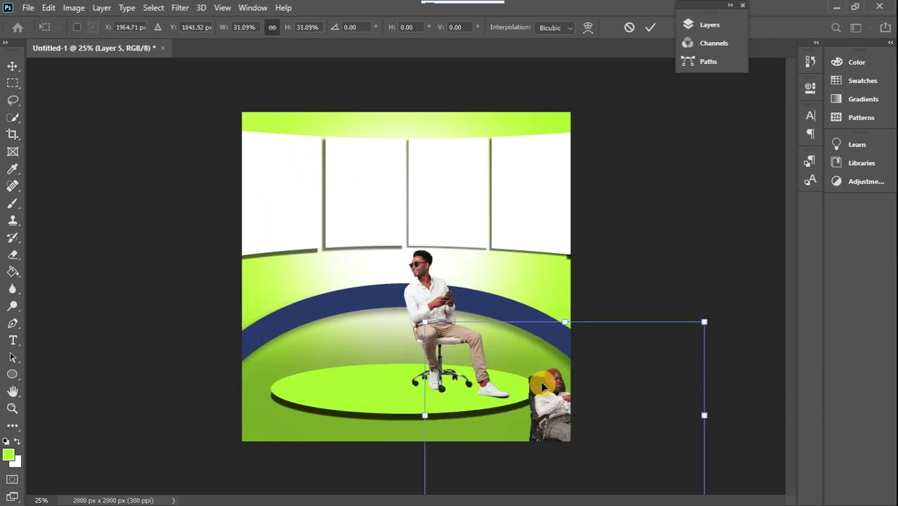
pyautogui.moveTo(545, 386); pyautogui.dragTo(343, 299)
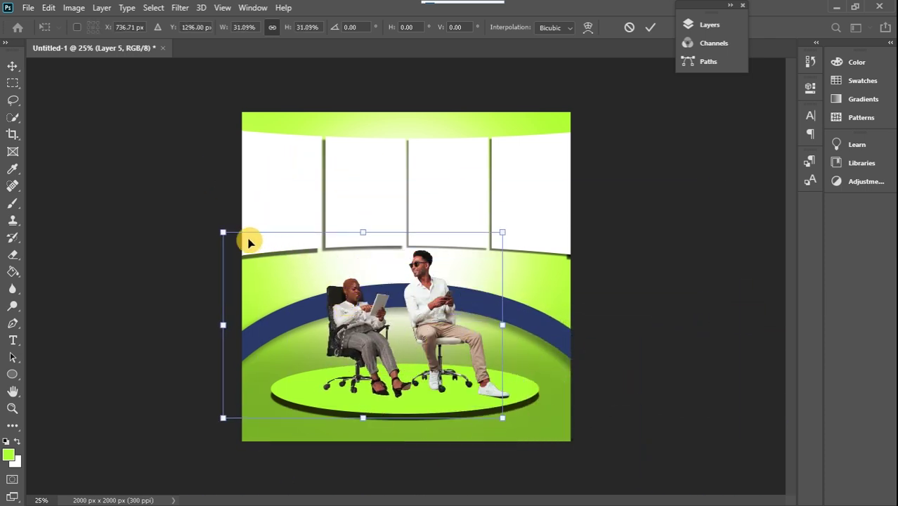
pyautogui.moveTo(223, 233); pyautogui.dragTo(166, 126)
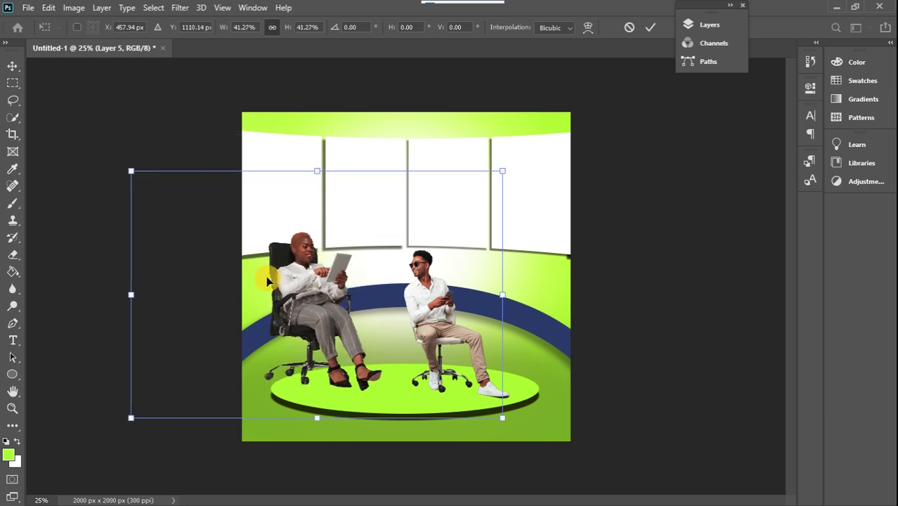
pyautogui.moveTo(317, 309); pyautogui.dragTo(349, 296)
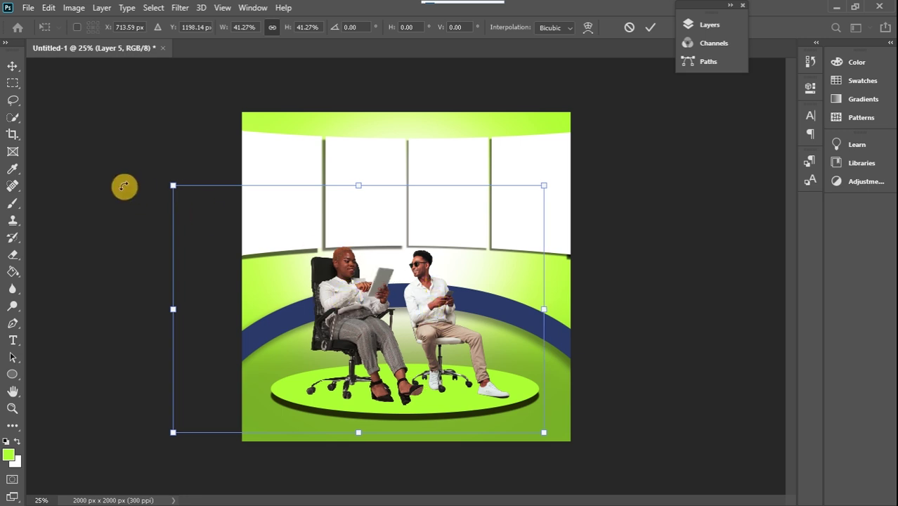
pyautogui.click(16, 63)
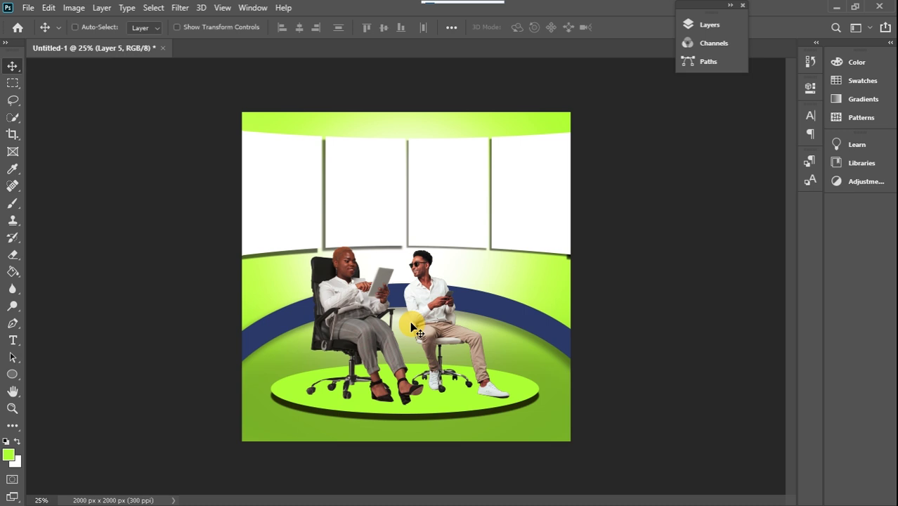
# Add a new empty layer directly above Ellipse 2 and move the layer list clear of the artwork.
pyautogui.hotkey('ctrl', '+')
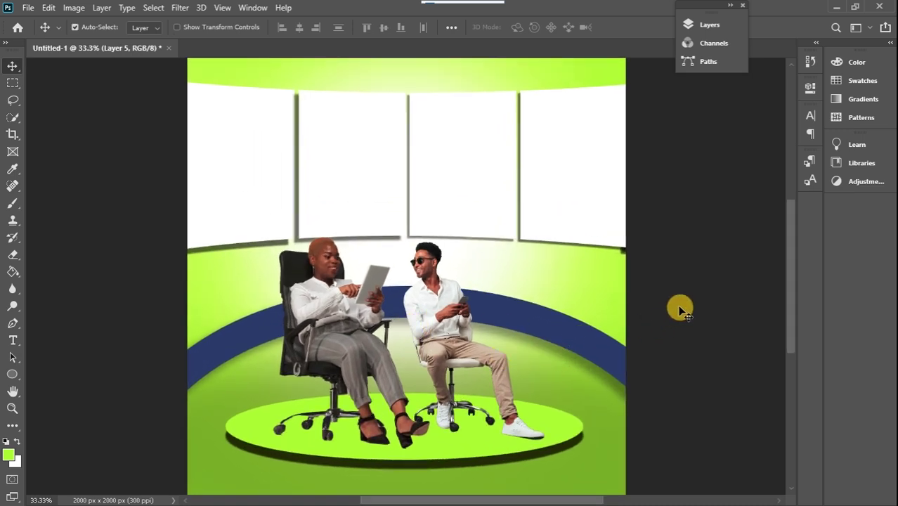
pyautogui.moveTo(791, 273); pyautogui.dragTo(791, 321)
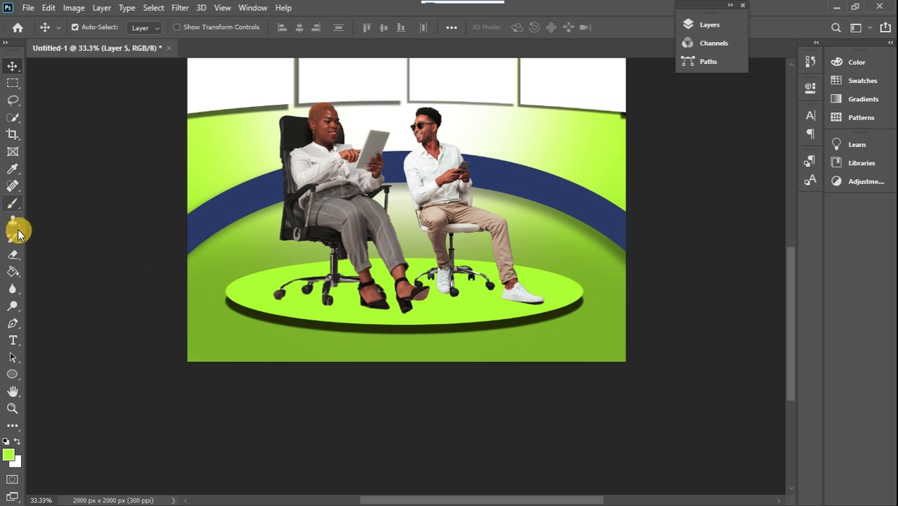
pyautogui.click(696, 24)
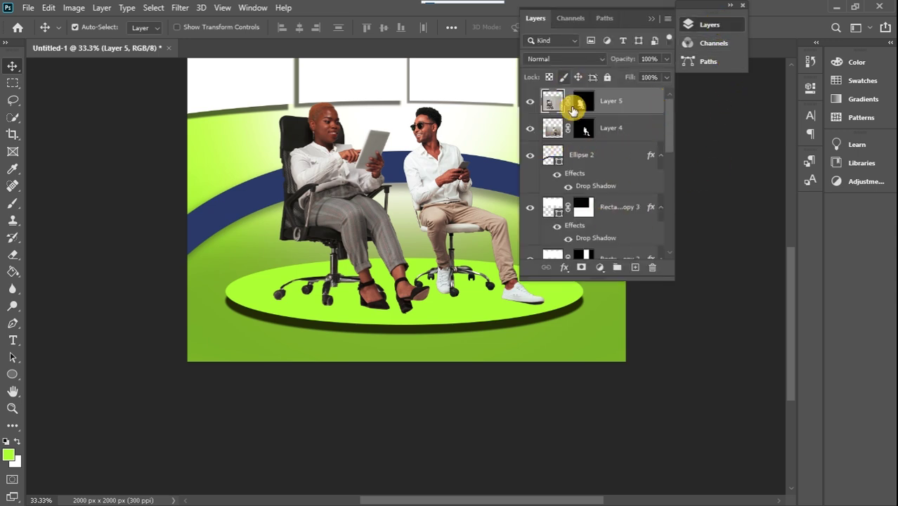
pyautogui.click(613, 155)
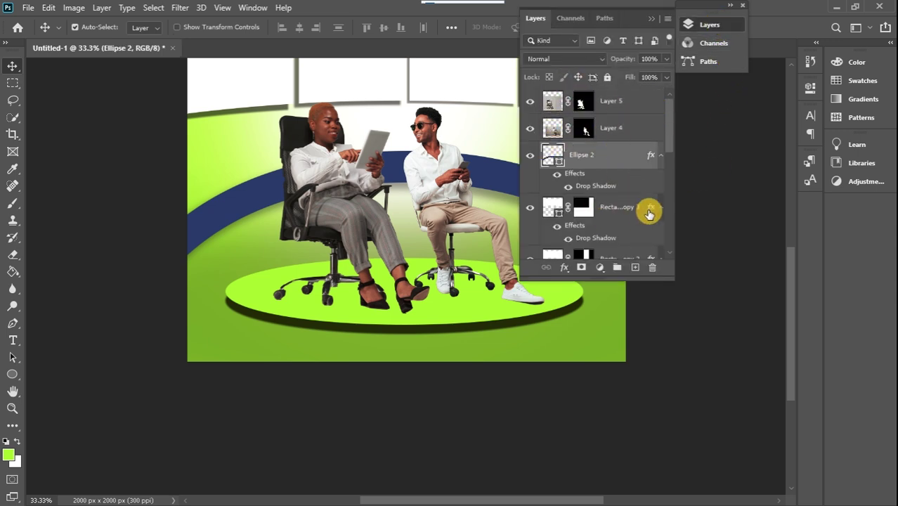
pyautogui.click(635, 267)
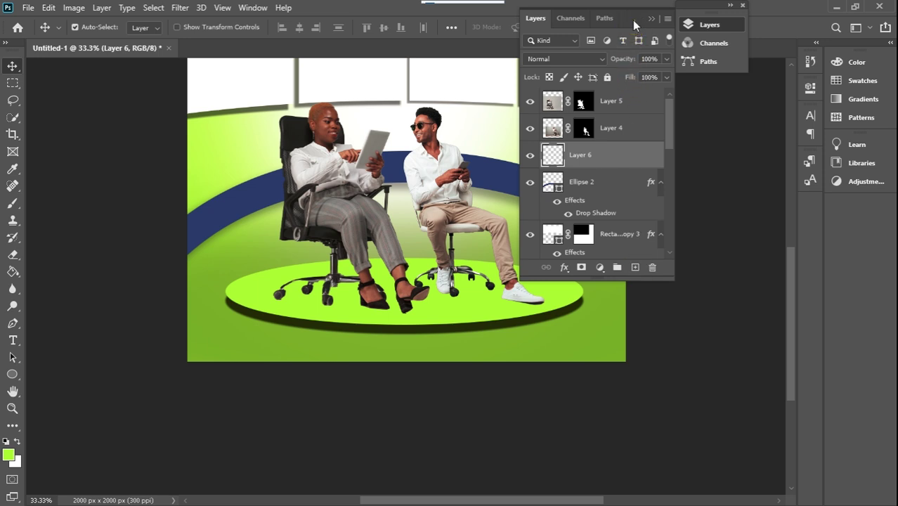
pyautogui.moveTo(631, 24); pyautogui.dragTo(782, 78)
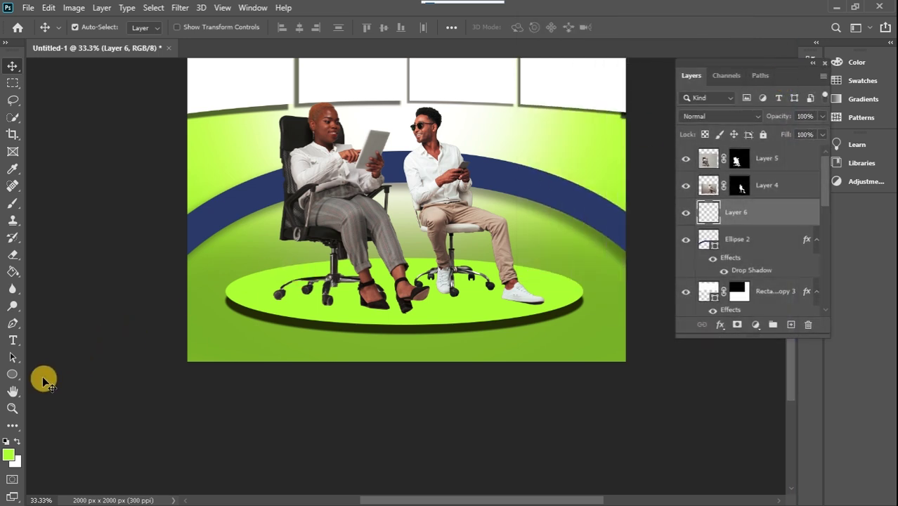
# Set the foreground colour to black and the brush to a flattened soft tip of 385 px, 0% hardness and 0° angle.
pyautogui.click(17, 441)
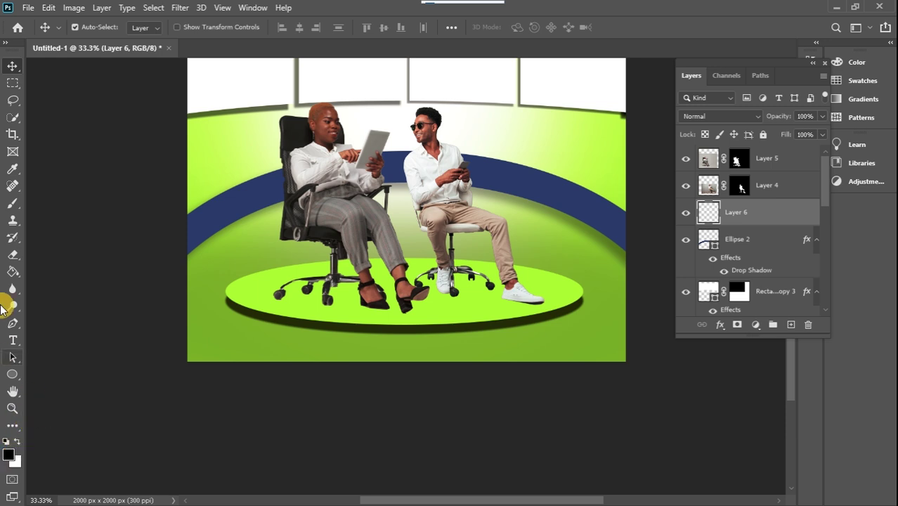
pyautogui.click(13, 204)
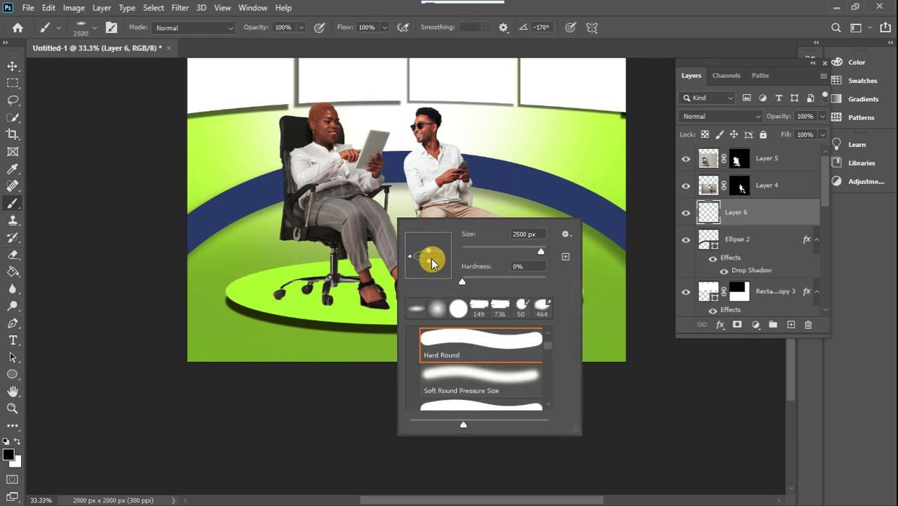
pyautogui.moveTo(425, 262); pyautogui.dragTo(446, 256)
pyautogui.moveTo(540, 252)
pyautogui.mouseDown()
pyautogui.moveTo(520, 252)
pyautogui.moveTo(533, 252)
pyautogui.mouseUp()
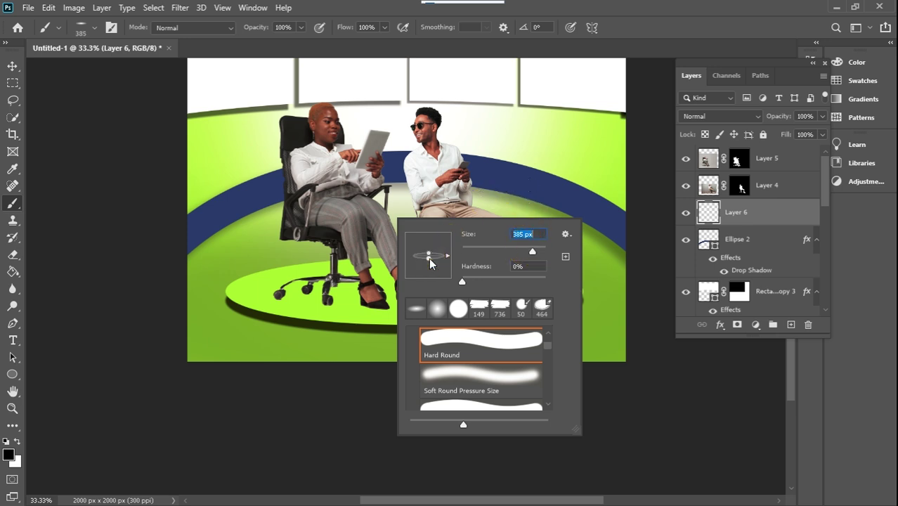
pyautogui.click(692, 438)
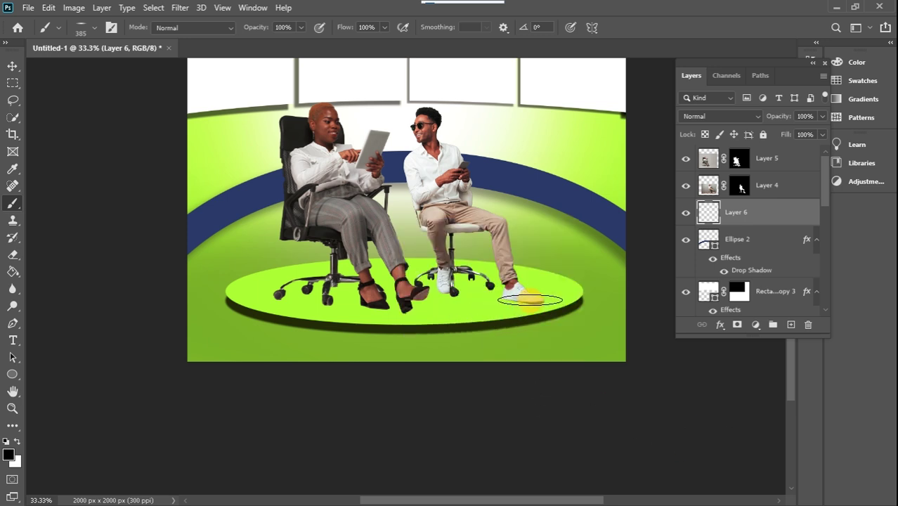
# Paint a soft shadow under the man's outstretched shoe, nudge it down slightly and set its layer opacity to 61%.
pyautogui.click(529, 300)
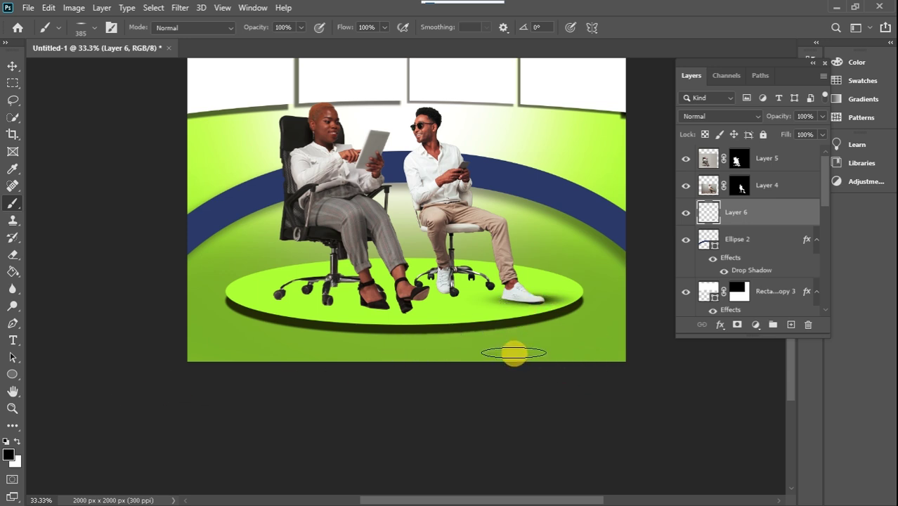
pyautogui.press('v')
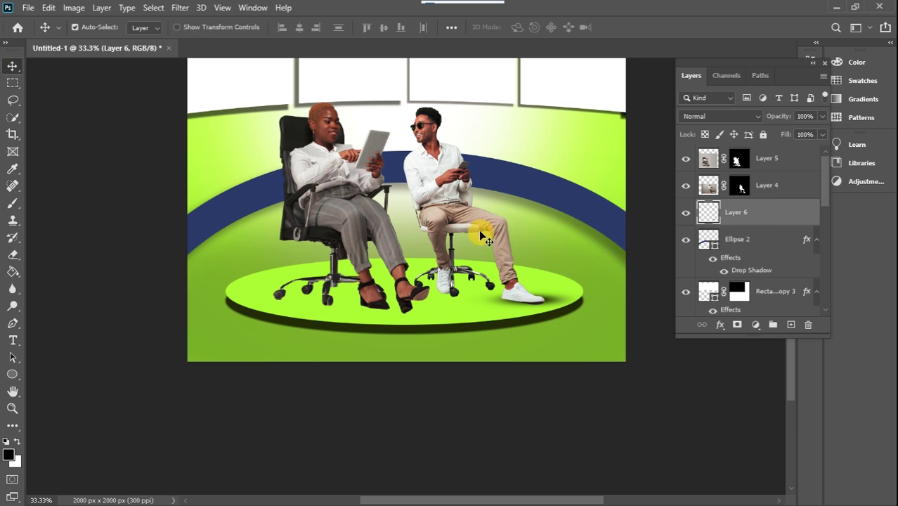
pyautogui.press('Down')
pyautogui.press('Down')
pyautogui.press('Down')
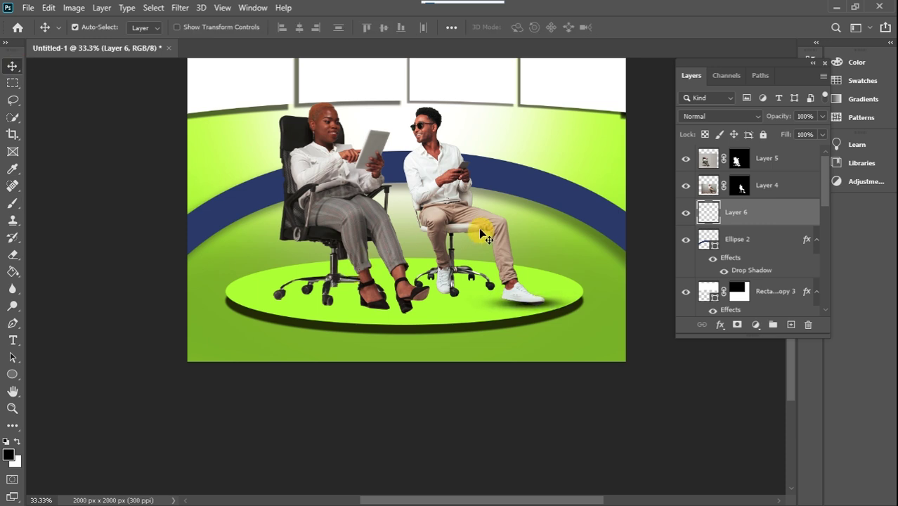
pyautogui.click(822, 116)
pyautogui.moveTo(805, 134); pyautogui.dragTo(798, 135)
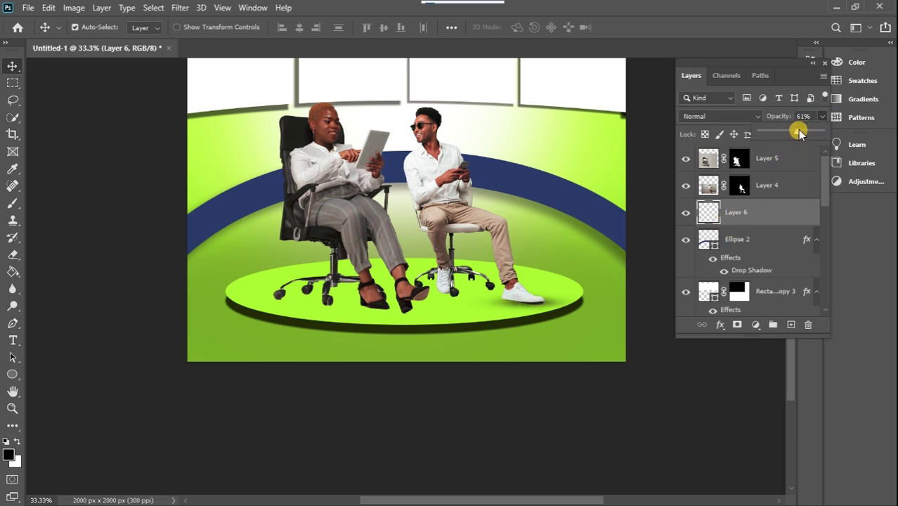
# Paint a soft black shadow beneath the man's chair and rear shoe on a new layer and set its opacity to 42%.
pyautogui.click(791, 327)
pyautogui.click(790, 325)
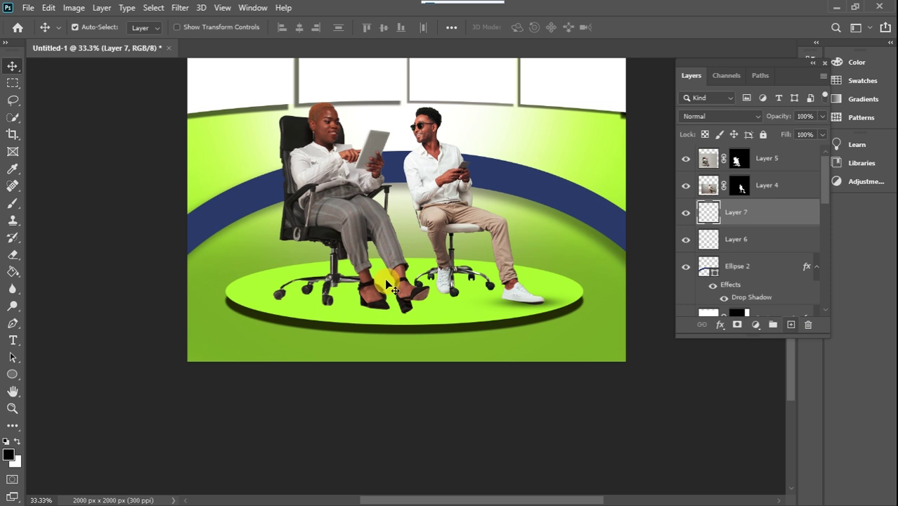
pyautogui.click(14, 205)
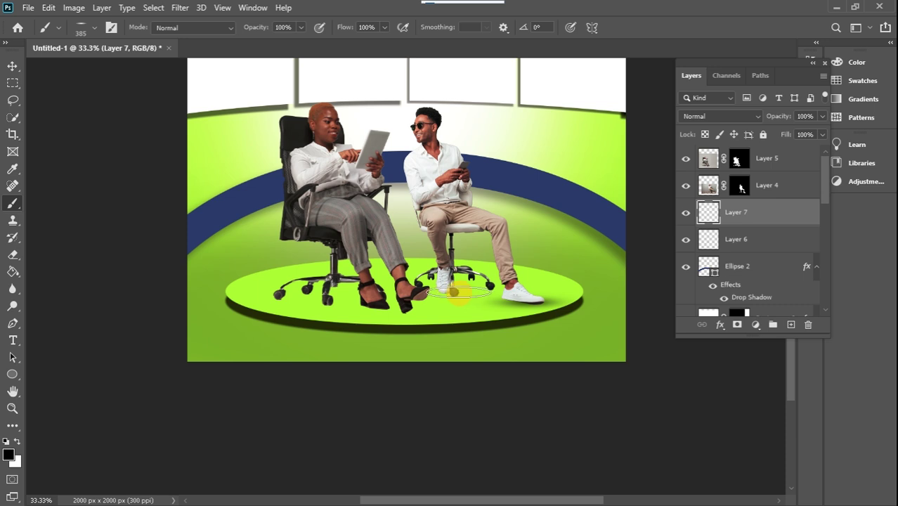
pyautogui.click(457, 291)
pyautogui.hotkey('ctrl', 'z')
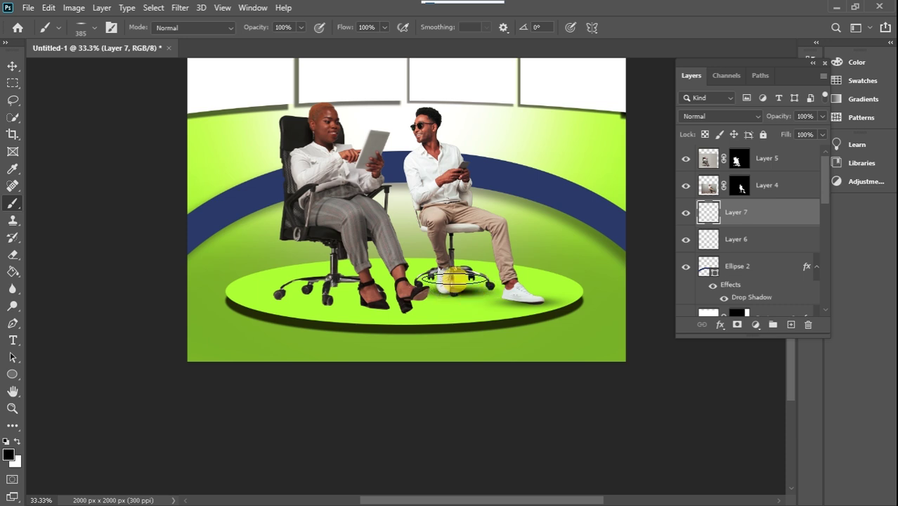
pyautogui.click(454, 279)
pyautogui.click(425, 283)
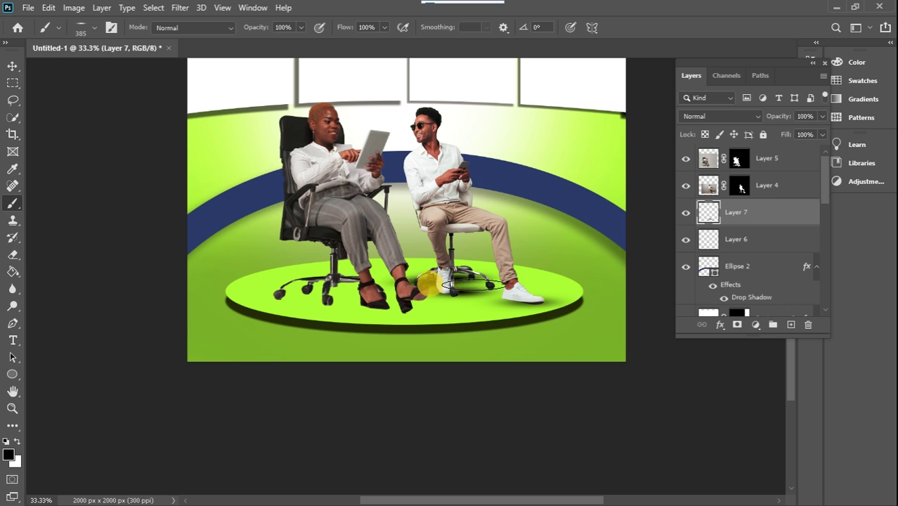
pyautogui.click(473, 286)
pyautogui.click(481, 286)
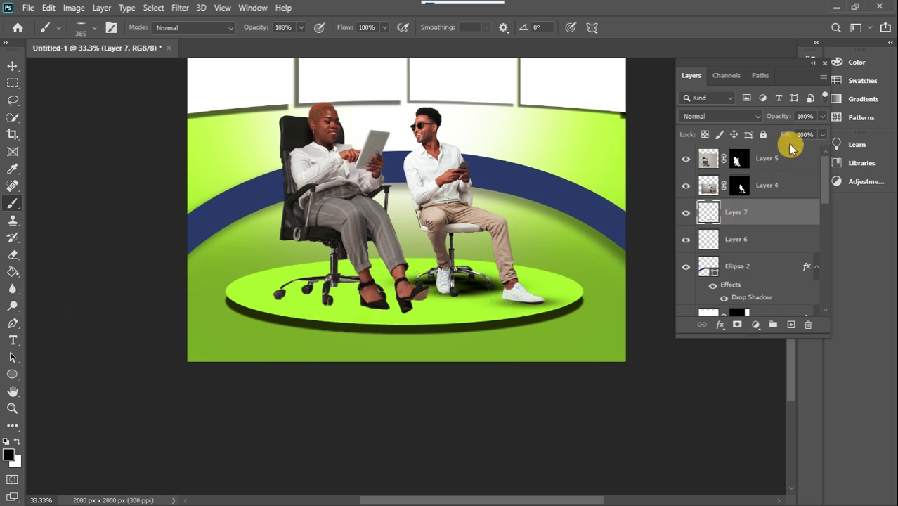
pyautogui.moveTo(811, 127); pyautogui.dragTo(786, 132)
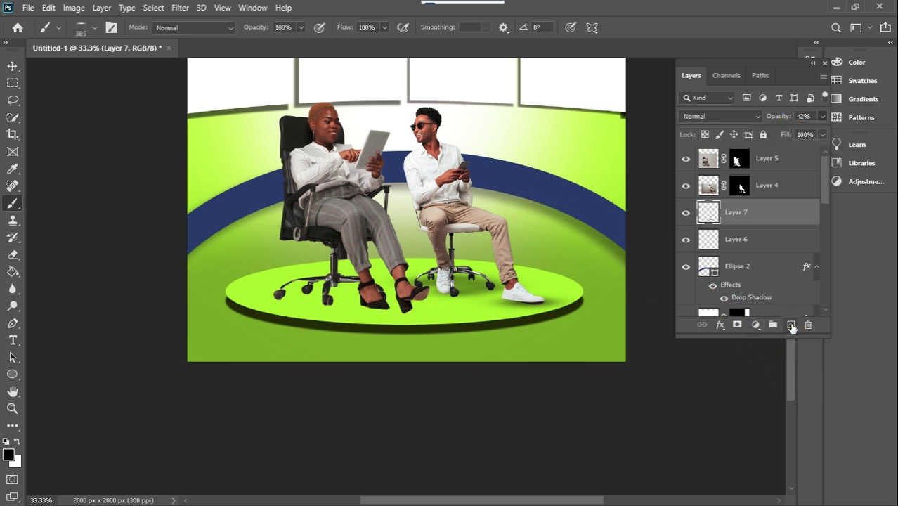
# Paint a shadow under the woman's front shoe on a new layer with the flattened brush at 200 px.
pyautogui.click(790, 324)
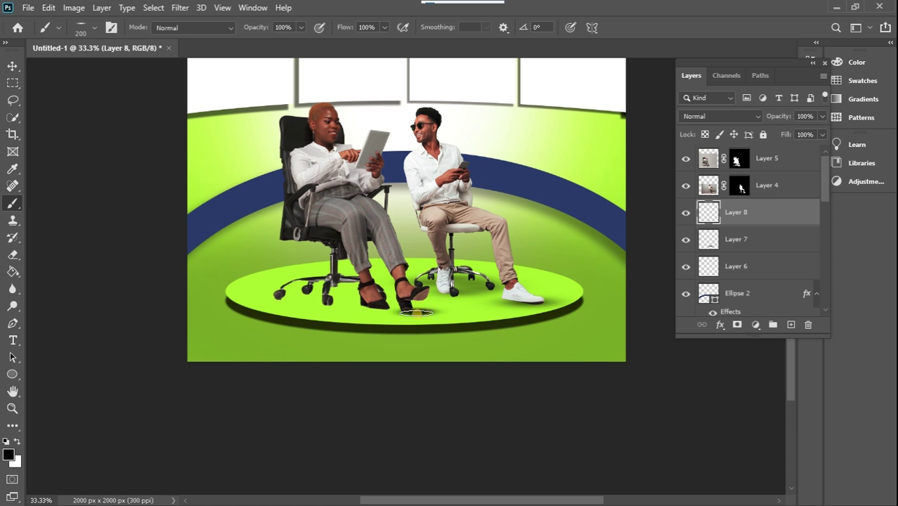
pyautogui.click(417, 313)
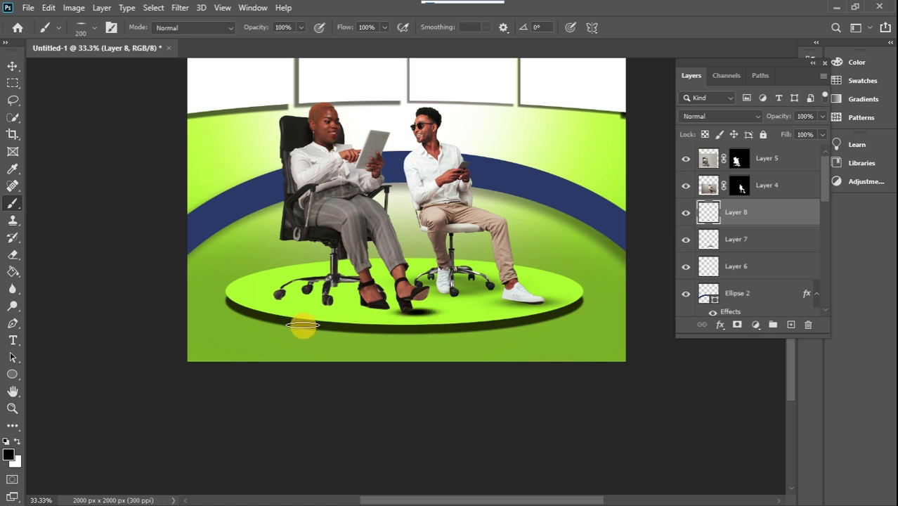
pyautogui.click(13, 66)
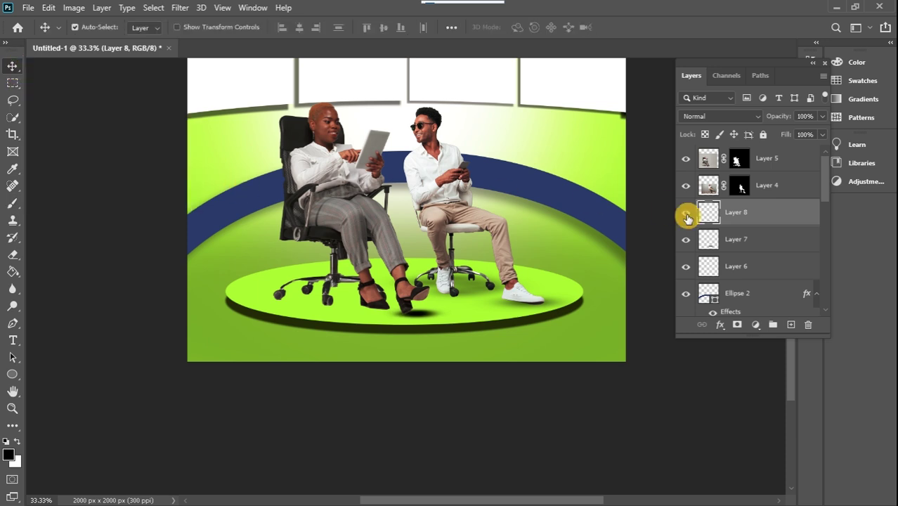
# Paint a soft shadow beneath the woman's rear shoe on a new layer and set its opacity to 51%.
pyautogui.click(790, 326)
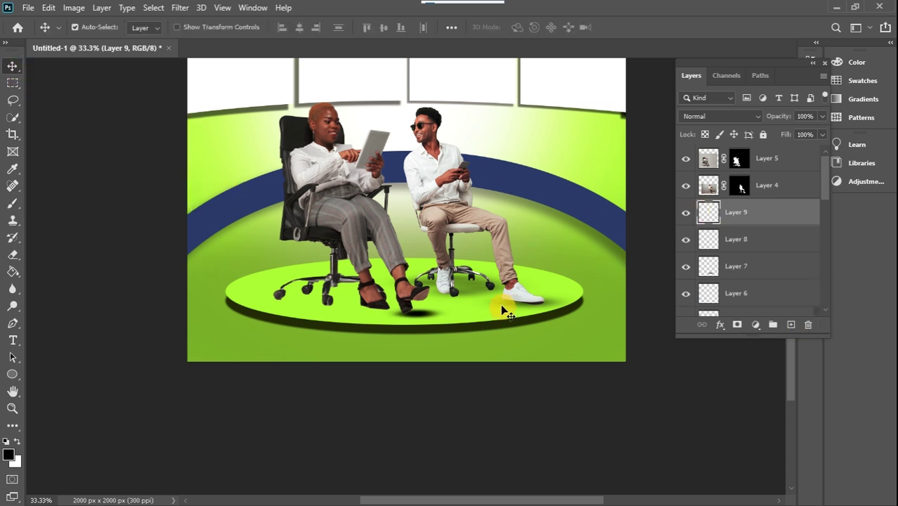
pyautogui.click(12, 210)
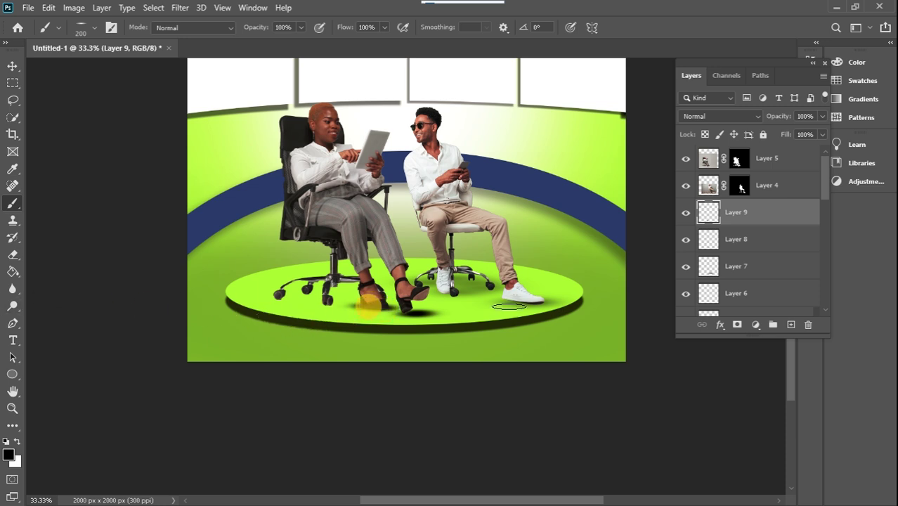
pyautogui.click(821, 116)
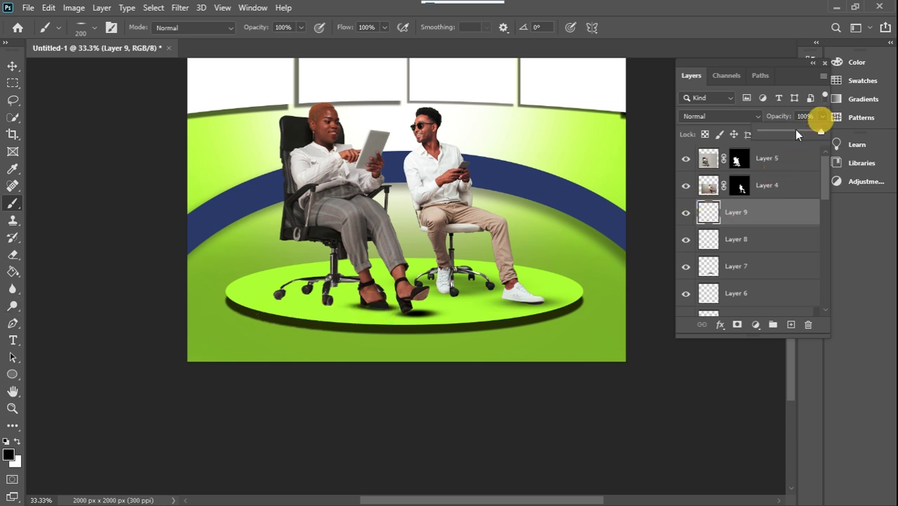
pyautogui.moveTo(796, 132); pyautogui.dragTo(793, 132)
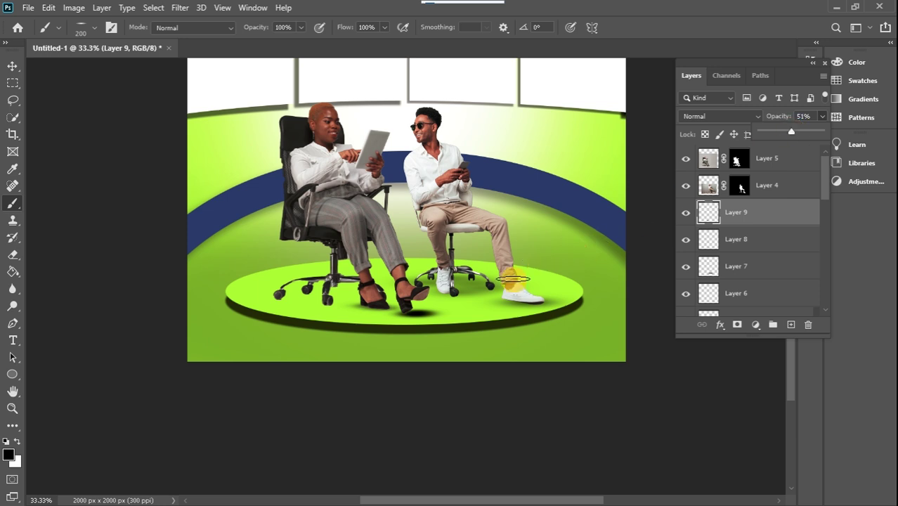
# Paint soft shadows under the wheels of the woman's chair on a new layer and set its opacity to 53%.
pyautogui.click(328, 304)
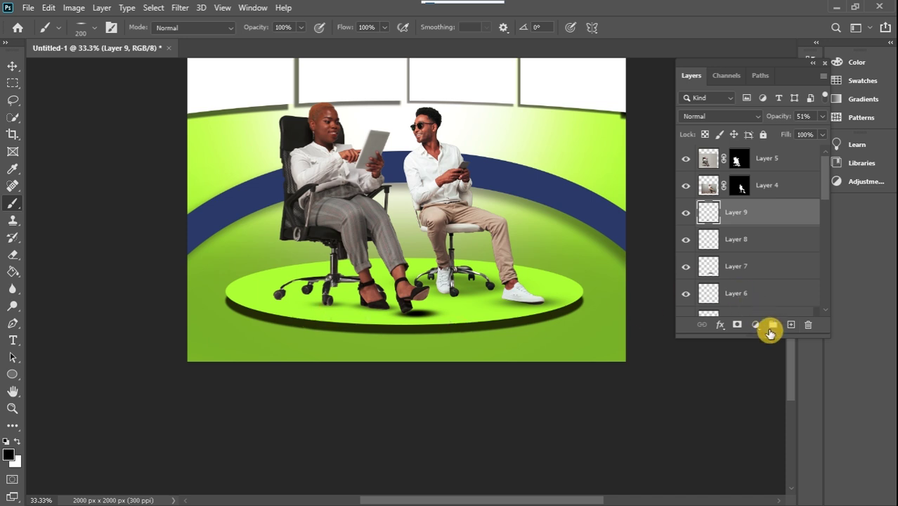
pyautogui.click(790, 323)
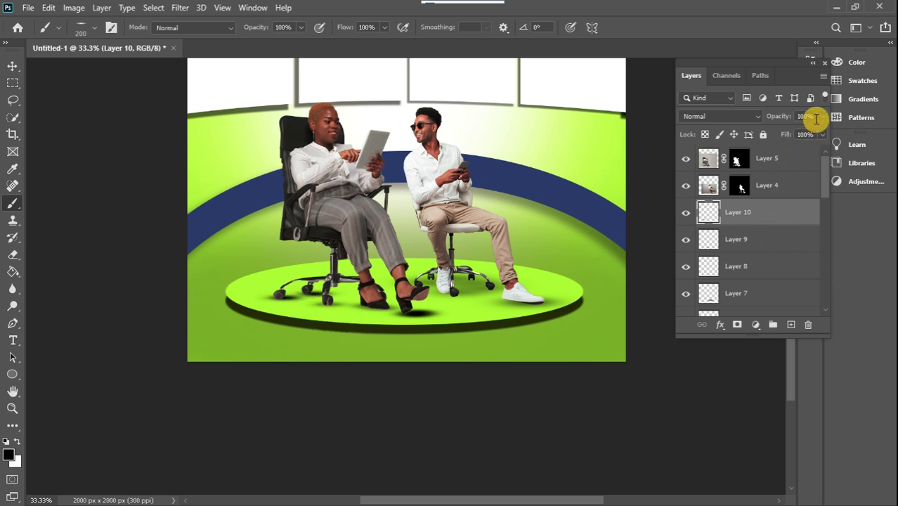
pyautogui.moveTo(822, 117); pyautogui.dragTo(795, 148)
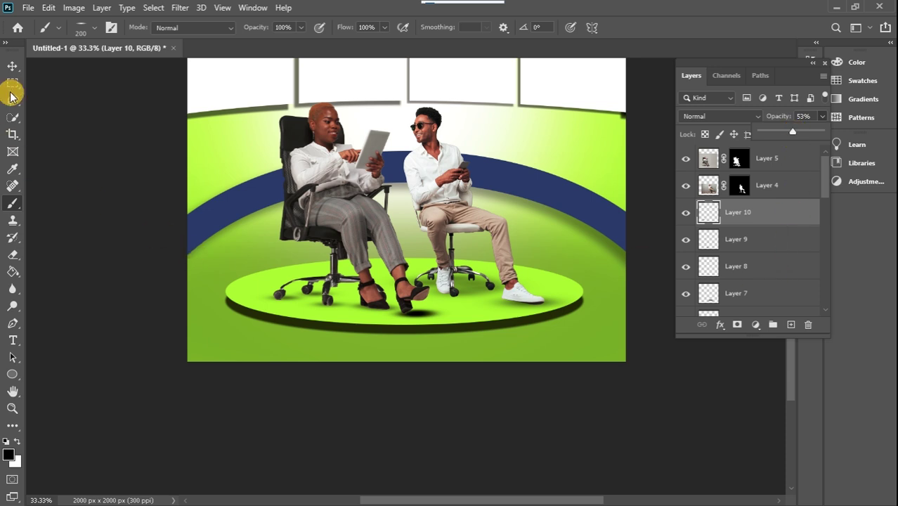
# Open the fill colour of the green floor ellipse for editing and switch the colour picker to brightness mode.
pyautogui.click(15, 67)
pyautogui.click(465, 316)
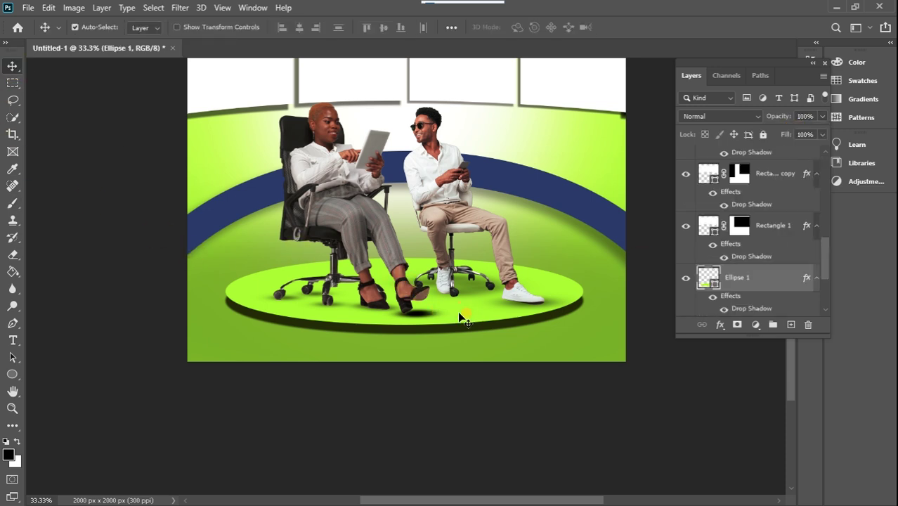
pyautogui.doubleClick(713, 283)
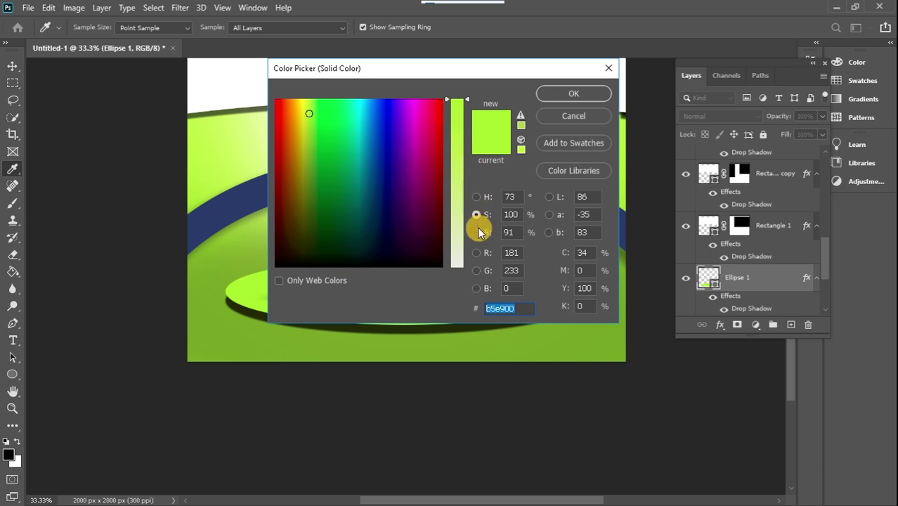
pyautogui.click(477, 233)
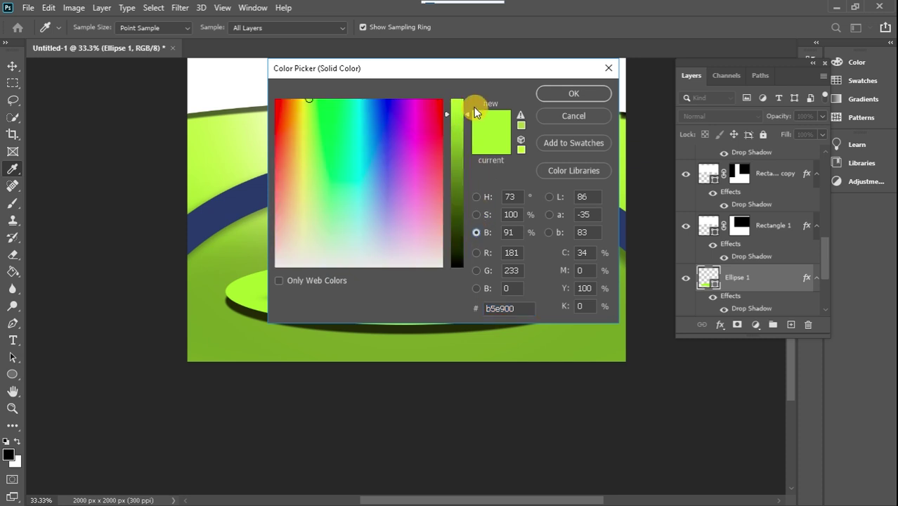
# Change the fill colour of the Ellipse 1 floor disc to green #70cf00.
pyautogui.moveTo(464, 112); pyautogui.dragTo(464, 147)
pyautogui.moveTo(469, 69); pyautogui.dragTo(644, 70)
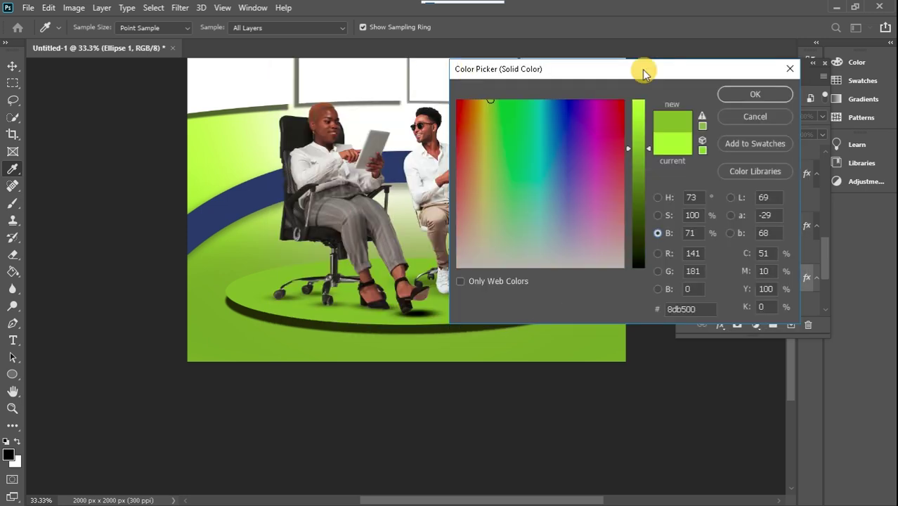
pyautogui.moveTo(583, 71); pyautogui.dragTo(493, 78)
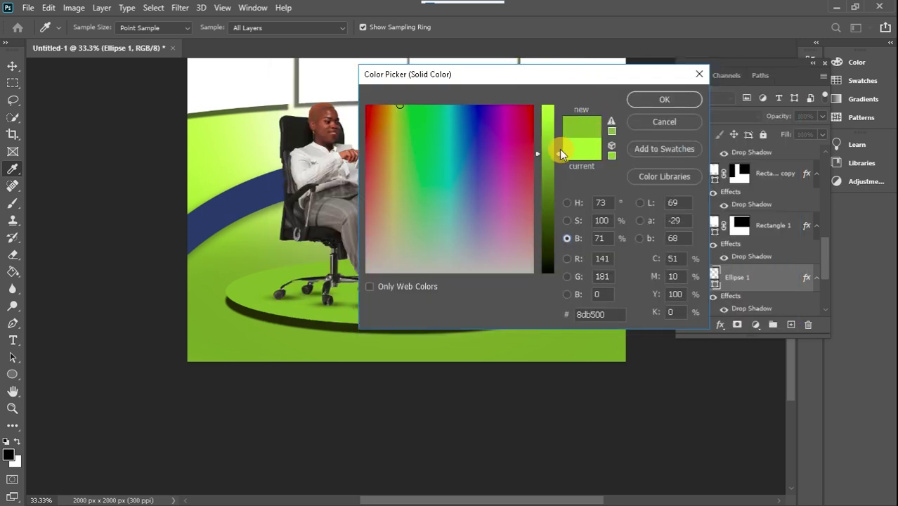
pyautogui.moveTo(559, 150); pyautogui.dragTo(557, 165)
pyautogui.click(566, 222)
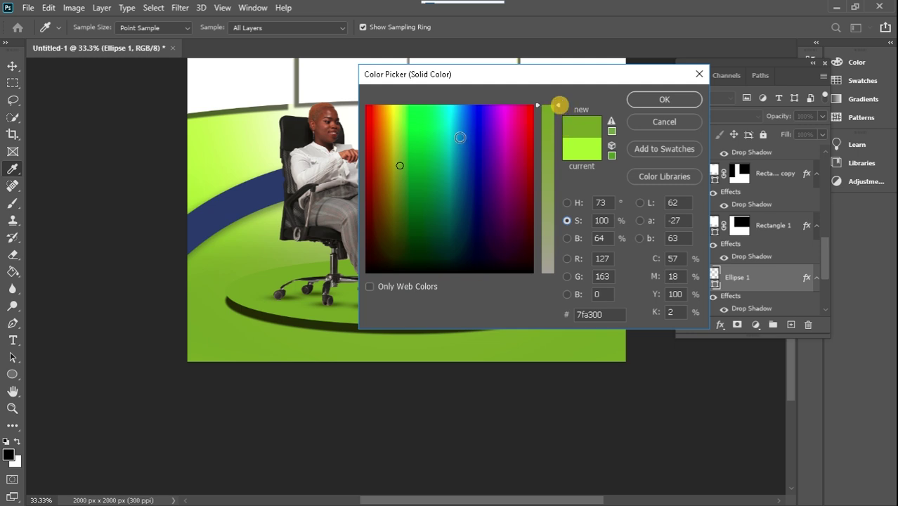
pyautogui.moveTo(403, 164); pyautogui.dragTo(403, 137)
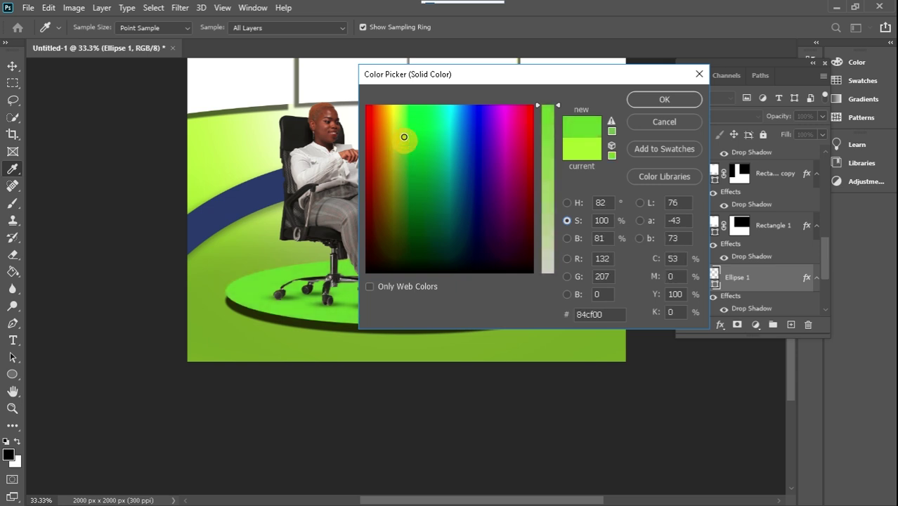
pyautogui.click(566, 202)
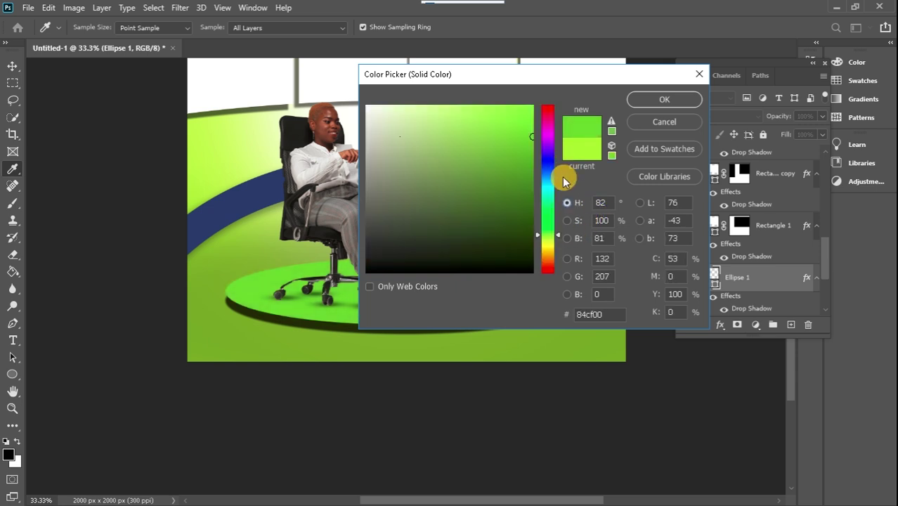
pyautogui.click(556, 229)
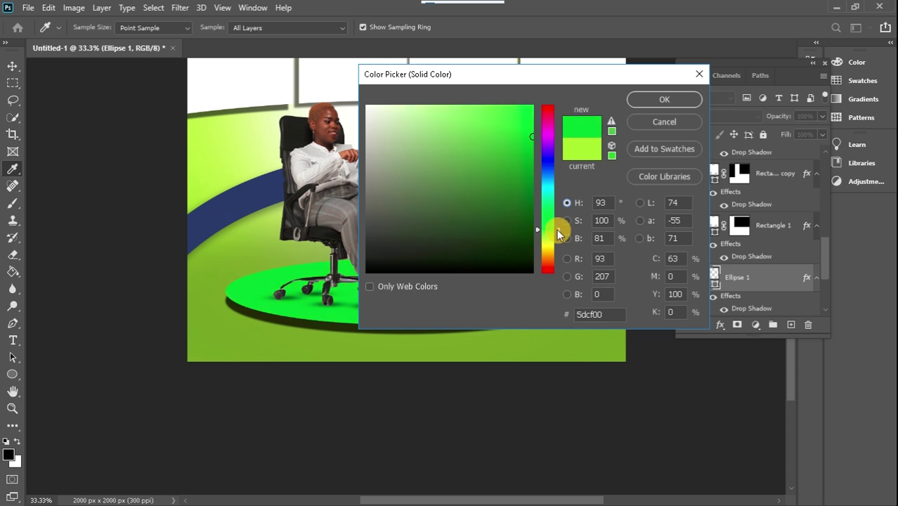
pyautogui.moveTo(556, 230); pyautogui.dragTo(556, 232)
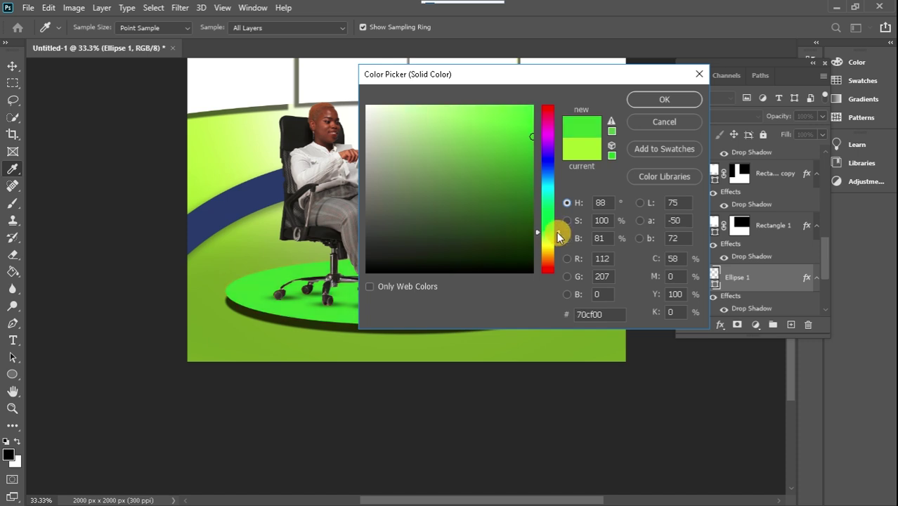
pyautogui.click(642, 98)
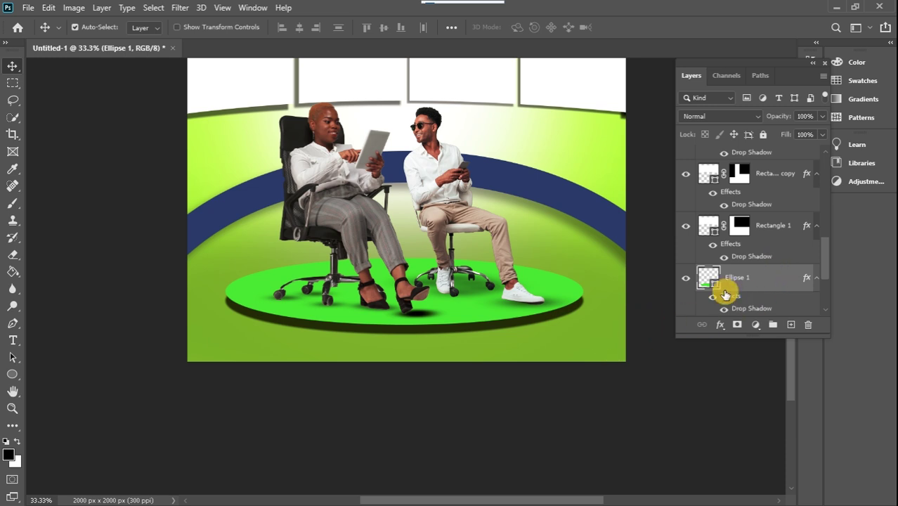
# Sample the disc's green #70cf00 as the foreground colour and fill the Layer 1 background with it.
pyautogui.click(9, 454)
pyautogui.click(300, 297)
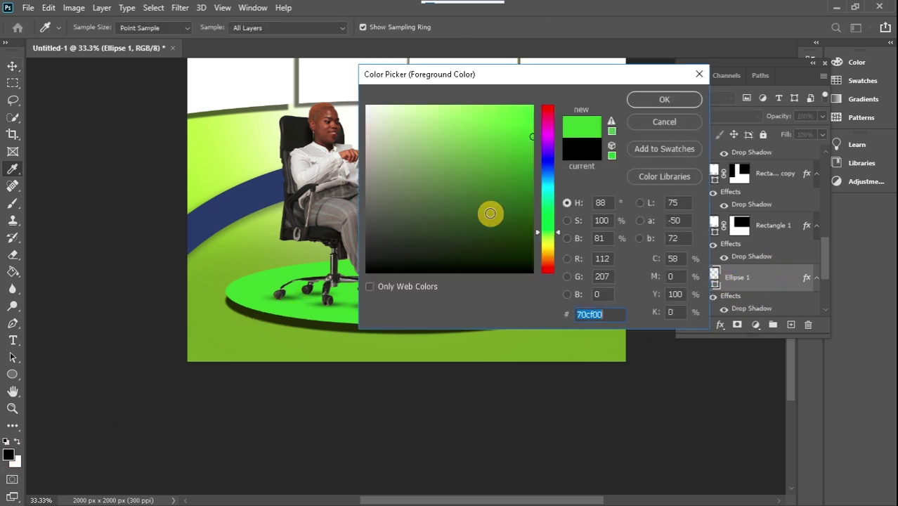
pyautogui.click(660, 99)
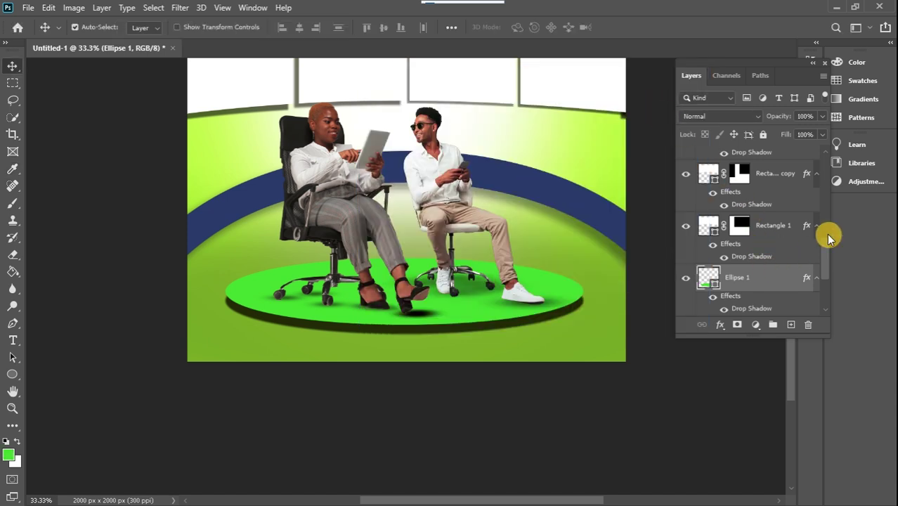
pyautogui.scroll(-2, 824, 248)
pyautogui.click(769, 287)
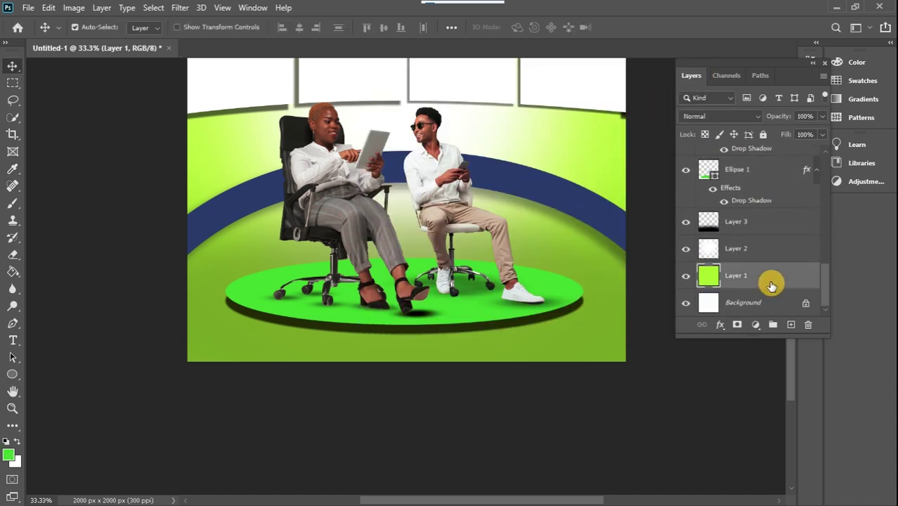
pyautogui.hotkey('alt', 'BackSpace')
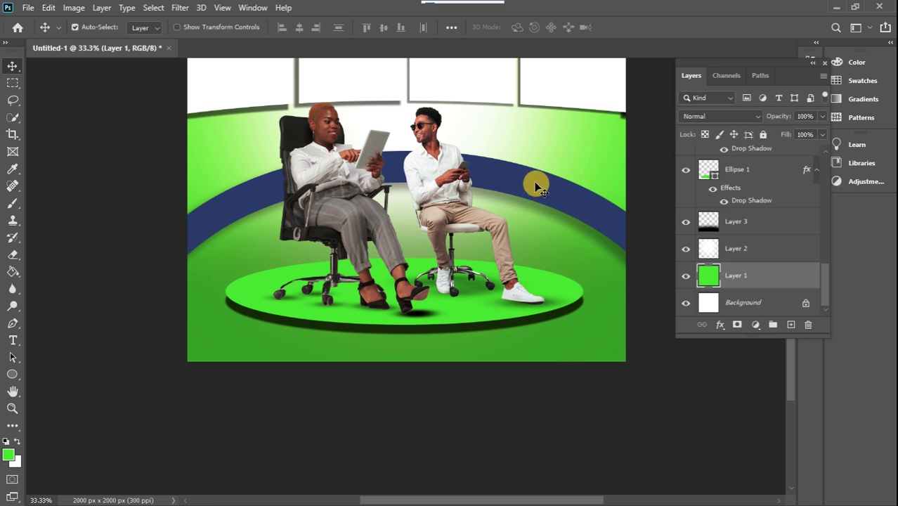
# Reduce the opacity of Layer 8 to 58%.
pyautogui.scroll(4, 533, 181)
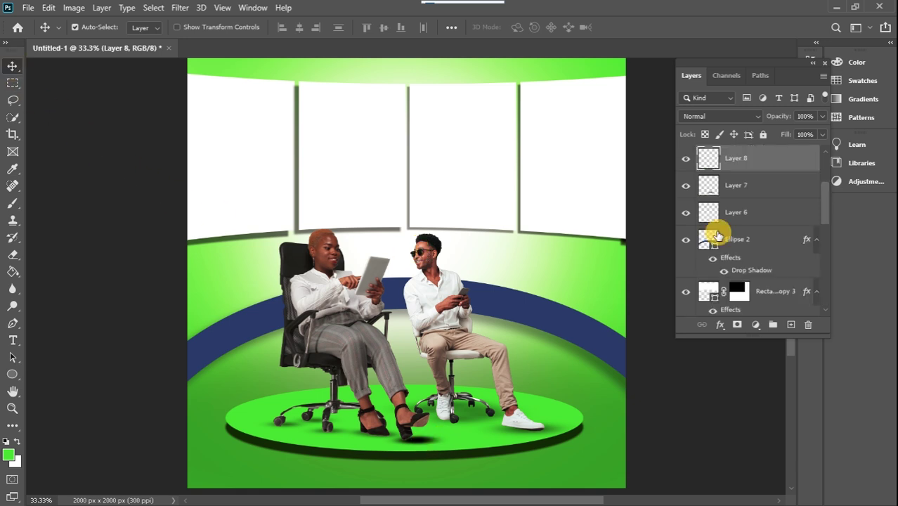
pyautogui.click(822, 116)
pyautogui.moveTo(824, 133); pyautogui.dragTo(796, 135)
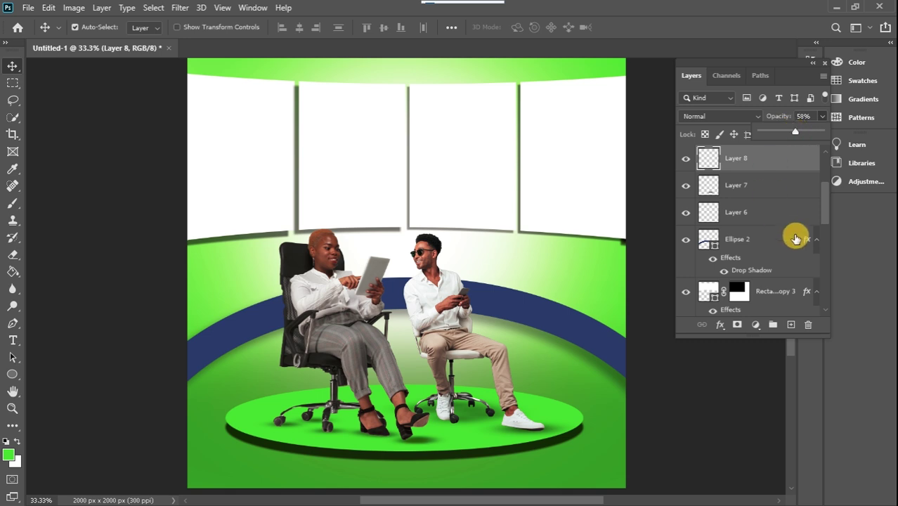
# On a new layer above Layer 8, paint black contact shadows under the shoes and chair wheels with a flattened 100 px brush.
pyautogui.click(791, 325)
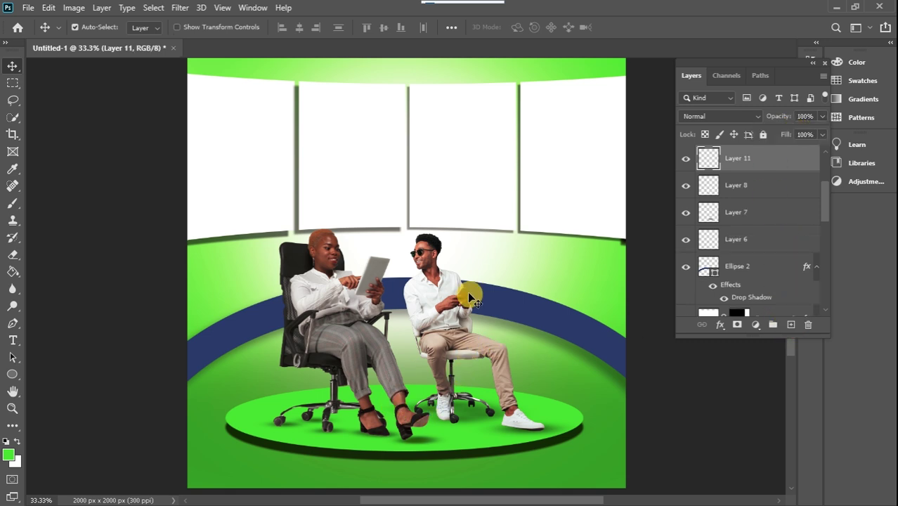
pyautogui.hotkey('ctrl', '+')
pyautogui.hotkey('ctrl', '+')
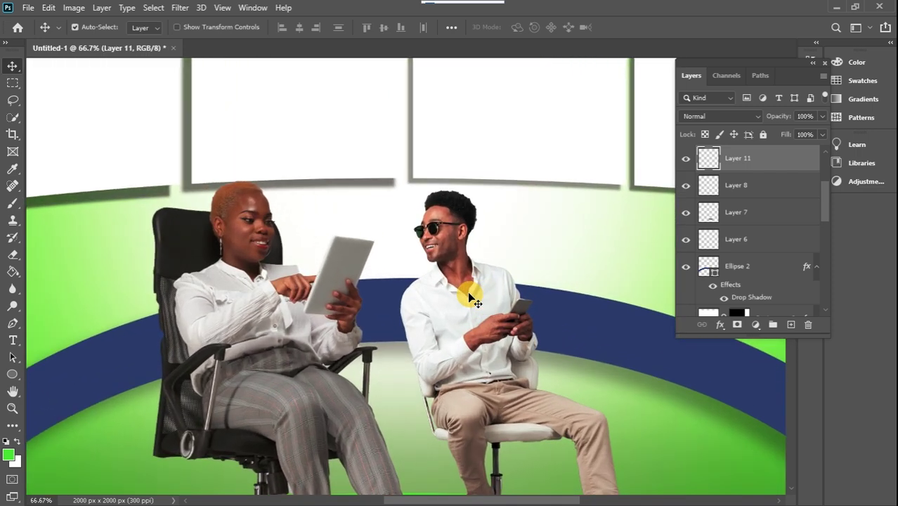
pyautogui.scroll(-5, 467, 345)
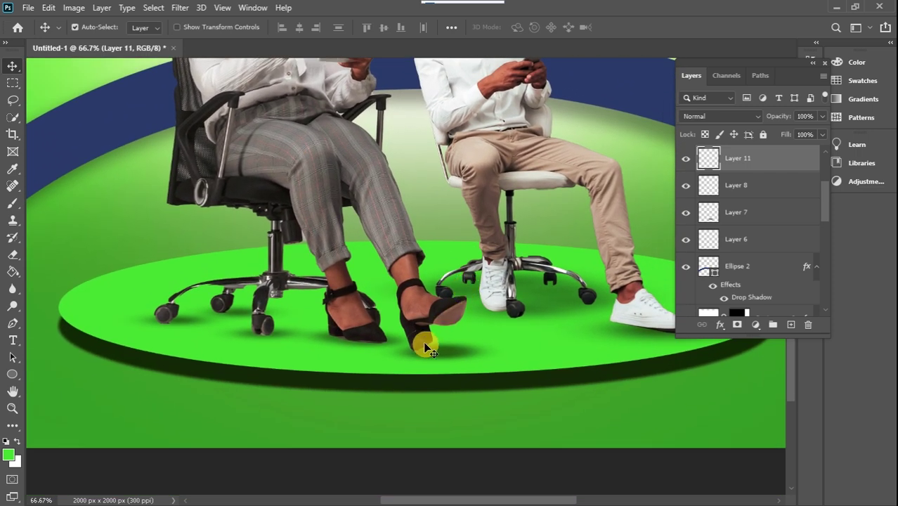
pyautogui.click(10, 203)
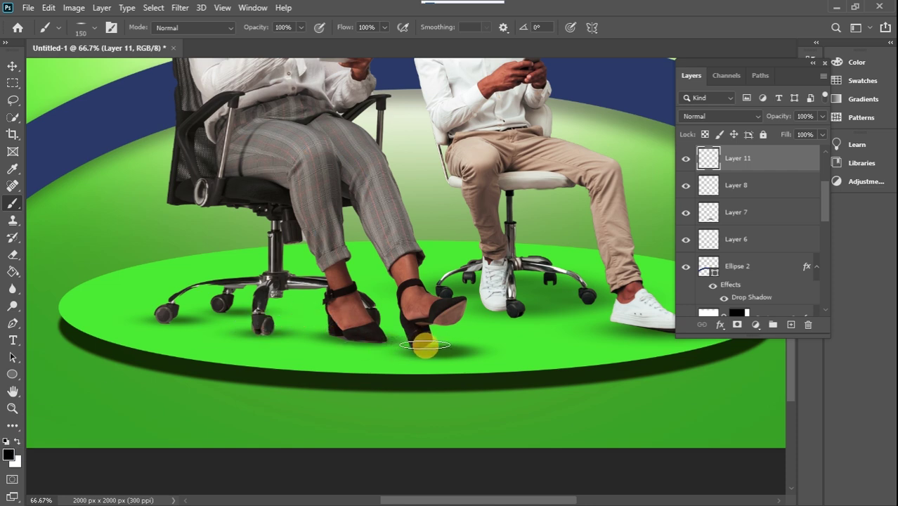
pyautogui.press('[')
pyautogui.press('[')
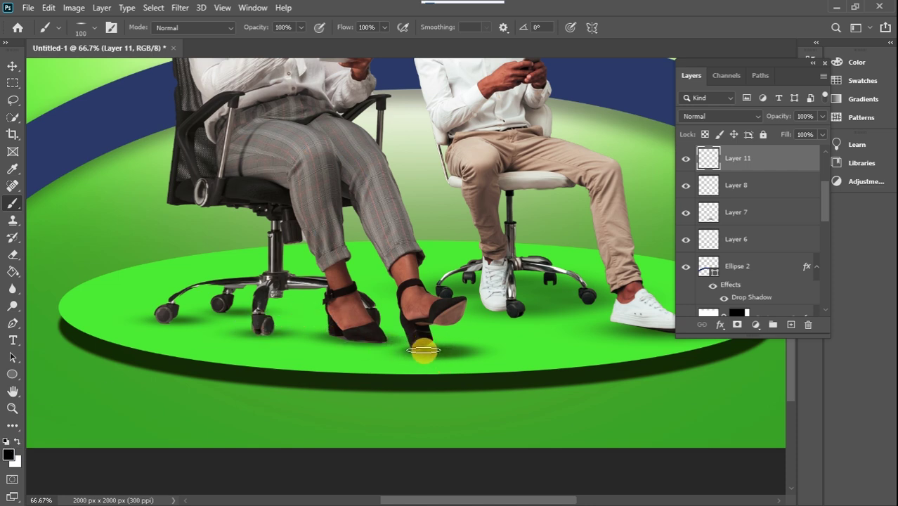
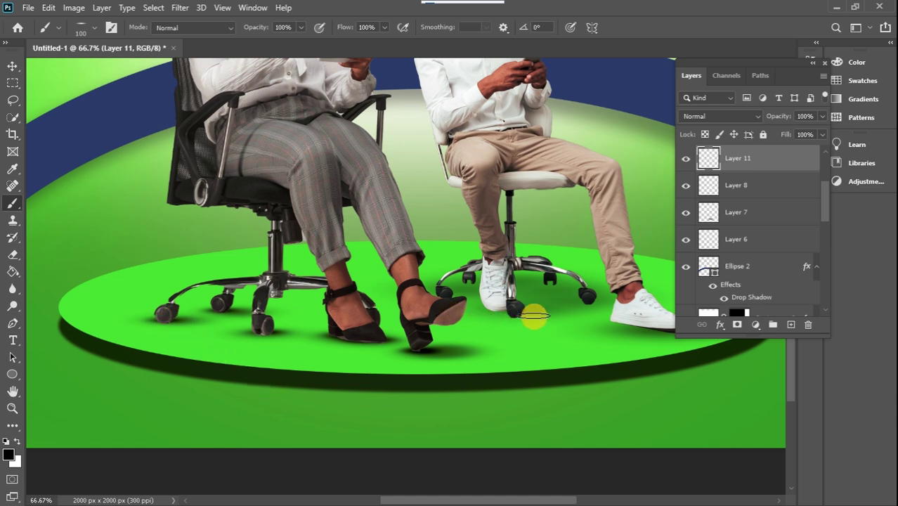
pyautogui.moveTo(555, 340); pyautogui.dragTo(385, 285)
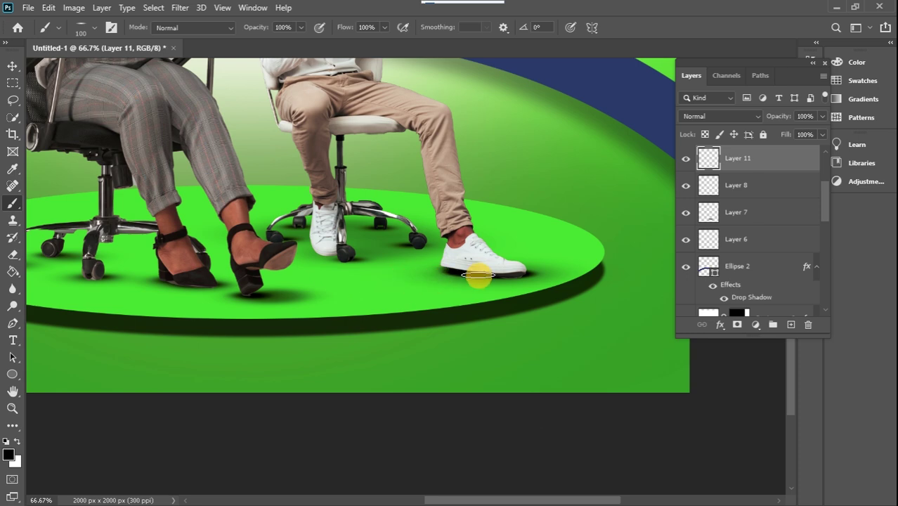
pyautogui.hotkey('ctrl', '-')
pyautogui.hotkey('ctrl', '-')
pyautogui.hotkey('ctrl', '-')
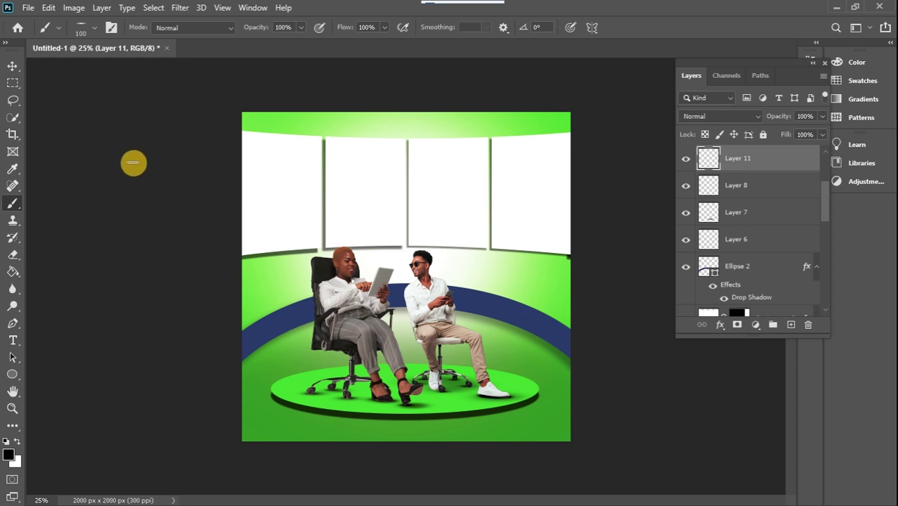
# Create a new layer between Layer 4 and Layer 5 and set up a soft round black brush at 354 px.
pyautogui.click(12, 66)
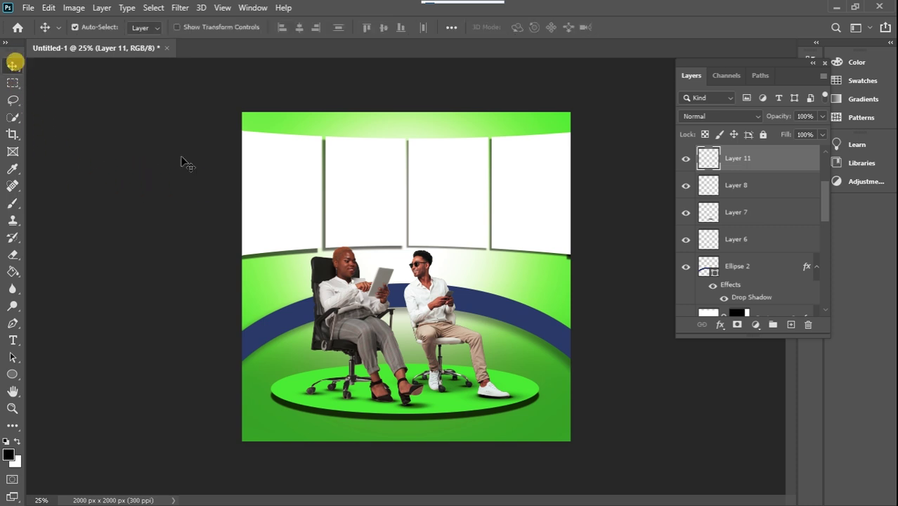
pyautogui.moveTo(470, 306); pyautogui.dragTo(481, 302)
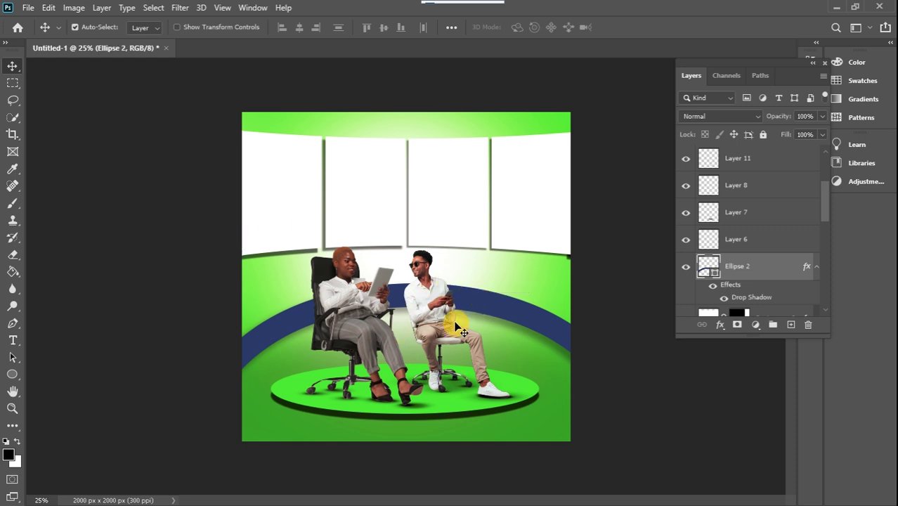
pyautogui.click(351, 289)
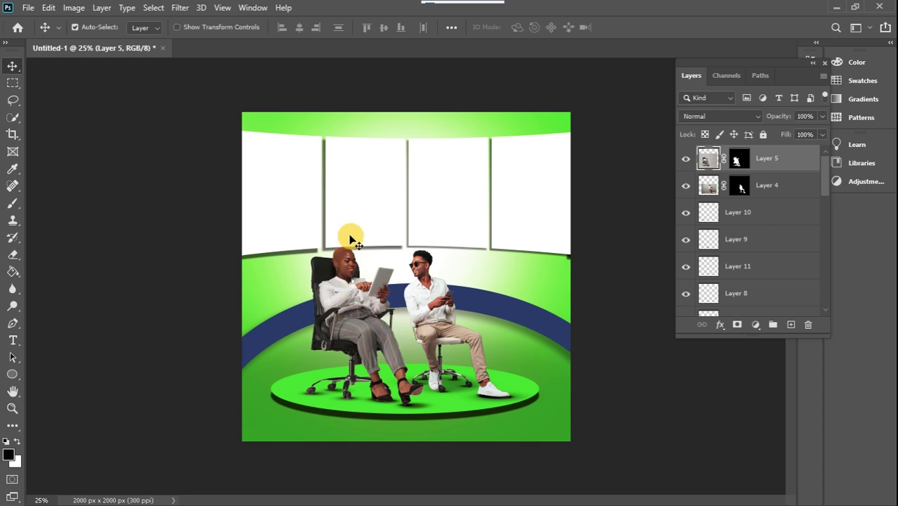
pyautogui.click(788, 184)
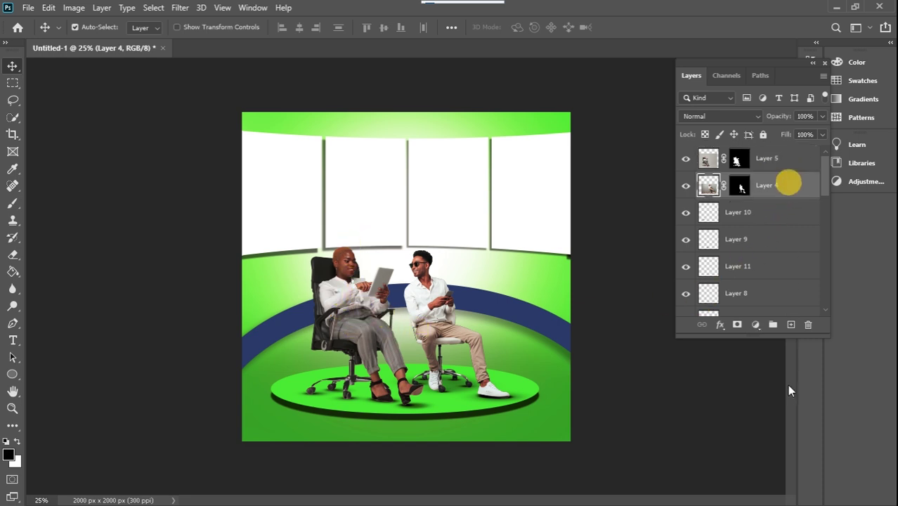
pyautogui.click(790, 325)
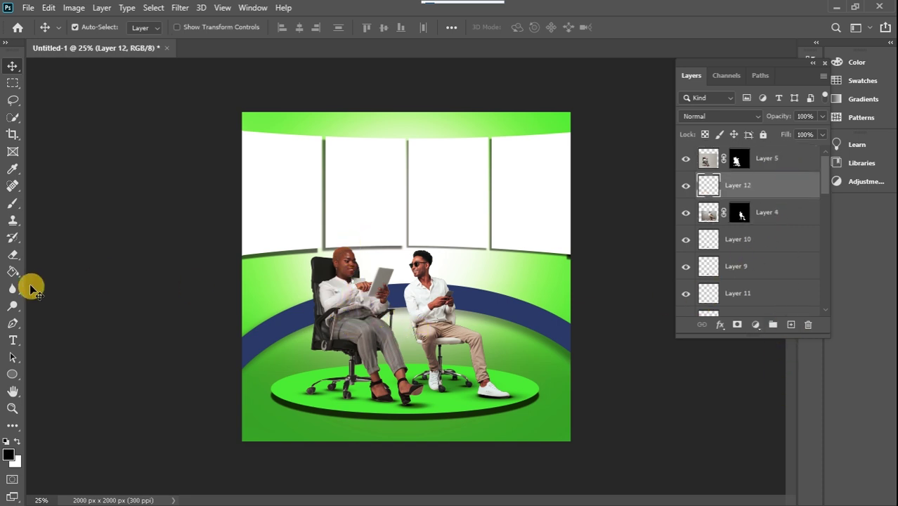
pyautogui.click(13, 204)
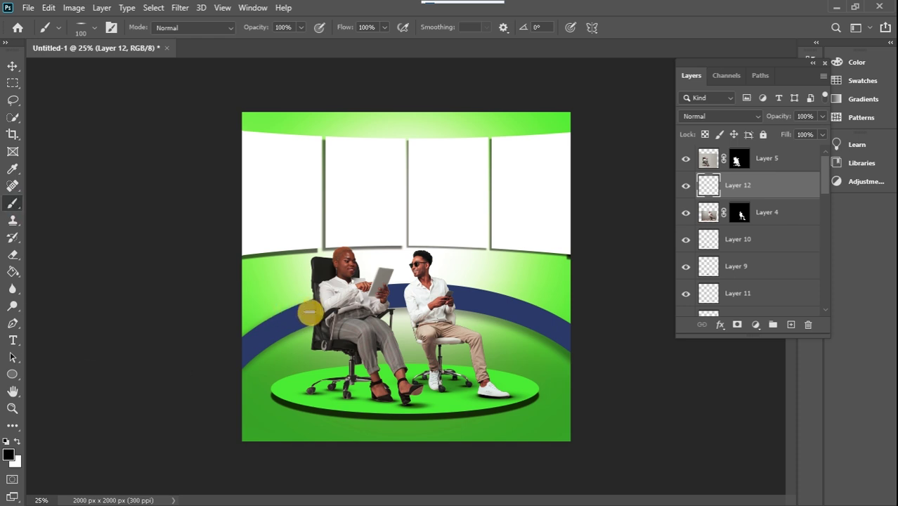
pyautogui.rightClick(312, 306)
pyautogui.moveTo(352, 331); pyautogui.dragTo(356, 368)
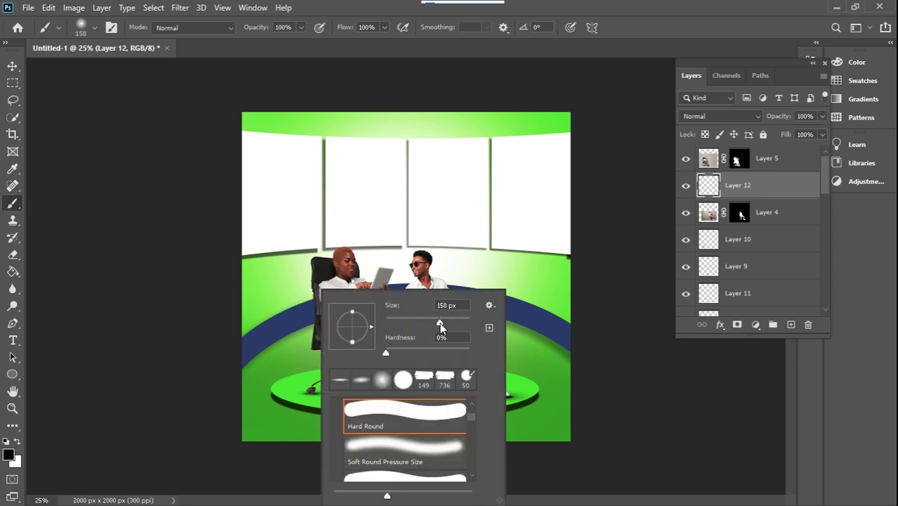
pyautogui.moveTo(441, 322); pyautogui.dragTo(455, 322)
pyautogui.click(139, 269)
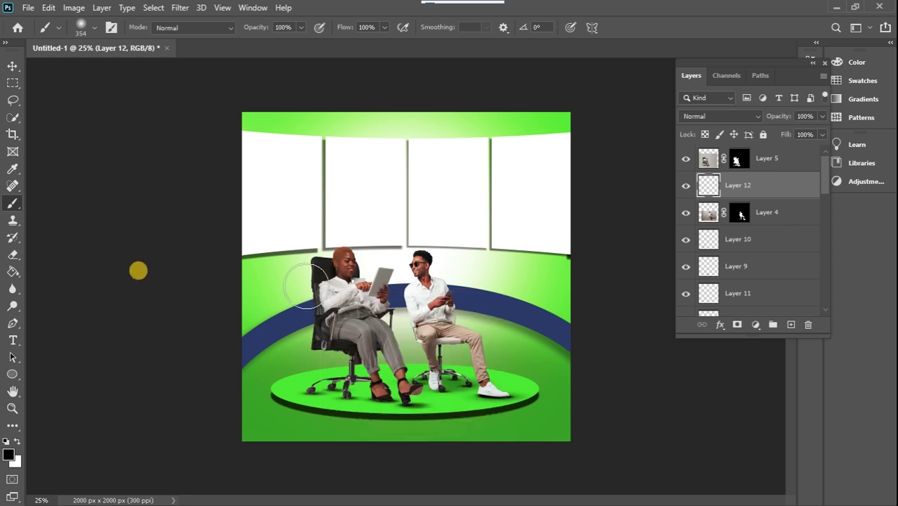
# Paint a soft black shadow behind the seated woman and her chair, and set the layer's opacity to 52%.
pyautogui.moveTo(334, 284)
pyautogui.mouseDown()
pyautogui.moveTo(338, 332)
pyautogui.moveTo(334, 270)
pyautogui.moveTo(344, 338)
pyautogui.moveTo(323, 311)
pyautogui.moveTo(342, 354)
pyautogui.moveTo(330, 351)
pyautogui.moveTo(333, 332)
pyautogui.moveTo(367, 362)
pyautogui.moveTo(429, 375)
pyautogui.moveTo(356, 322)
pyautogui.mouseUp()
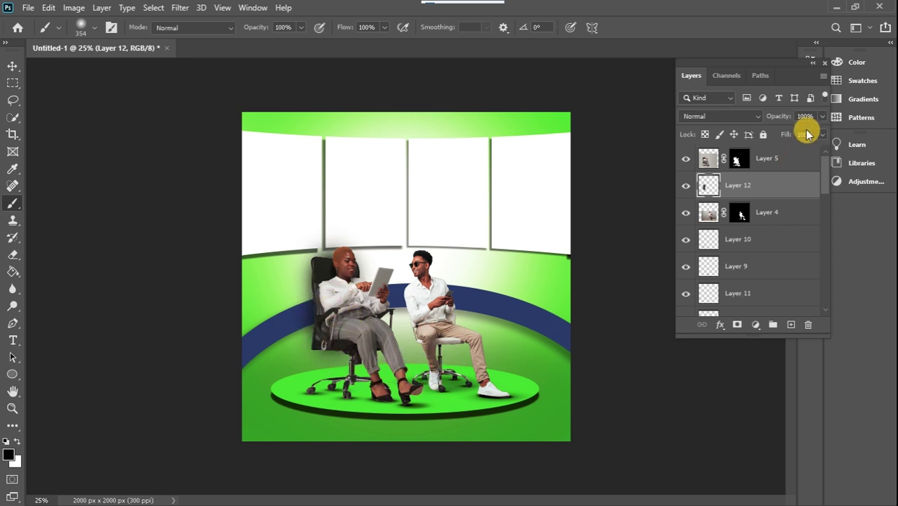
pyautogui.click(822, 116)
pyautogui.moveTo(803, 129); pyautogui.dragTo(802, 132)
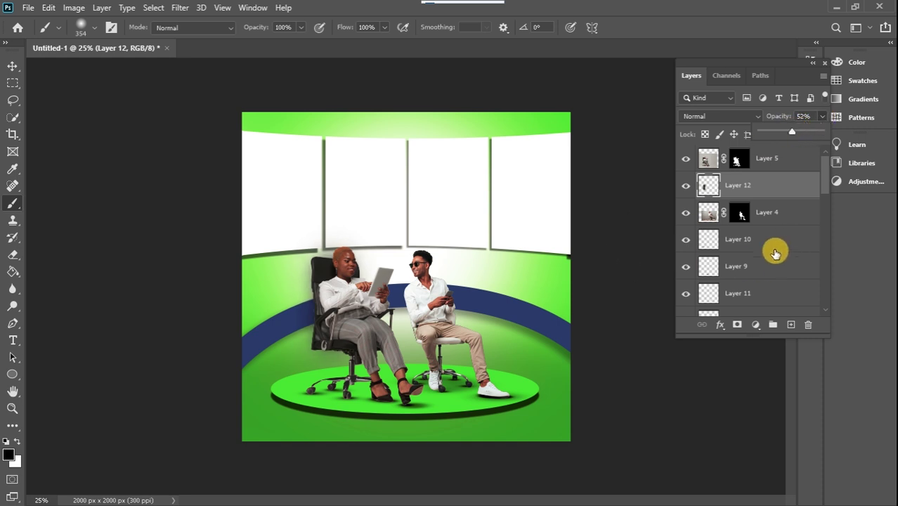
# On a new layer beneath Layer 4, paint a soft shadow behind the seated man with a 175 px brush and lower its opacity to 34%.
pyautogui.click(790, 219)
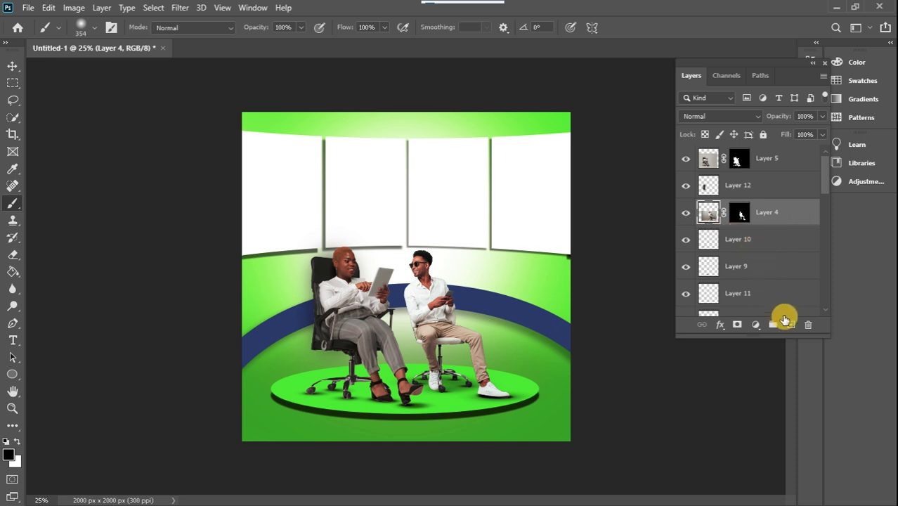
pyautogui.click(789, 327)
pyautogui.moveTo(782, 220); pyautogui.dragTo(782, 250)
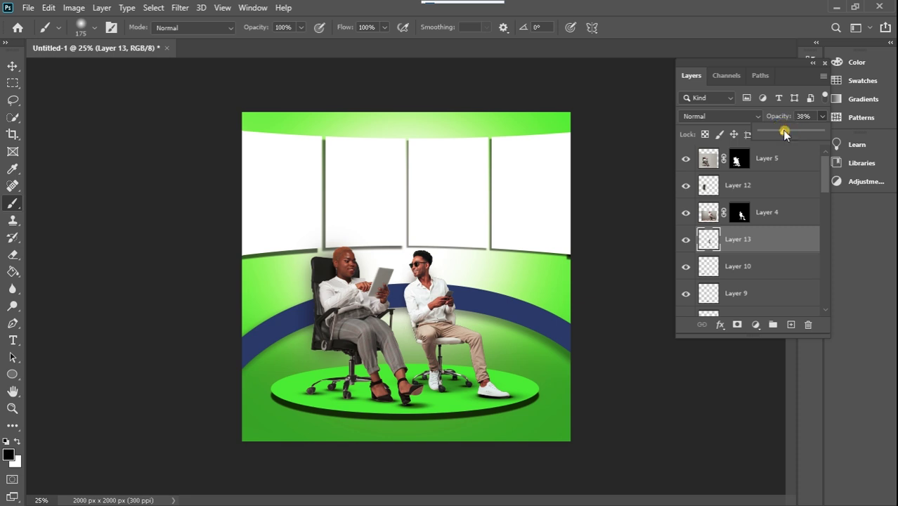
pyautogui.moveTo(782, 129); pyautogui.dragTo(782, 130)
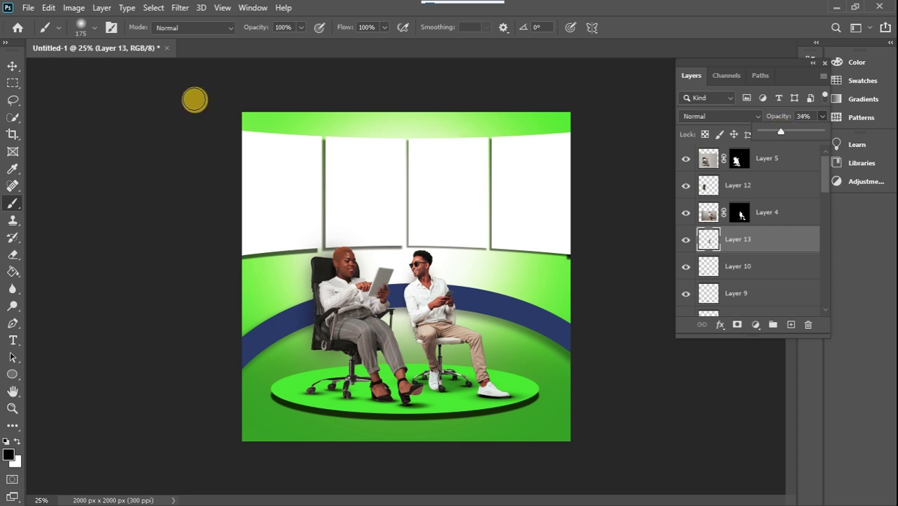
# Place the african-computer-classy-mobile-nationality-fashion image from the New stock folder at about 306% scale and move it behind the two seated people.
pyautogui.click(13, 68)
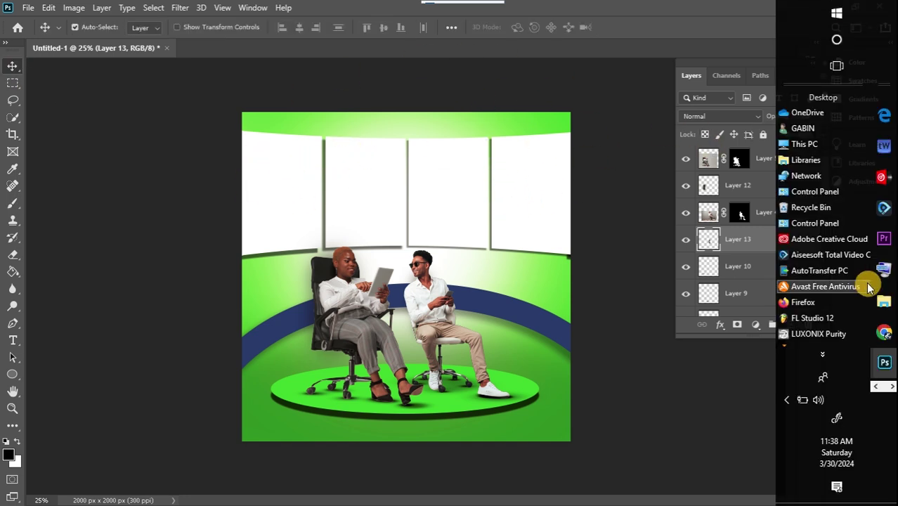
pyautogui.click(884, 301)
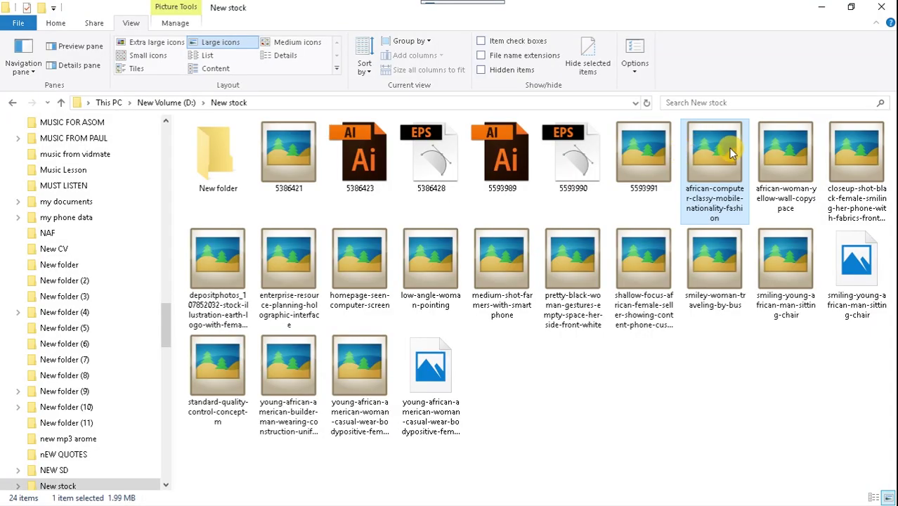
pyautogui.moveTo(730, 153); pyautogui.dragTo(521, 216)
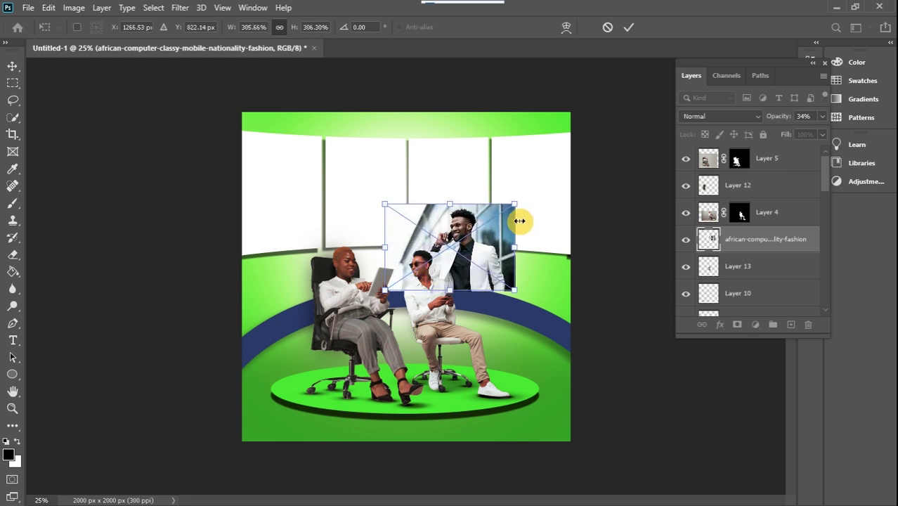
pyautogui.click(14, 67)
pyautogui.moveTo(458, 237); pyautogui.dragTo(383, 234)
# Move the businessman photo layer directly above Rectangle 1 copy 3 and clip it to that rightmost wall panel.
pyautogui.click(531, 209)
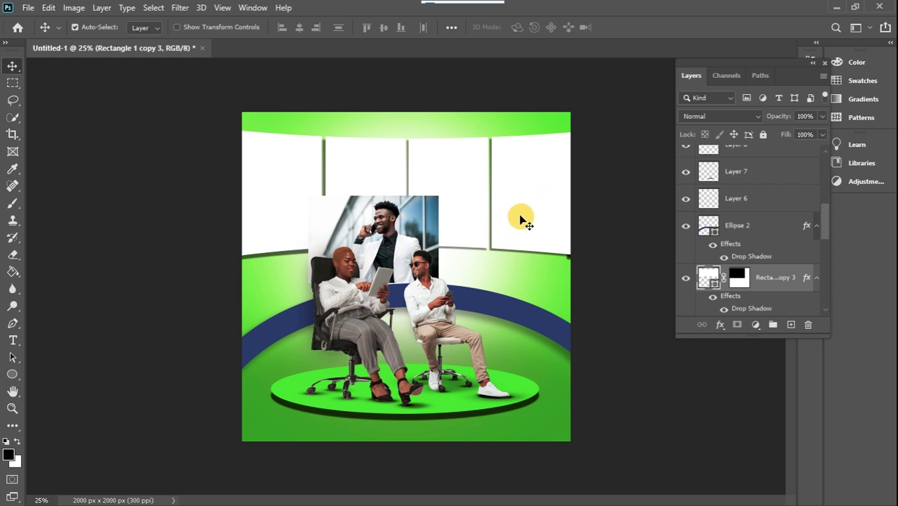
pyautogui.click(410, 235)
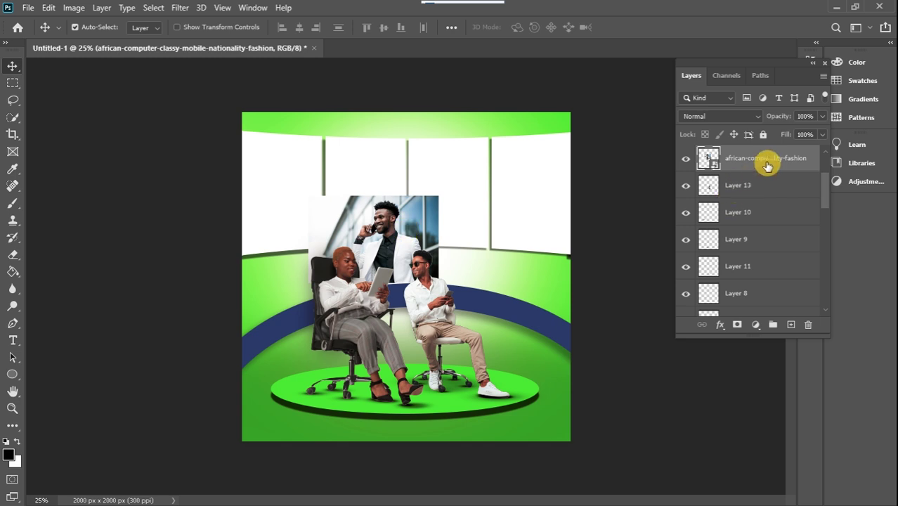
pyautogui.moveTo(767, 166); pyautogui.dragTo(764, 309)
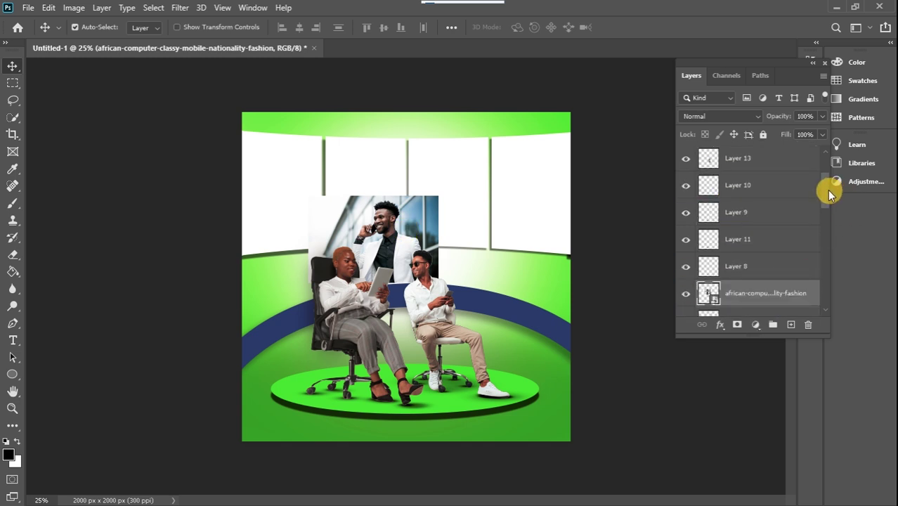
pyautogui.moveTo(827, 191); pyautogui.dragTo(819, 221)
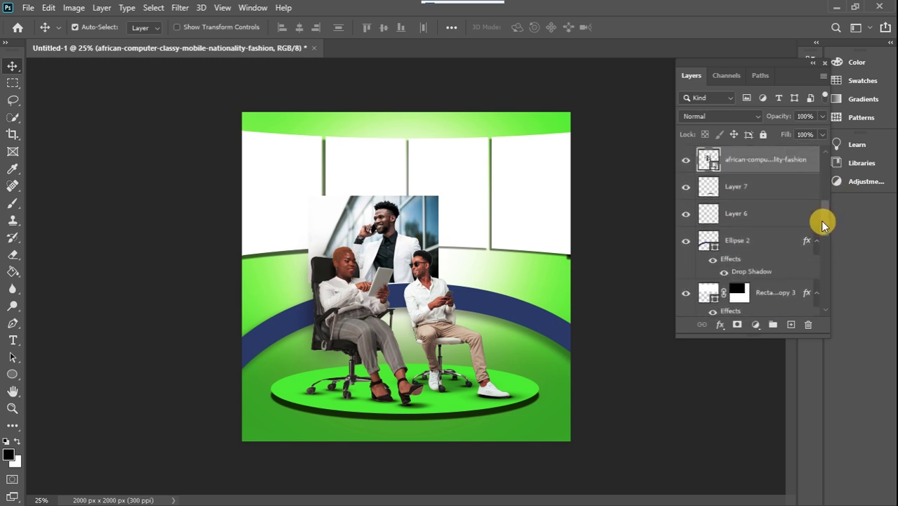
pyautogui.moveTo(771, 167); pyautogui.dragTo(771, 280)
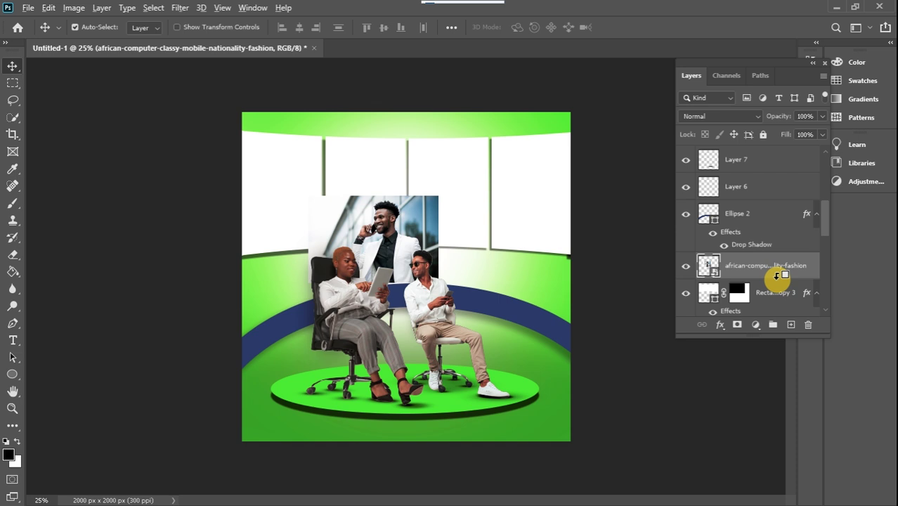
pyautogui.keyDown('alt'); pyautogui.click(776, 275); pyautogui.keyUp('alt')
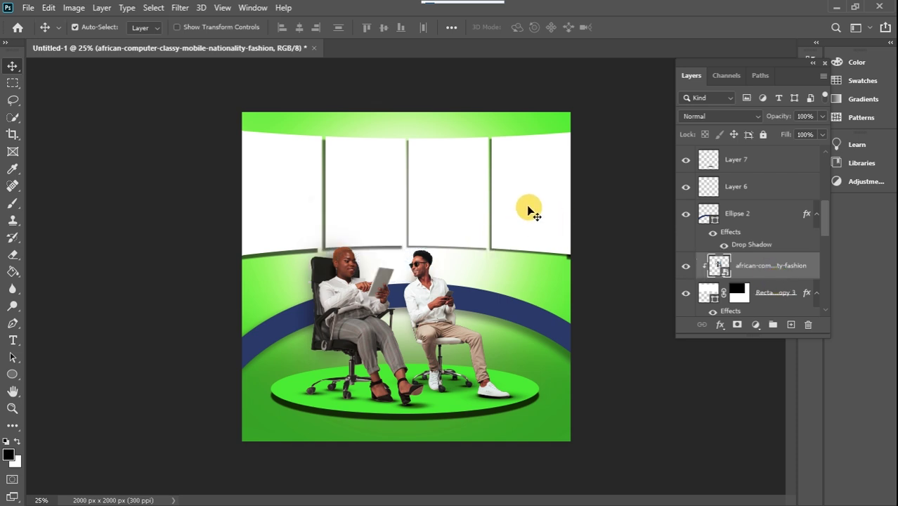
# Scale the clipped businessman photo to about 435% and position it to fill the rightmost wall panel.
pyautogui.hotkey('ctrl', 't')
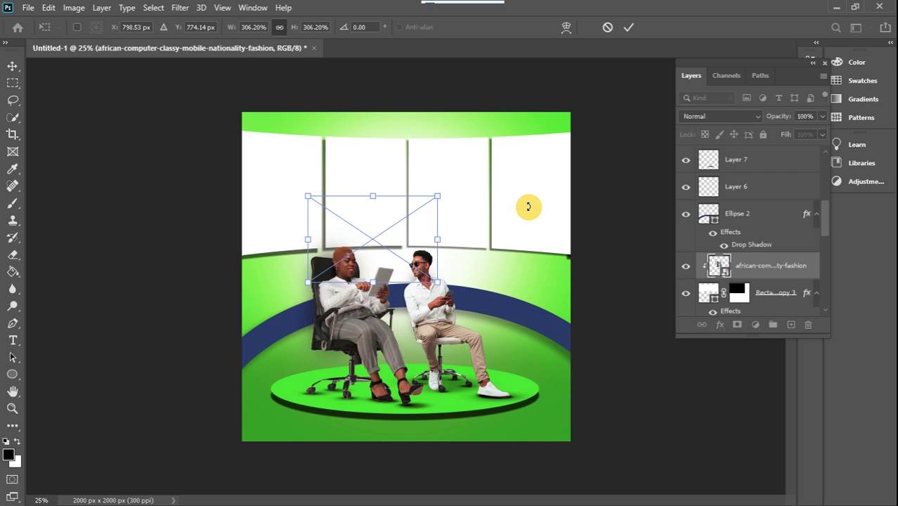
pyautogui.moveTo(372, 232); pyautogui.dragTo(524, 168)
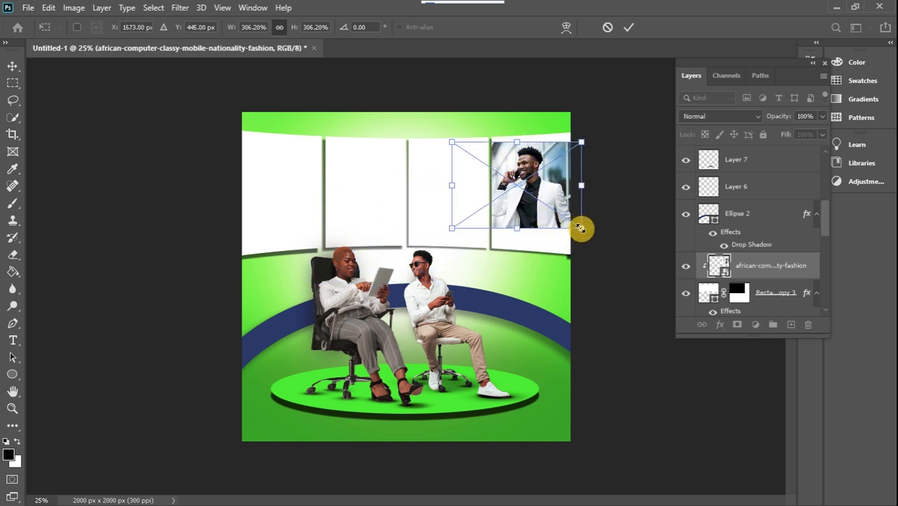
pyautogui.moveTo(580, 229); pyautogui.dragTo(609, 267)
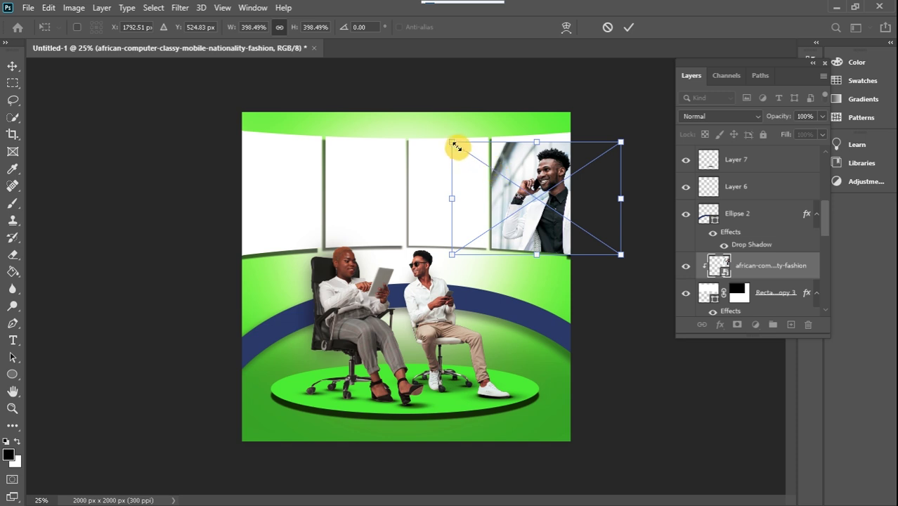
pyautogui.moveTo(455, 145); pyautogui.dragTo(436, 131)
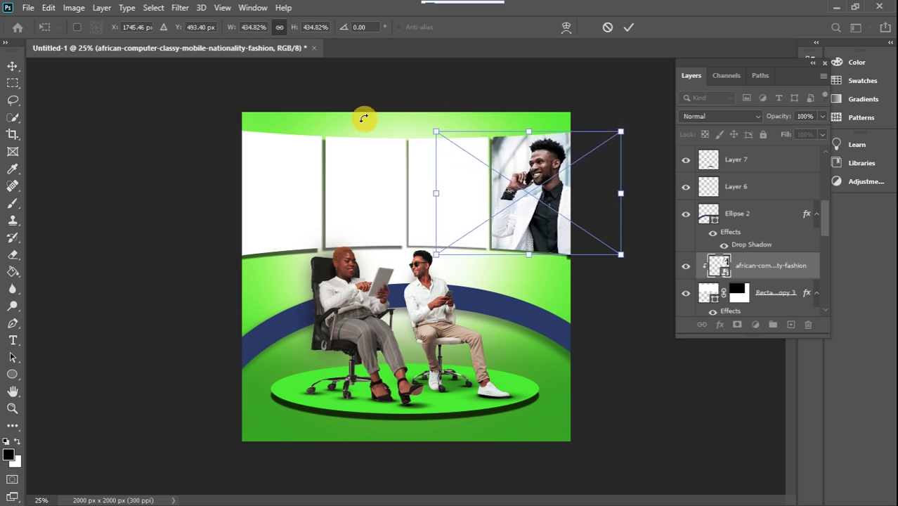
pyautogui.click(13, 66)
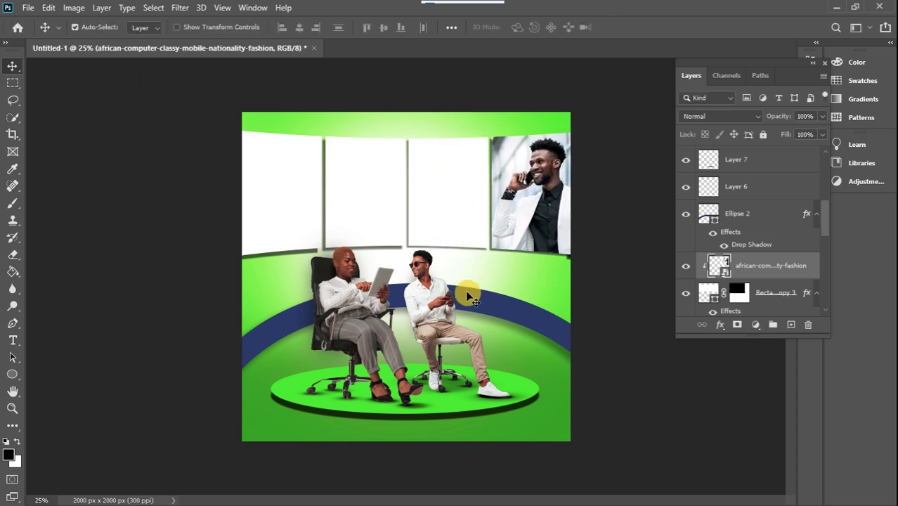
# Place the closeup-shot-black-female-smiling-her-phone-with-fabrics-front-her image from the New stock folder directly above the Rectangle 1 copy 2 layer.
pyautogui.click(448, 185)
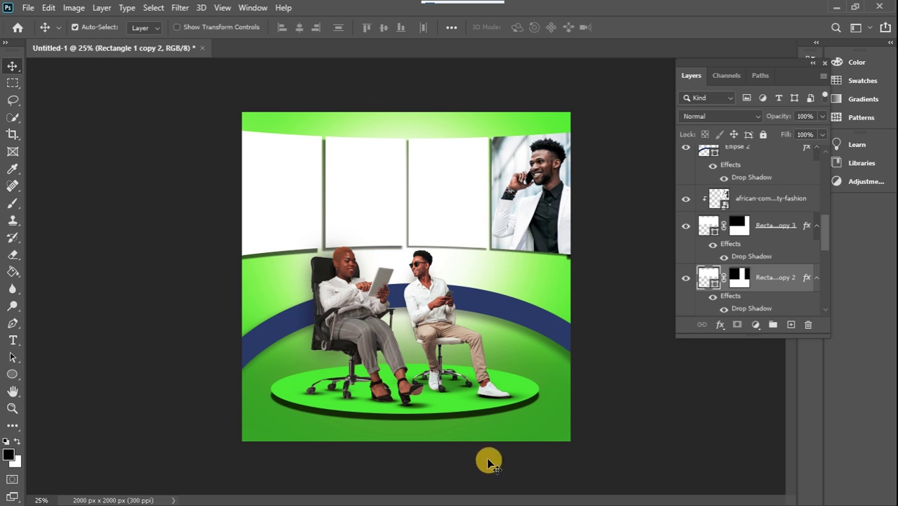
pyautogui.moveTo(897, 14)
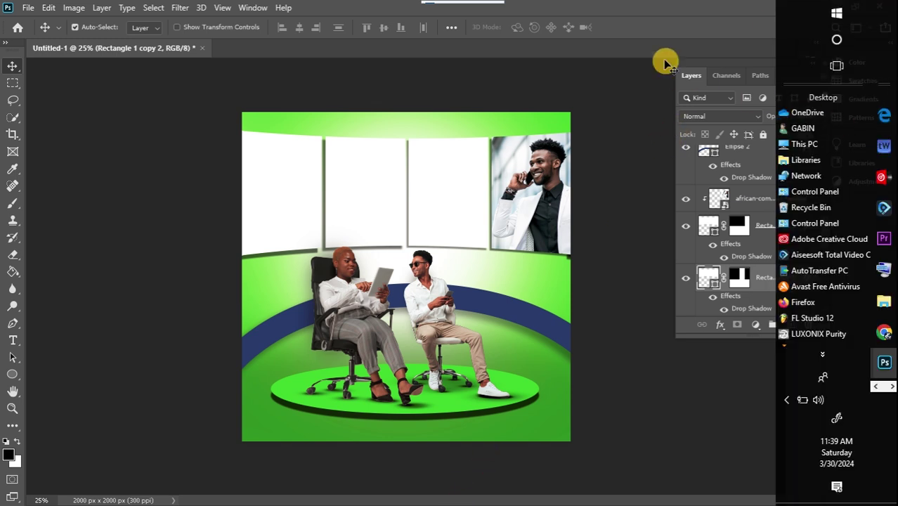
pyautogui.click(883, 301)
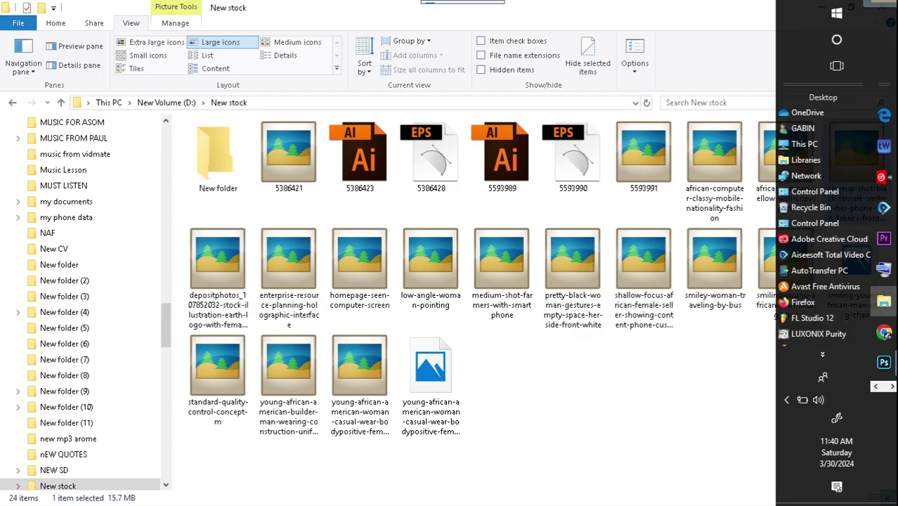
pyautogui.moveTo(883, 360)
pyautogui.moveTo(884, 360); pyautogui.dragTo(432, 201)
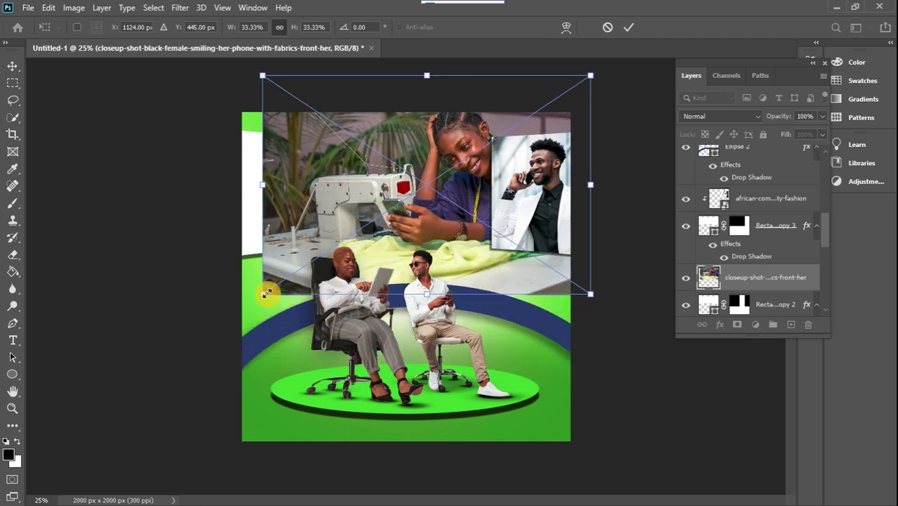
# Scale the seamstress photo to about 17.8%, clip it to Rectangle 1 copy 2, and position it in the third wall panel.
pyautogui.moveTo(262, 293); pyautogui.dragTo(415, 192)
pyautogui.moveTo(444, 157); pyautogui.dragTo(377, 204)
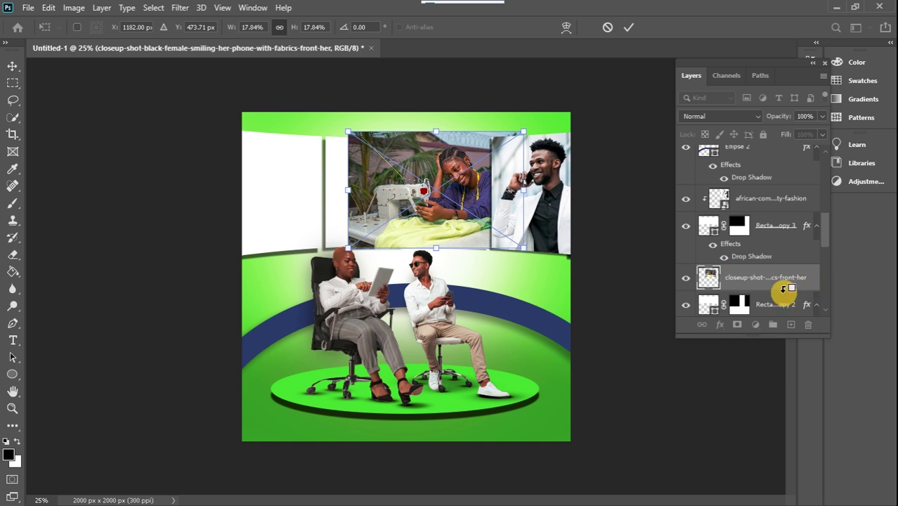
pyautogui.keyDown('alt'); pyautogui.click(782, 288); pyautogui.keyUp('alt')
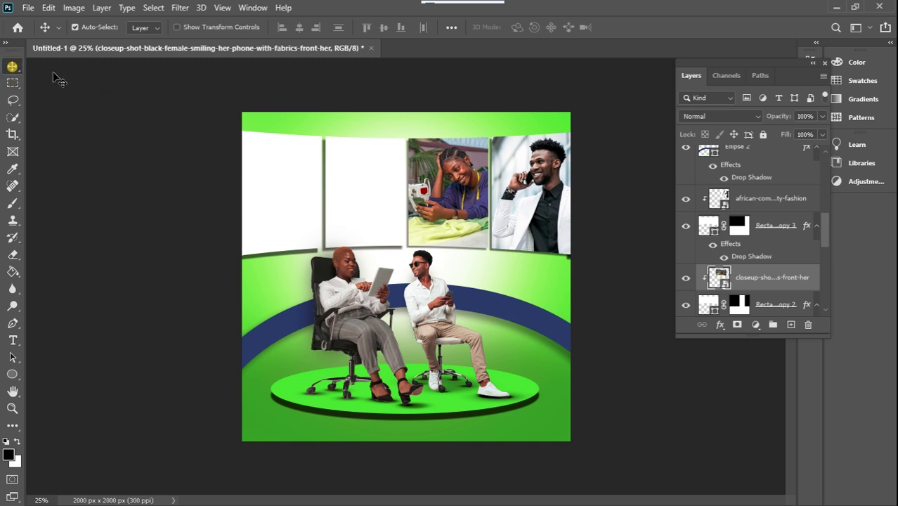
pyautogui.click(445, 186)
pyautogui.moveTo(455, 188); pyautogui.dragTo(452, 188)
# Place the shallow-focus-african-female-seller-showing-content-phone-customer-market image from the New stock folder above Rectangle 1 copy at about 36% scale.
pyautogui.click(366, 192)
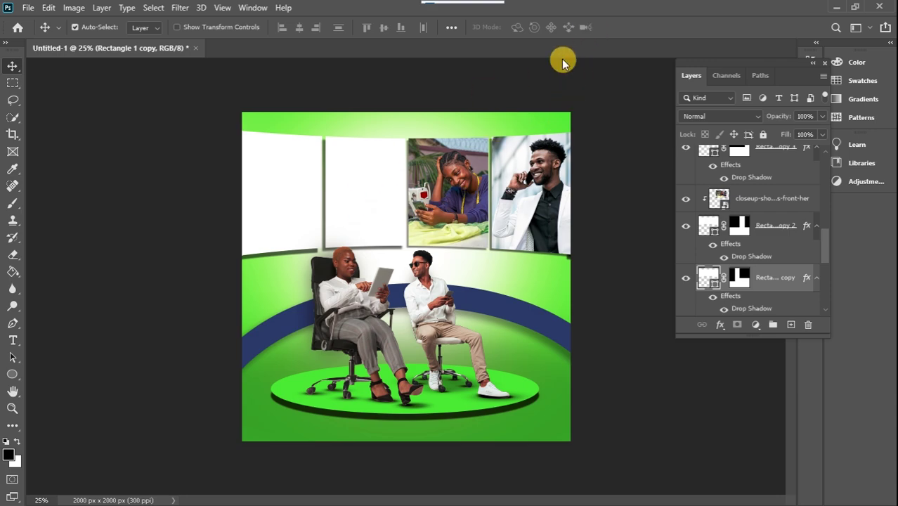
pyautogui.moveTo(896, 4)
pyautogui.click(878, 383)
pyautogui.moveTo(645, 270); pyautogui.dragTo(426, 285)
pyautogui.moveTo(324, 232); pyautogui.dragTo(322, 229)
pyautogui.moveTo(348, 306); pyautogui.dragTo(325, 267)
pyautogui.click(13, 64)
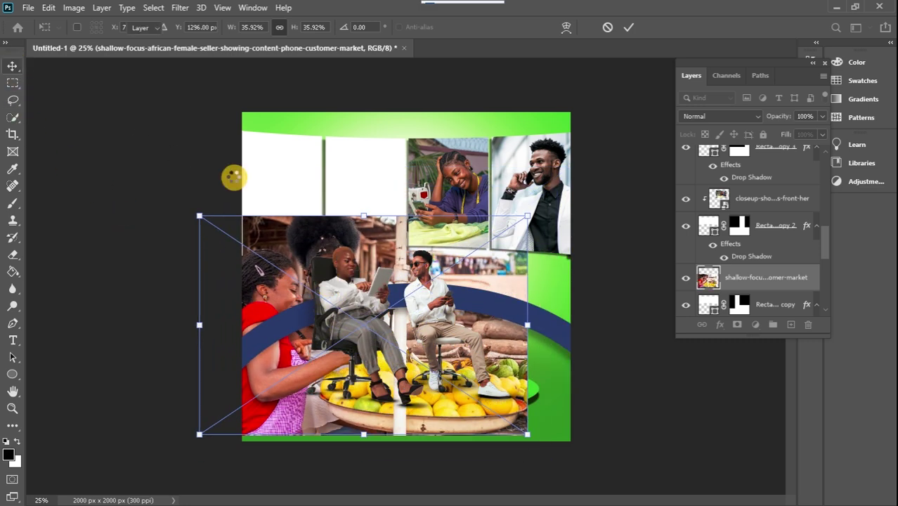
# Move the market photo layer directly above Rectangle 1, clip it to that shape, and shift the image up into the leftmost wall panel.
pyautogui.click(282, 177)
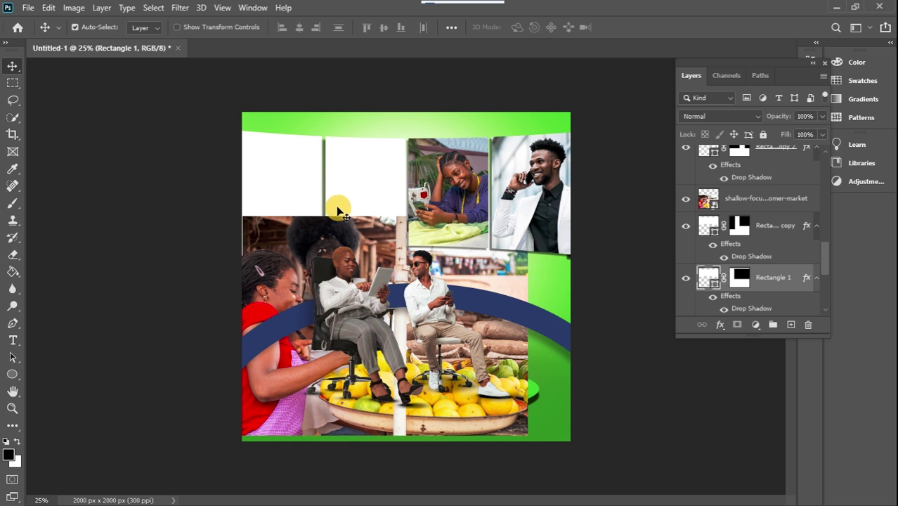
pyautogui.moveTo(776, 201); pyautogui.dragTo(780, 265)
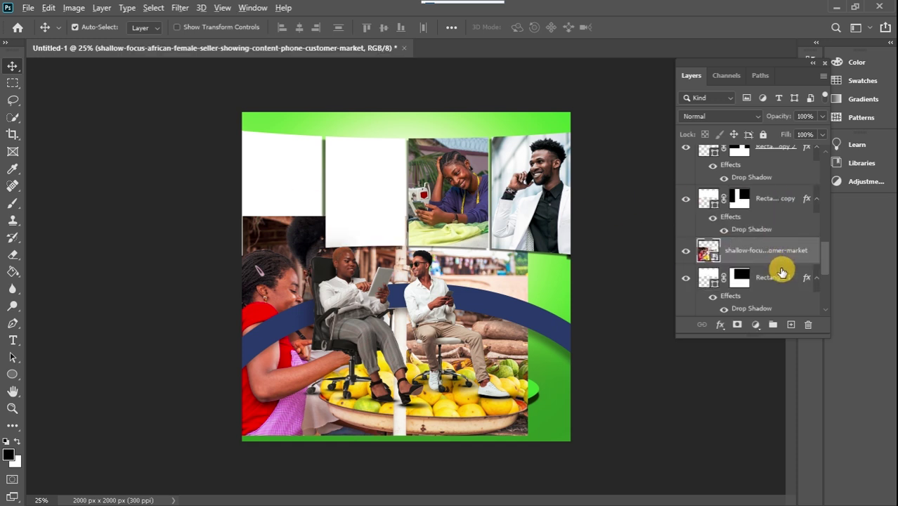
pyautogui.keyDown('alt'); pyautogui.click(782, 261); pyautogui.keyUp('alt')
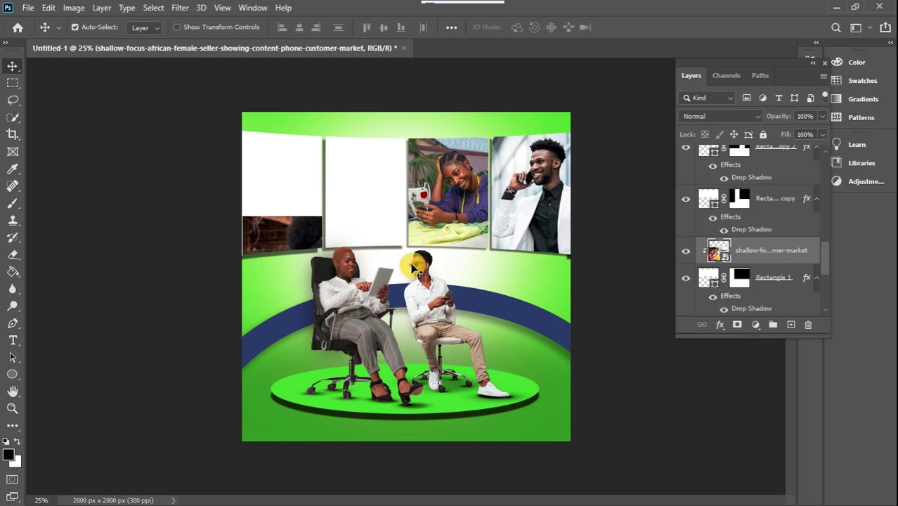
pyautogui.moveTo(286, 220); pyautogui.dragTo(256, 155)
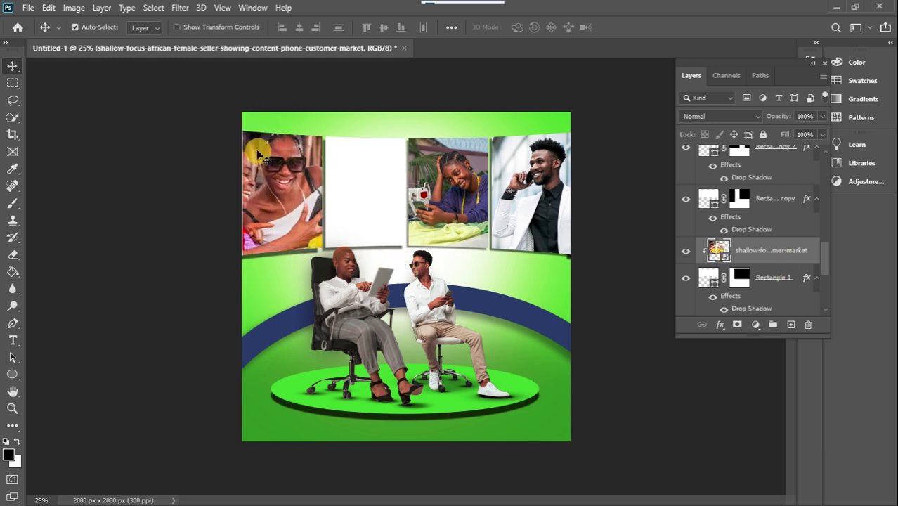
# Scale the market photo to about 24.15% and position both women's faces within the leftmost wall panel.
pyautogui.hotkey('ctrl', 't')
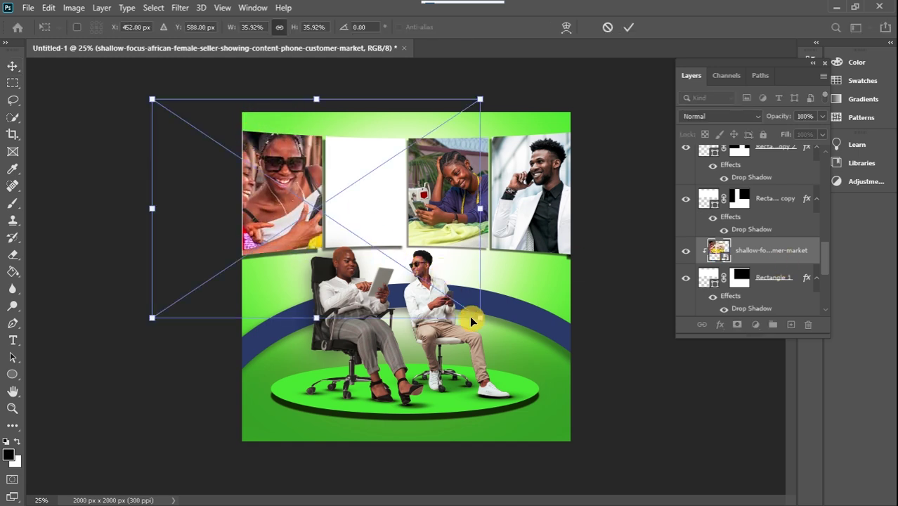
pyautogui.moveTo(479, 317); pyautogui.dragTo(365, 278)
pyautogui.moveTo(285, 204); pyautogui.dragTo(313, 233)
pyautogui.moveTo(180, 128)
pyautogui.mouseDown()
pyautogui.moveTo(208, 134)
pyautogui.moveTo(194, 120)
pyautogui.moveTo(186, 131)
pyautogui.mouseUp()
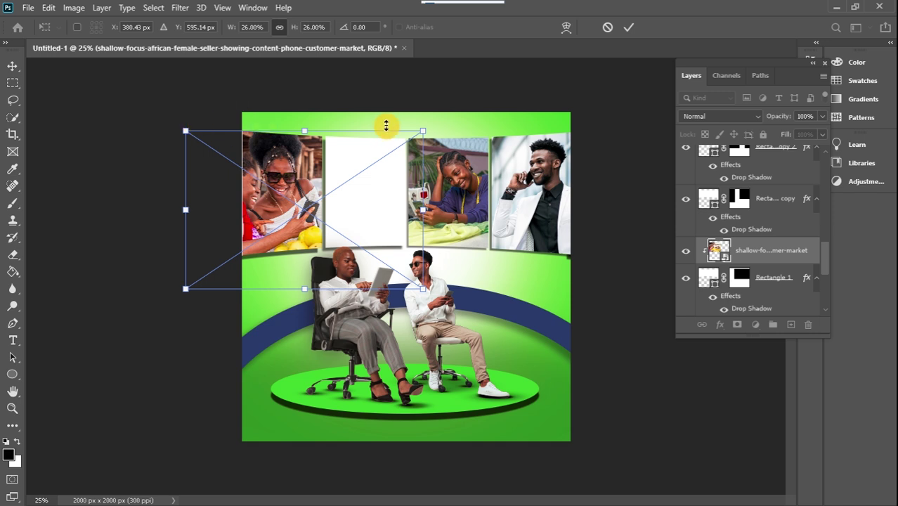
pyautogui.moveTo(422, 130); pyautogui.dragTo(401, 134)
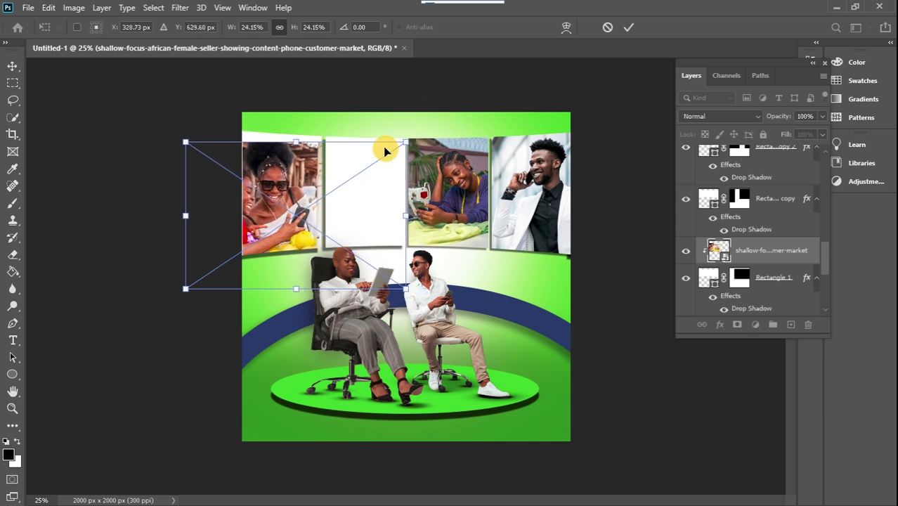
pyautogui.moveTo(290, 181); pyautogui.dragTo(312, 166)
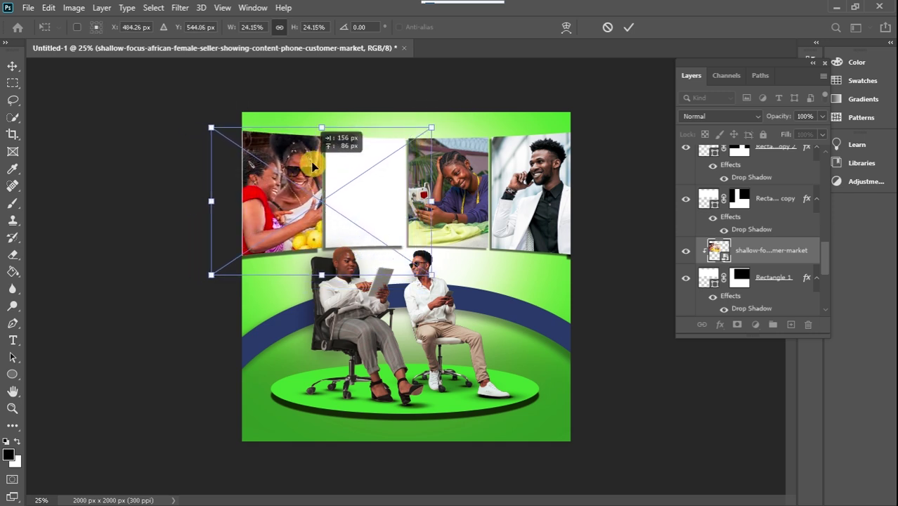
pyautogui.click(9, 68)
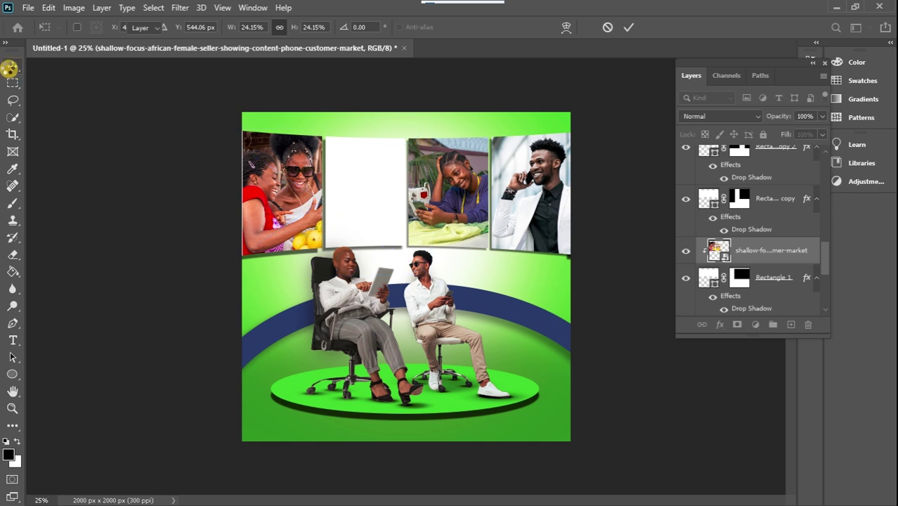
# Add an empty layer above Rectangle 1 copy and recolor that second wall panel with the green sampled from the round platform.
pyautogui.click(366, 193)
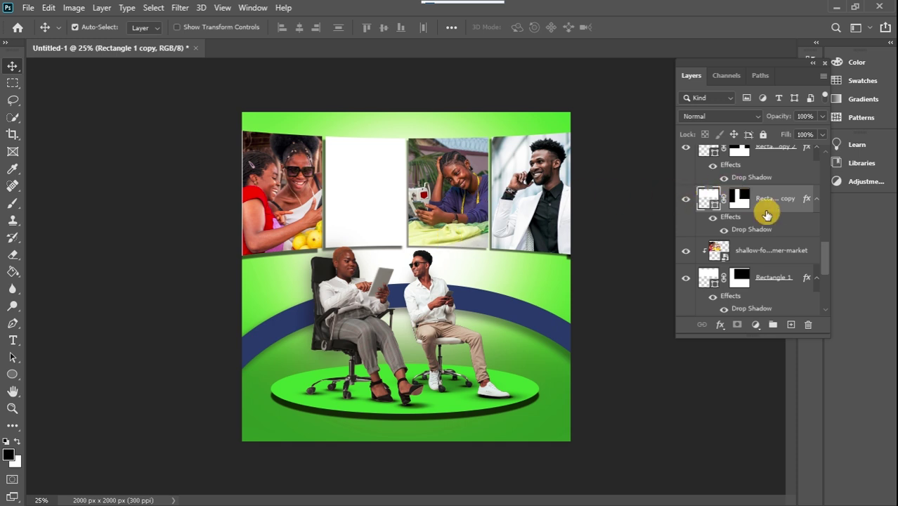
pyautogui.click(791, 324)
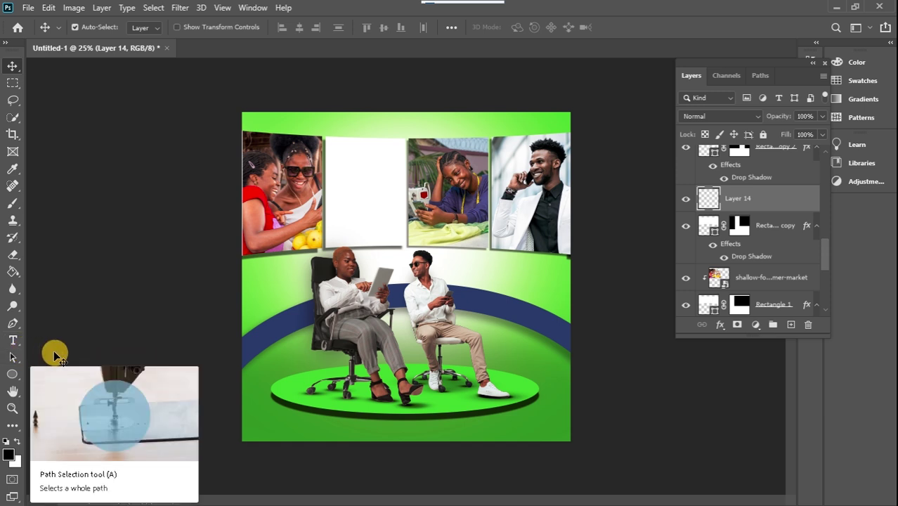
pyautogui.click(365, 234)
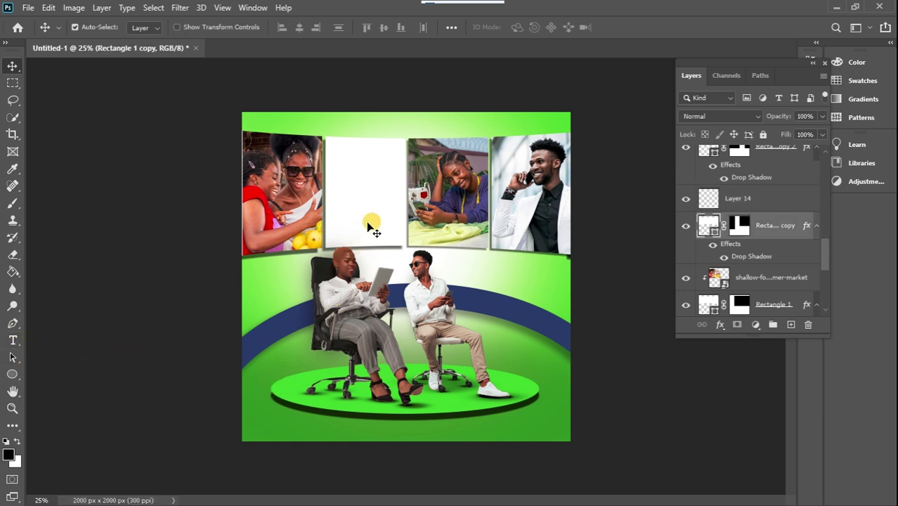
pyautogui.doubleClick(712, 234)
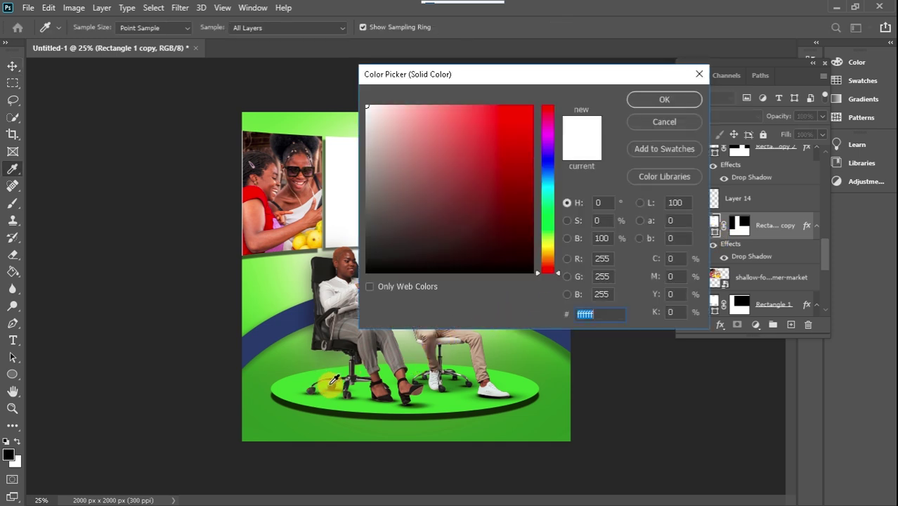
pyautogui.click(335, 372)
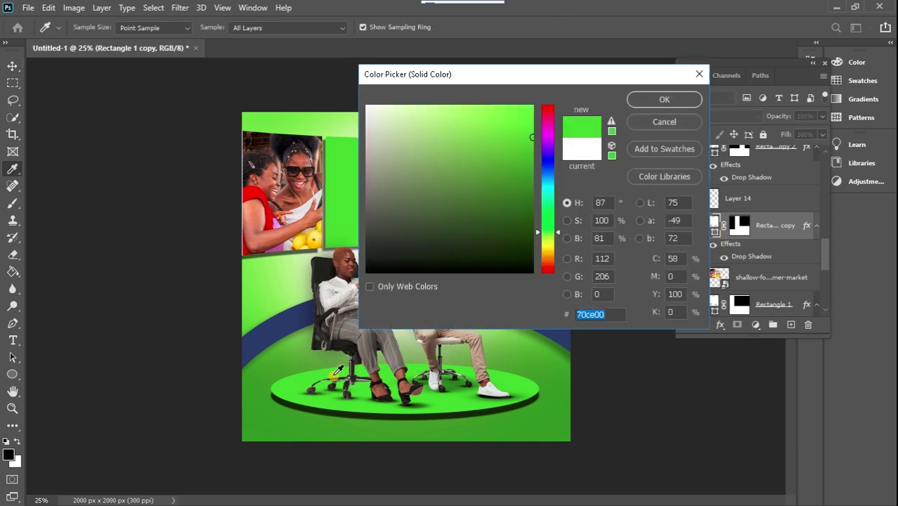
pyautogui.click(647, 96)
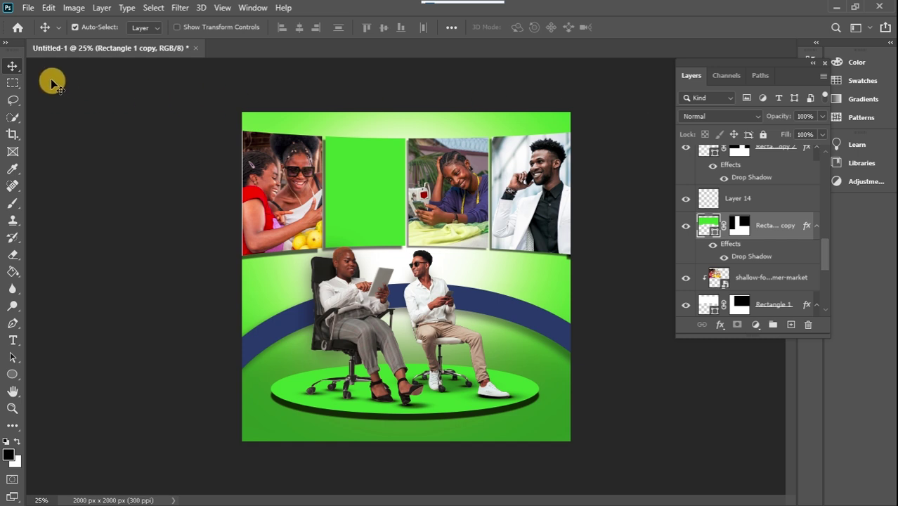
# Draw a rectangle of about 400 × 576 px inside the green wall panel on a new layer directly above Rectangle 1 copy.
pyautogui.click(12, 374)
pyautogui.click(64, 373)
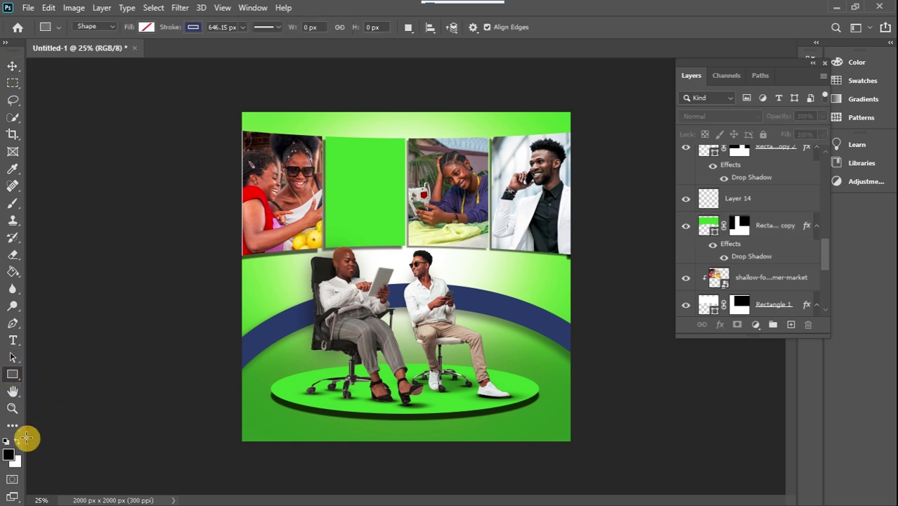
pyautogui.click(775, 225)
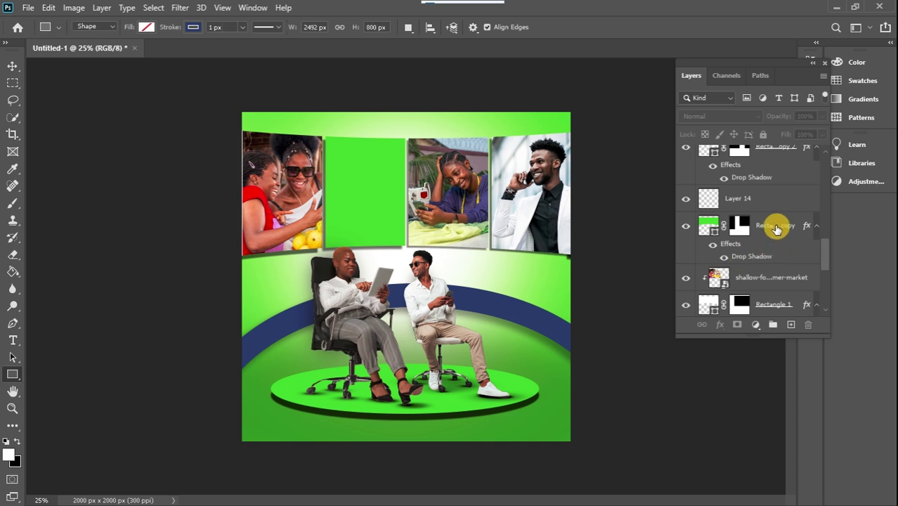
pyautogui.click(791, 325)
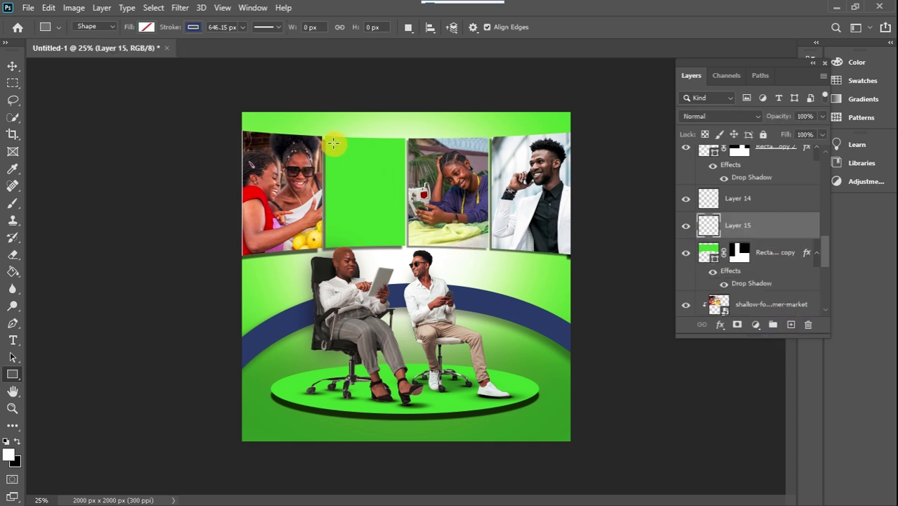
pyautogui.moveTo(332, 142); pyautogui.dragTo(397, 236)
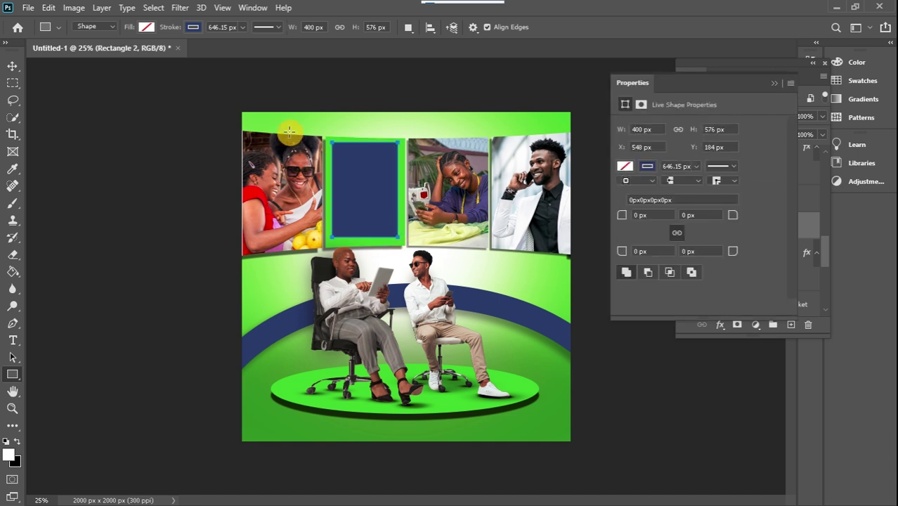
# Give the new rectangle in the green panel a white fill and remove its stroke.
pyautogui.click(145, 25)
pyautogui.click(63, 97)
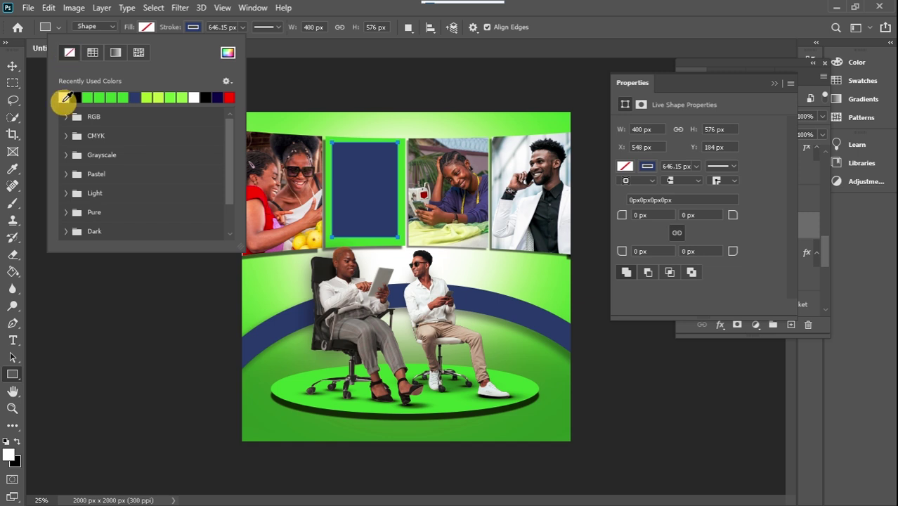
pyautogui.click(192, 27)
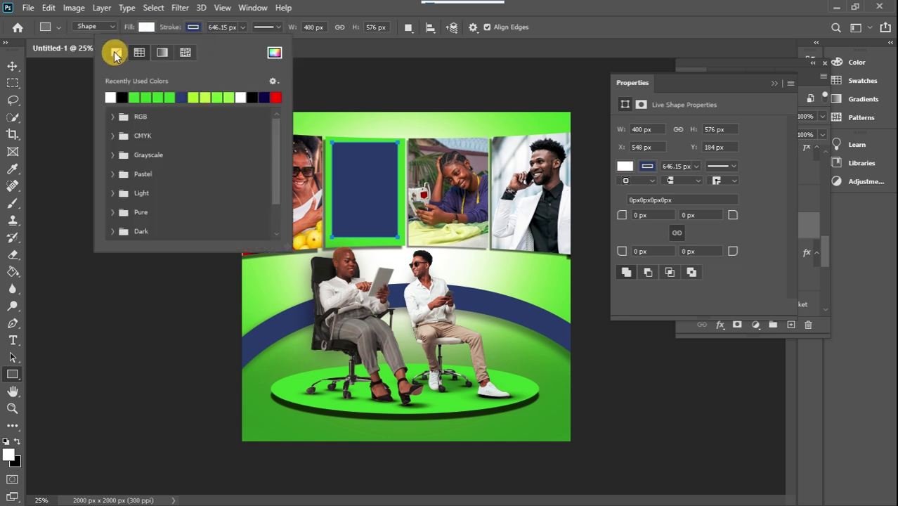
pyautogui.click(116, 54)
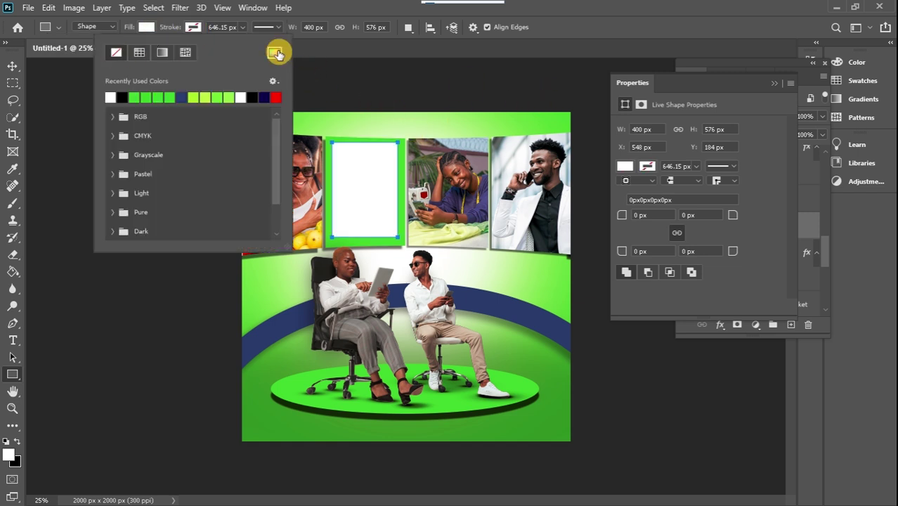
pyautogui.click(774, 82)
pyautogui.click(774, 83)
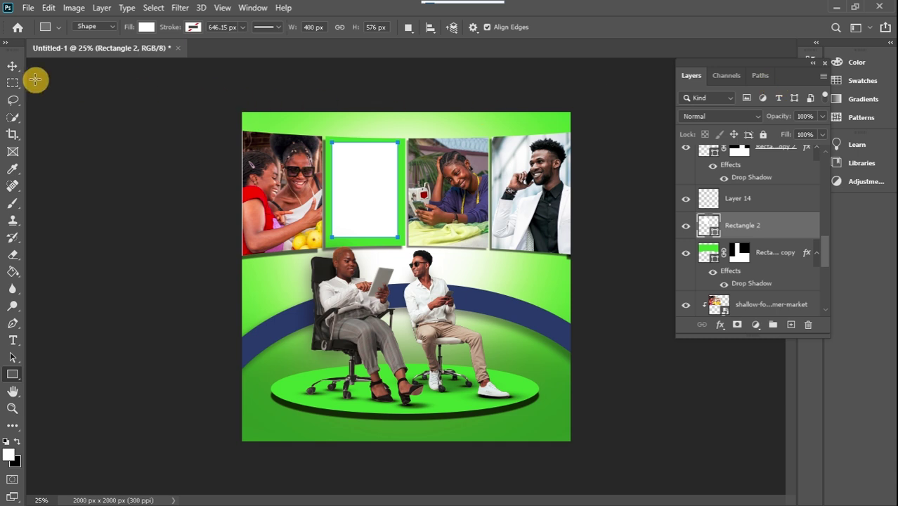
# Skew the white rectangle by pulling its lower-left corner down to follow the slanted bottom edge of the green panel.
pyautogui.click(13, 65)
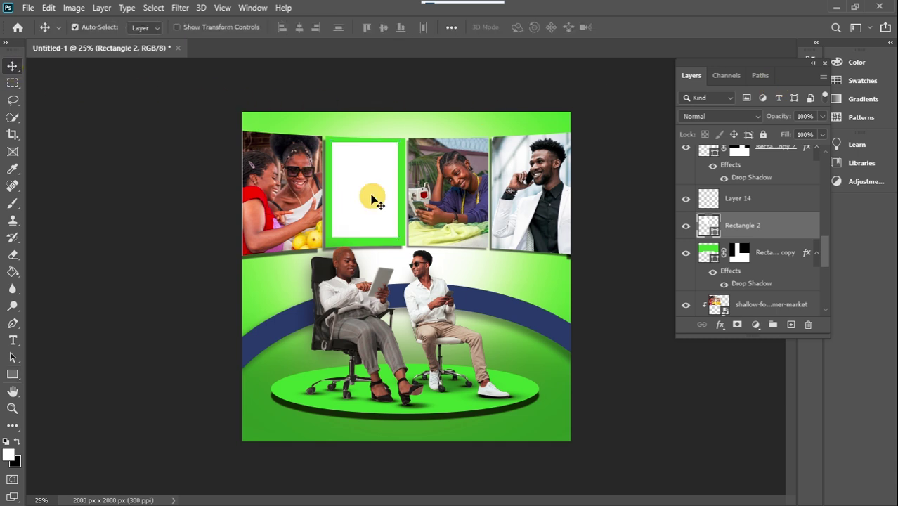
pyautogui.hotkey('ctrl', 't')
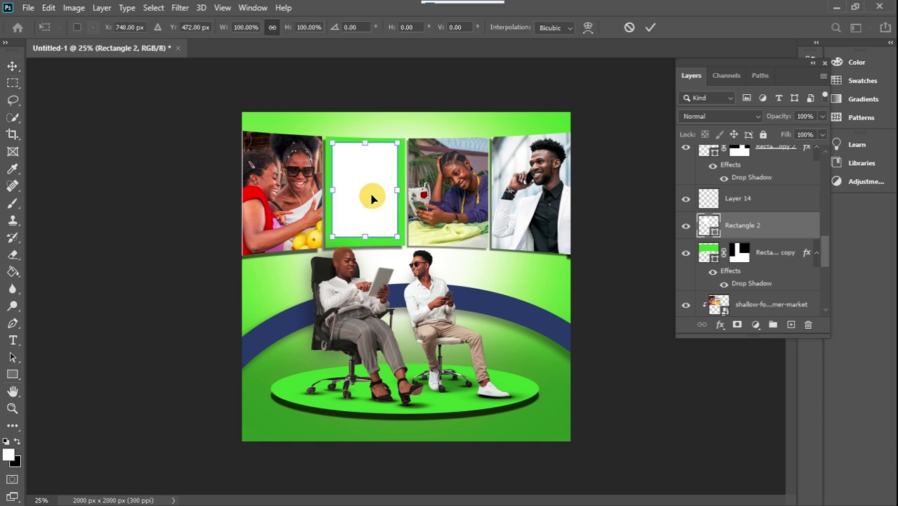
pyautogui.rightClick(372, 199)
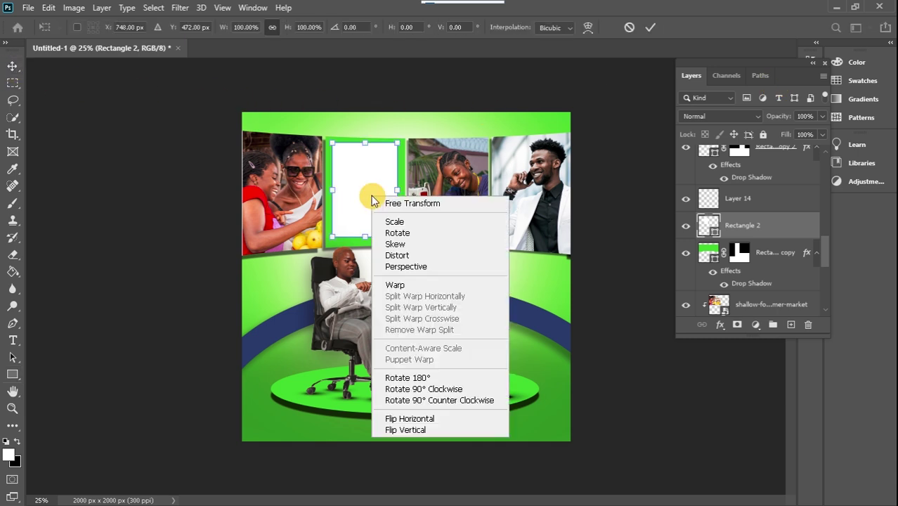
pyautogui.click(399, 244)
pyautogui.moveTo(397, 239); pyautogui.dragTo(332, 247)
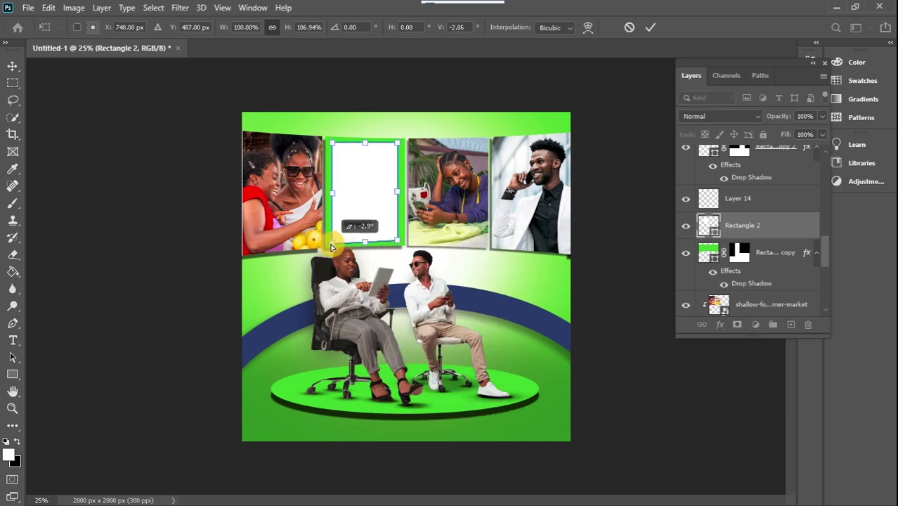
pyautogui.moveTo(397, 243); pyautogui.dragTo(396, 243)
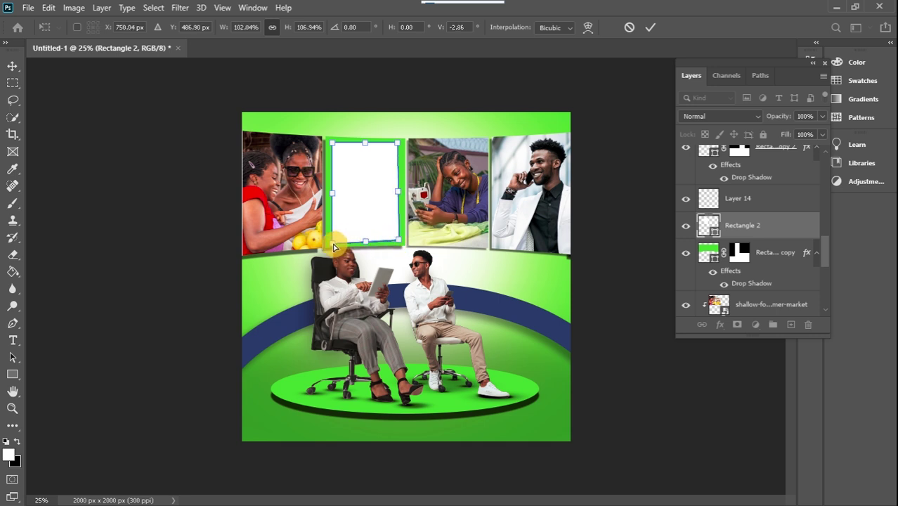
pyautogui.moveTo(335, 246); pyautogui.dragTo(332, 245)
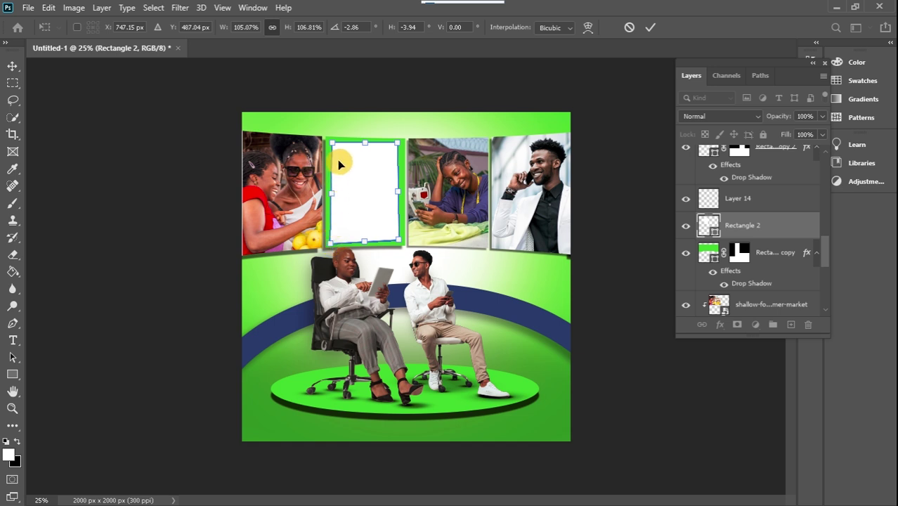
# Fine-tune the white rectangle's corners so an even green border frames it within the panel, and apply the transform.
pyautogui.moveTo(334, 147); pyautogui.dragTo(332, 144)
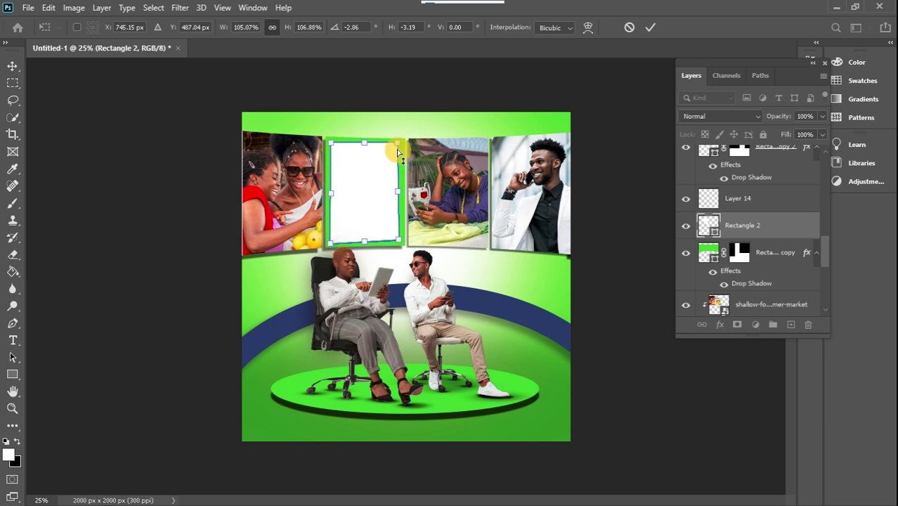
pyautogui.moveTo(397, 144); pyautogui.dragTo(401, 149)
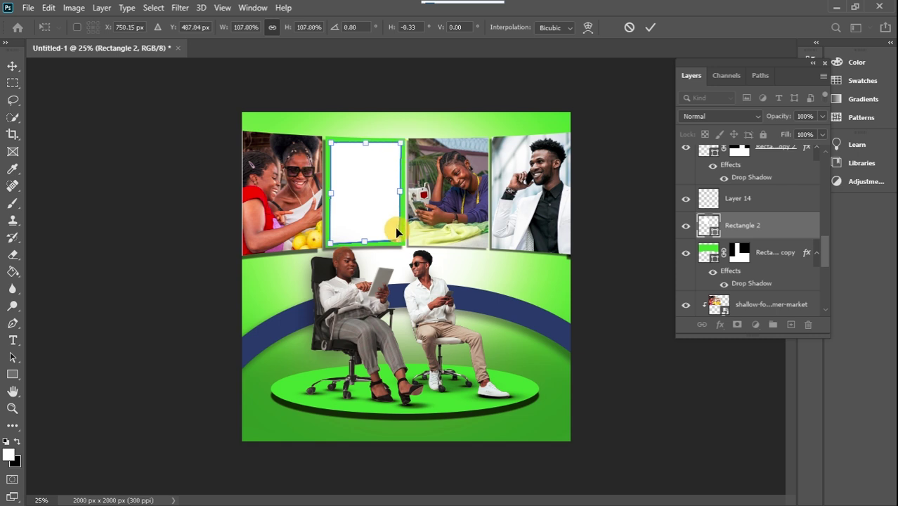
pyautogui.moveTo(398, 241); pyautogui.dragTo(400, 241)
pyautogui.moveTo(401, 143); pyautogui.dragTo(401, 143)
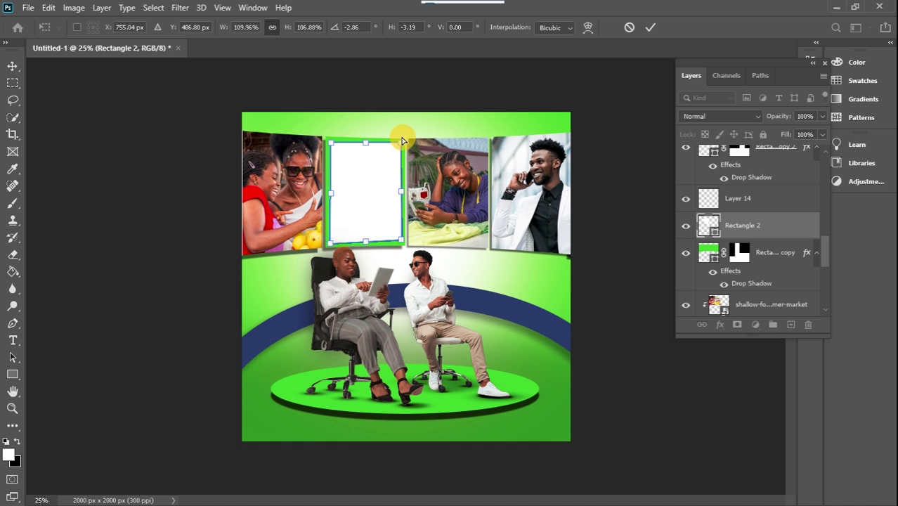
pyautogui.moveTo(331, 246); pyautogui.dragTo(332, 244)
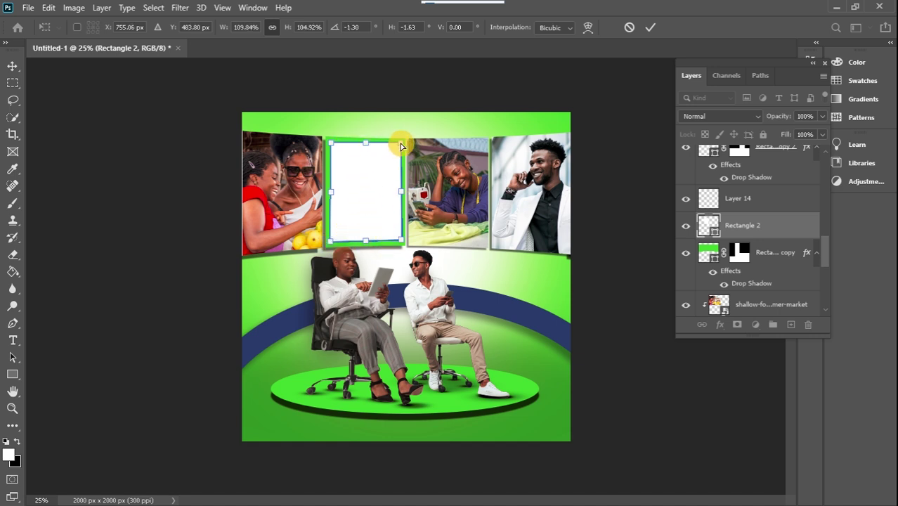
pyautogui.moveTo(398, 145); pyautogui.dragTo(403, 148)
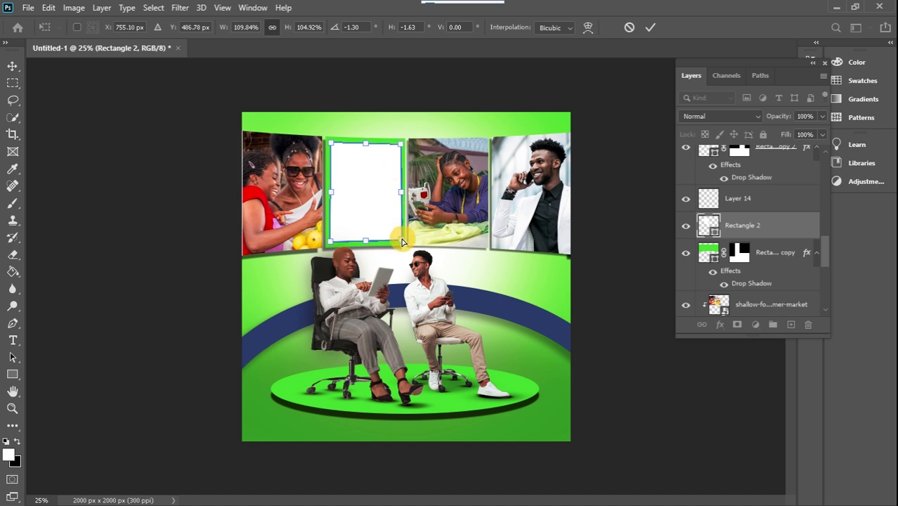
pyautogui.moveTo(402, 243); pyautogui.dragTo(400, 243)
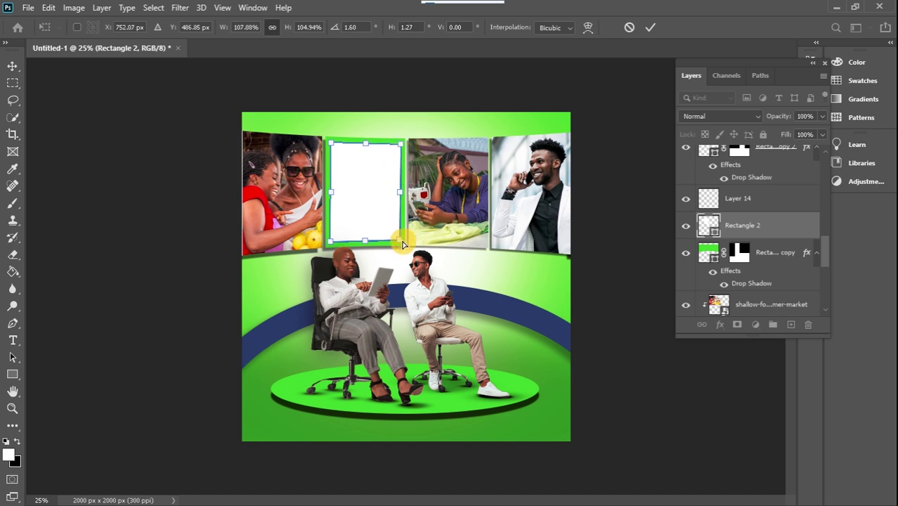
pyautogui.moveTo(403, 144); pyautogui.dragTo(399, 147)
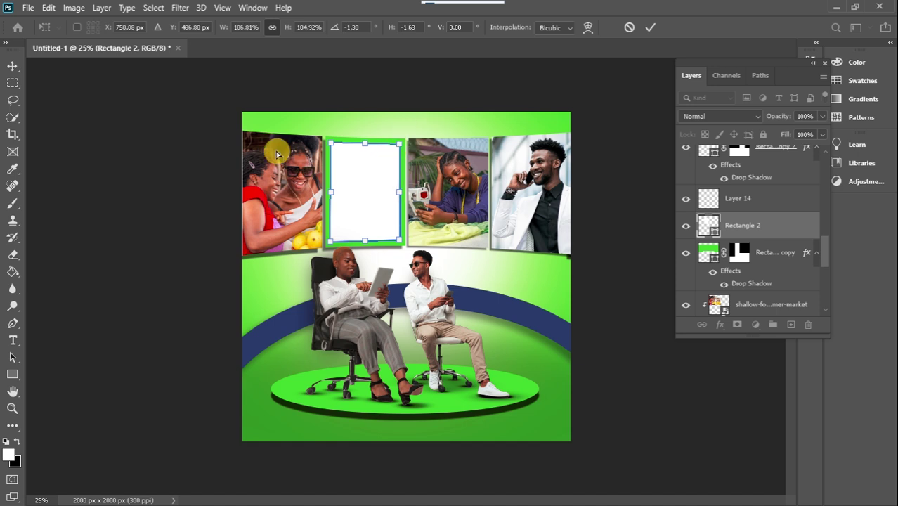
pyautogui.click(11, 65)
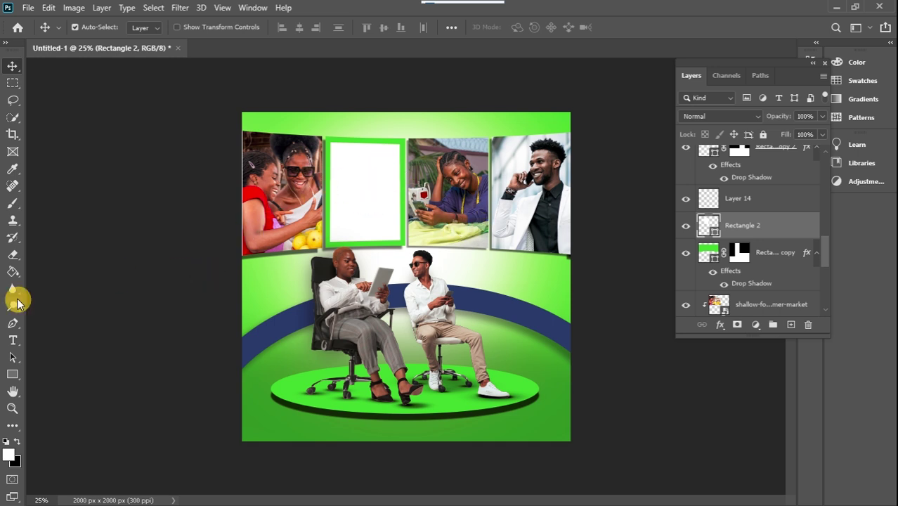
# Add placeholder text in Montserrat Regular, 36 pt, beside the seated man and move its layer to the top of the layer stack.
pyautogui.click(13, 340)
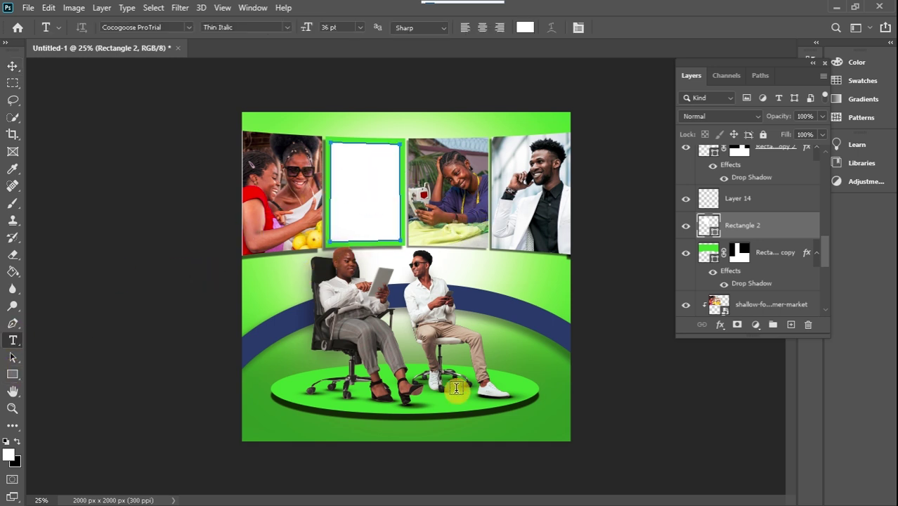
pyautogui.click(495, 321)
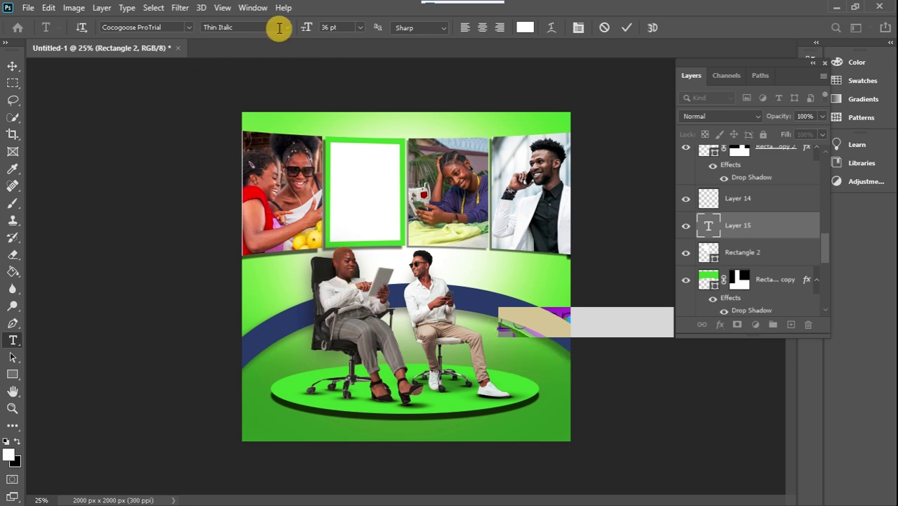
pyautogui.click(189, 28)
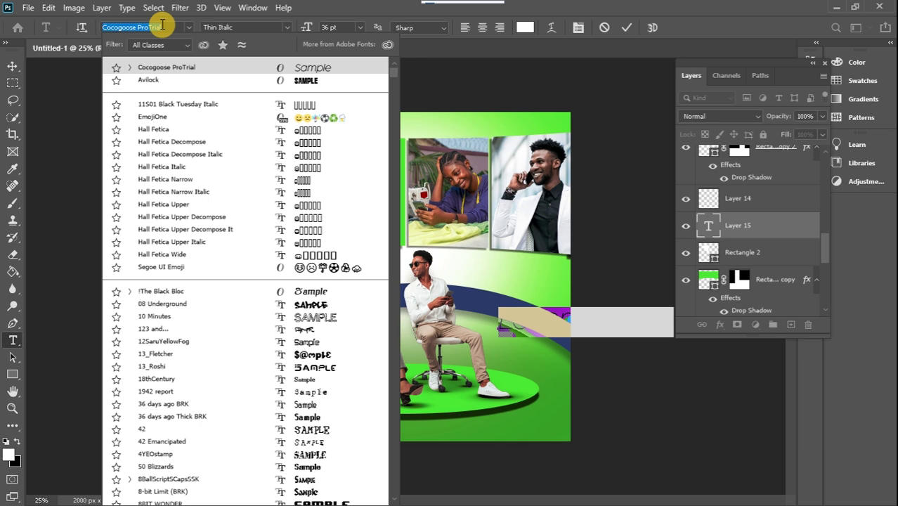
pyautogui.write('mont')
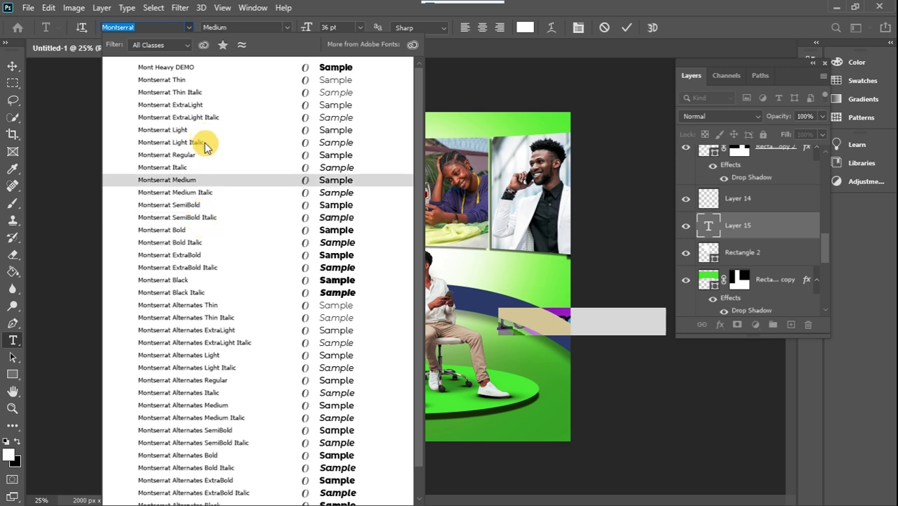
pyautogui.press('Escape')
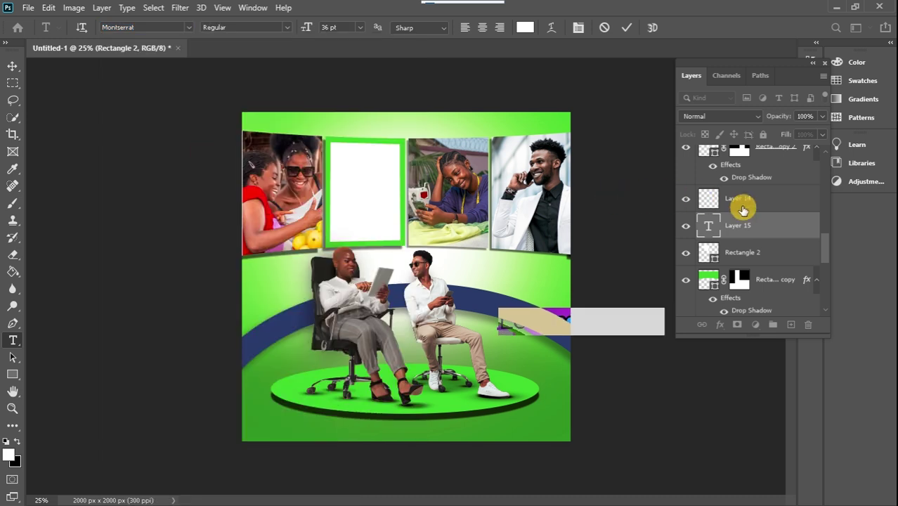
pyautogui.moveTo(765, 225); pyautogui.dragTo(746, 153)
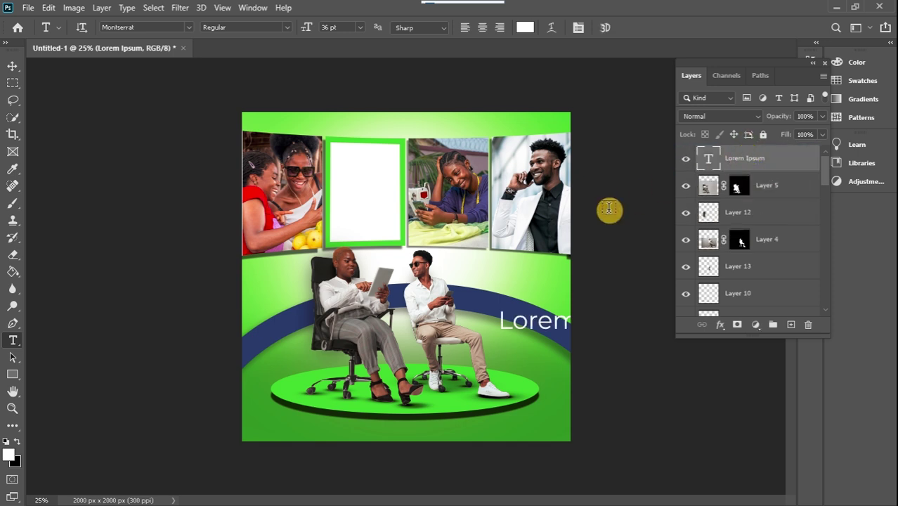
pyautogui.click(15, 69)
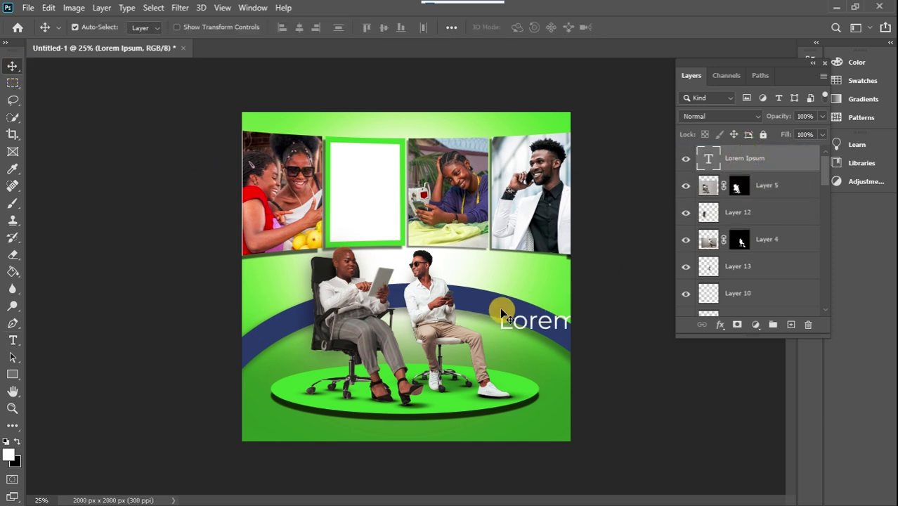
# Move the placeholder text across the seated people and color it navy blue #2c3875.
pyautogui.moveTo(541, 320); pyautogui.dragTo(357, 317)
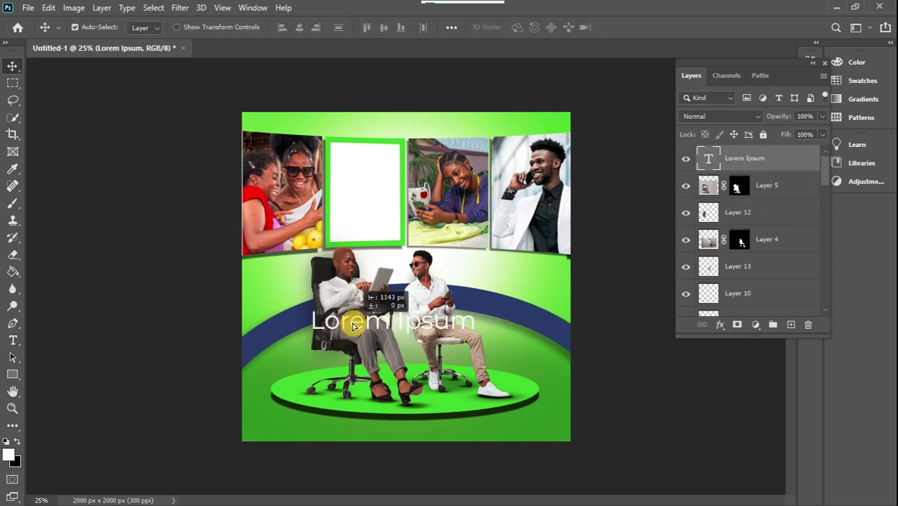
pyautogui.doubleClick(711, 158)
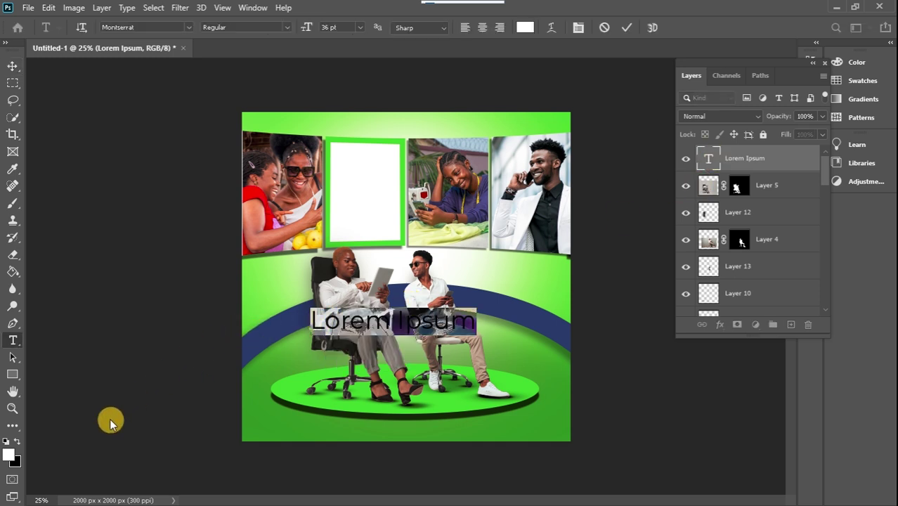
pyautogui.click(13, 455)
pyautogui.write('2c3875')
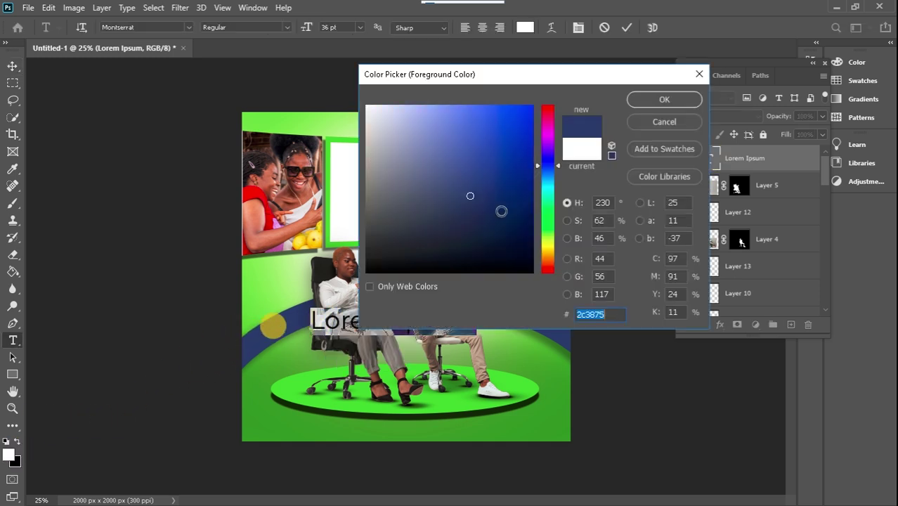
pyautogui.click(660, 99)
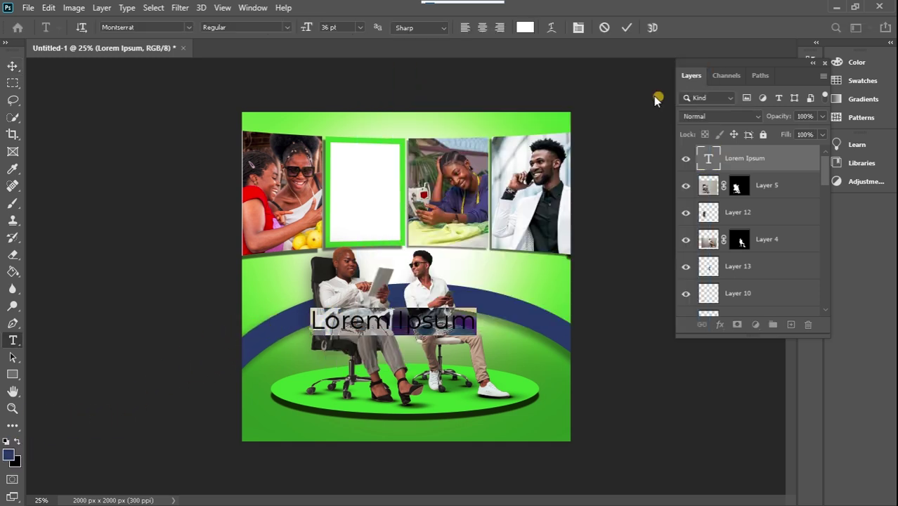
pyautogui.click(12, 66)
# Move the text up onto the white panel and set its size to 14 pt.
pyautogui.moveTo(386, 325); pyautogui.dragTo(386, 199)
pyautogui.doubleClick(385, 197)
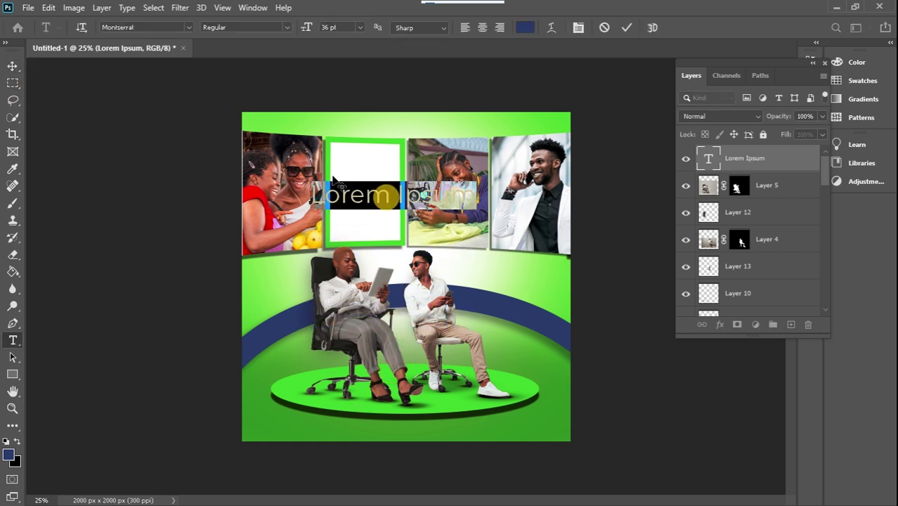
pyautogui.click(358, 27)
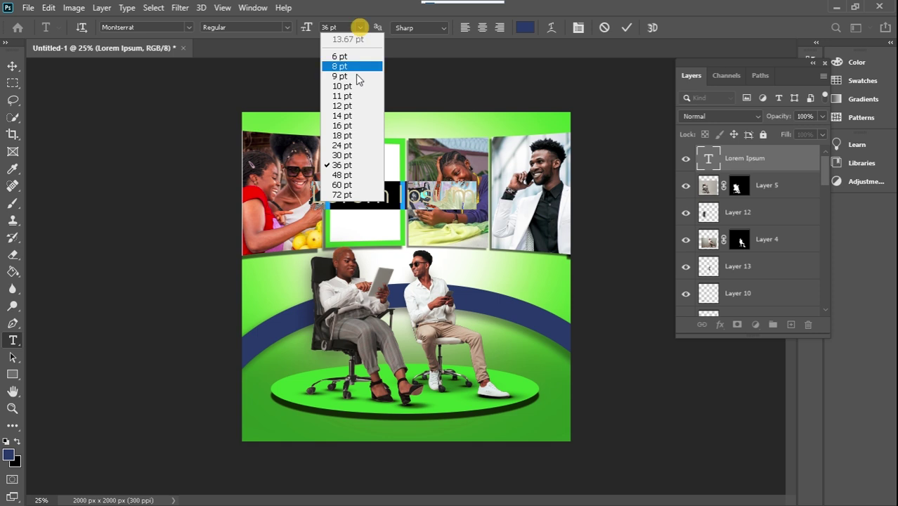
pyautogui.click(348, 116)
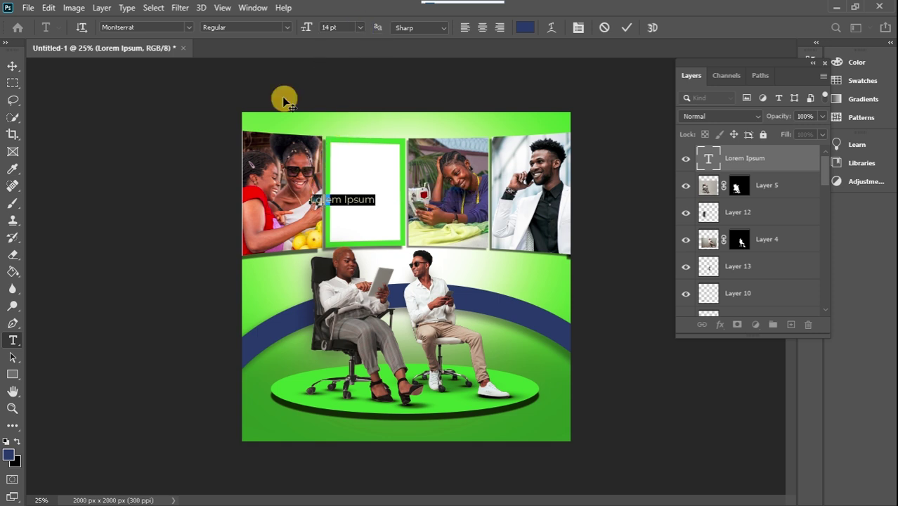
# Replace the placeholder text with "Let's talk" and position it in the middle of the white panel.
pyautogui.press('BackSpace')
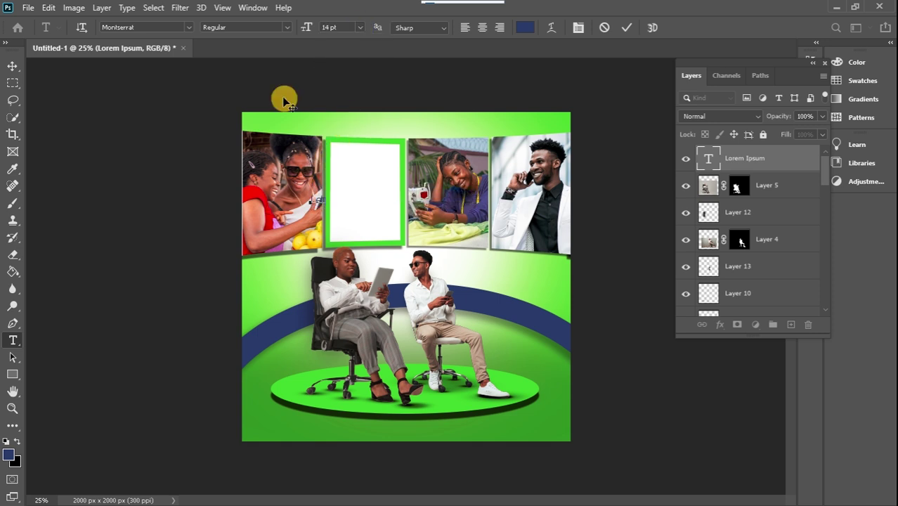
pyautogui.write("Let's talk")
pyautogui.click(13, 65)
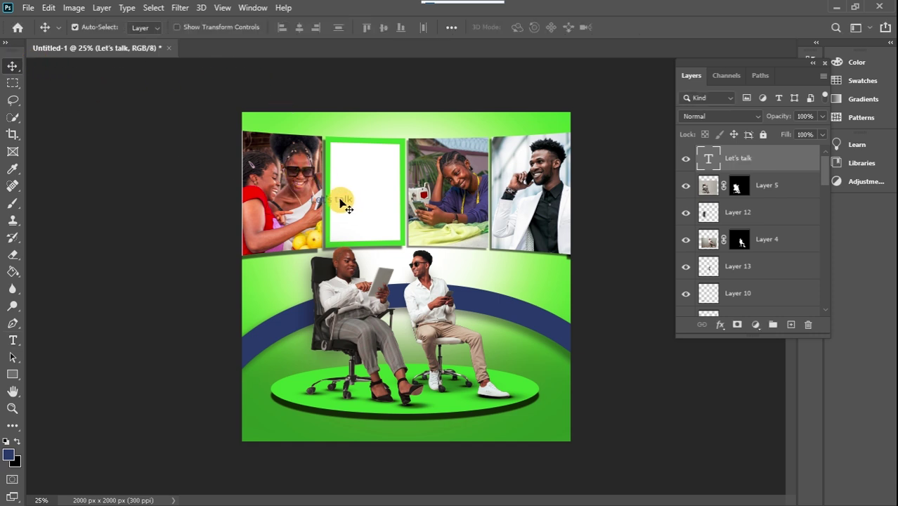
pyautogui.moveTo(343, 202); pyautogui.dragTo(374, 186)
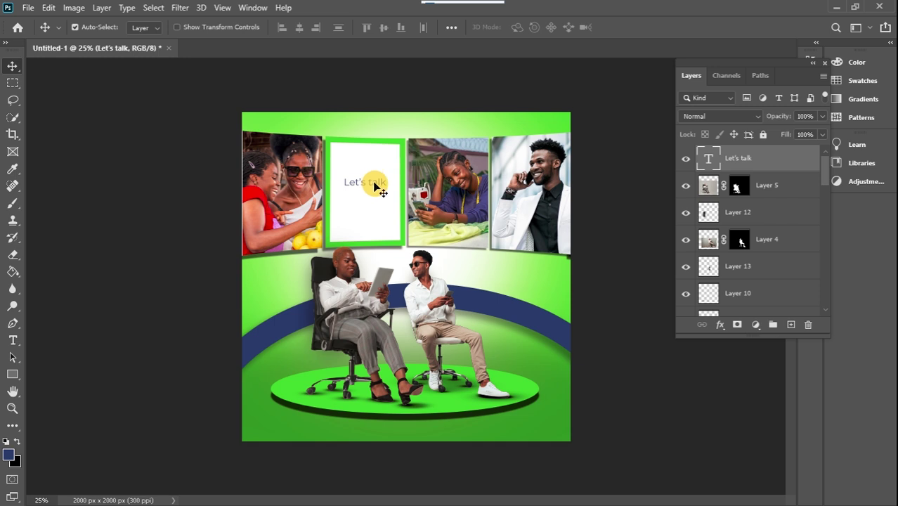
# Set the "Let's talk" text to the Montserrat Medium weight.
pyautogui.doubleClick(366, 183)
pyautogui.click(287, 27)
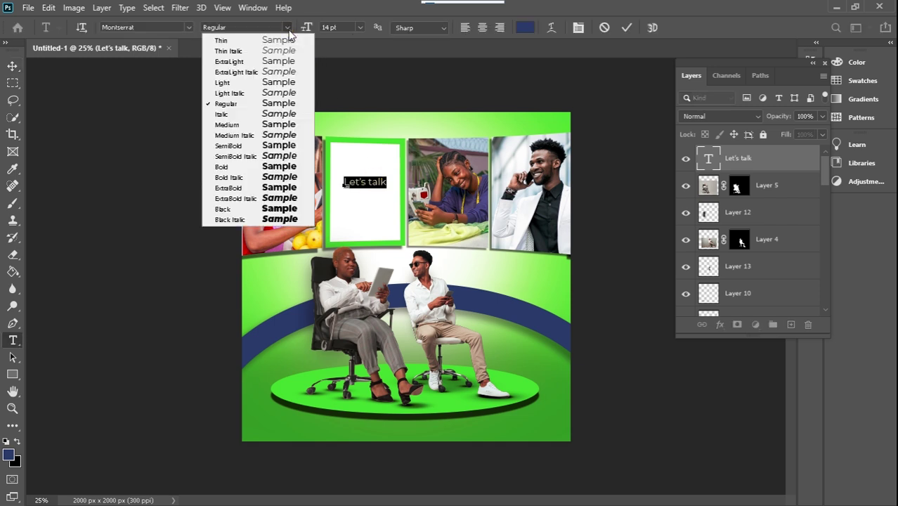
pyautogui.click(286, 125)
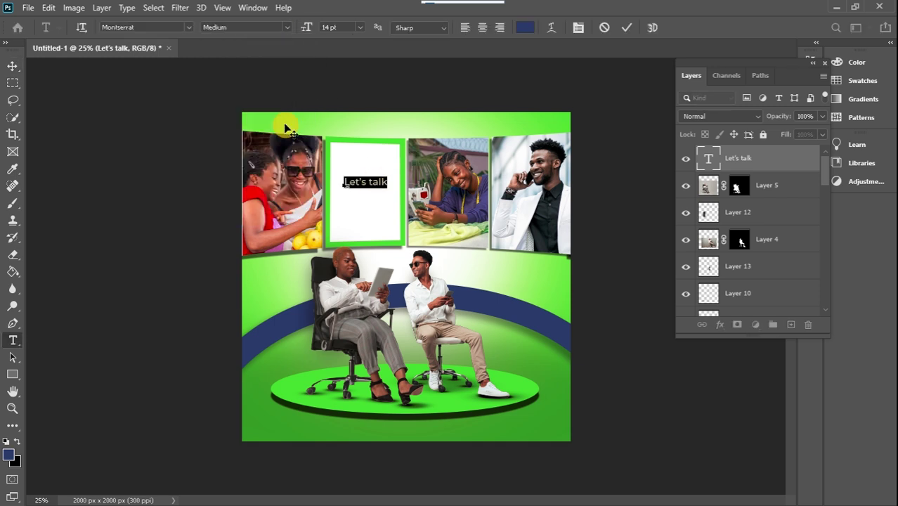
pyautogui.click(10, 67)
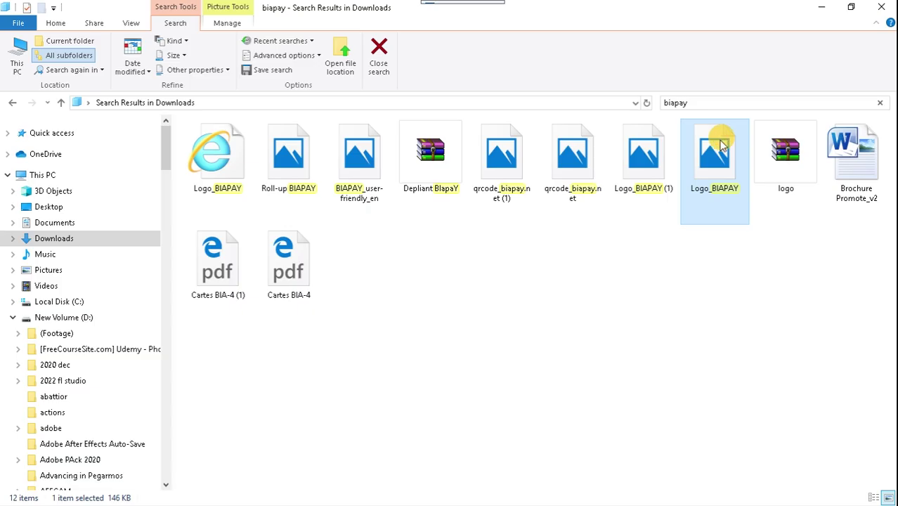
# Place the Logo_BIAPAY image from the Downloads folder, scale it to about 2.8%, and position it just beneath "Let's talk".
pyautogui.moveTo(713, 161); pyautogui.dragTo(366, 203)
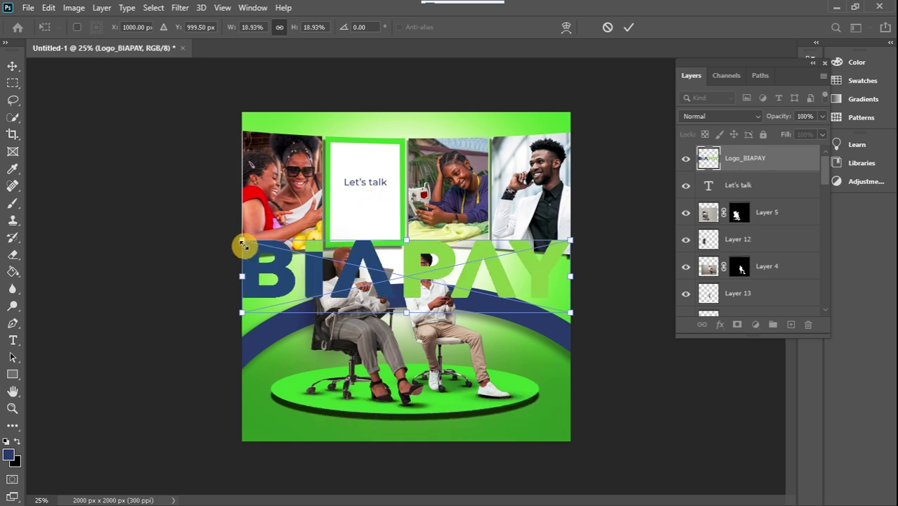
pyautogui.moveTo(242, 244); pyautogui.dragTo(465, 285)
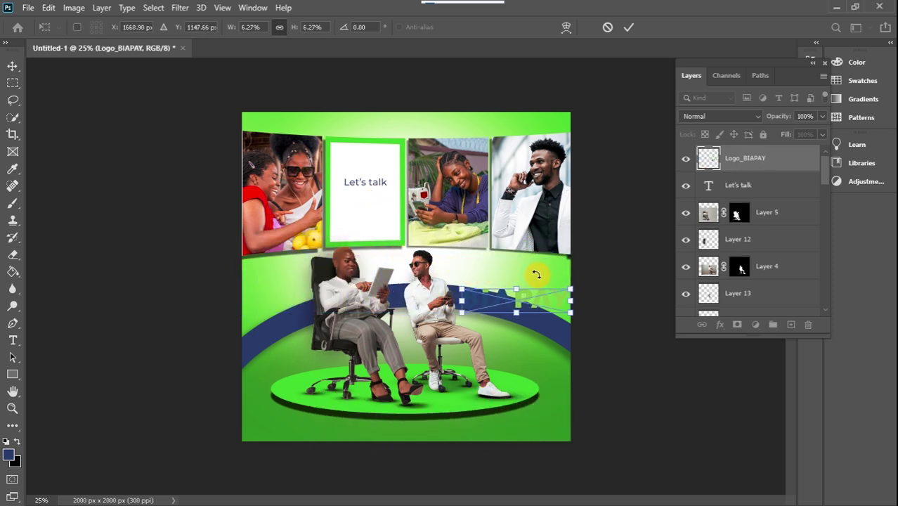
pyautogui.moveTo(529, 298); pyautogui.dragTo(377, 199)
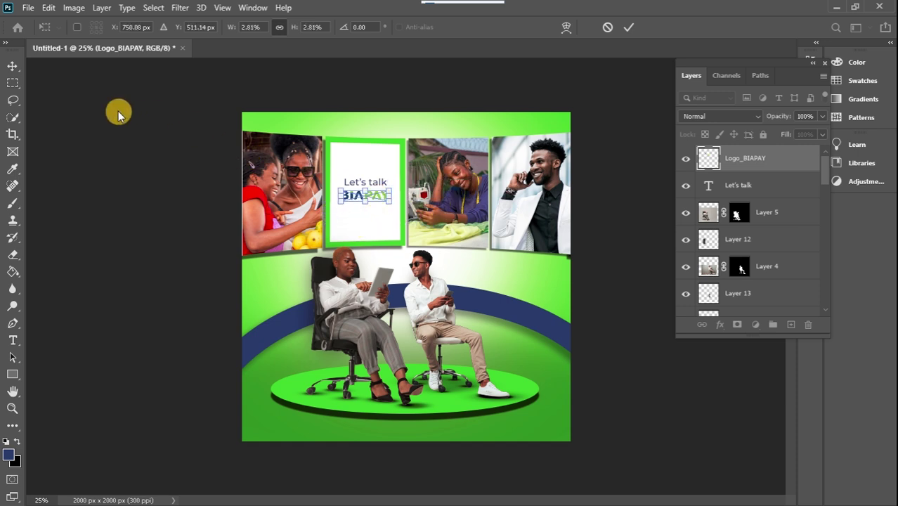
pyautogui.click(11, 66)
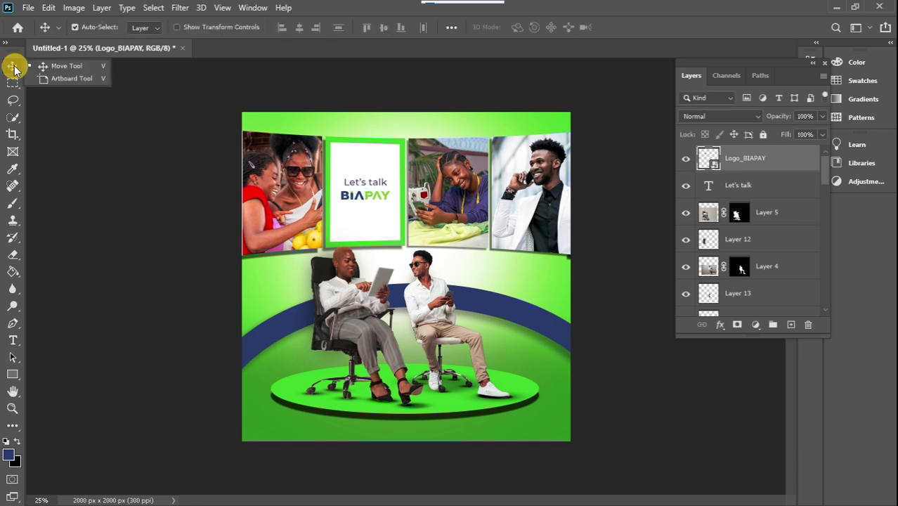
pyautogui.click(378, 200)
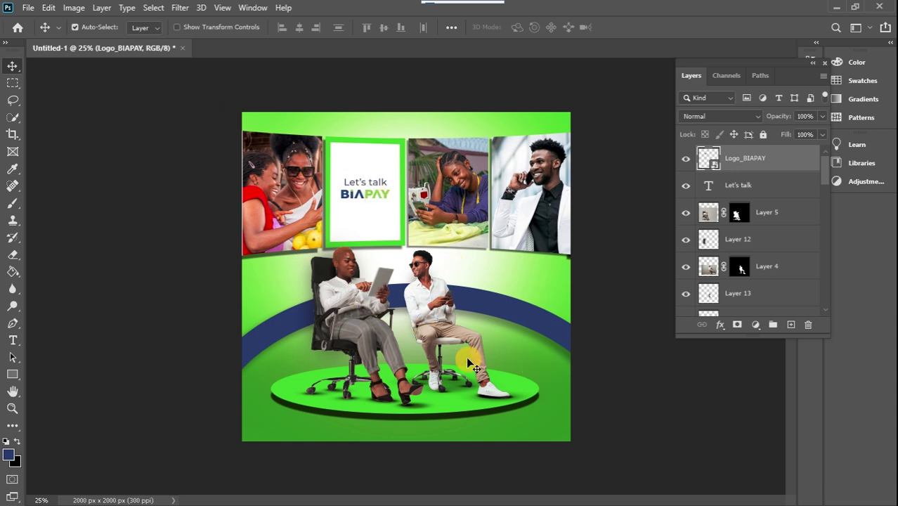
# Add a Curves adjustment clipped to the seated woman's layer and raise the upper midtones slightly to brighten her.
pyautogui.click(369, 319)
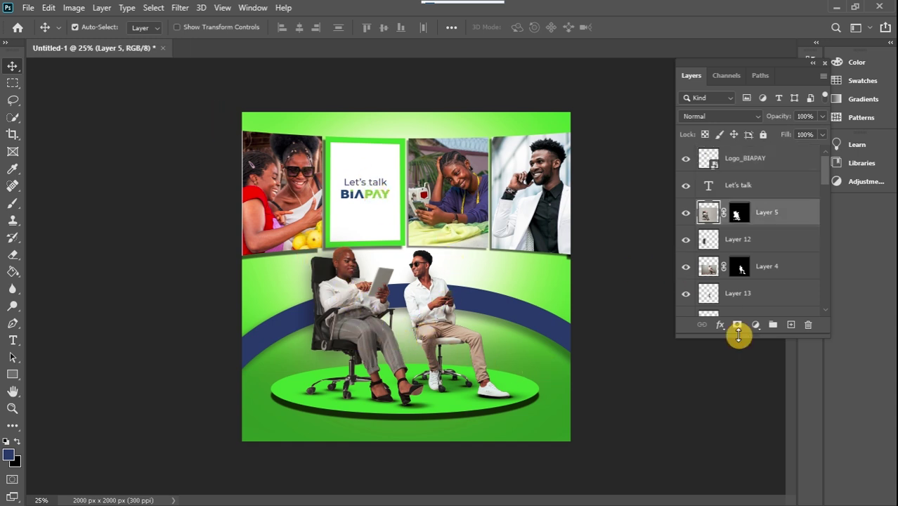
pyautogui.click(764, 327)
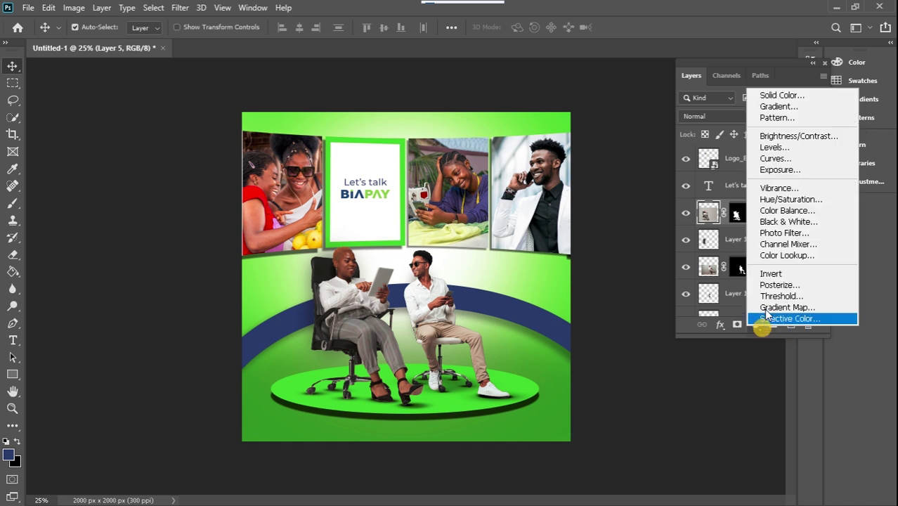
pyautogui.click(773, 158)
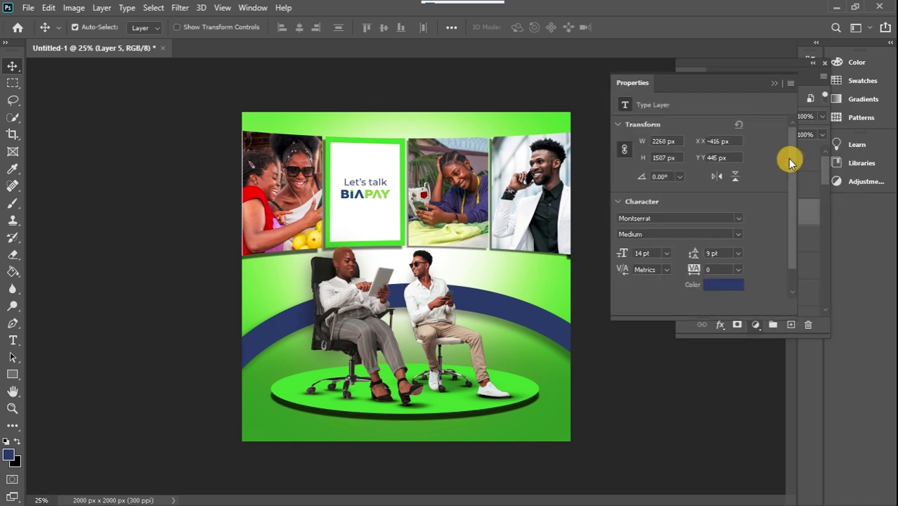
pyautogui.click(697, 308)
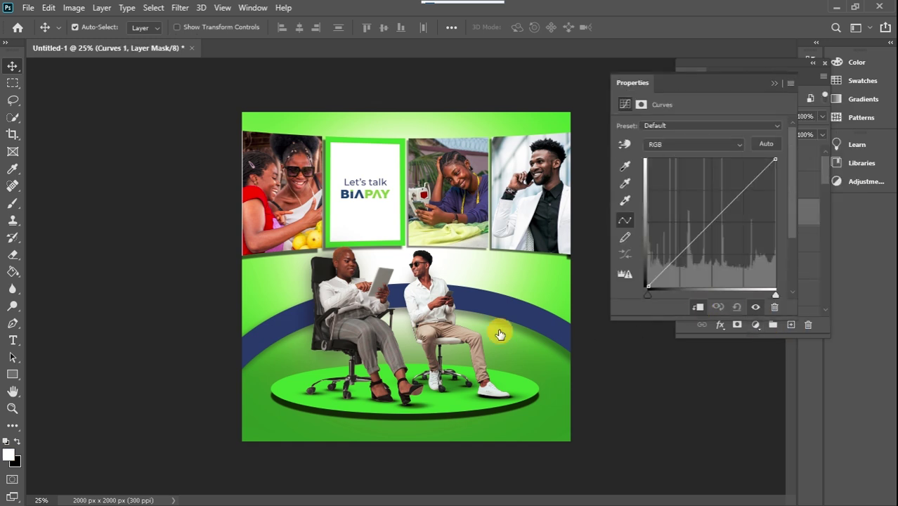
pyautogui.moveTo(715, 218); pyautogui.dragTo(719, 208)
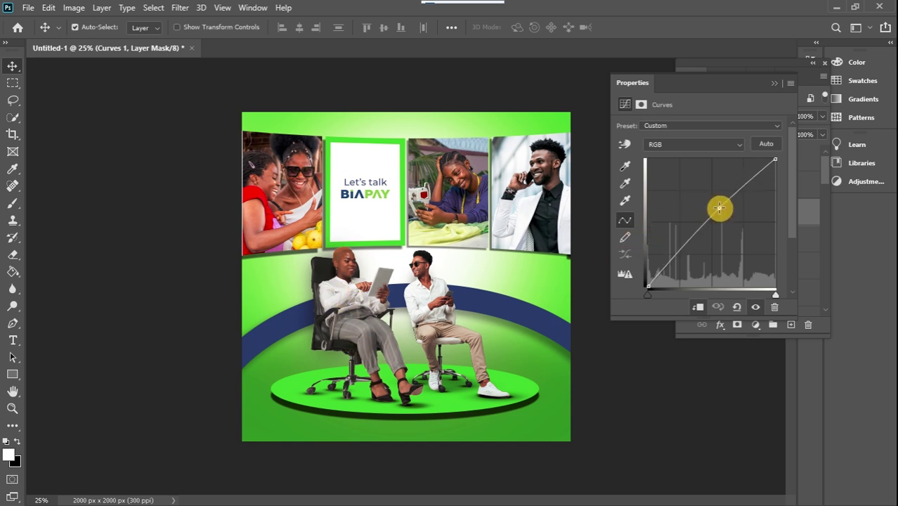
pyautogui.click(774, 83)
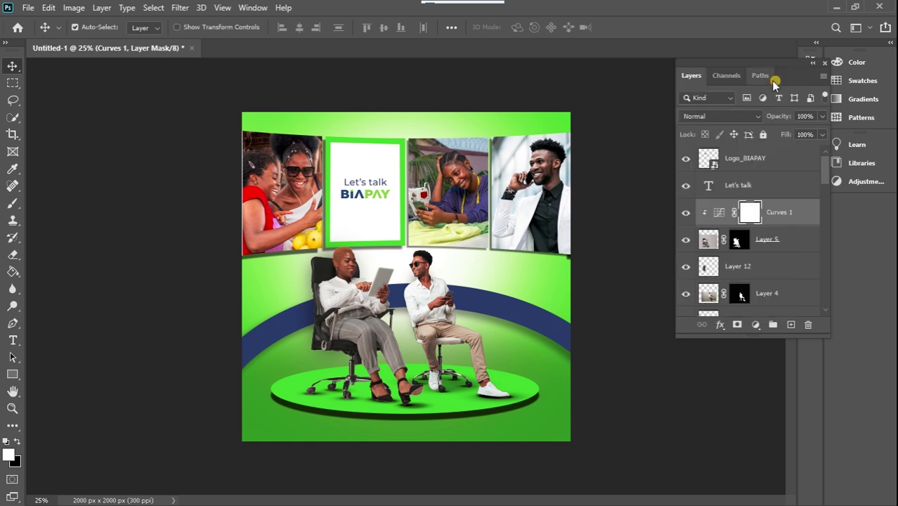
# Brighten the seated man slightly with a Curves adjustment clipped to Layer 4.
pyautogui.click(776, 267)
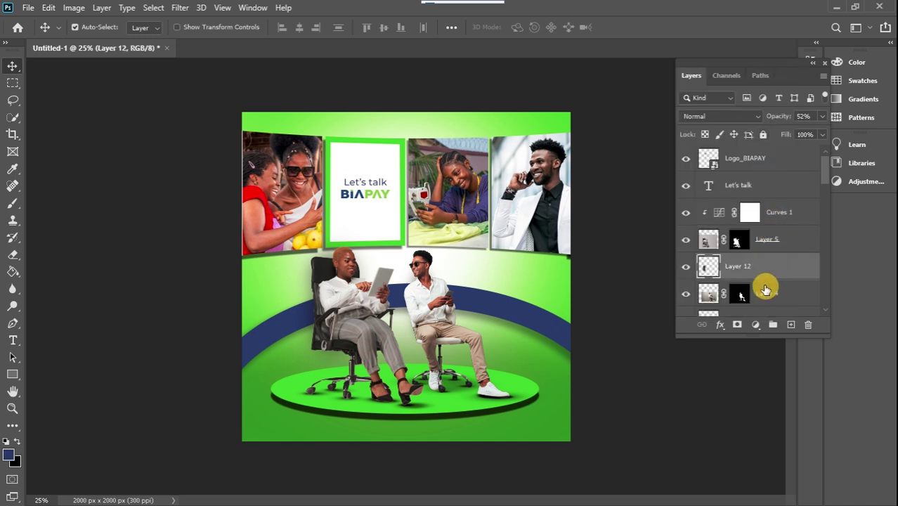
pyautogui.click(771, 293)
pyautogui.click(756, 324)
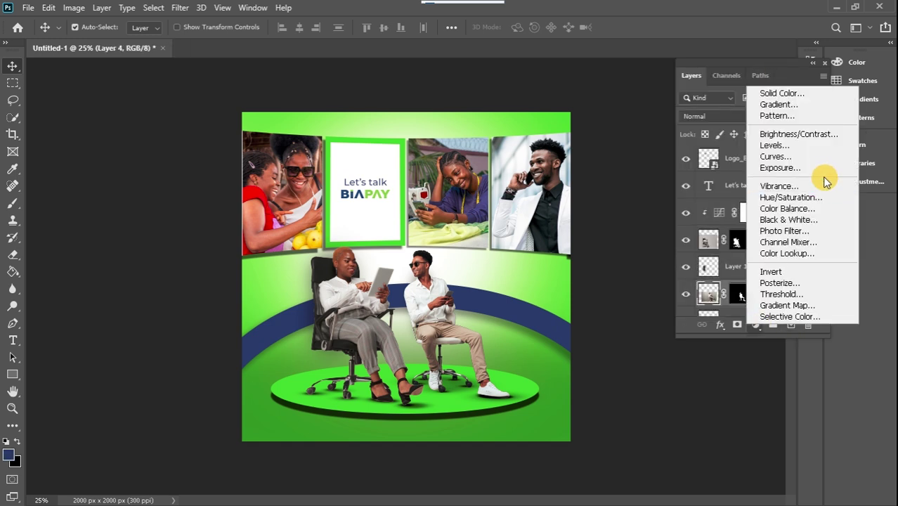
pyautogui.click(791, 156)
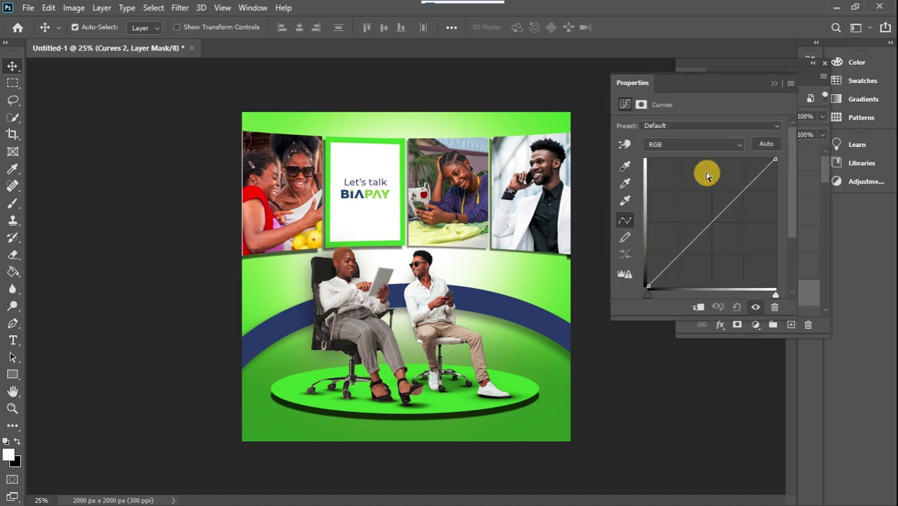
pyautogui.moveTo(725, 212); pyautogui.dragTo(718, 213)
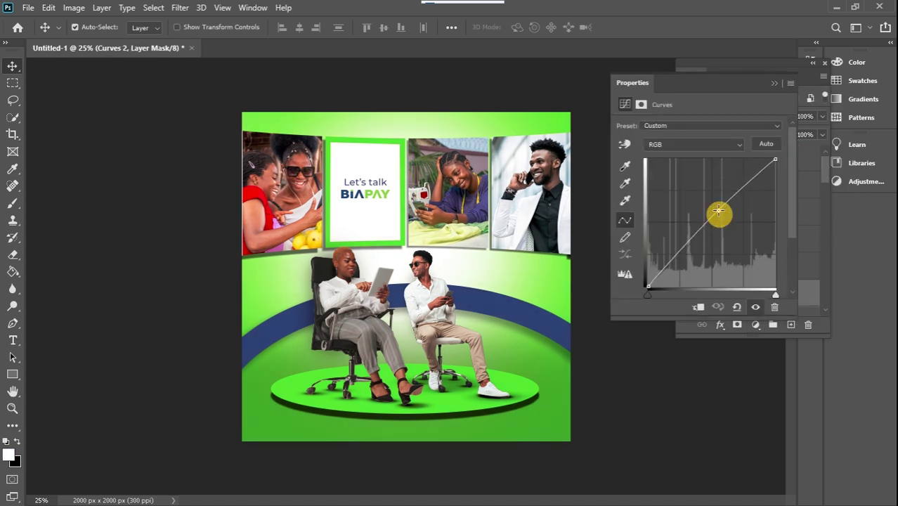
pyautogui.click(698, 307)
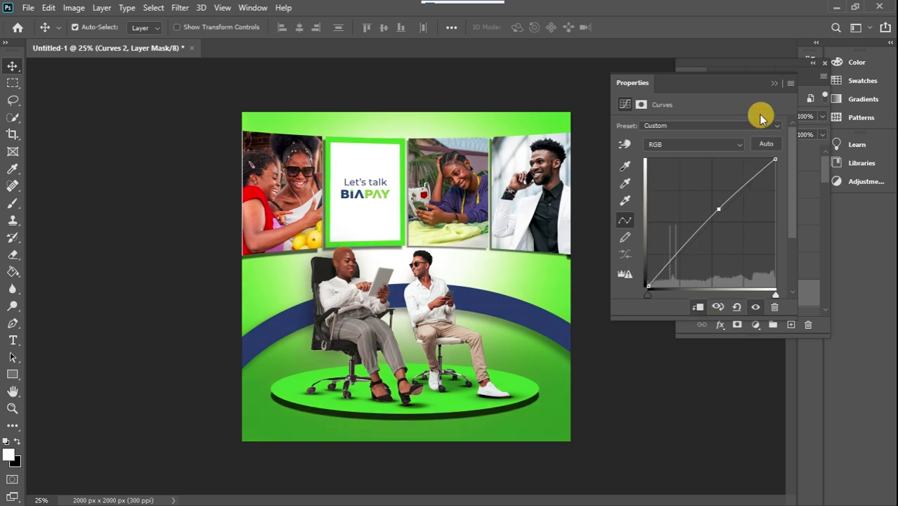
pyautogui.click(777, 86)
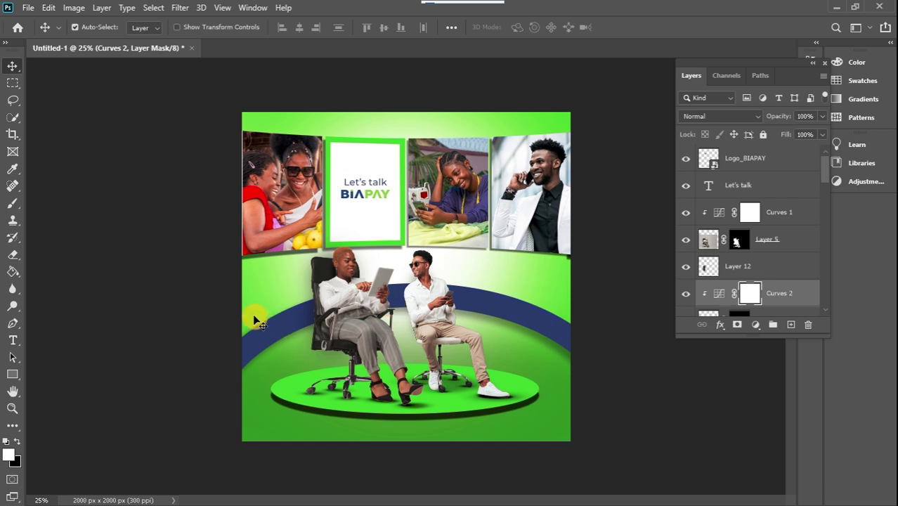
# Draw a 600 px circle with the Ellipse Tool around the woman's chair back, with white fill and no stroke.
pyautogui.click(12, 374)
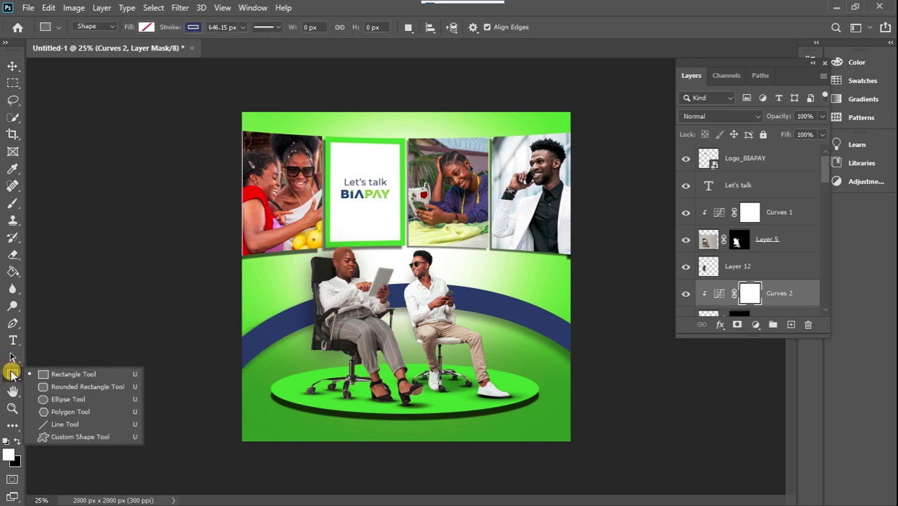
pyautogui.click(60, 399)
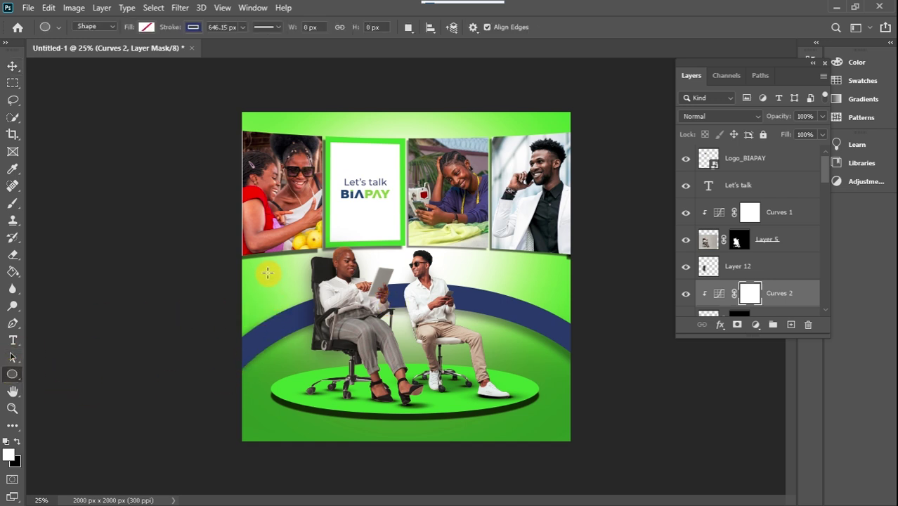
pyautogui.moveTo(263, 266); pyautogui.dragTo(361, 363)
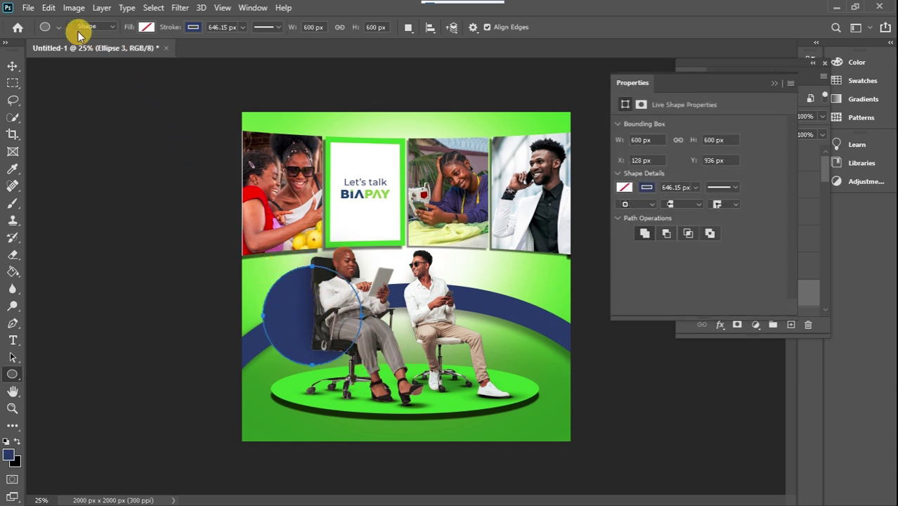
pyautogui.click(146, 27)
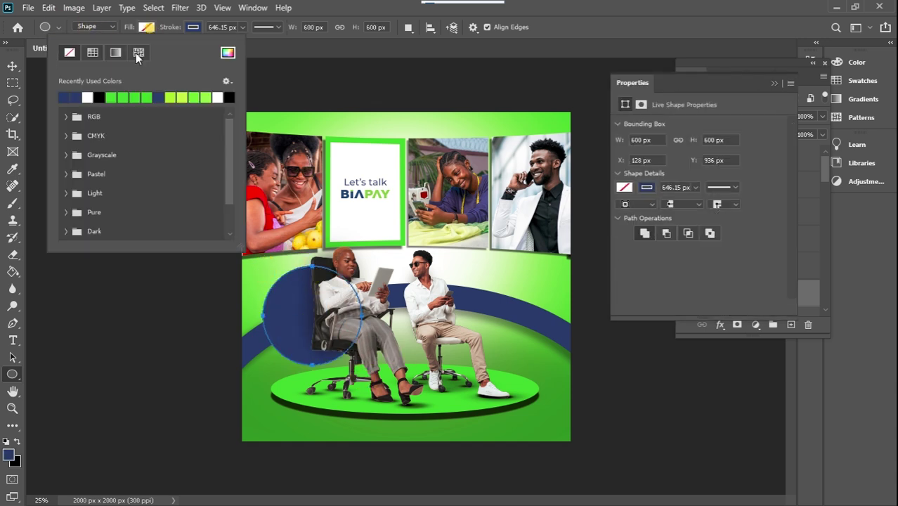
pyautogui.click(84, 97)
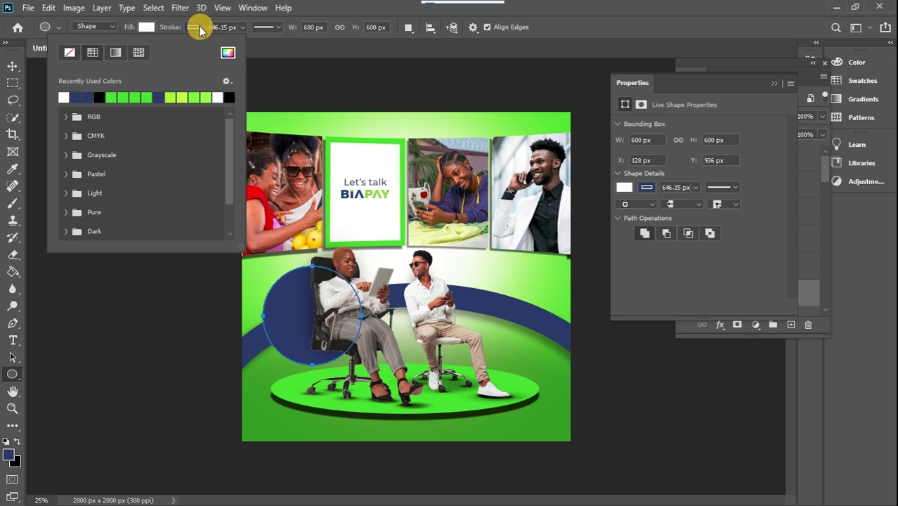
pyautogui.click(198, 26)
pyautogui.click(116, 55)
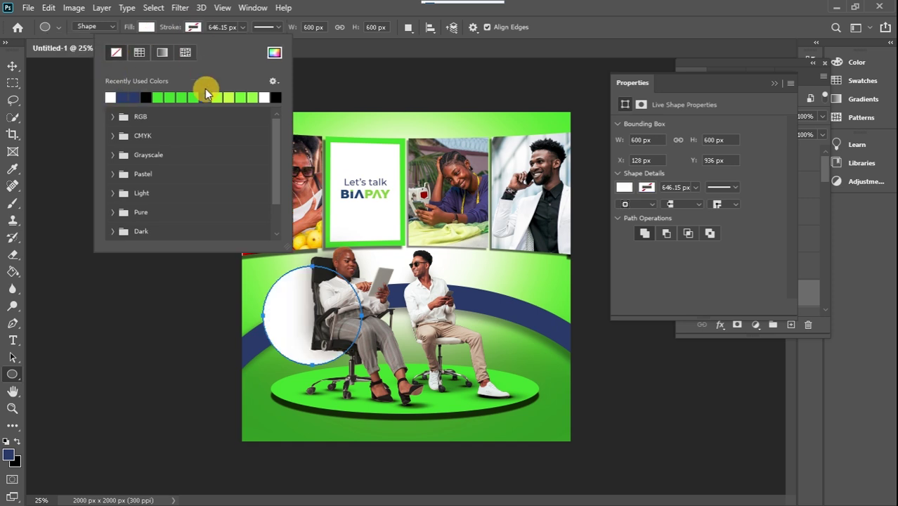
pyautogui.click(13, 66)
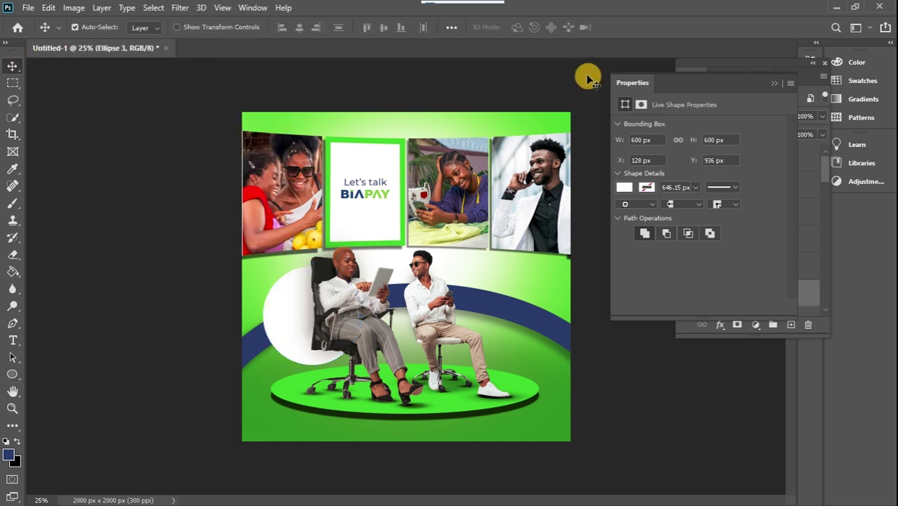
# Bring the white circle to the top of the layer stack and shift it over the seated woman.
pyautogui.click(773, 81)
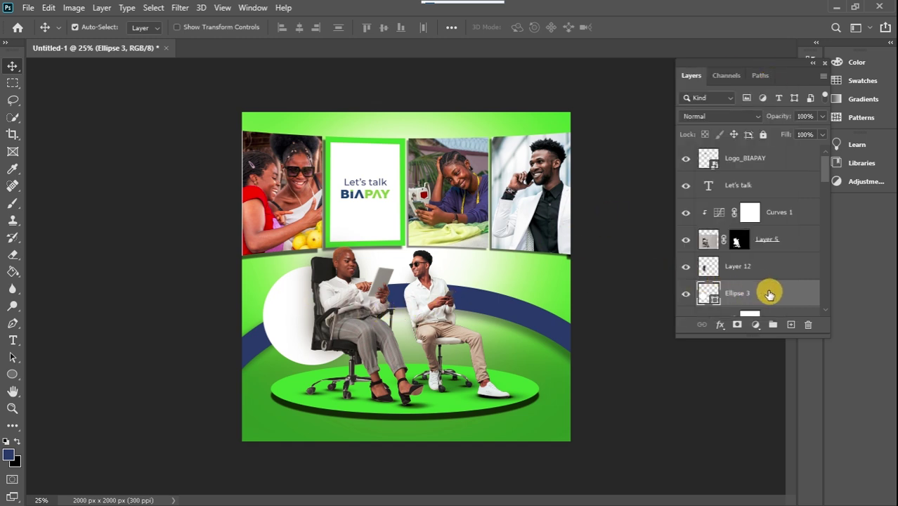
pyautogui.moveTo(769, 294); pyautogui.dragTo(767, 155)
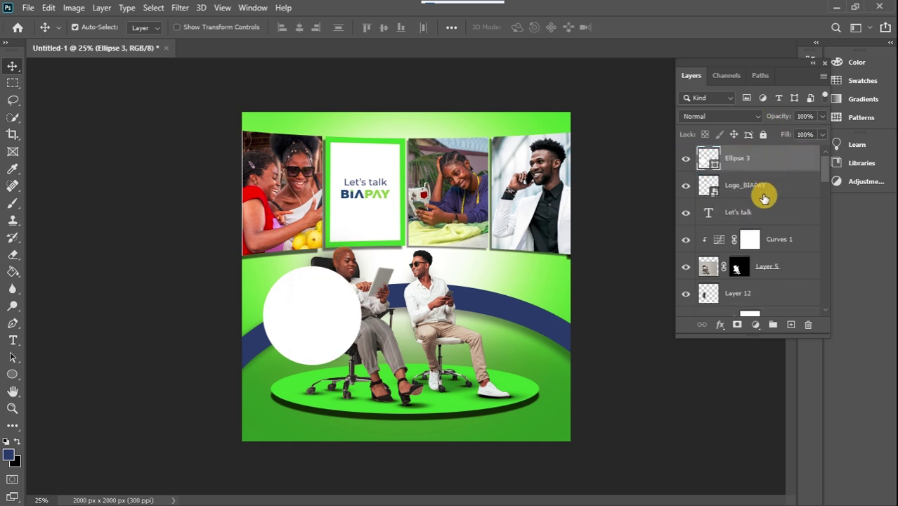
pyautogui.moveTo(298, 331); pyautogui.dragTo(329, 330)
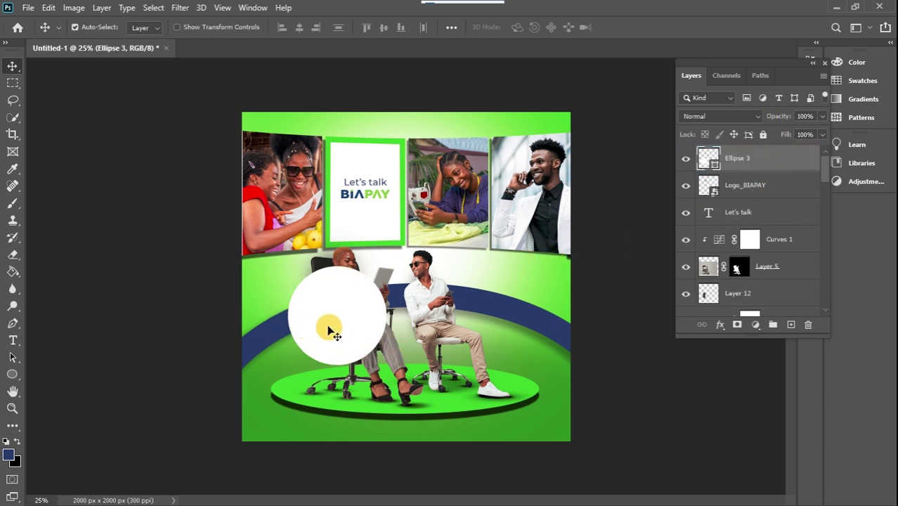
# Warp the white circle into a teardrop speech-bubble shape with its tail stretched up toward the seated man's head.
pyautogui.hotkey('ctrl', 't')
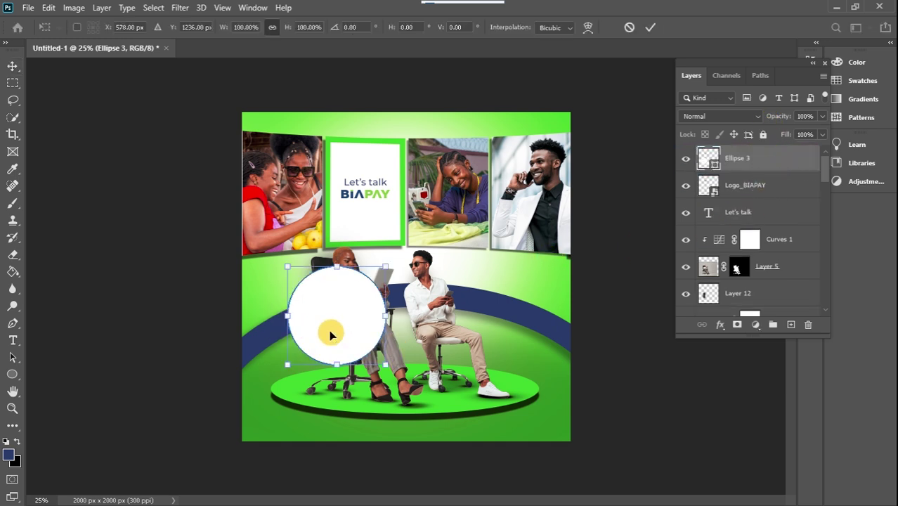
pyautogui.rightClick(327, 298)
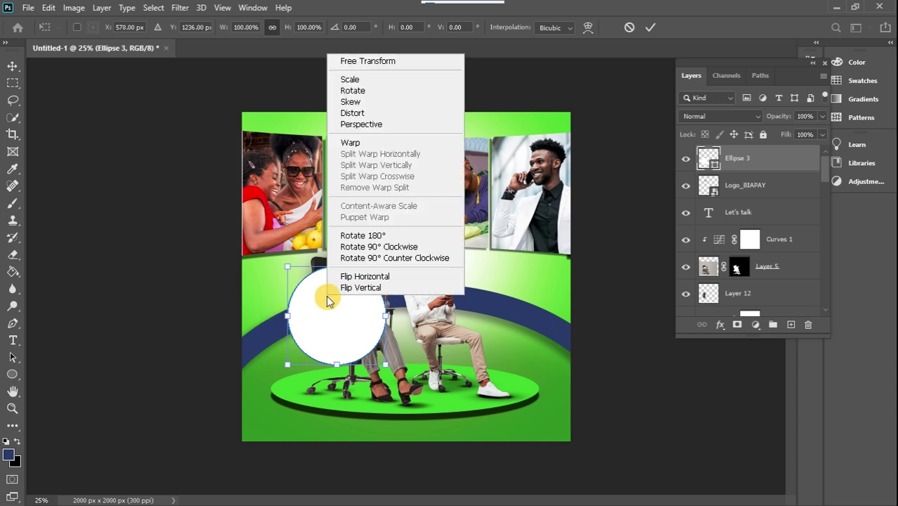
pyautogui.click(367, 143)
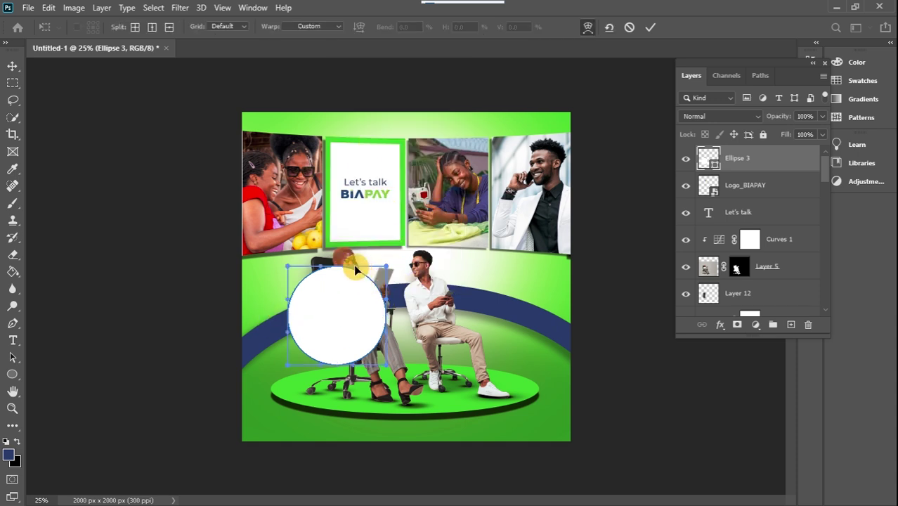
pyautogui.moveTo(353, 267); pyautogui.dragTo(375, 370)
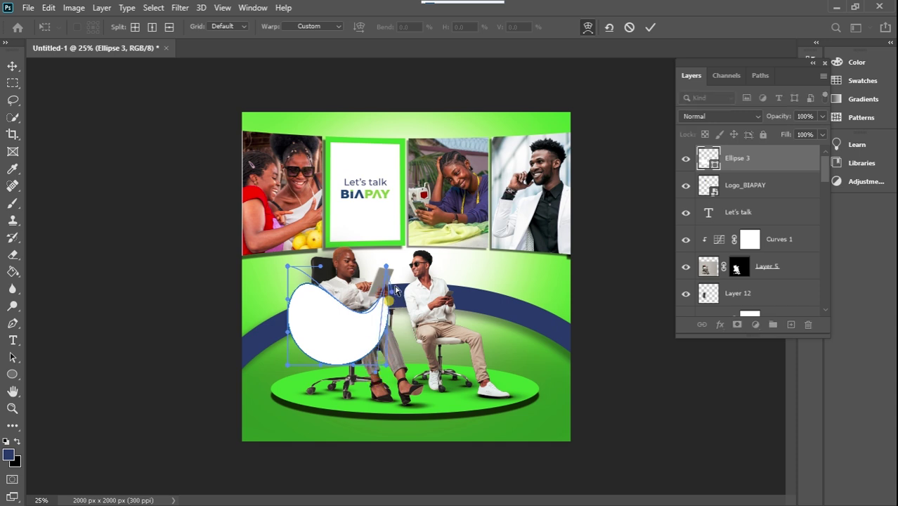
pyautogui.moveTo(395, 290); pyautogui.dragTo(451, 202)
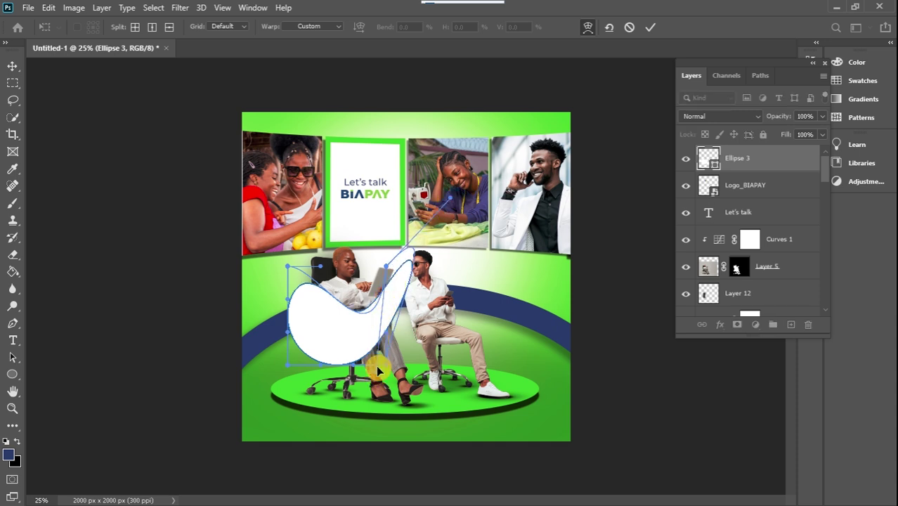
pyautogui.moveTo(375, 377); pyautogui.dragTo(375, 312)
pyautogui.moveTo(388, 271); pyautogui.dragTo(451, 262)
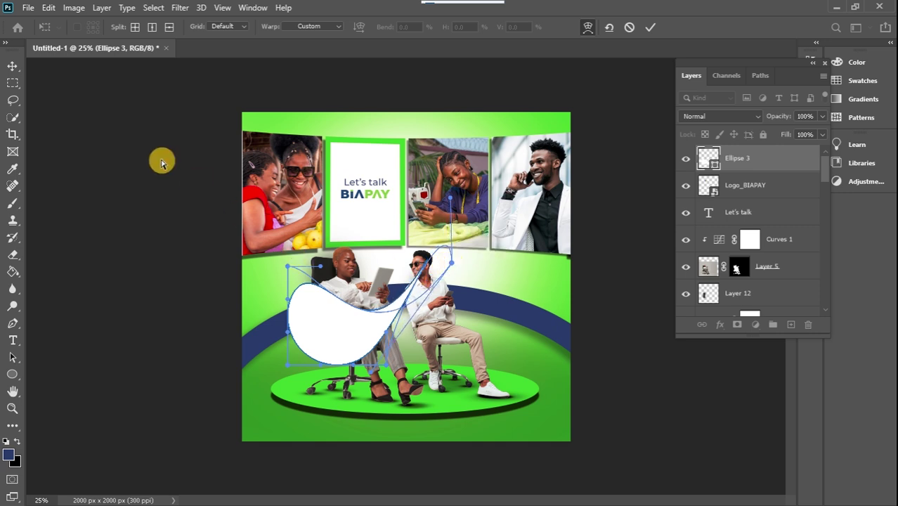
pyautogui.click(13, 66)
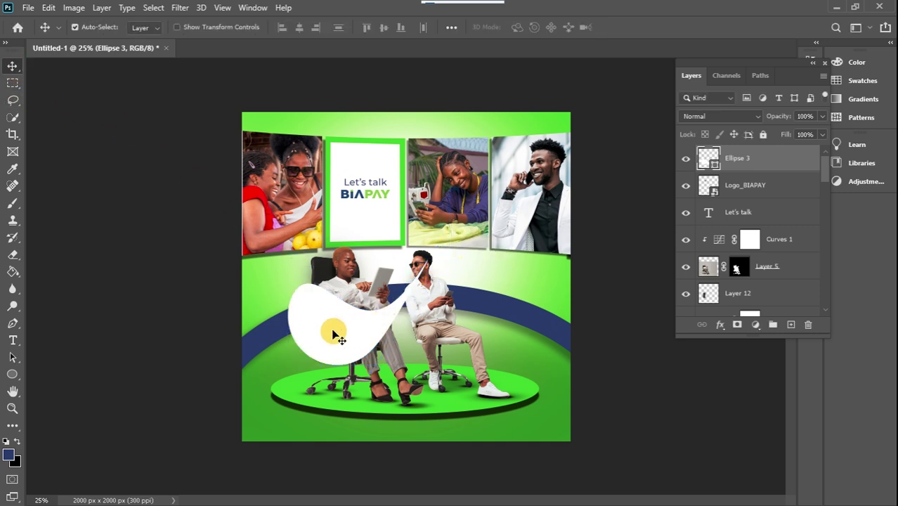
# Scale the white bubble to about 75%, rotate it about 34° clockwise, and place it beside the seated woman.
pyautogui.hotkey('ctrl', 't')
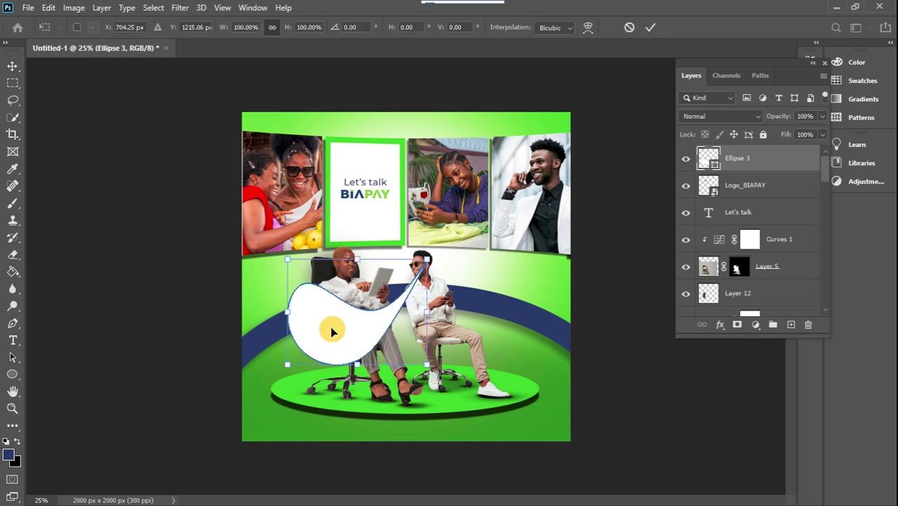
pyautogui.moveTo(441, 252); pyautogui.dragTo(353, 260)
pyautogui.moveTo(329, 229); pyautogui.dragTo(351, 268)
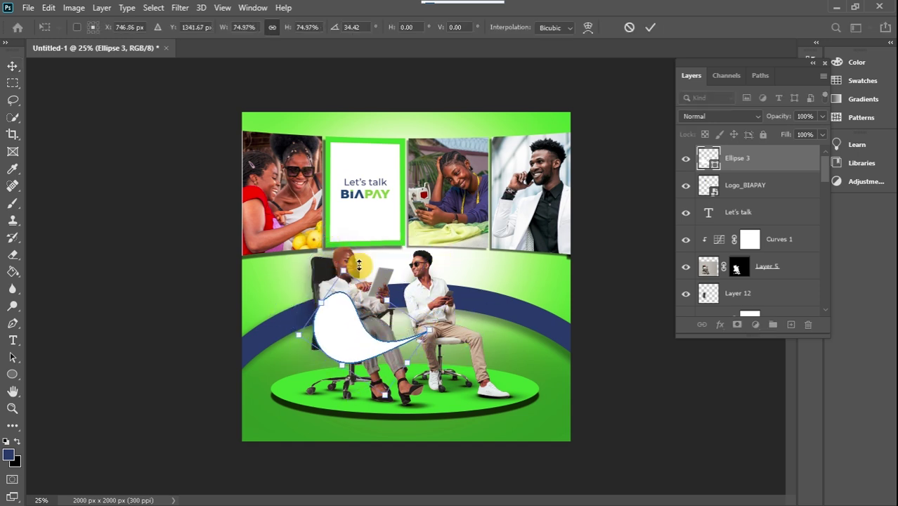
pyautogui.moveTo(323, 324); pyautogui.dragTo(290, 254)
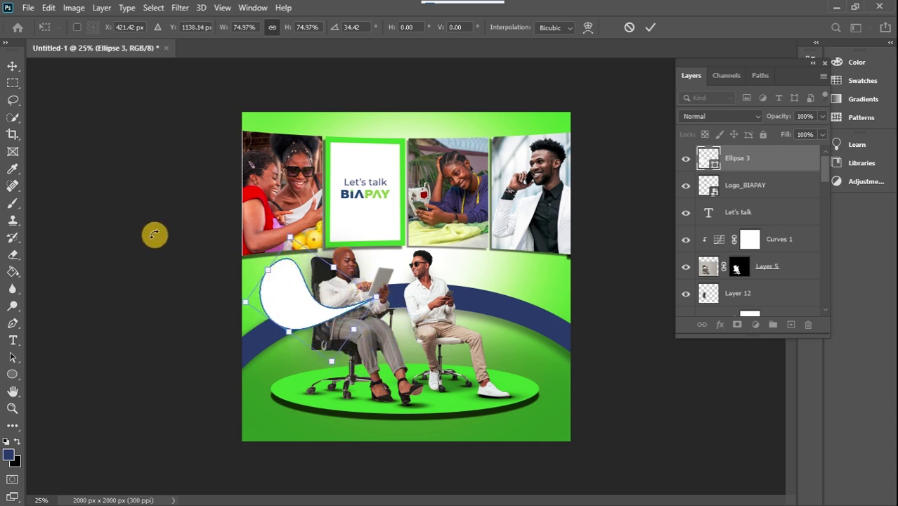
pyautogui.click(14, 65)
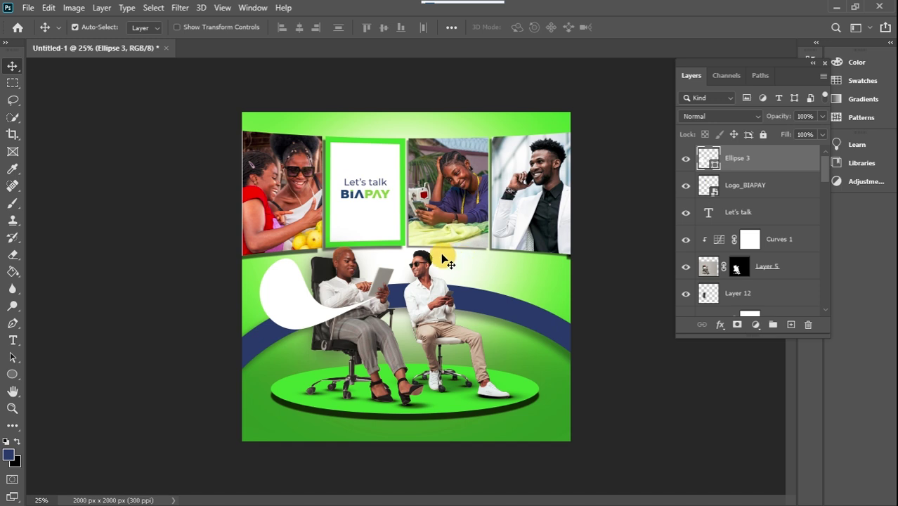
# Add a drop shadow to the white bubble with 11% opacity, 29 px distance and 21 px size.
pyautogui.doubleClick(794, 167)
pyautogui.moveTo(558, 151); pyautogui.dragTo(701, 116)
pyautogui.click(497, 367)
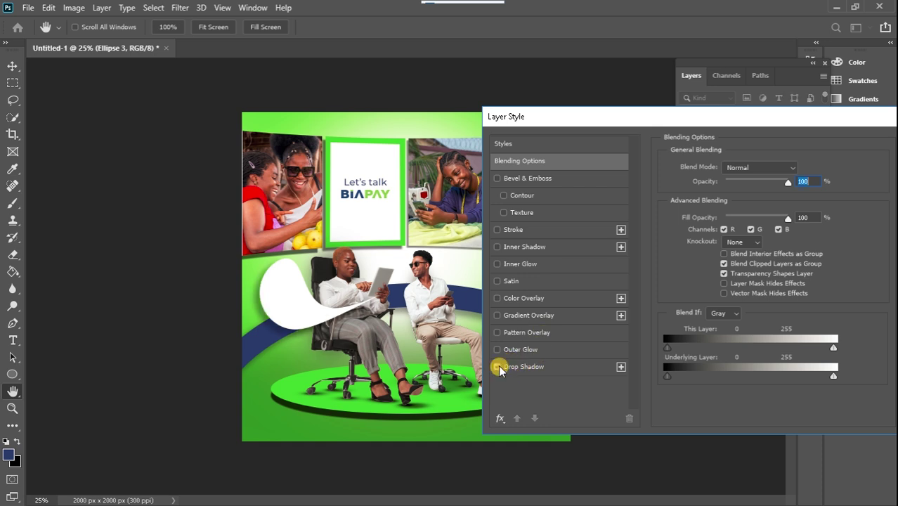
pyautogui.click(560, 367)
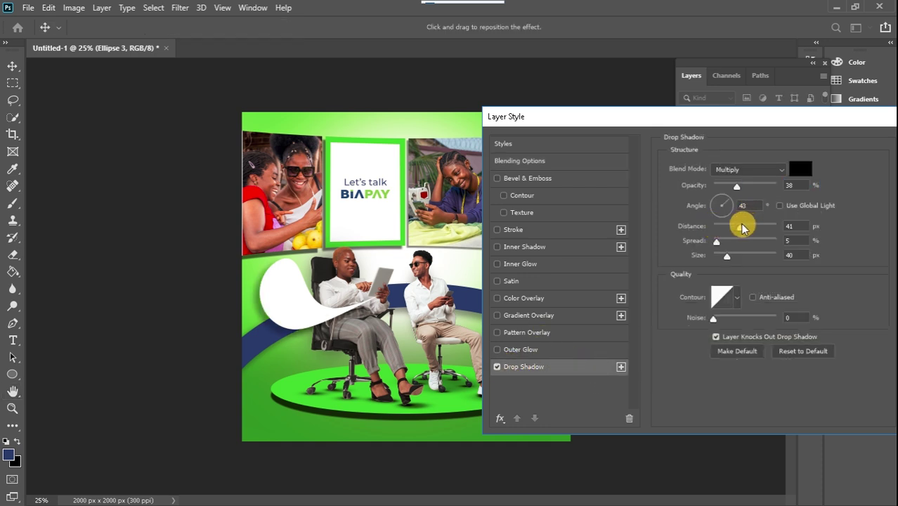
pyautogui.moveTo(740, 226); pyautogui.dragTo(723, 258)
pyautogui.moveTo(732, 191)
pyautogui.mouseDown()
pyautogui.moveTo(735, 181)
pyautogui.moveTo(720, 188)
pyautogui.mouseUp()
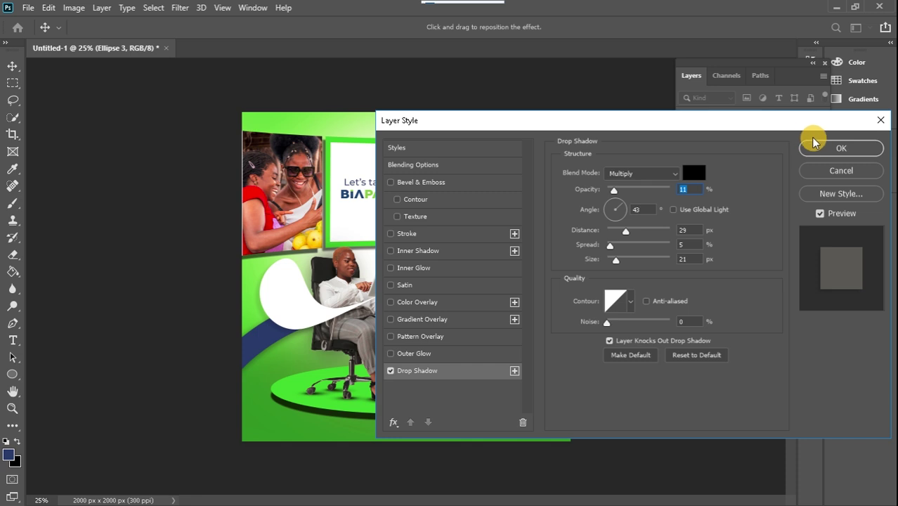
pyautogui.click(813, 144)
# Move the white bubble up over the first photo's lower edge and rotate it about 19° clockwise.
pyautogui.moveTo(295, 306); pyautogui.dragTo(286, 276)
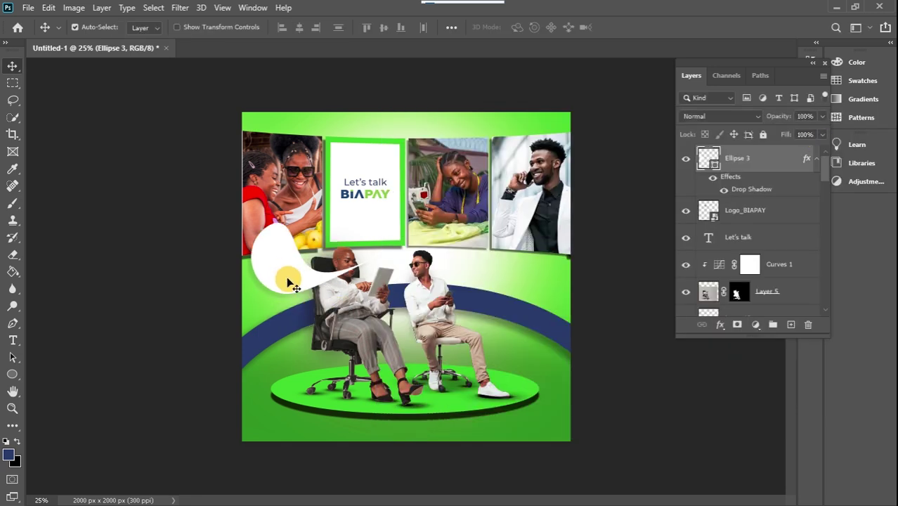
pyautogui.hotkey('ctrl', 't')
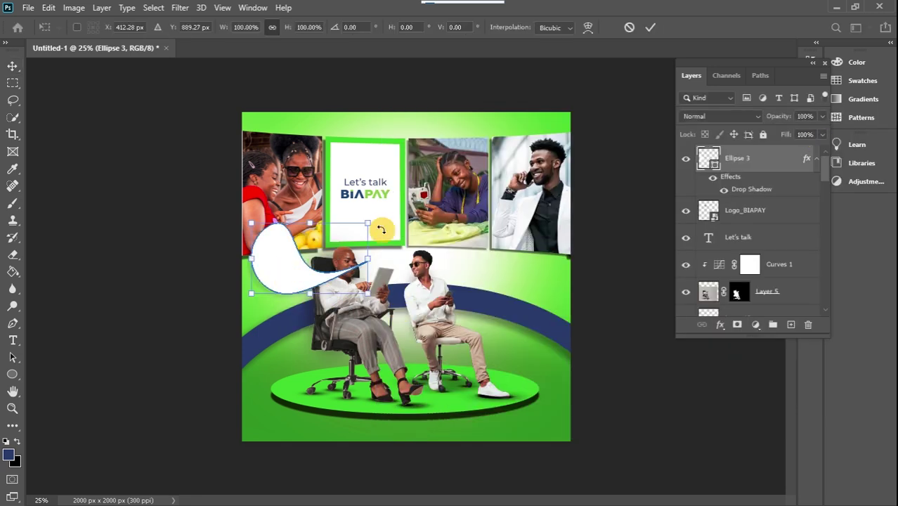
pyautogui.moveTo(379, 222); pyautogui.dragTo(380, 247)
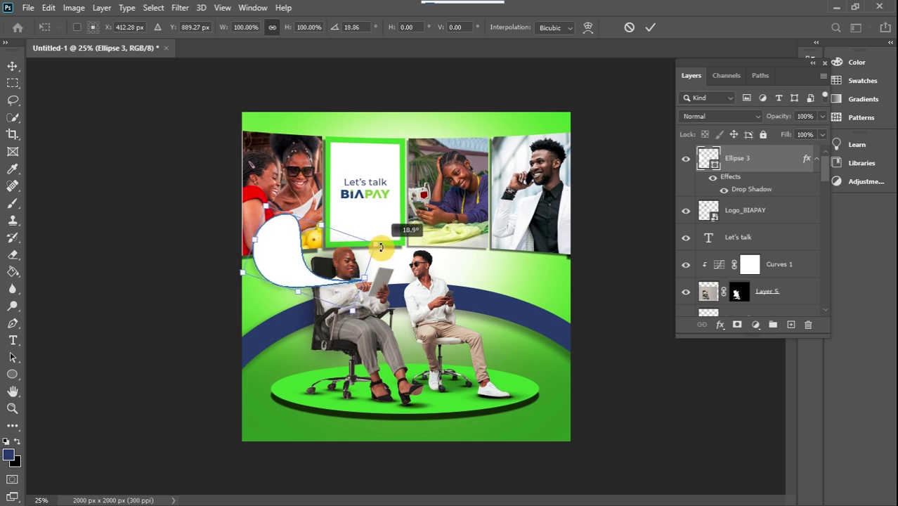
pyautogui.click(12, 66)
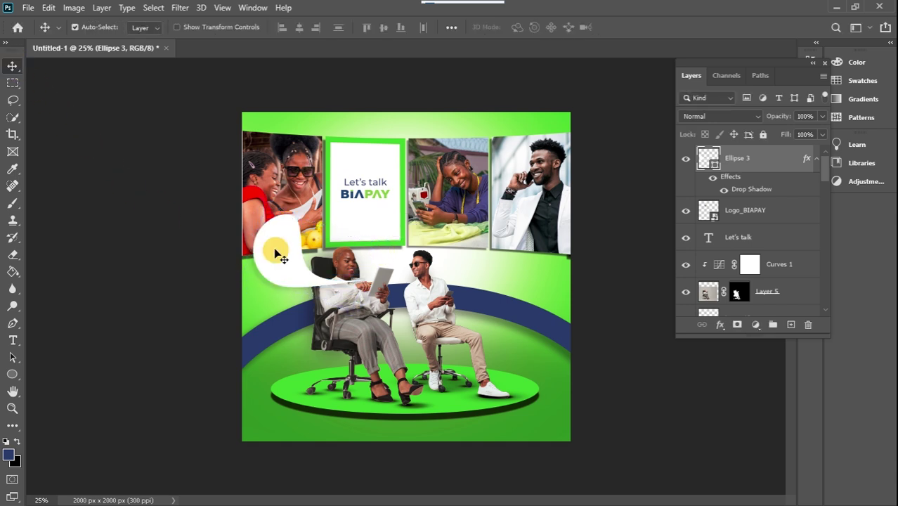
# Duplicate the white bubble, flip the copy horizontally and place it on the outer side of the seated man.
pyautogui.hotkey('ctrl', 'j')
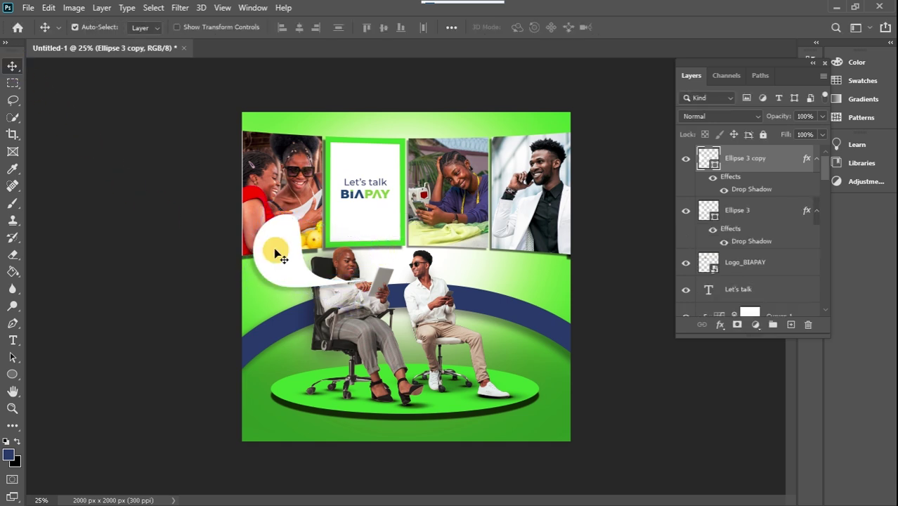
pyautogui.moveTo(276, 254); pyautogui.dragTo(422, 297)
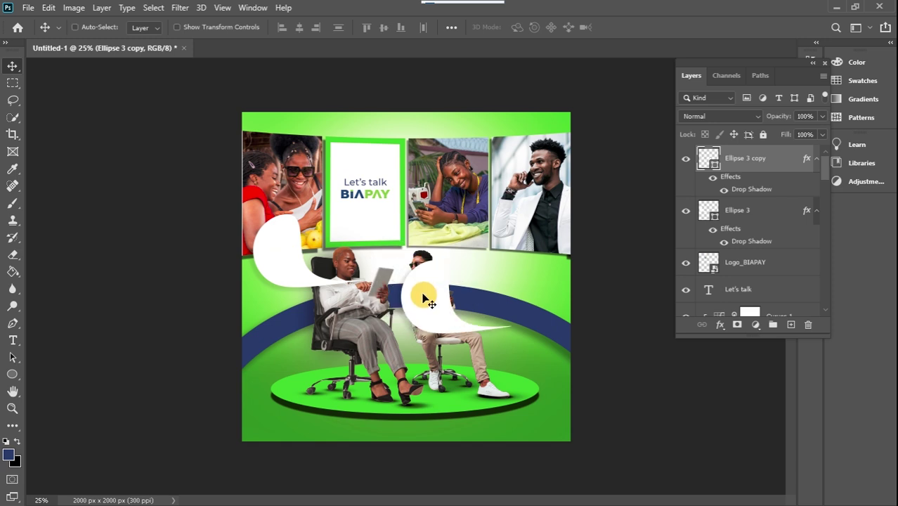
pyautogui.hotkey('ctrl', 't')
pyautogui.rightClick(422, 294)
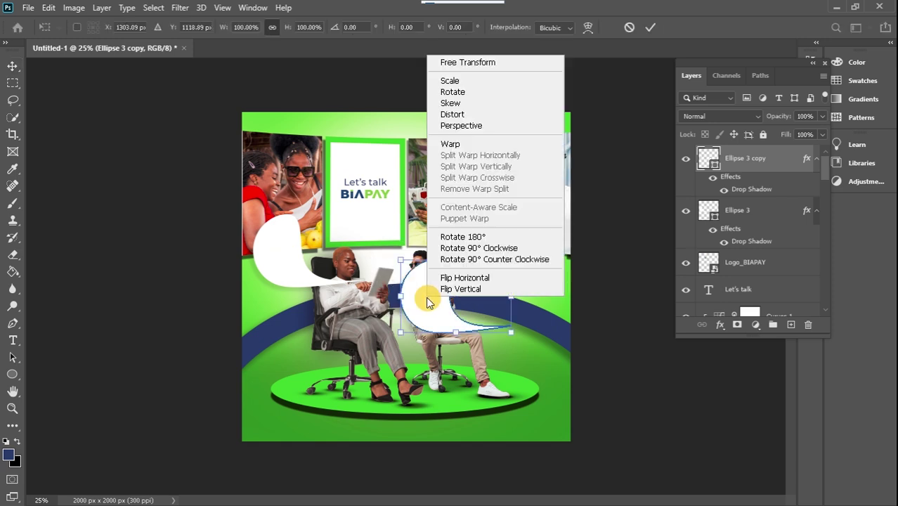
pyautogui.click(498, 278)
pyautogui.moveTo(481, 312); pyautogui.dragTo(510, 294)
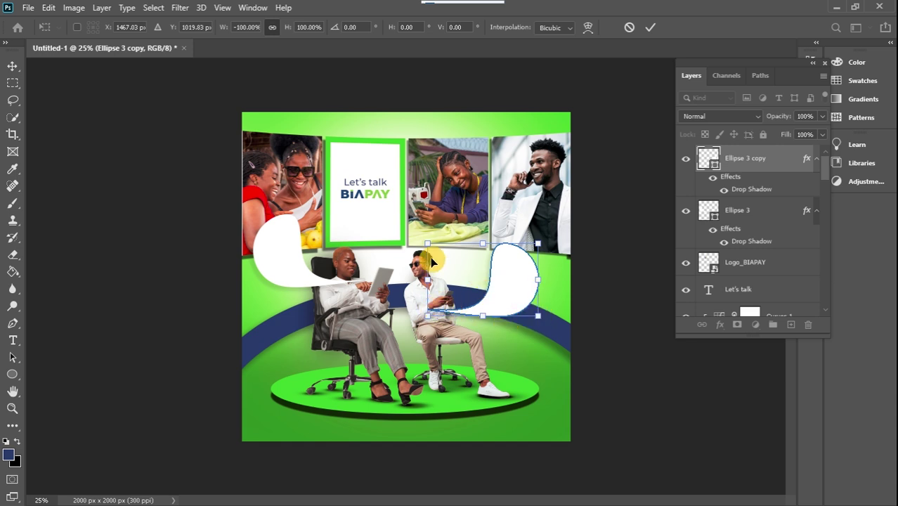
# Rotate the flipped bubble copy clockwise so its tail points up toward the seated man's face.
pyautogui.moveTo(418, 250); pyautogui.dragTo(502, 302)
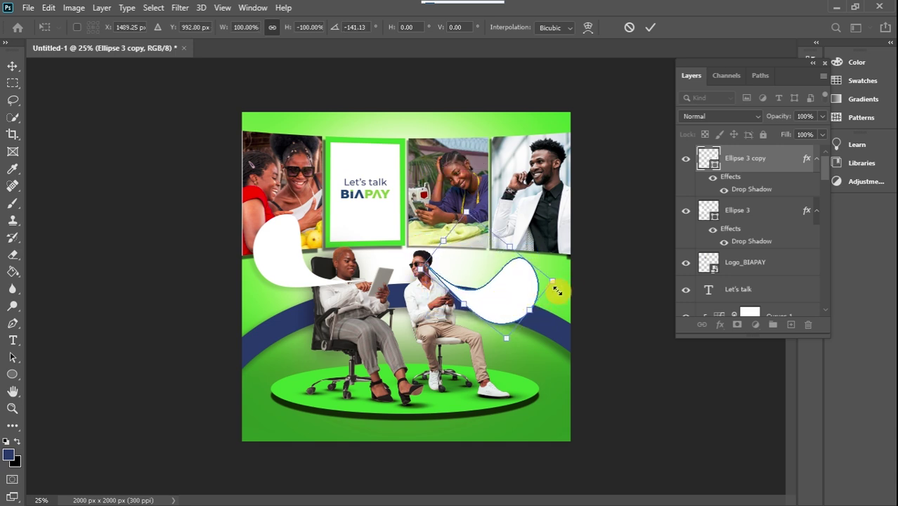
pyautogui.moveTo(565, 284); pyautogui.dragTo(564, 274)
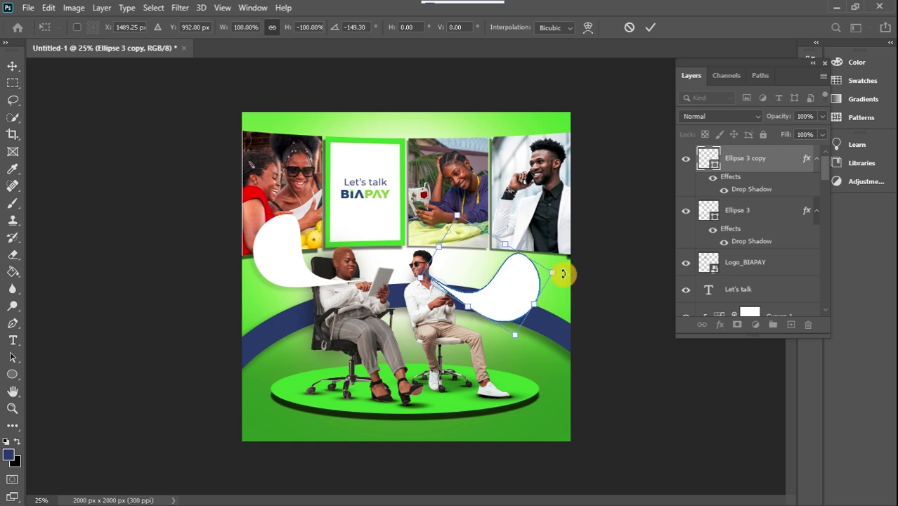
pyautogui.click(11, 66)
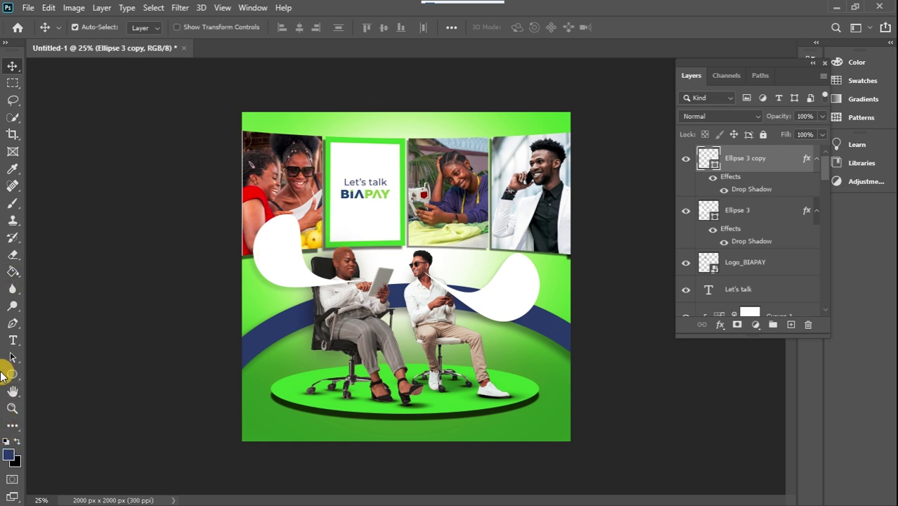
# Add a paragraph text reading "it's really a solution for all" inside the white bubble beside the seated woman.
pyautogui.click(13, 340)
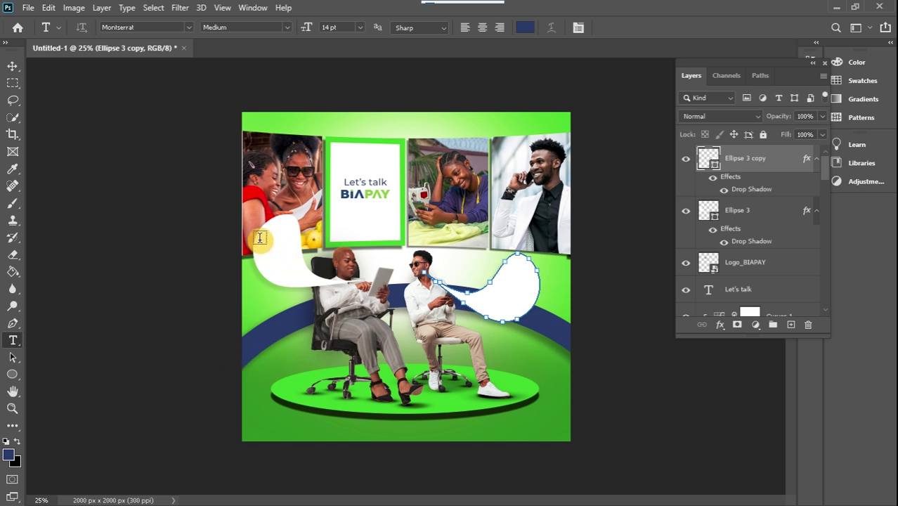
pyautogui.moveTo(259, 239); pyautogui.dragTo(302, 284)
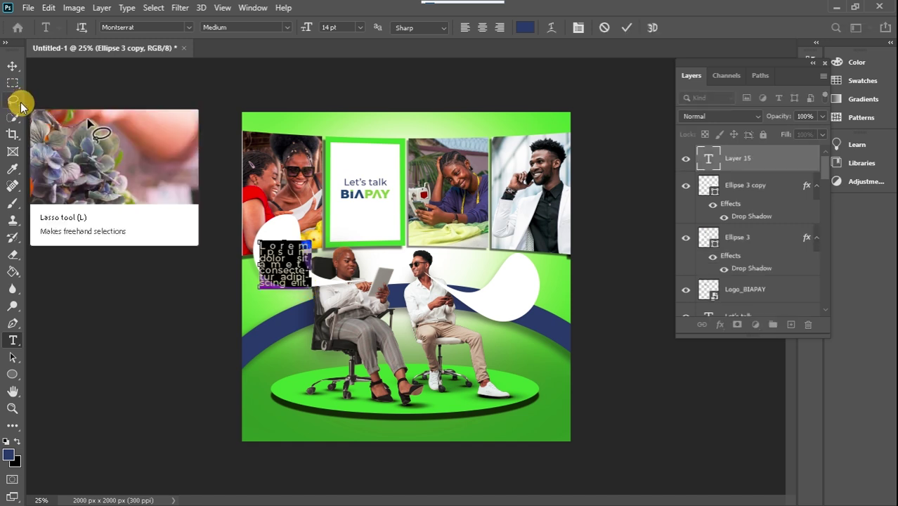
pyautogui.press('BackSpace')
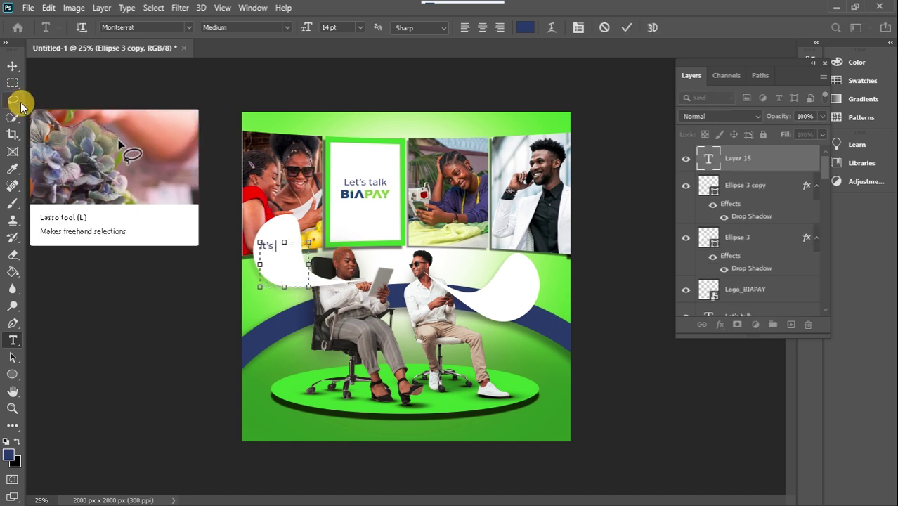
pyautogui.write("It's reall")
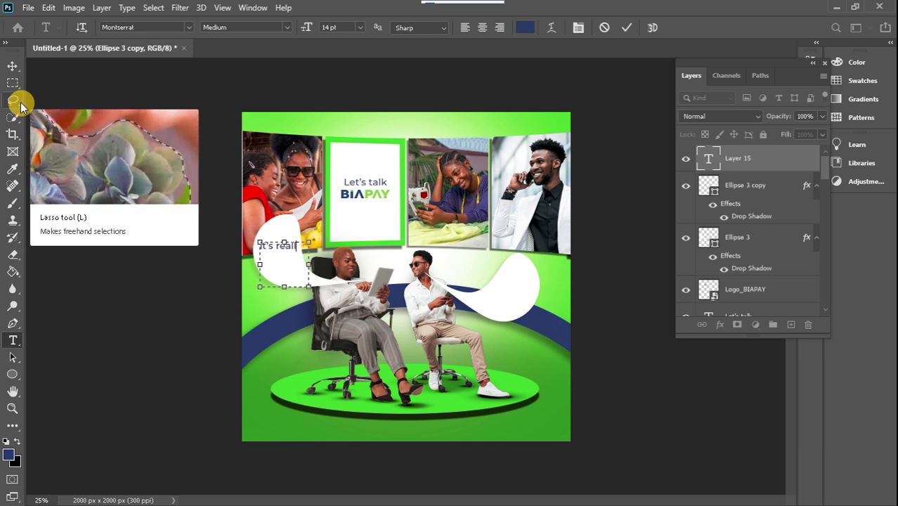
pyautogui.write('y as lution for all')
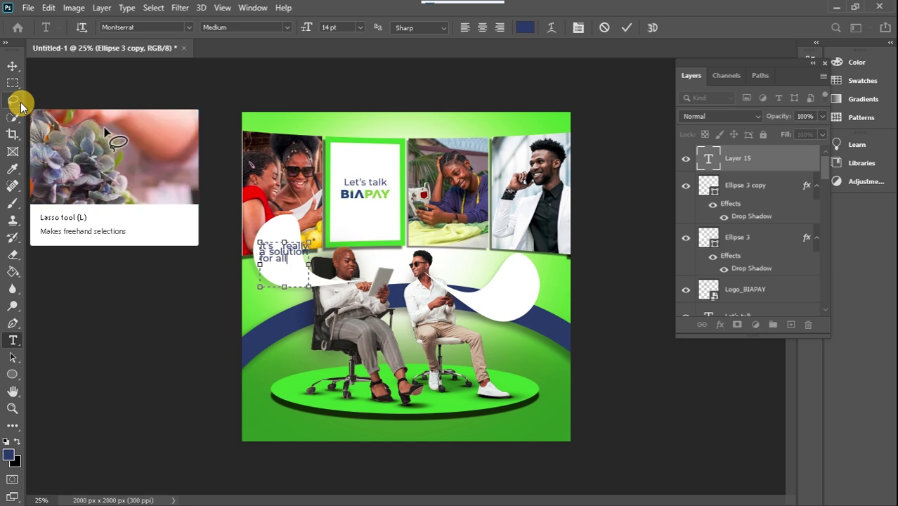
# Centre the bubble text, set its size to 12 pt and loosen its line spacing.
pyautogui.hotkey('ctrl', 'a')
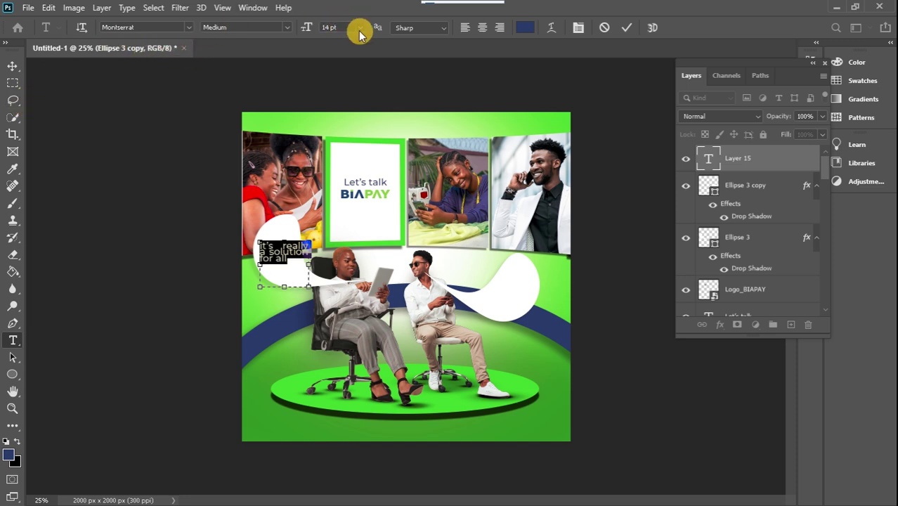
pyautogui.click(482, 27)
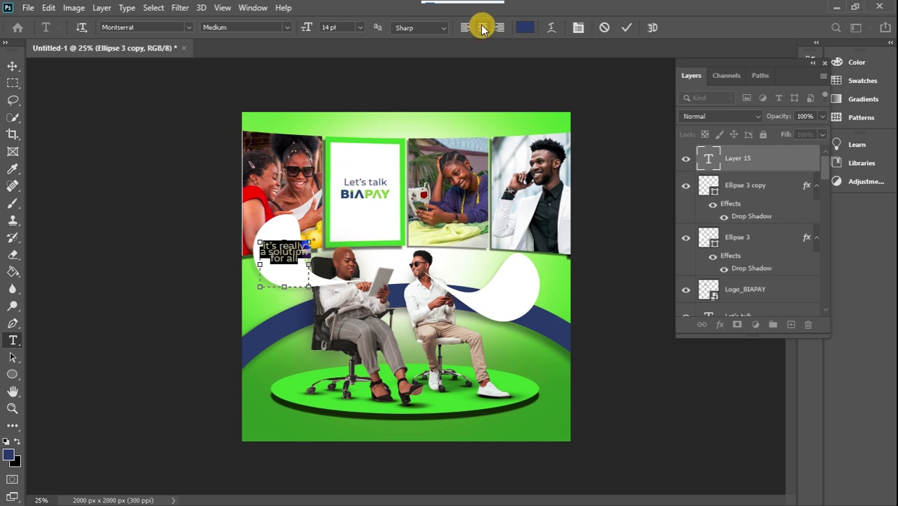
pyautogui.click(360, 26)
pyautogui.click(354, 106)
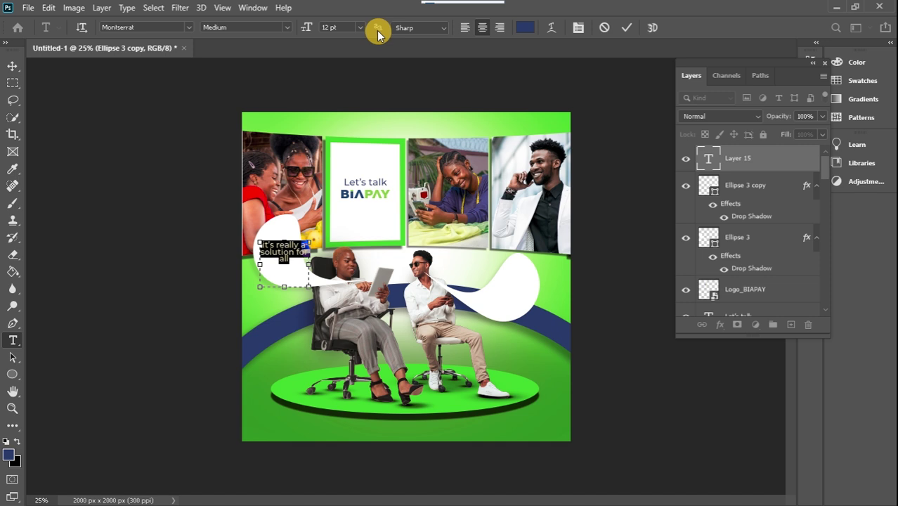
pyautogui.hotkey('alt', 'Down')
pyautogui.hotkey('alt', 'Down')
pyautogui.hotkey('alt', 'Down')
pyautogui.hotkey('alt', 'Up')
pyautogui.hotkey('alt', 'Up')
pyautogui.click(13, 73)
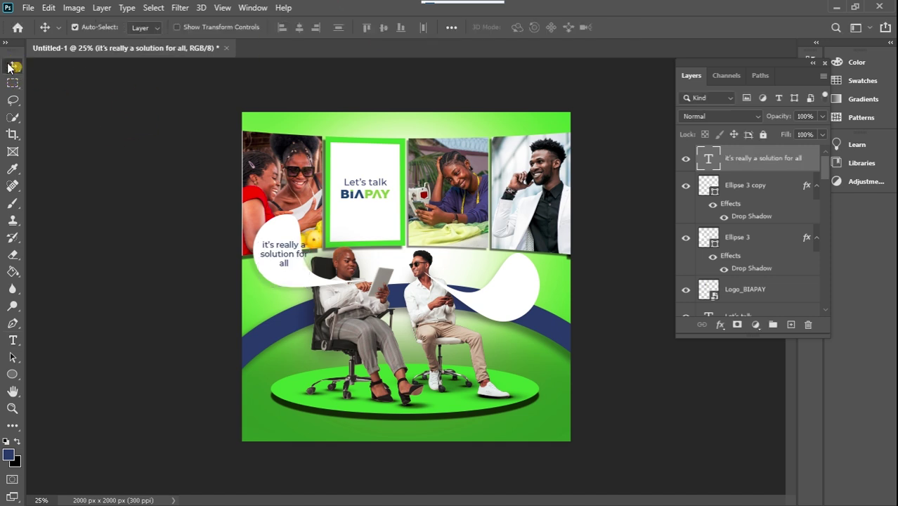
# Shift the bubble text about 29 px toward the canvas's outer edge and set its font weight to SemiBold.
pyautogui.moveTo(295, 256); pyautogui.dragTo(284, 257)
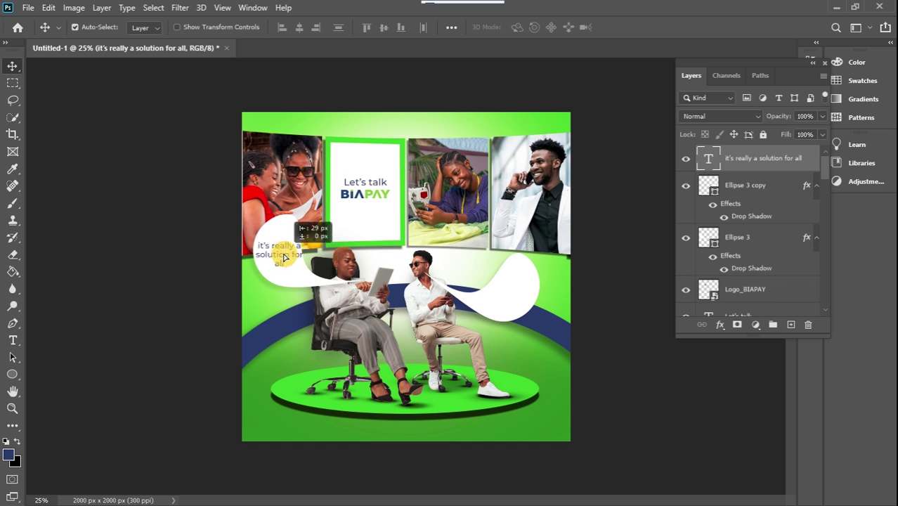
pyautogui.doubleClick(279, 255)
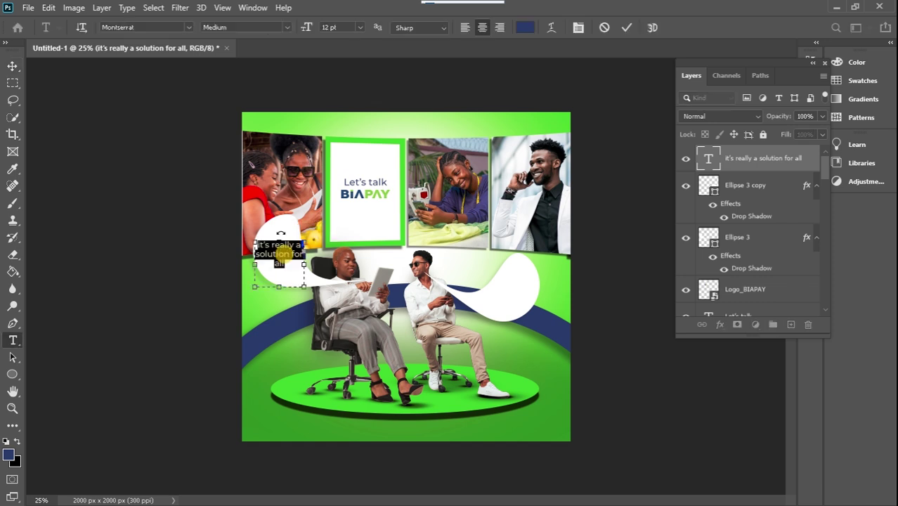
pyautogui.click(288, 28)
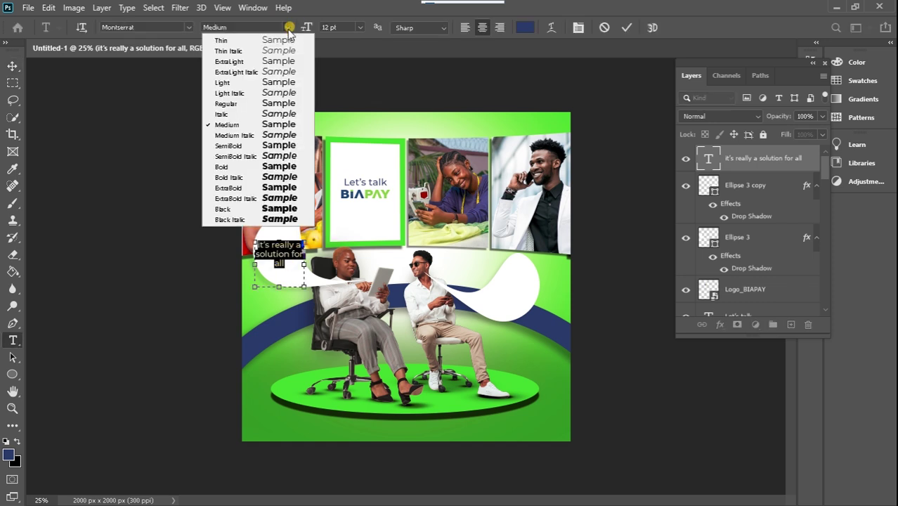
pyautogui.click(276, 145)
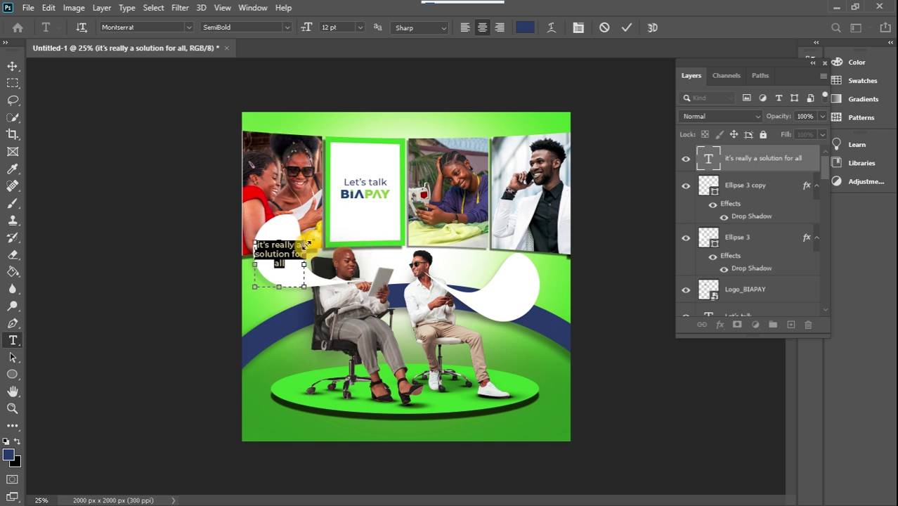
pyautogui.click(13, 66)
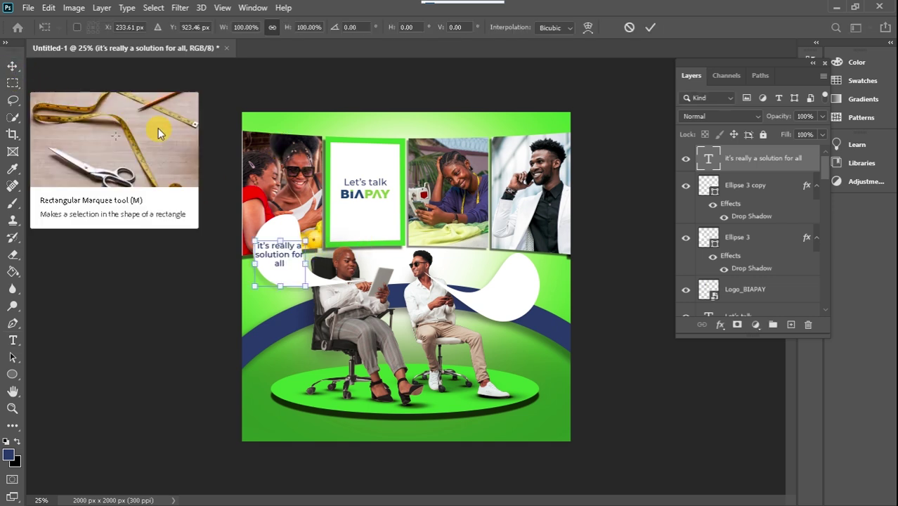
# Scale the "it's really a solution for all" text down to about 81% so it fits within its bubble.
pyautogui.hotkey('ctrl', 't')
pyautogui.moveTo(306, 240); pyautogui.dragTo(281, 264)
pyautogui.moveTo(251, 289); pyautogui.dragTo(257, 284)
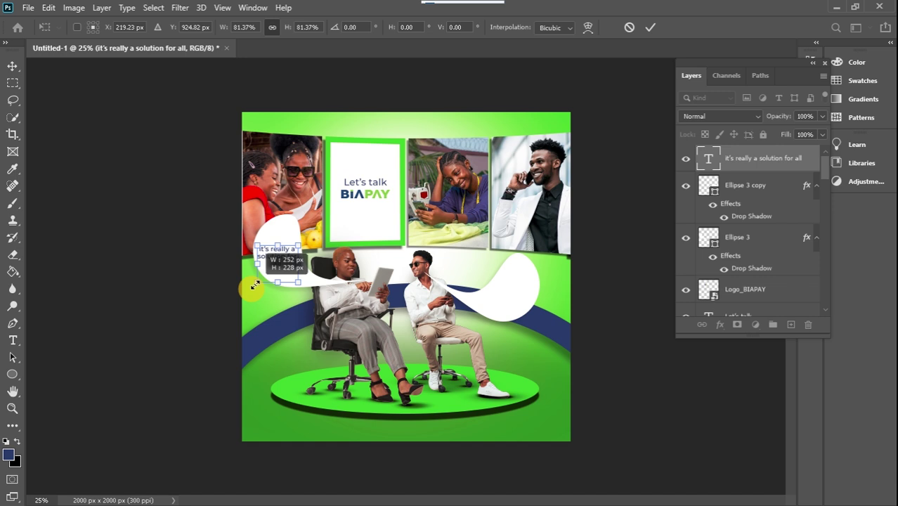
pyautogui.click(12, 65)
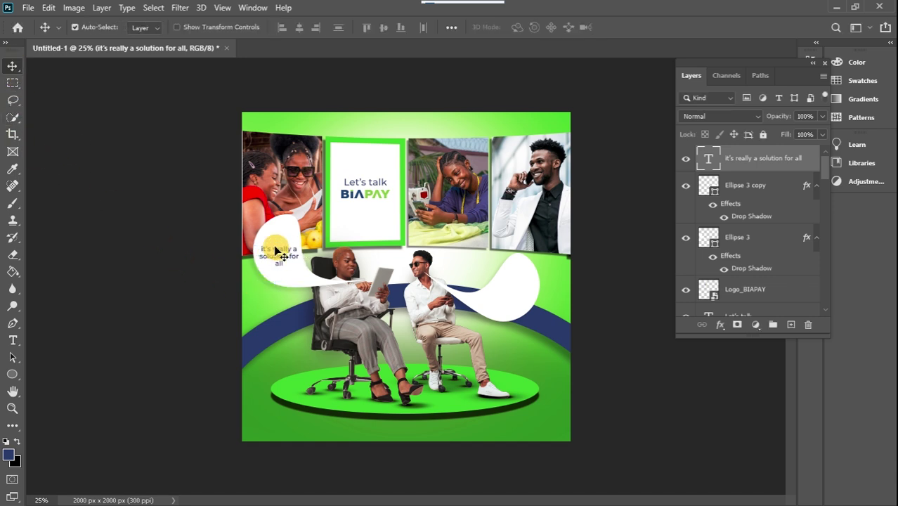
# Duplicate the bubble text into the seated man's bubble and replace its wording with "Yes BIAPAY is a must have digital payment tool".
pyautogui.hotkey('ctrl', 'j')
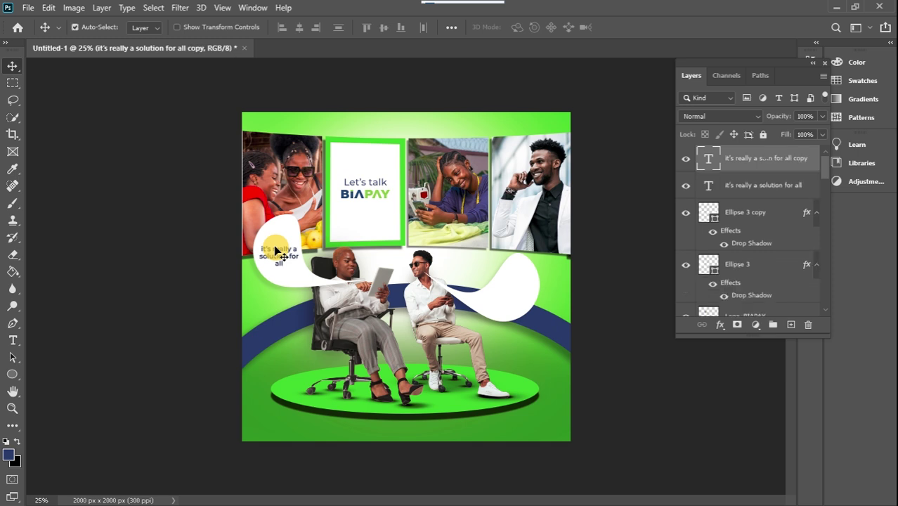
pyautogui.moveTo(275, 251); pyautogui.dragTo(510, 292)
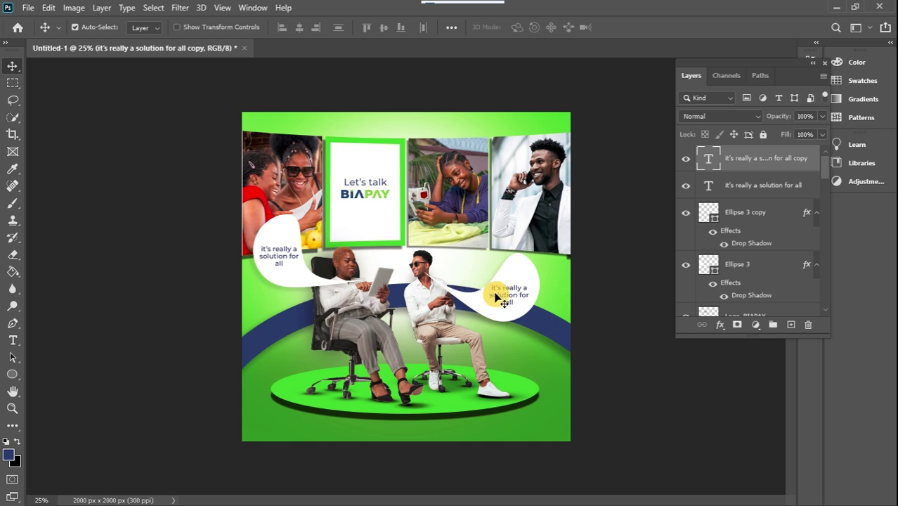
pyautogui.doubleClick(495, 292)
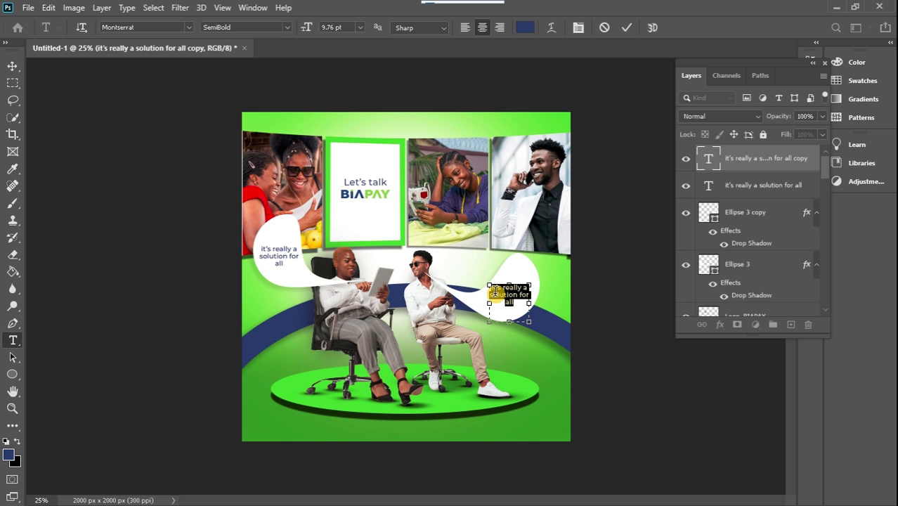
pyautogui.press('BackSpace')
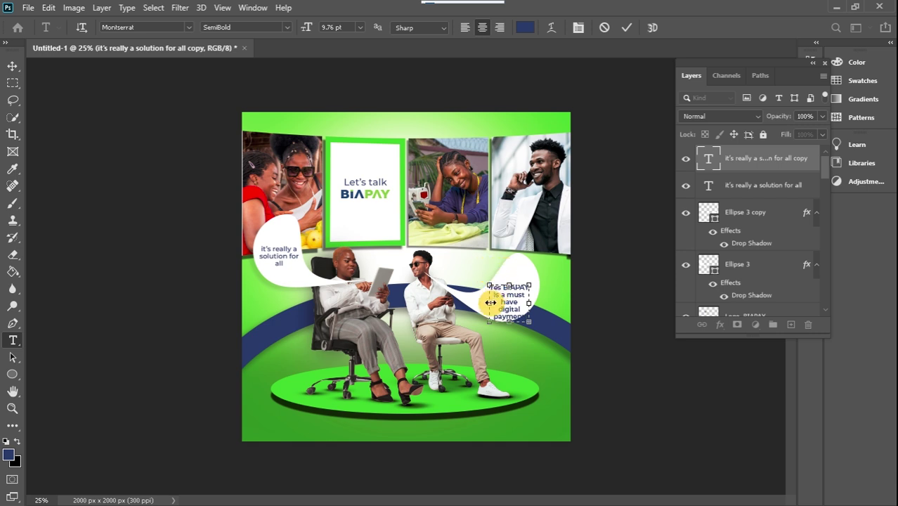
# Widen the text box in the man's bubble and insert a line break after "Yes BIAPAY is".
pyautogui.moveTo(490, 302); pyautogui.dragTo(482, 303)
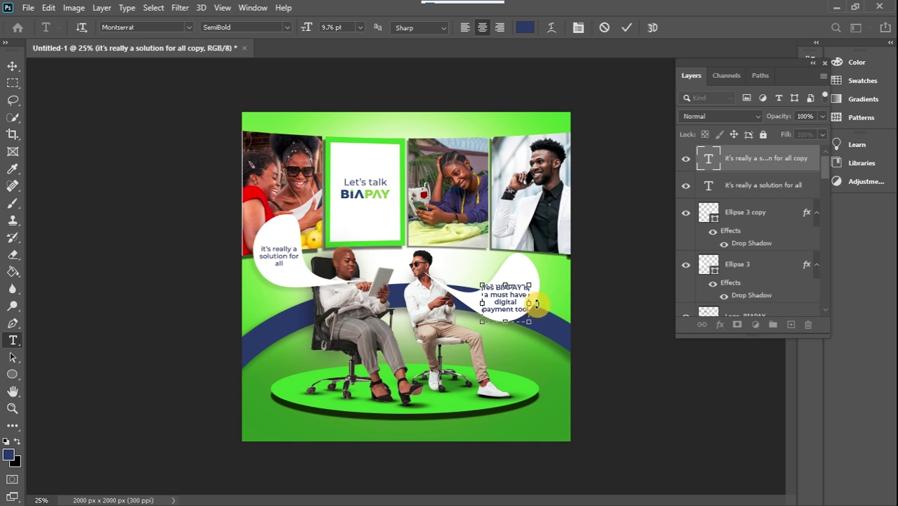
pyautogui.moveTo(483, 303); pyautogui.dragTo(476, 301)
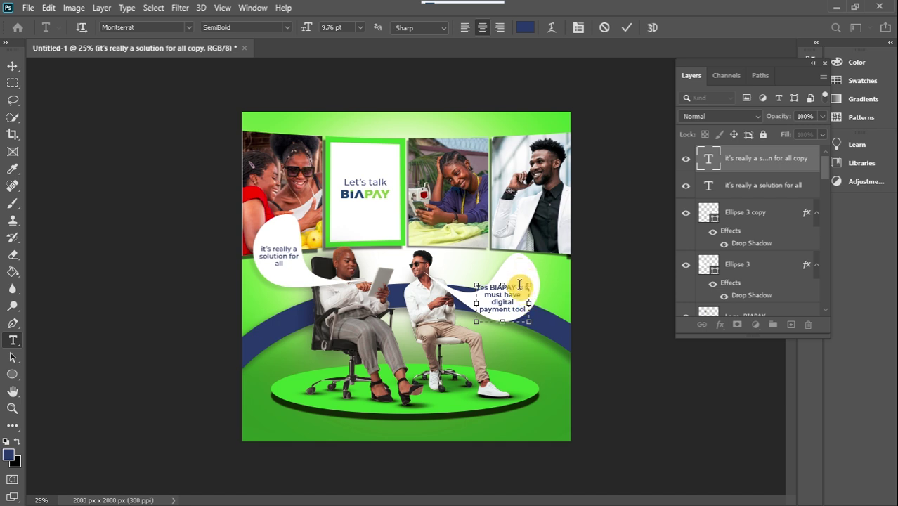
pyautogui.click(419, 267)
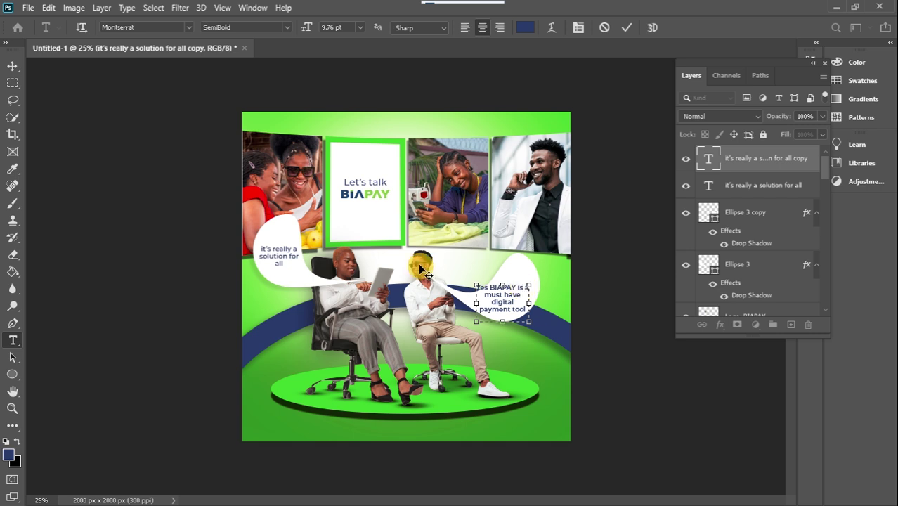
pyautogui.press('Return')
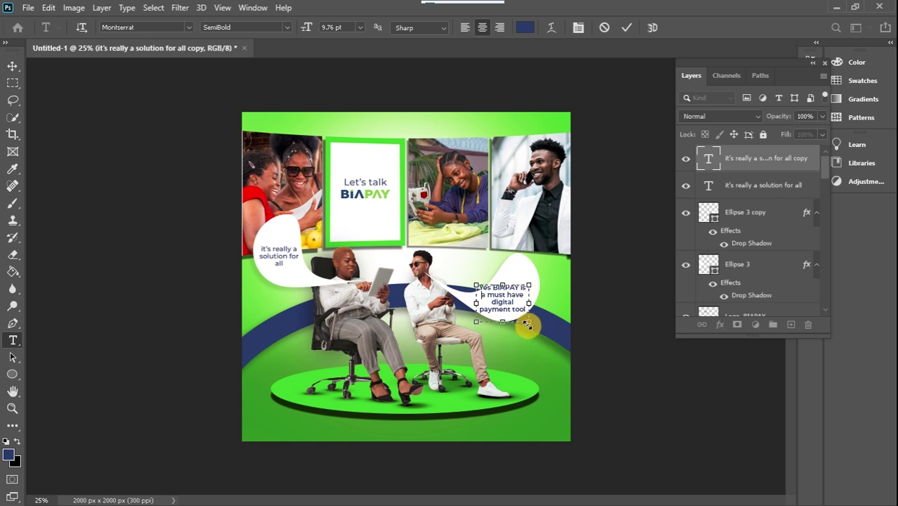
pyautogui.click(13, 66)
# Enlarge the seated man's white bubble proportionally to about 109%.
pyautogui.click(518, 276)
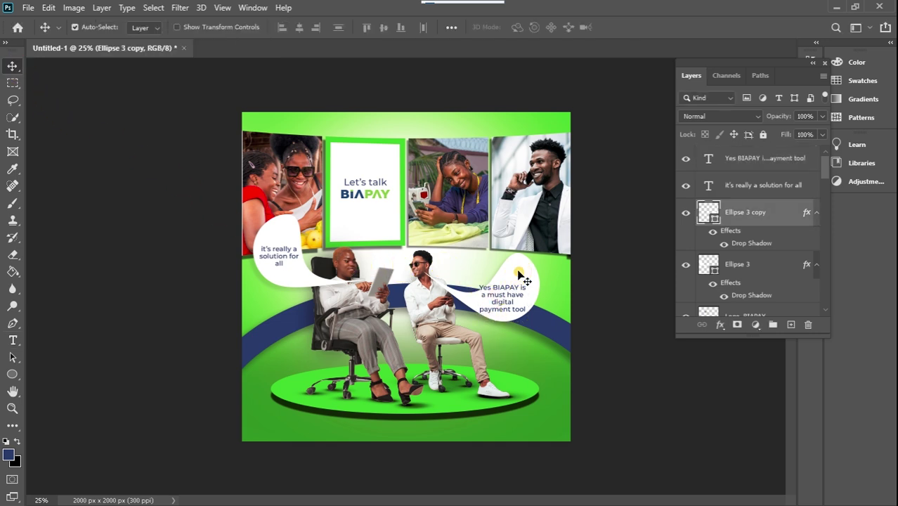
pyautogui.hotkey('ctrl', 't')
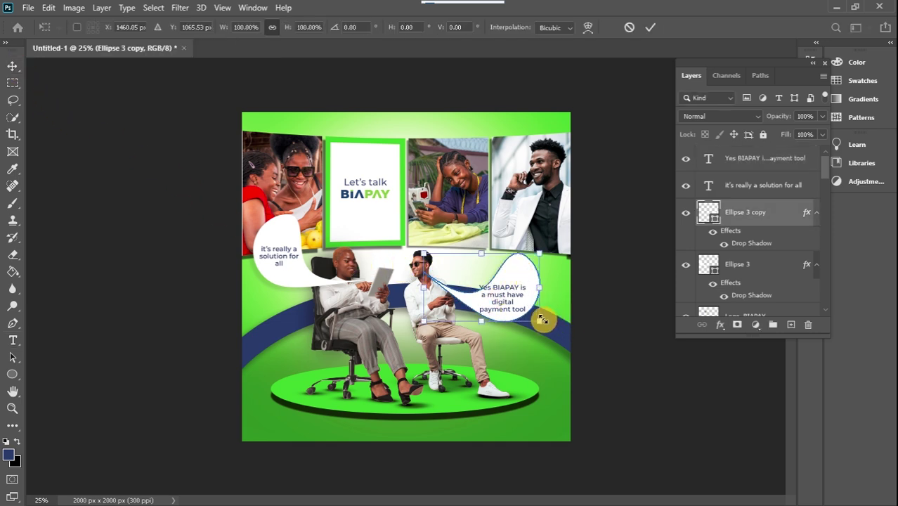
pyautogui.moveTo(541, 320); pyautogui.dragTo(549, 329)
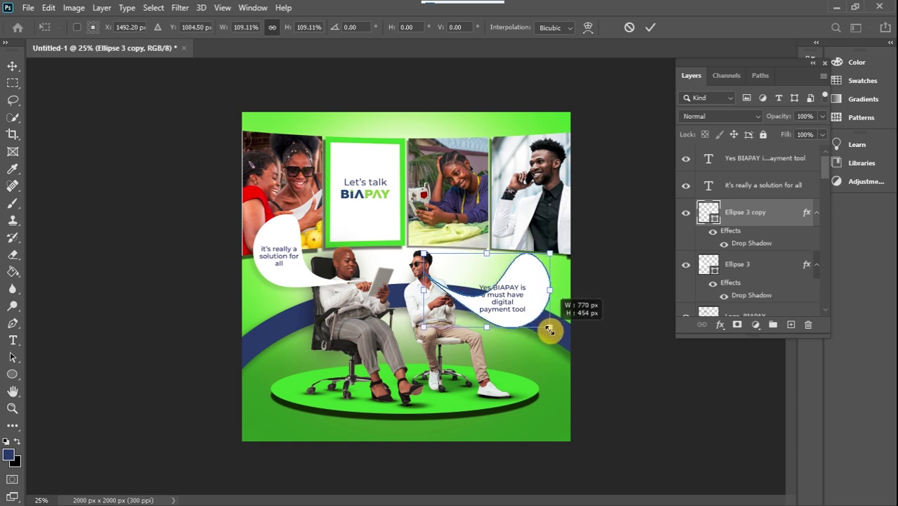
pyautogui.click(12, 66)
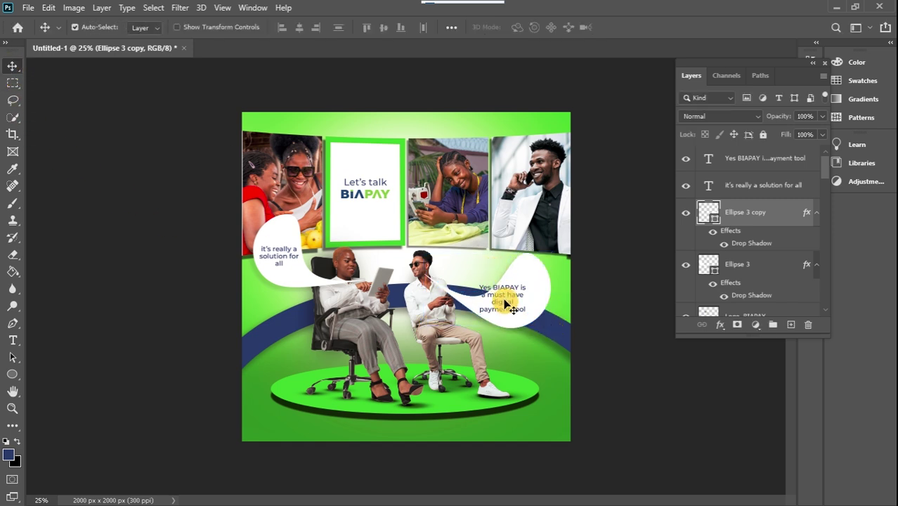
# Move the "Yes BIAPAY is a must have digital payment tool" text deeper into its bubble and scale it to about 94%.
pyautogui.moveTo(505, 300); pyautogui.dragTo(519, 306)
pyautogui.hotkey('ctrl', 't')
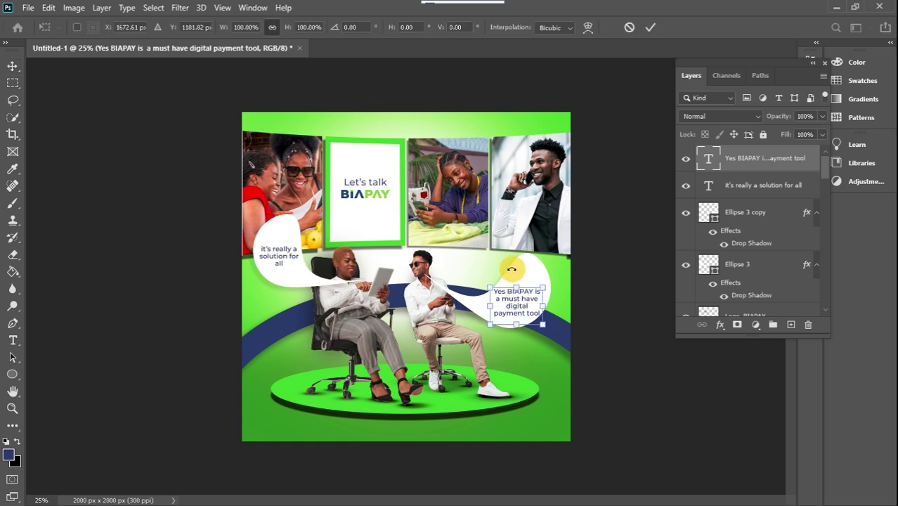
pyautogui.moveTo(545, 284); pyautogui.dragTo(542, 286)
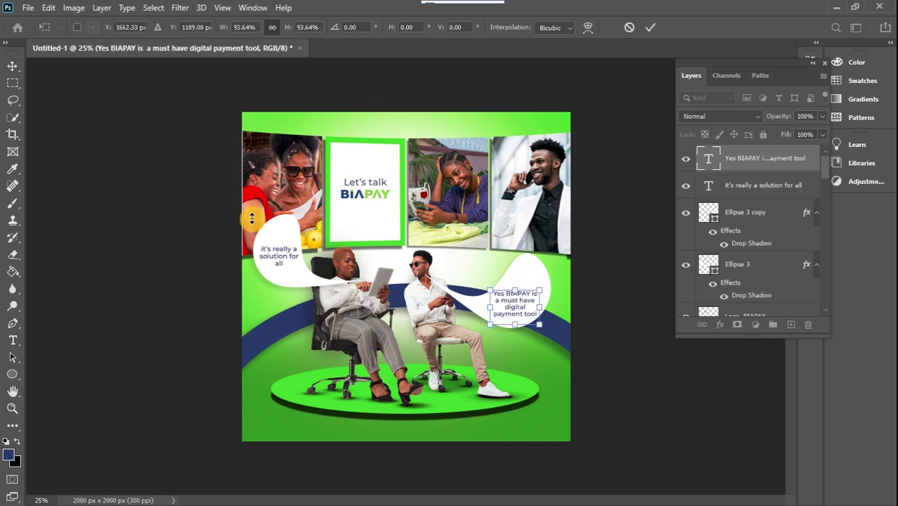
pyautogui.click(12, 66)
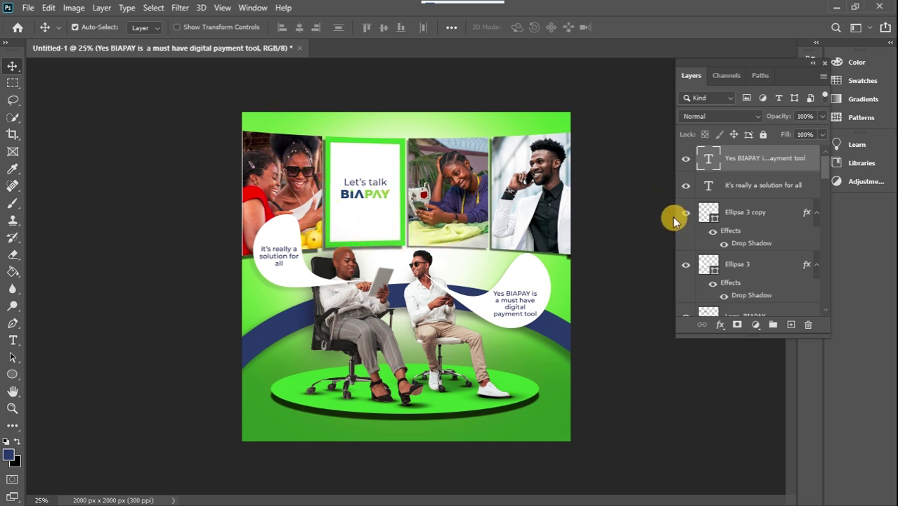
# Add a new empty layer directly above Layer 2 near the background and set the foreground colour to white.
pyautogui.moveTo(821, 175); pyautogui.dragTo(828, 302)
pyautogui.click(793, 251)
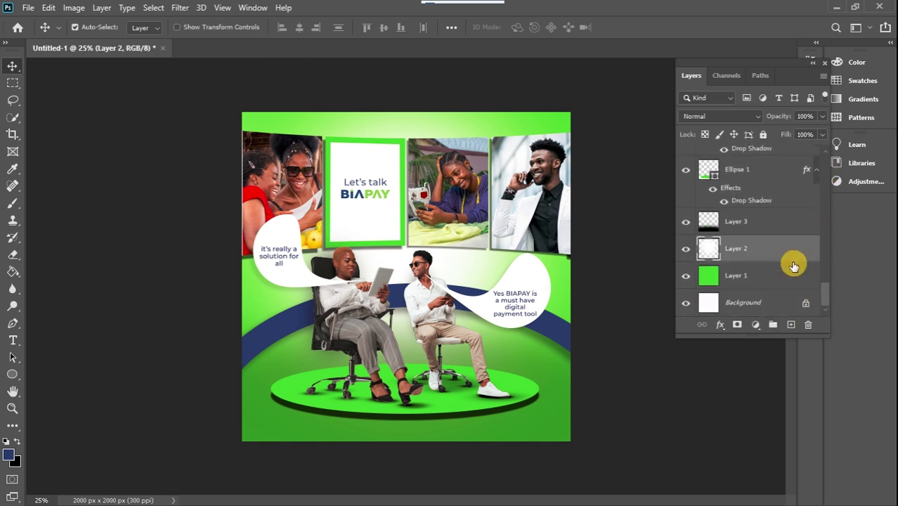
pyautogui.click(792, 325)
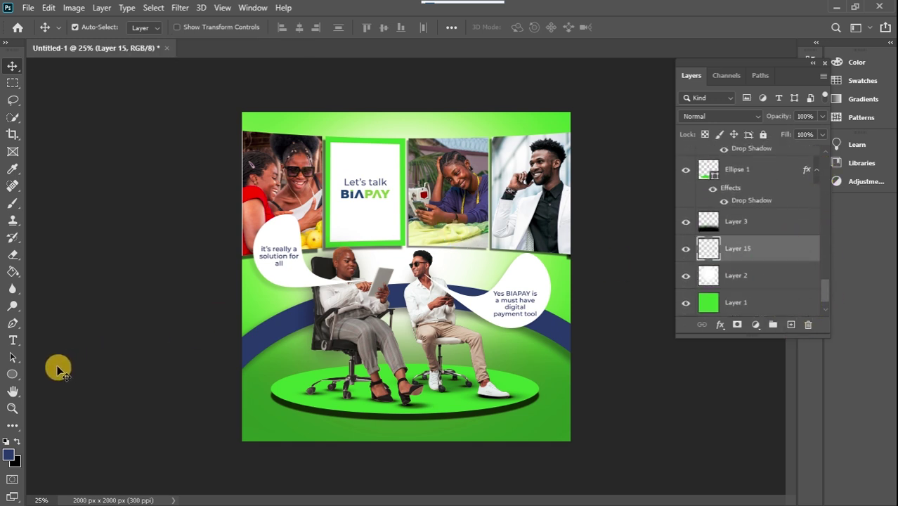
pyautogui.click(6, 441)
pyautogui.click(17, 440)
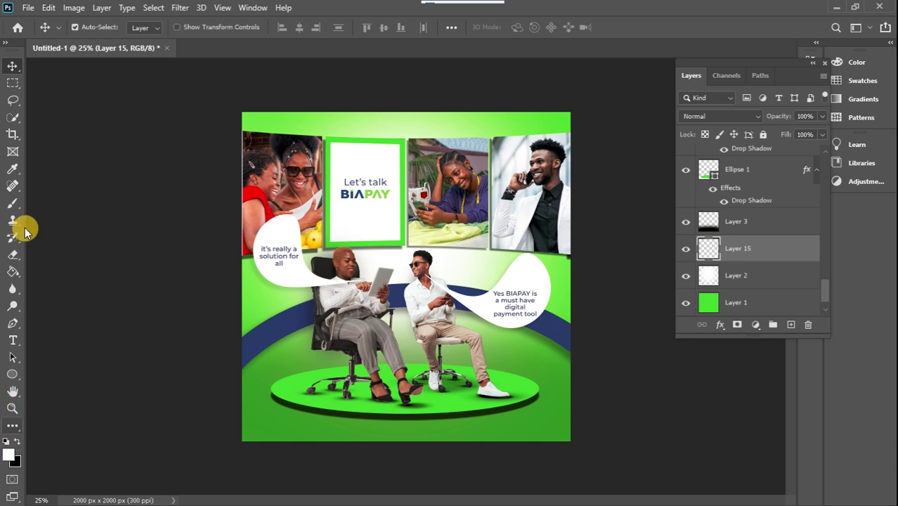
# Paint a soft white glow on the new layer behind the wall photos using a 2200 px brush.
pyautogui.click(14, 204)
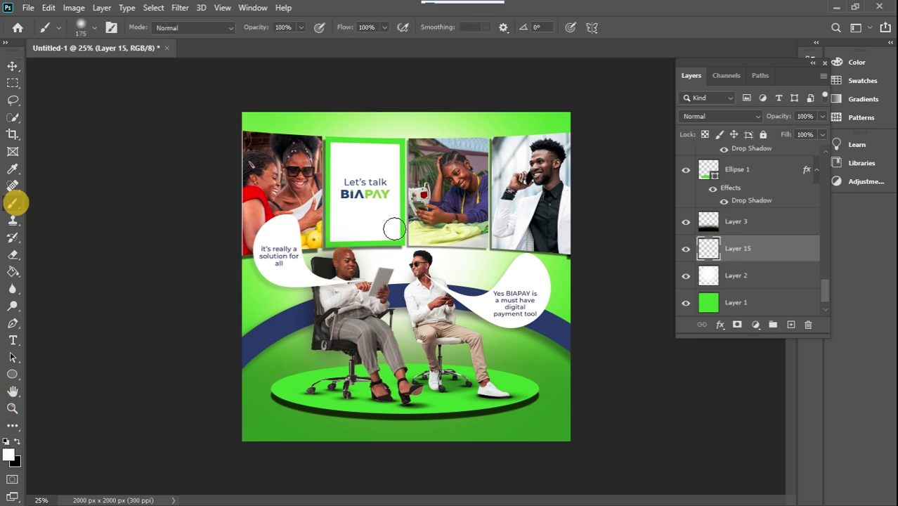
pyautogui.press(']')
pyautogui.press(']')
pyautogui.press(']')
pyautogui.press(']')
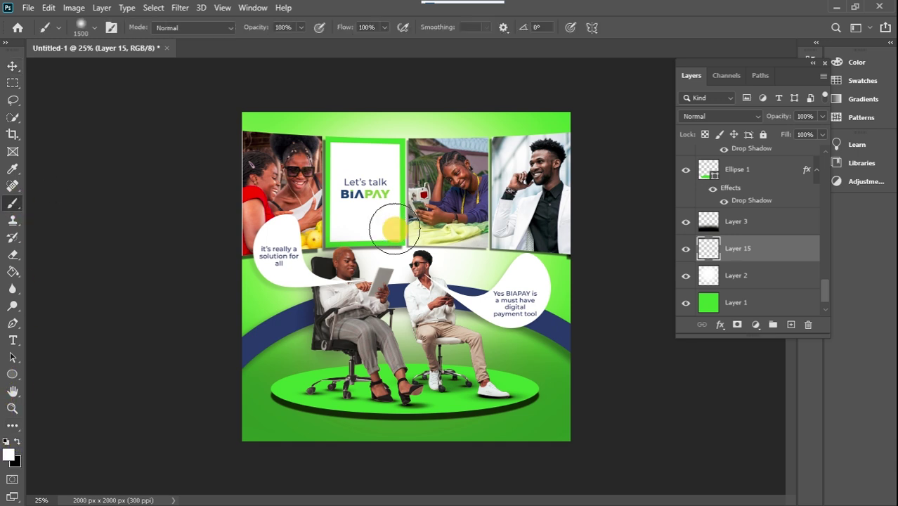
pyautogui.press(']')
pyautogui.press(']')
pyautogui.press(']')
pyautogui.press(']')
pyautogui.press(']')
pyautogui.press(']')
pyautogui.press(']')
pyautogui.press(']')
pyautogui.press(']')
pyautogui.press(']')
pyautogui.press(']')
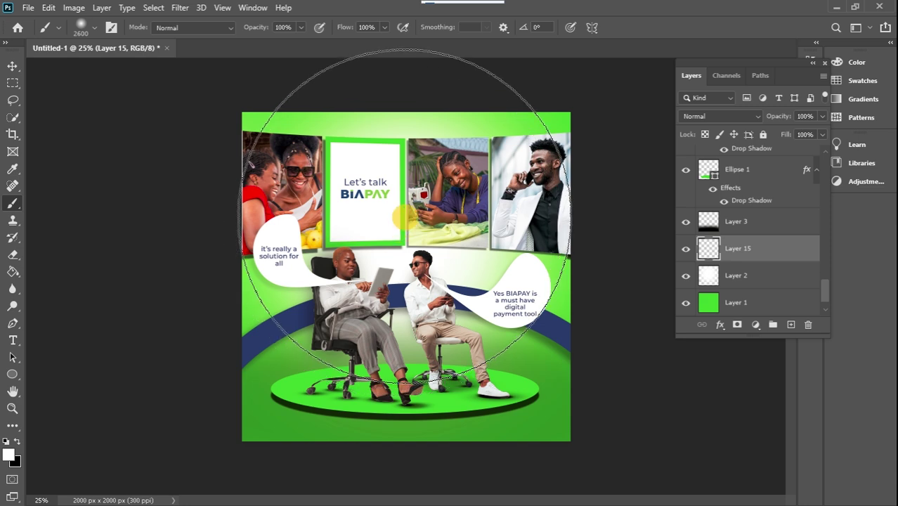
pyautogui.press('[')
pyautogui.press('[')
pyautogui.press('[')
pyautogui.press('[')
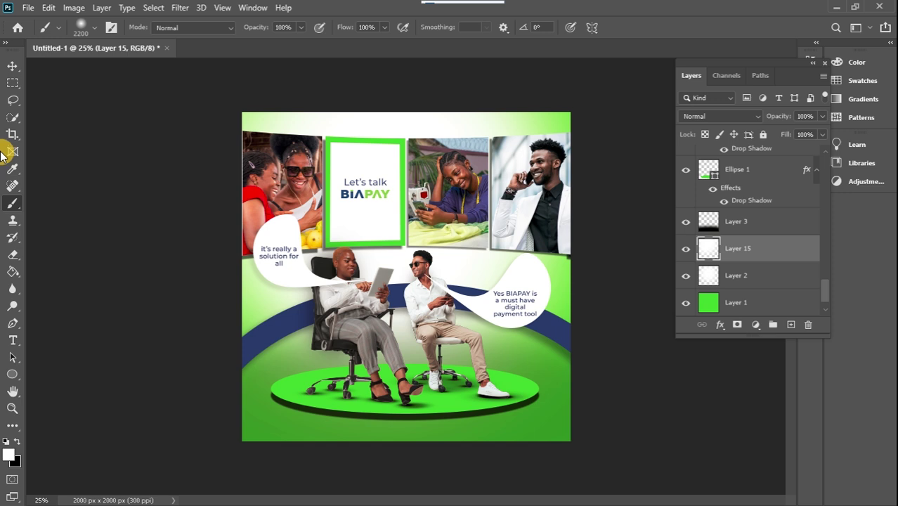
pyautogui.click(13, 66)
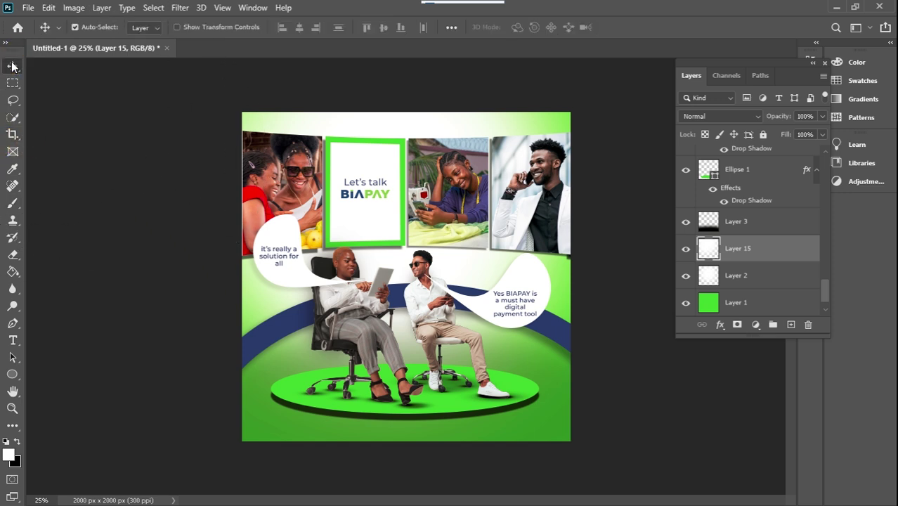
pyautogui.click(274, 176)
pyautogui.click(291, 184)
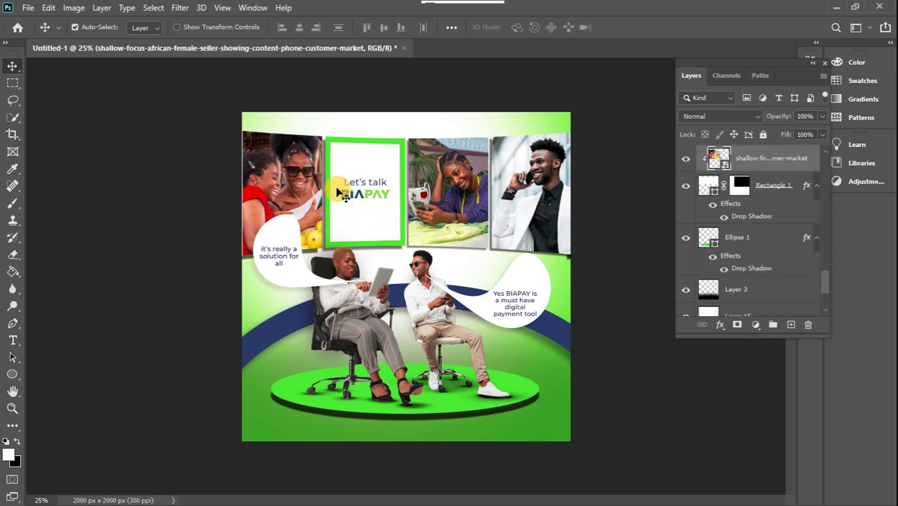
pyautogui.click(444, 188)
pyautogui.click(531, 199)
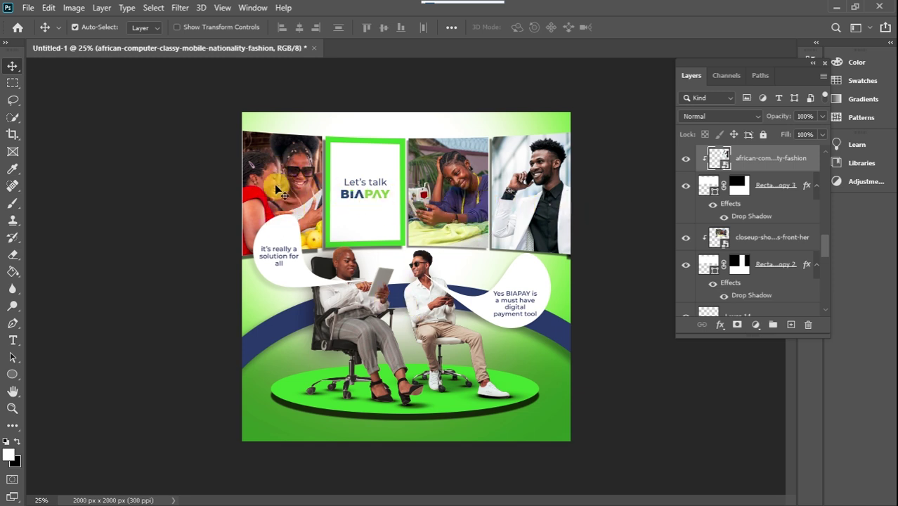
# Add a Curves adjustment above the photo of the woman with fabrics and slightly raise its red-channel midtones.
pyautogui.click(464, 186)
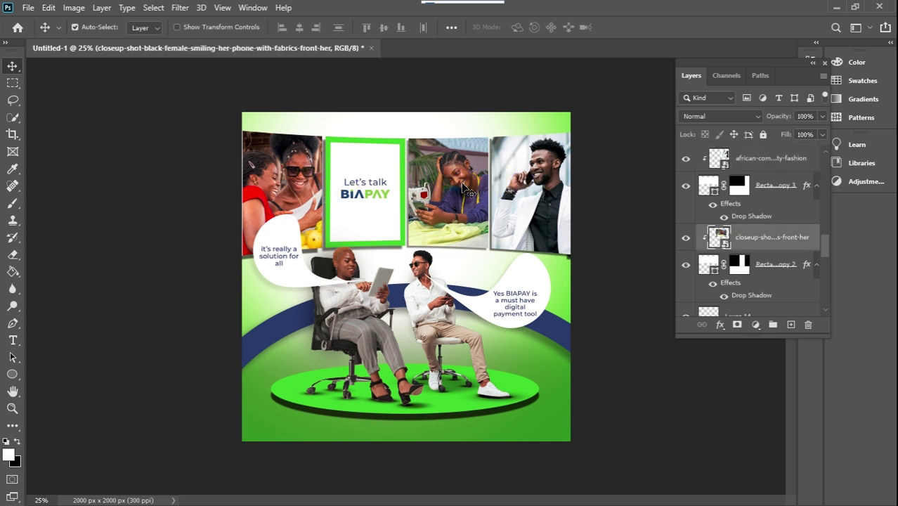
pyautogui.click(790, 324)
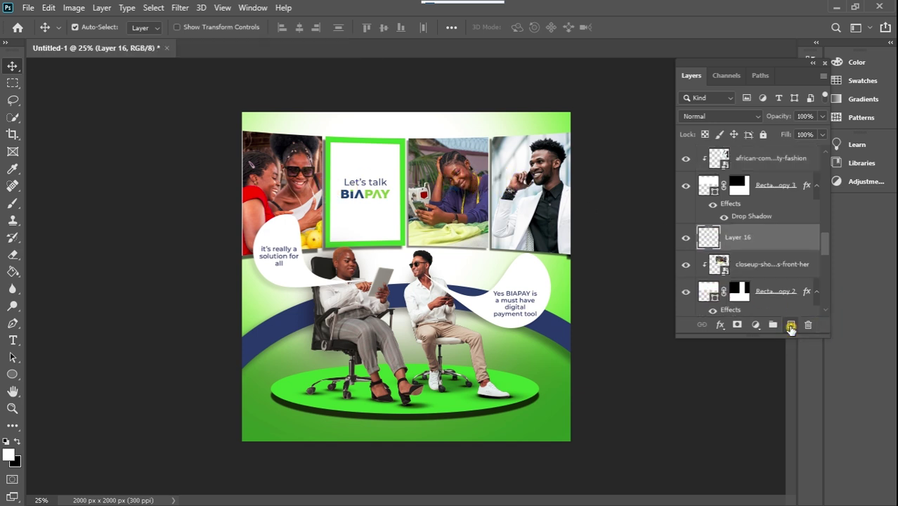
pyautogui.hotkey('ctrl', 'z')
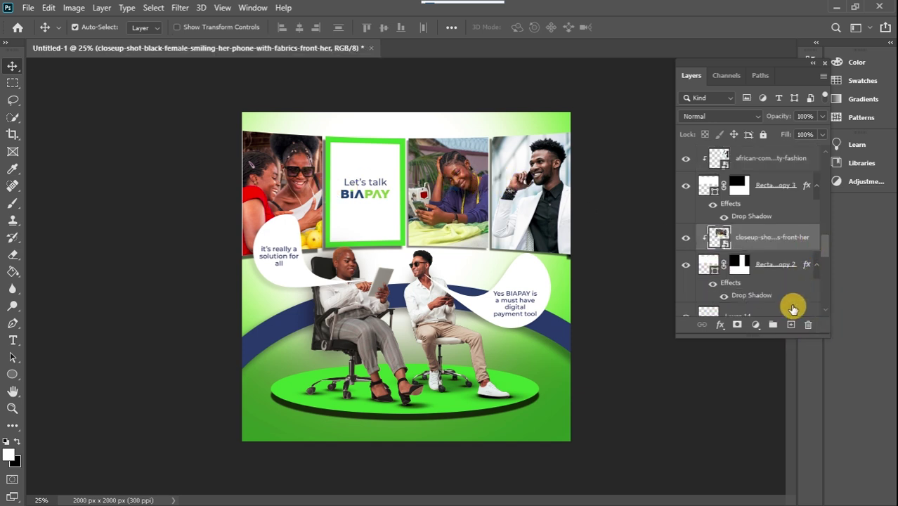
pyautogui.click(756, 325)
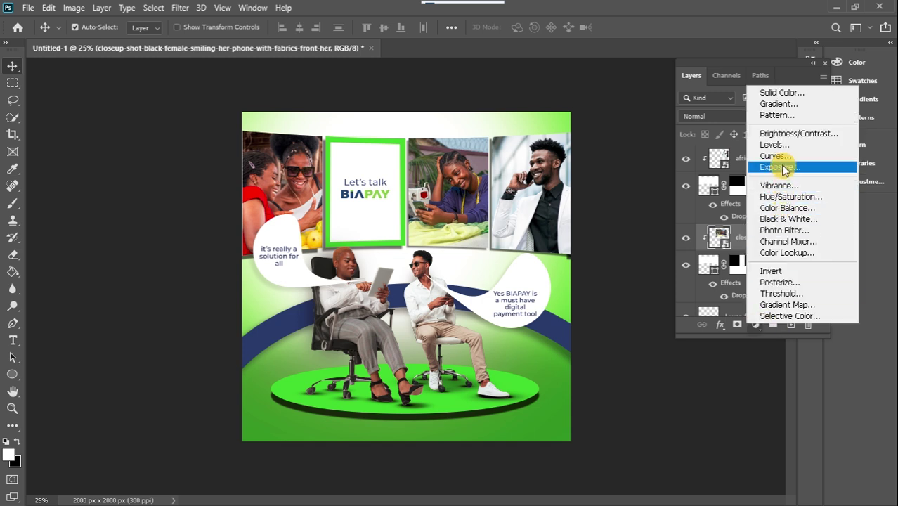
pyautogui.click(781, 153)
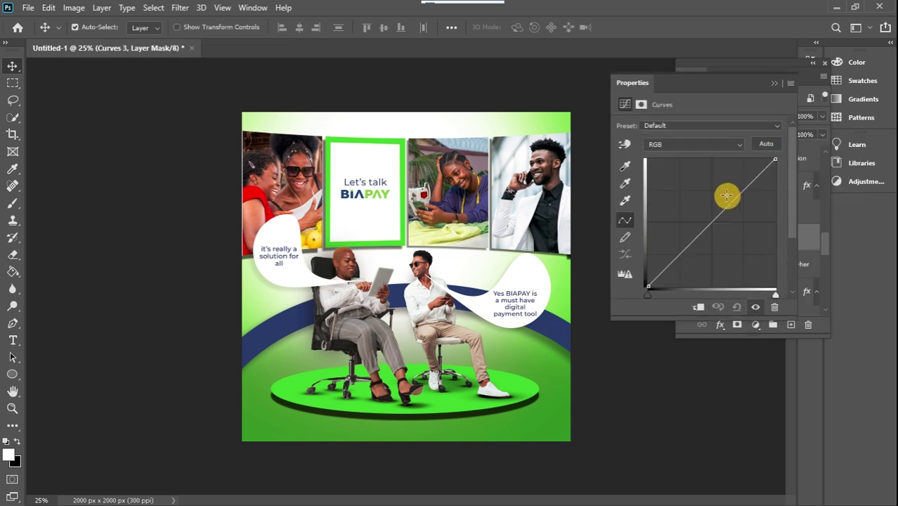
pyautogui.click(708, 145)
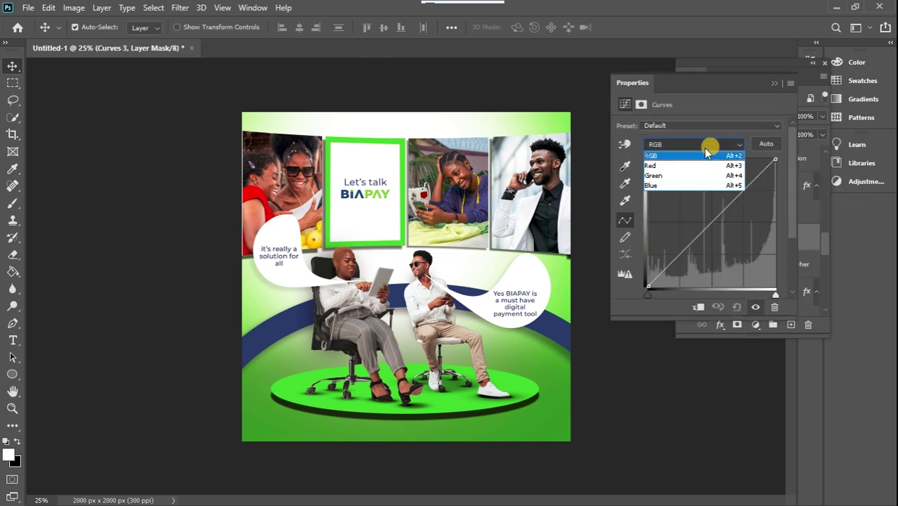
pyautogui.click(691, 169)
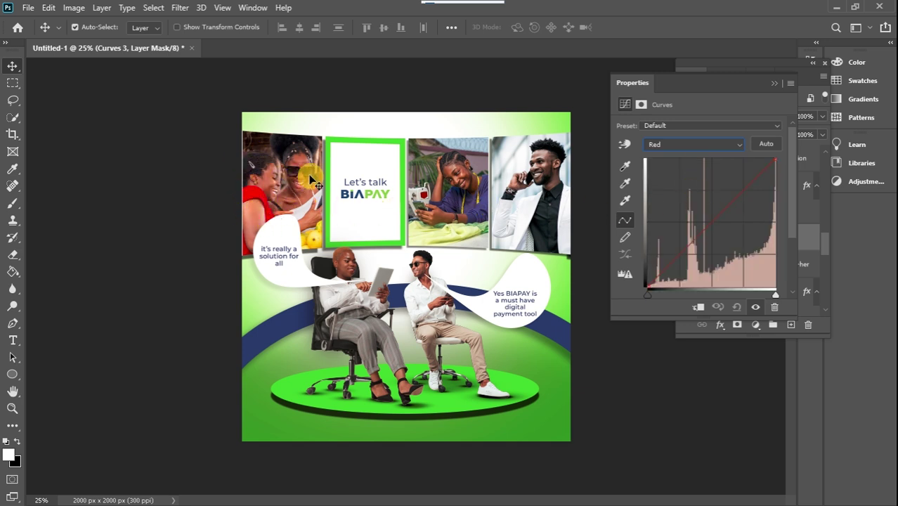
pyautogui.click(716, 214)
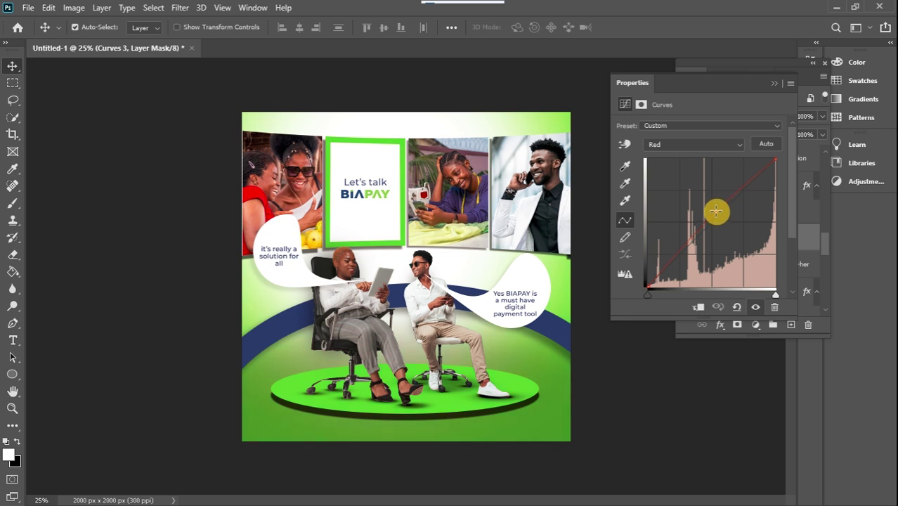
# Lower the blue-channel midtones and slightly raise the RGB midtones in the Curves adjustment above the woman's photo.
pyautogui.click(662, 144)
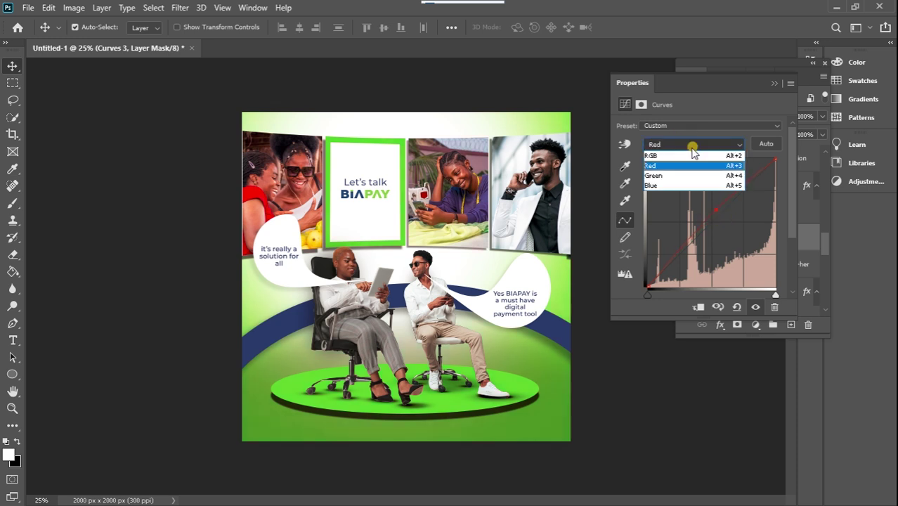
pyautogui.click(672, 184)
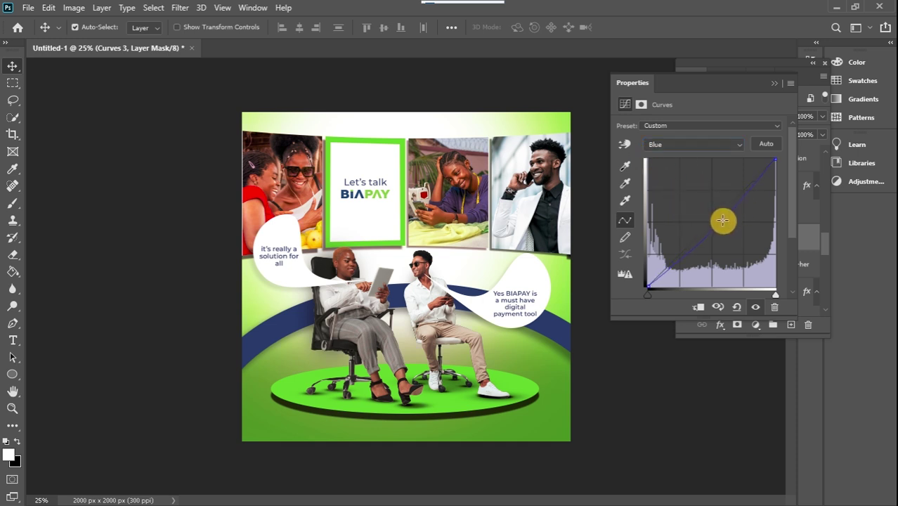
pyautogui.click(705, 145)
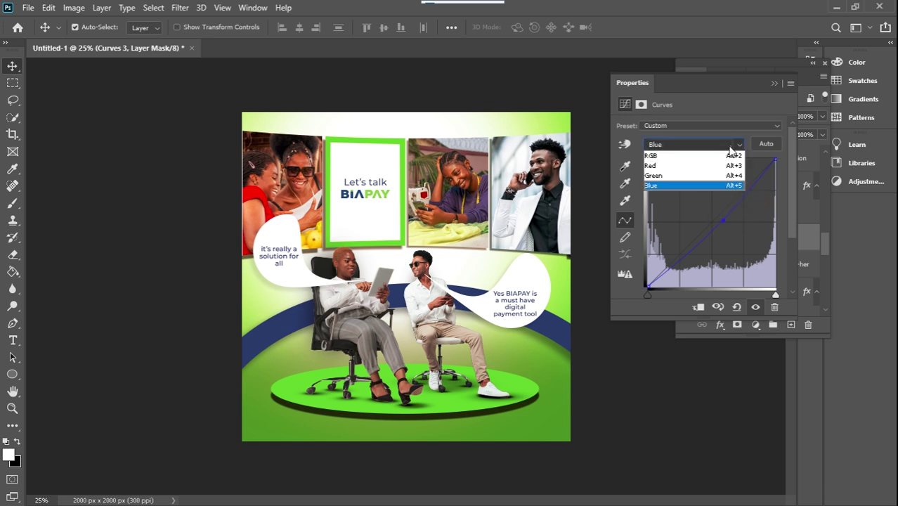
pyautogui.click(693, 157)
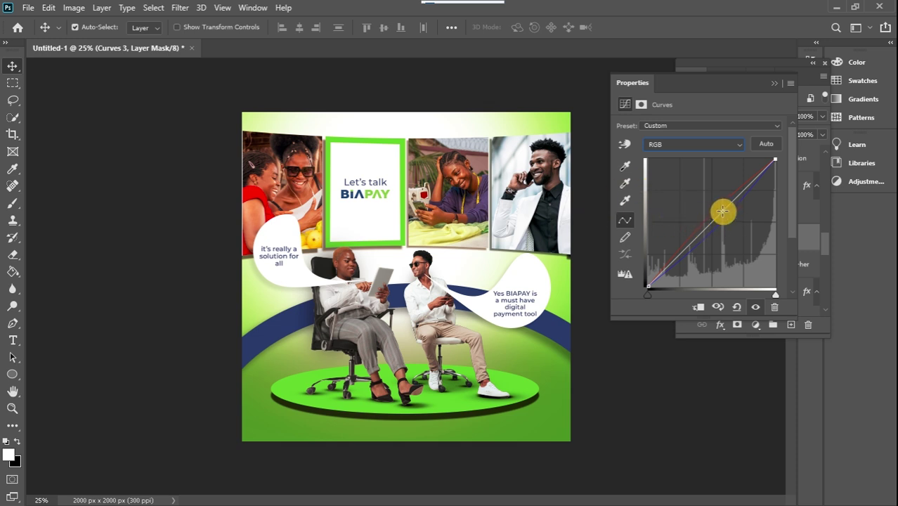
pyautogui.click(722, 211)
pyautogui.moveTo(722, 211)
pyautogui.mouseDown()
pyautogui.moveTo(701, 177)
pyautogui.moveTo(722, 209)
pyautogui.mouseUp()
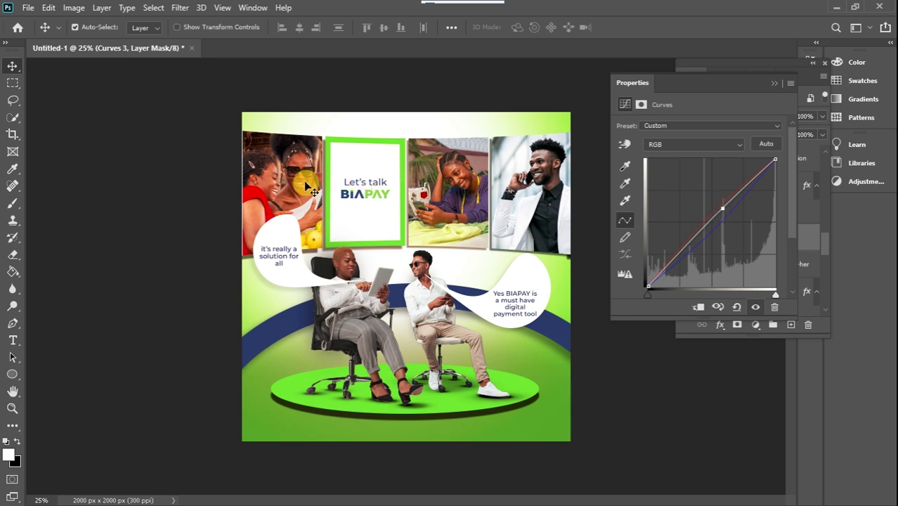
pyautogui.click(774, 83)
# Add a Curves adjustment above the photo of the man in the white jacket and slightly raise its red-channel midtones.
pyautogui.click(552, 207)
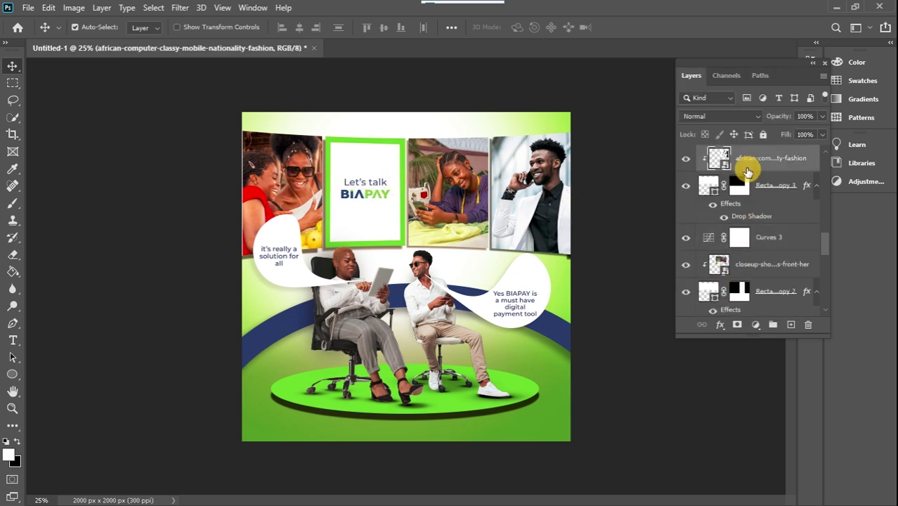
pyautogui.click(757, 324)
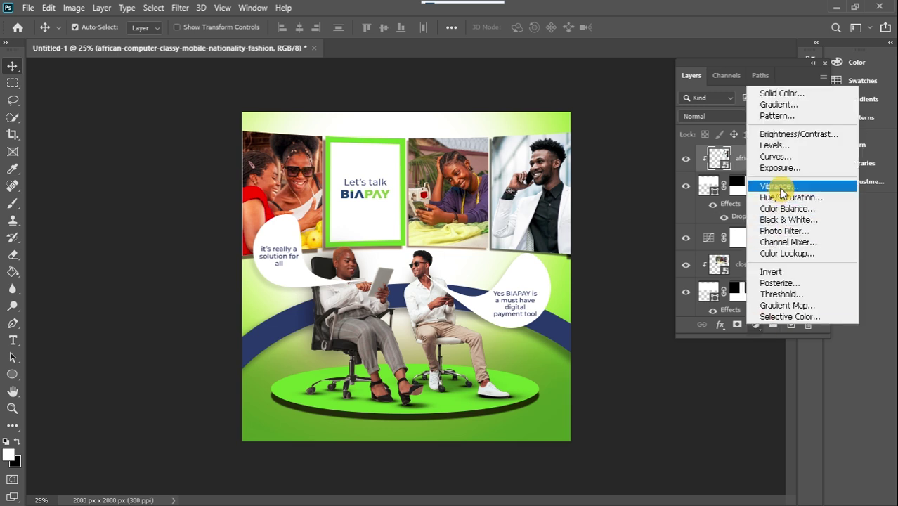
pyautogui.click(784, 156)
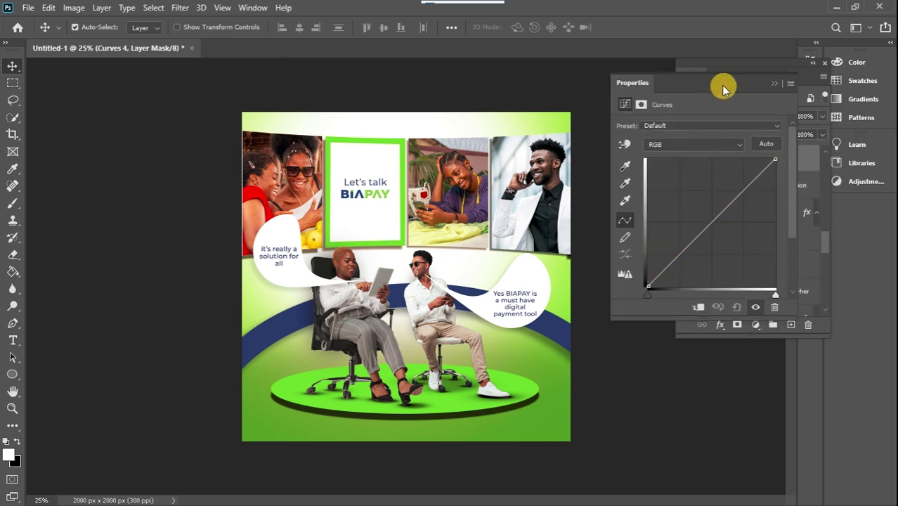
pyautogui.moveTo(722, 85); pyautogui.dragTo(726, 160)
pyautogui.click(745, 255)
pyautogui.click(695, 215)
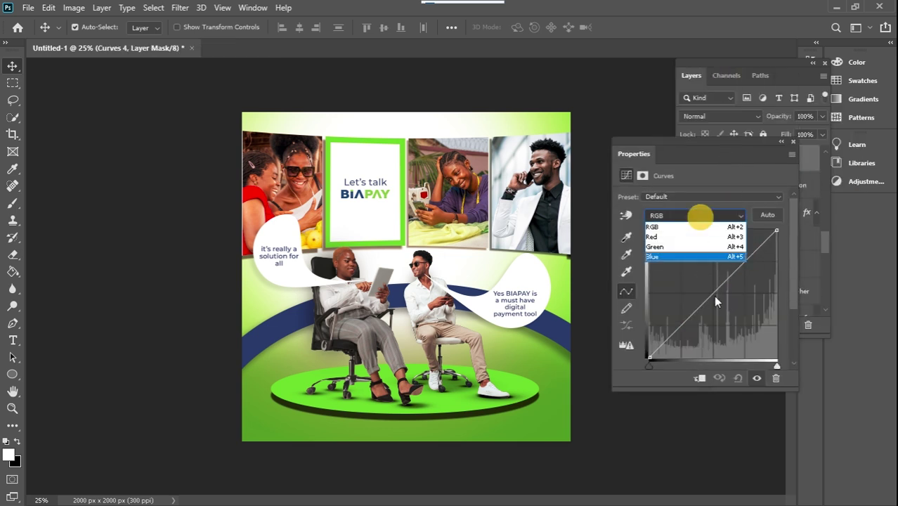
pyautogui.click(664, 237)
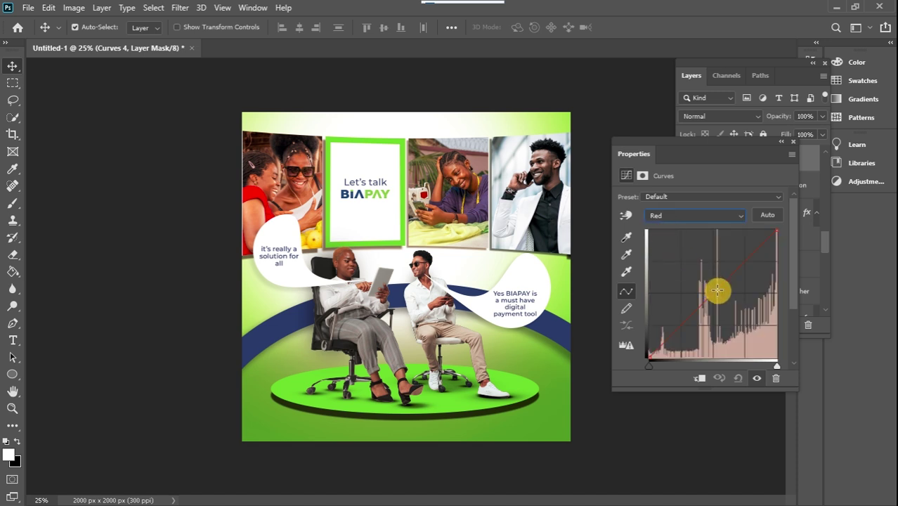
pyautogui.moveTo(717, 290); pyautogui.dragTo(715, 288)
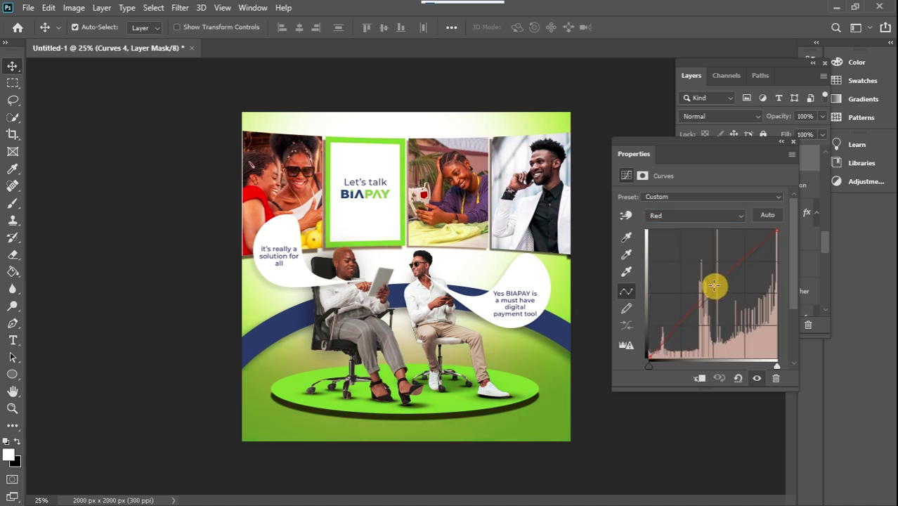
# Lower the blue-channel midtones and raise the RGB midtones in the Curves adjustment above the photo of the man in the white jacket.
pyautogui.click(696, 215)
pyautogui.click(675, 257)
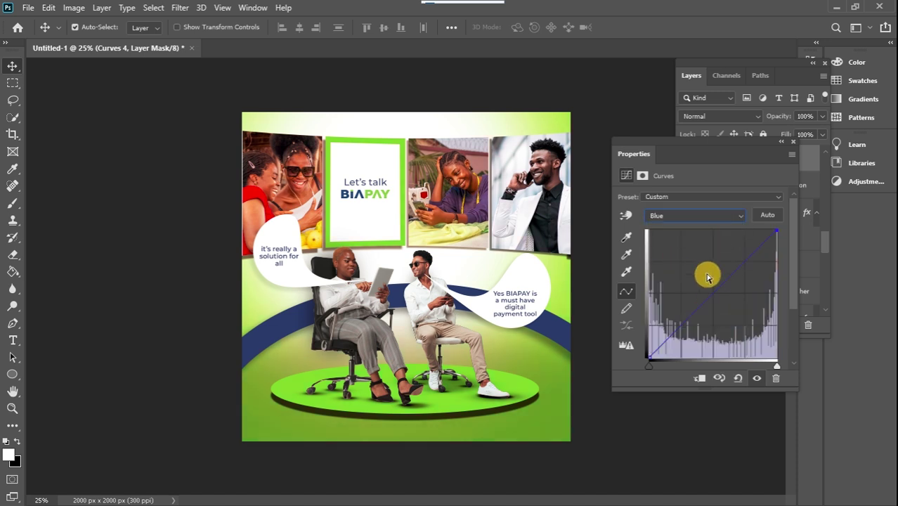
pyautogui.click(727, 287)
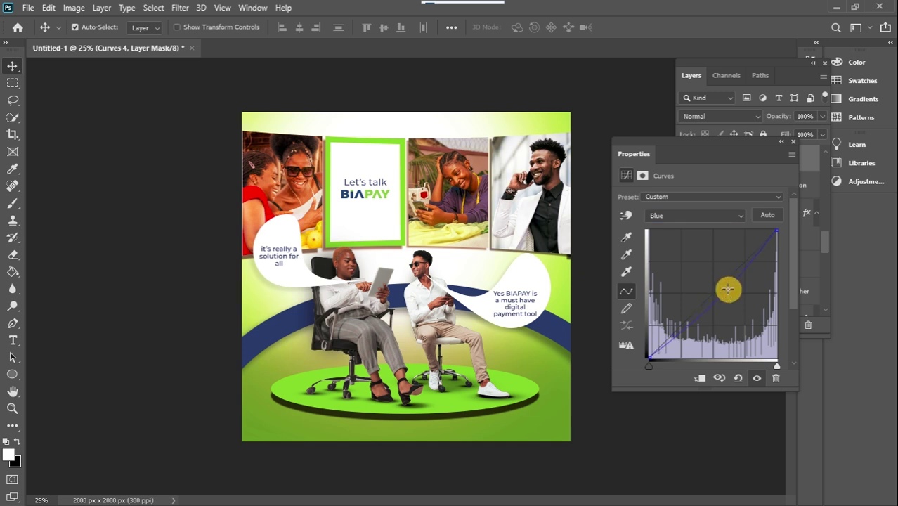
pyautogui.click(685, 214)
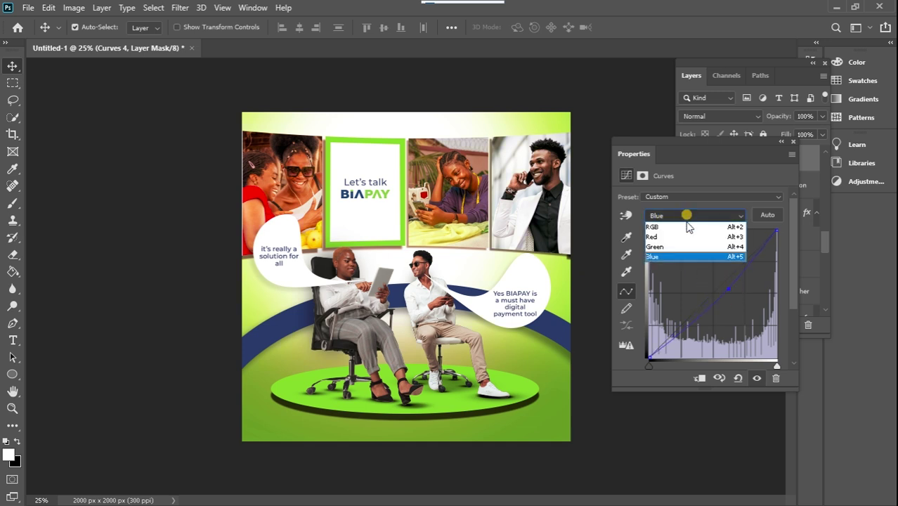
pyautogui.click(687, 258)
pyautogui.click(701, 214)
pyautogui.click(657, 215)
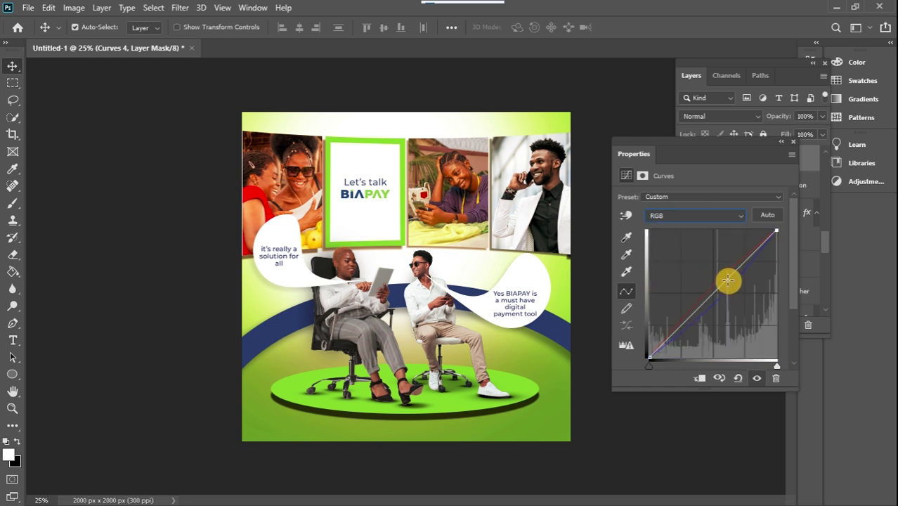
pyautogui.moveTo(727, 280); pyautogui.dragTo(725, 272)
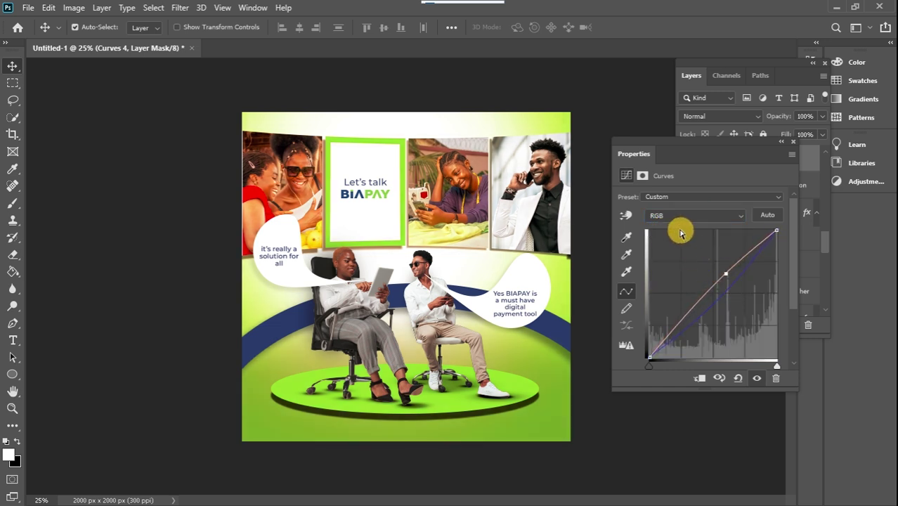
pyautogui.click(793, 143)
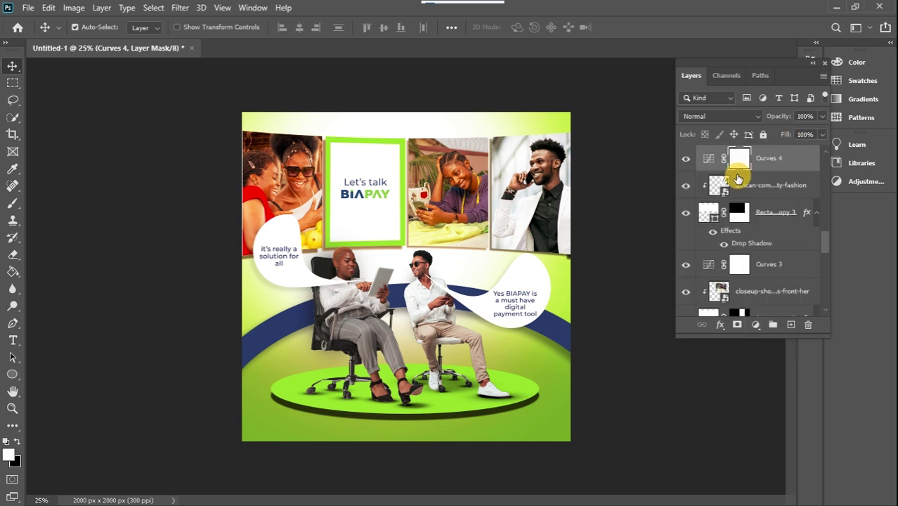
# Add a Curves adjustment clipped to the seated woman with the tablet and slightly raise its red-channel midtones.
pyautogui.click(343, 264)
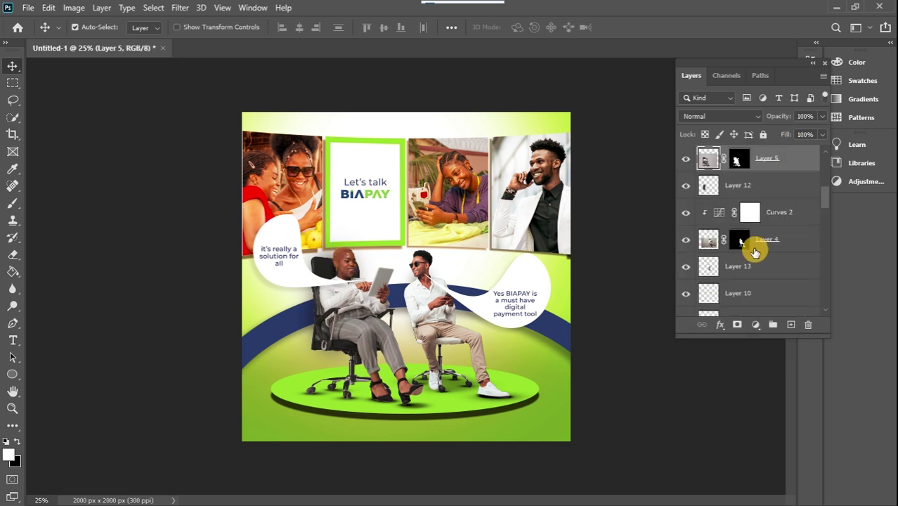
pyautogui.click(755, 324)
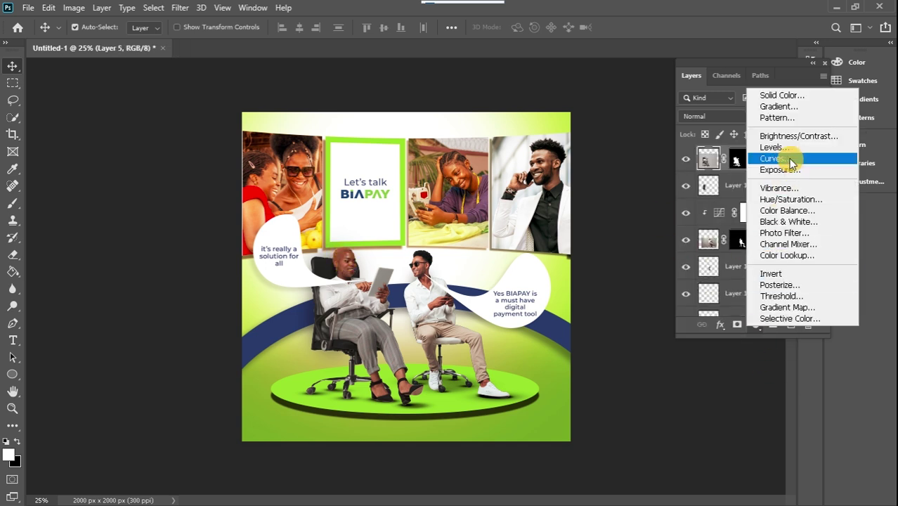
pyautogui.click(779, 159)
pyautogui.click(704, 215)
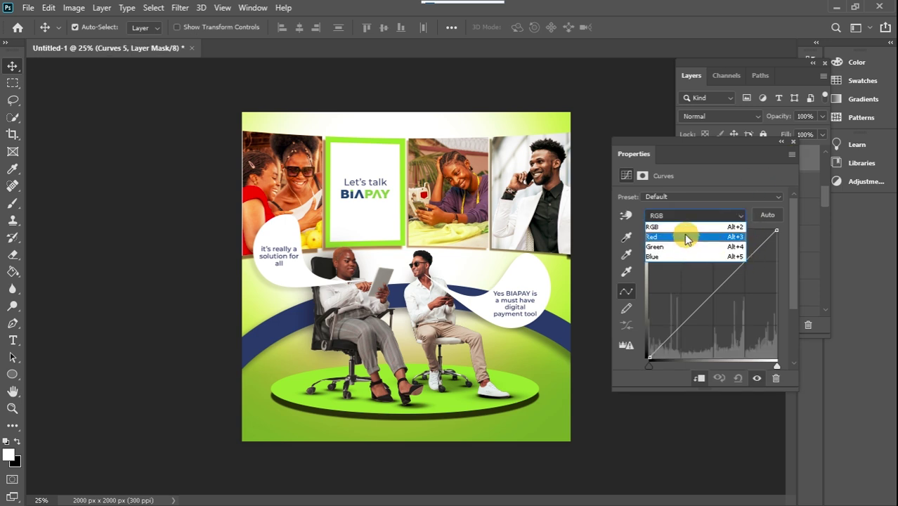
pyautogui.click(687, 242)
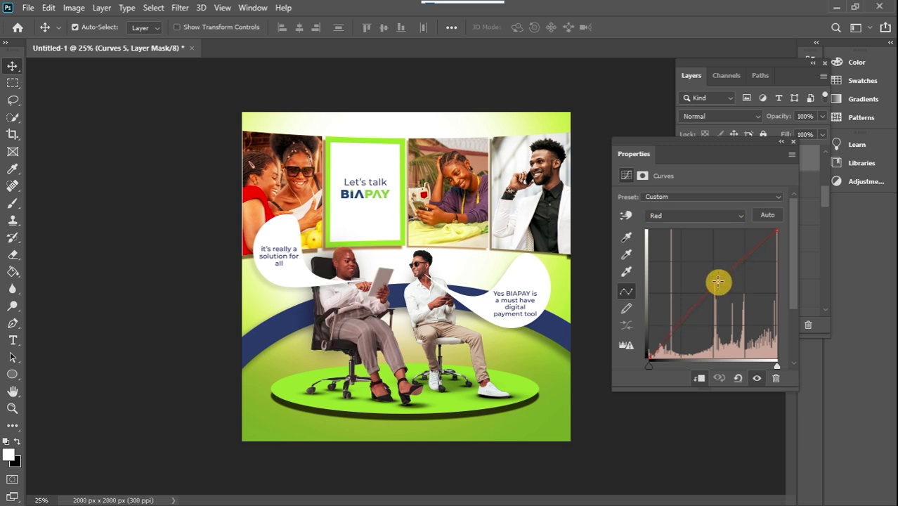
# Lower the blue-channel midtones in the Curves adjustment clipped to the seated woman.
pyautogui.click(706, 216)
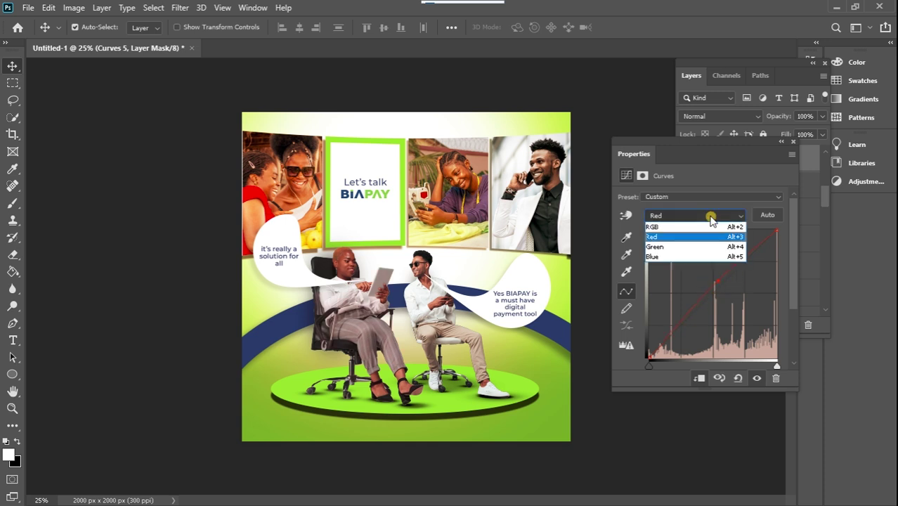
pyautogui.click(694, 257)
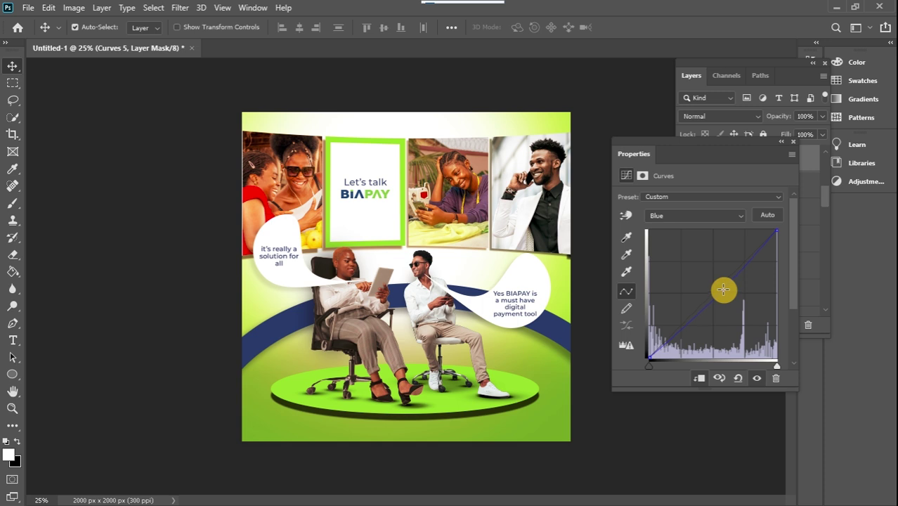
pyautogui.click(723, 290)
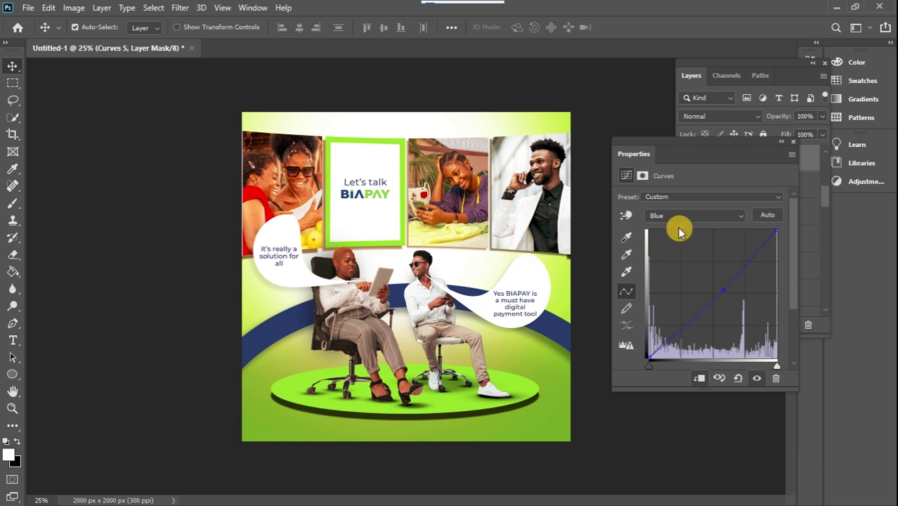
pyautogui.click(790, 142)
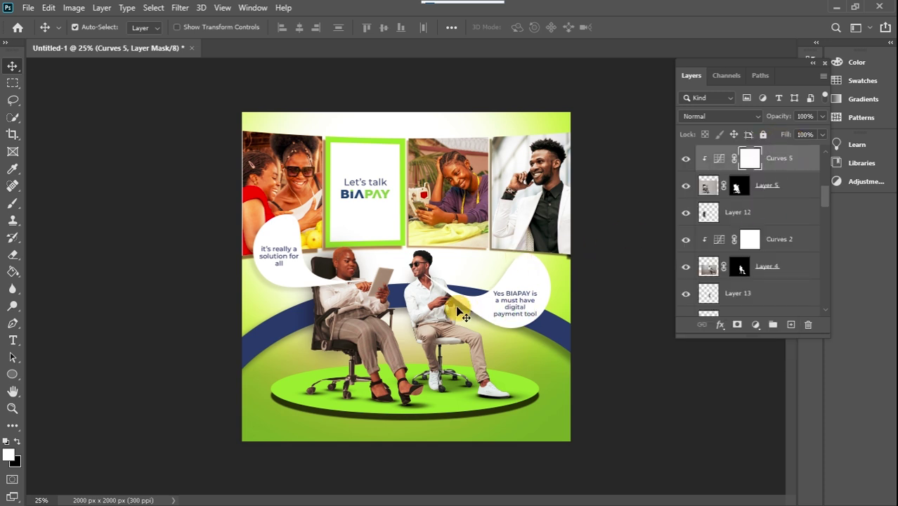
# Add a second Curves adjustment clipped to the seated man in sunglasses and slightly raise its red-channel midtones.
pyautogui.click(430, 301)
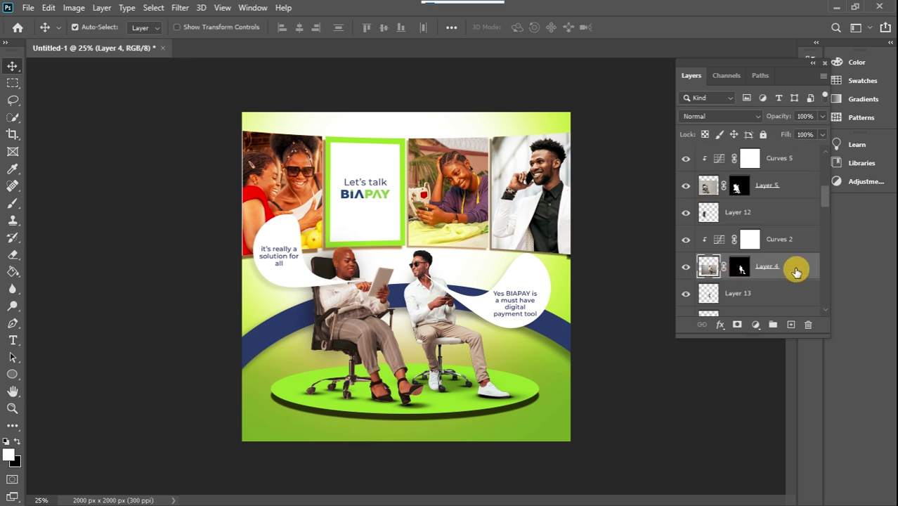
pyautogui.click(802, 242)
pyautogui.click(756, 325)
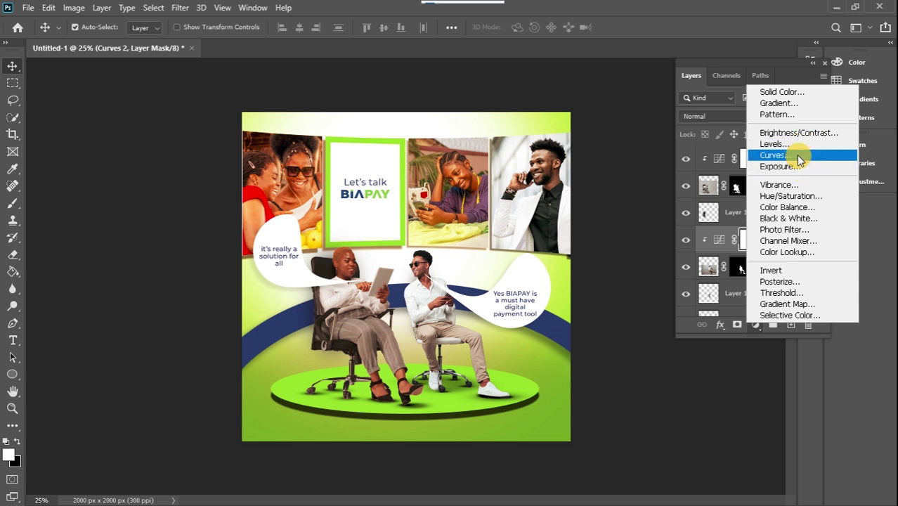
pyautogui.click(797, 156)
pyautogui.click(707, 216)
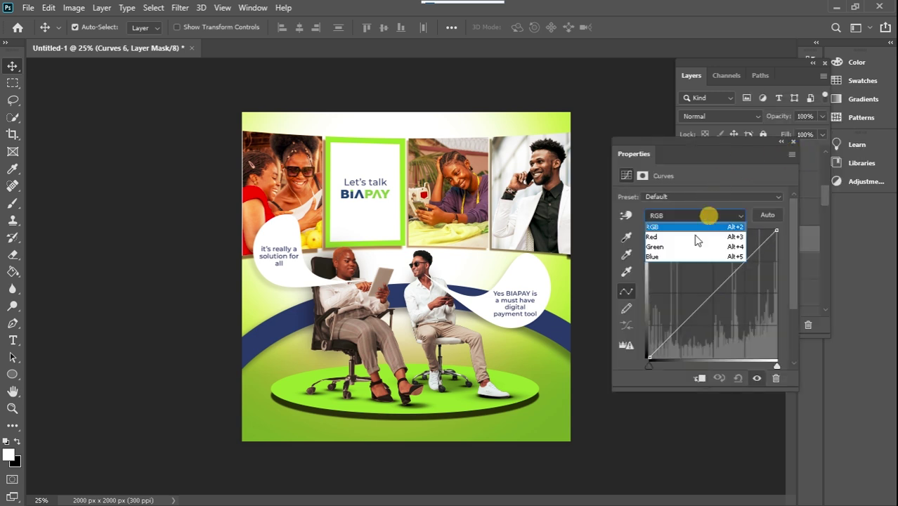
pyautogui.click(664, 238)
pyautogui.click(719, 284)
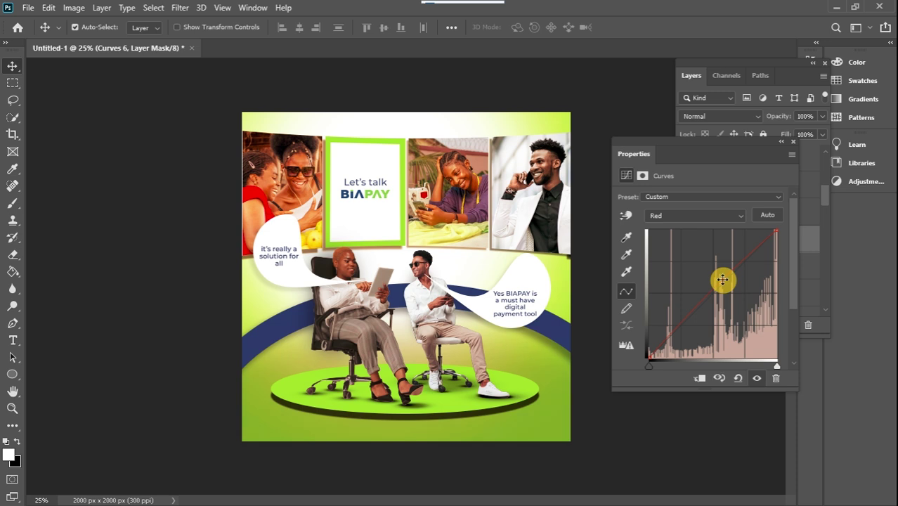
pyautogui.click(700, 378)
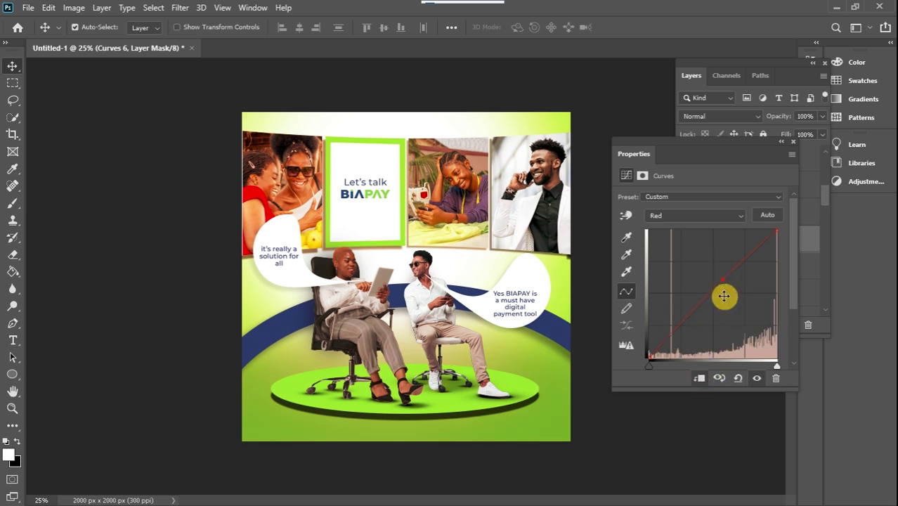
# Lower the blue-channel midtones in the new Curves adjustment clipped to the seated man.
pyautogui.click(702, 218)
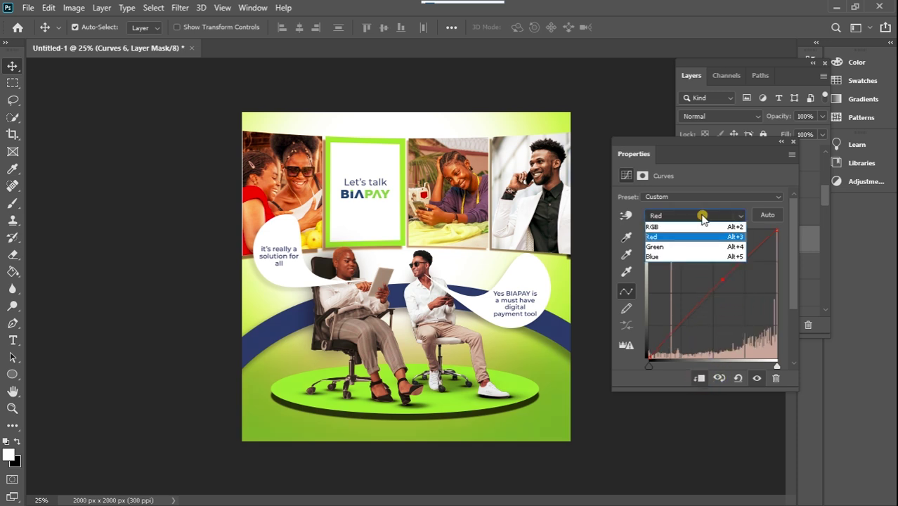
pyautogui.click(688, 256)
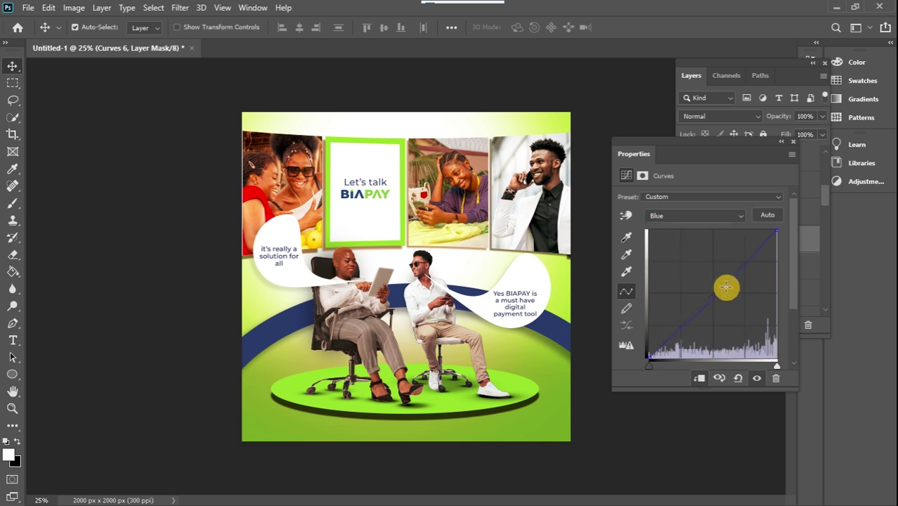
pyautogui.click(793, 142)
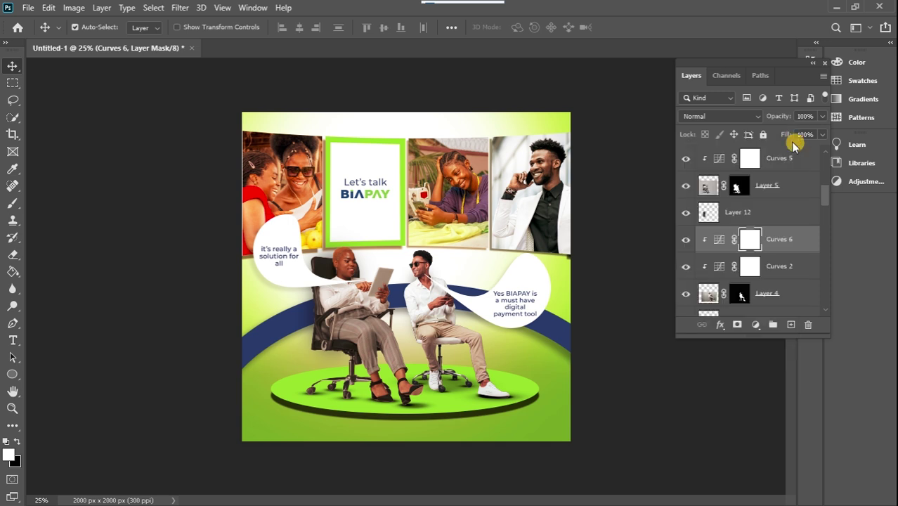
# Compare the seated woman with and without her Curves 5 adjustment by toggling its visibility.
pyautogui.click(353, 300)
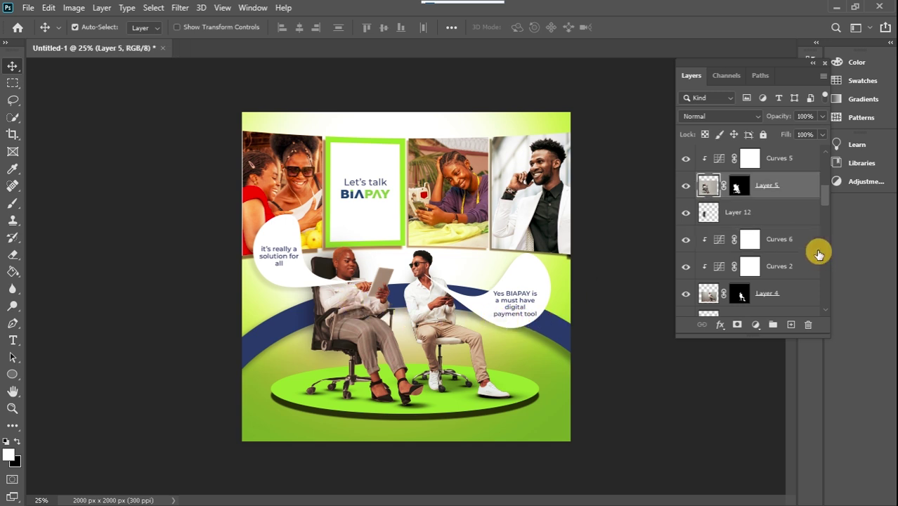
pyautogui.click(791, 163)
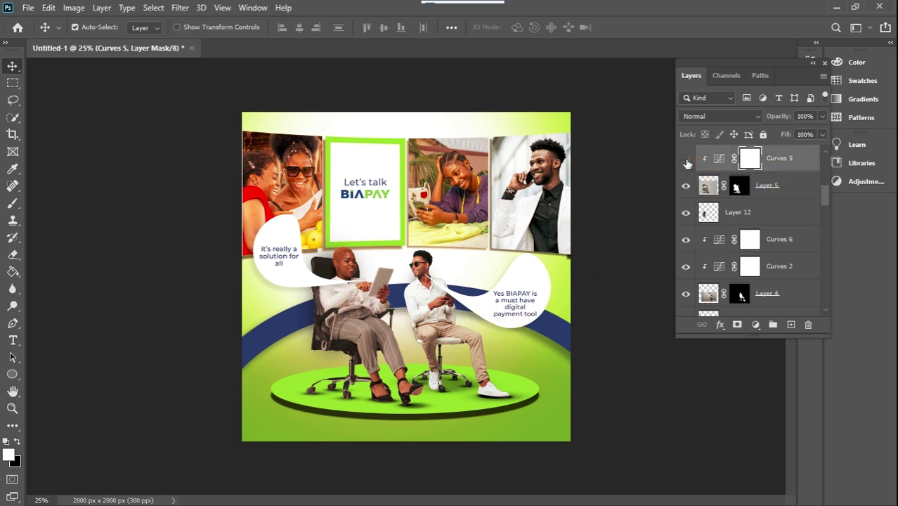
pyautogui.click(686, 161)
pyautogui.click(686, 161)
pyautogui.click(686, 160)
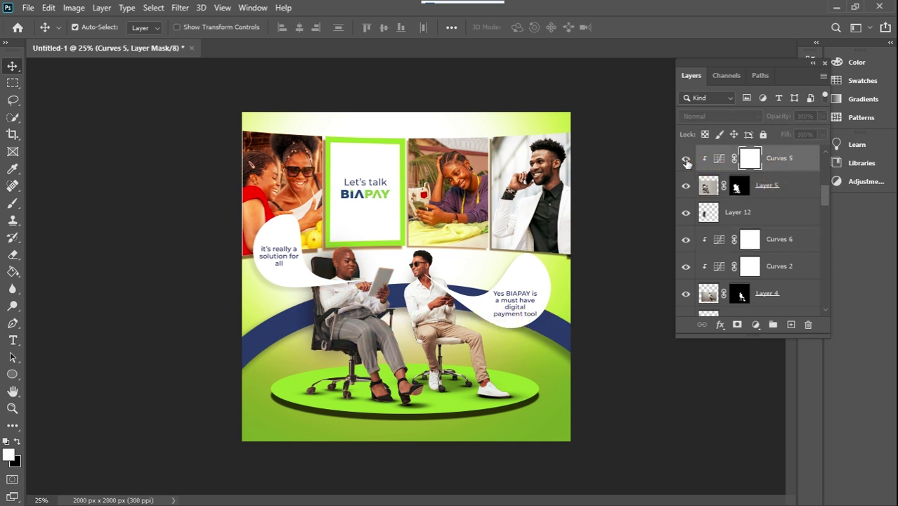
pyautogui.click(686, 160)
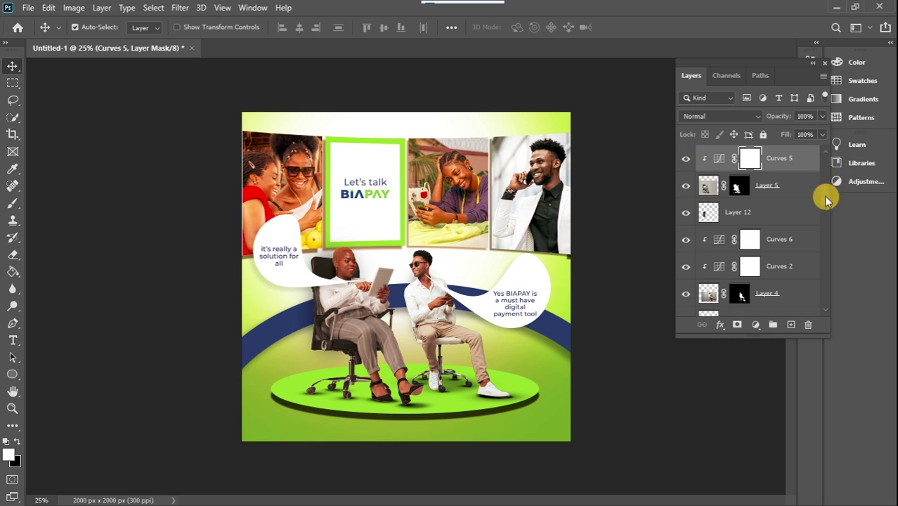
# Group all layers above the Background and convert the group to a smart object.
pyautogui.scroll(5, 823, 189)
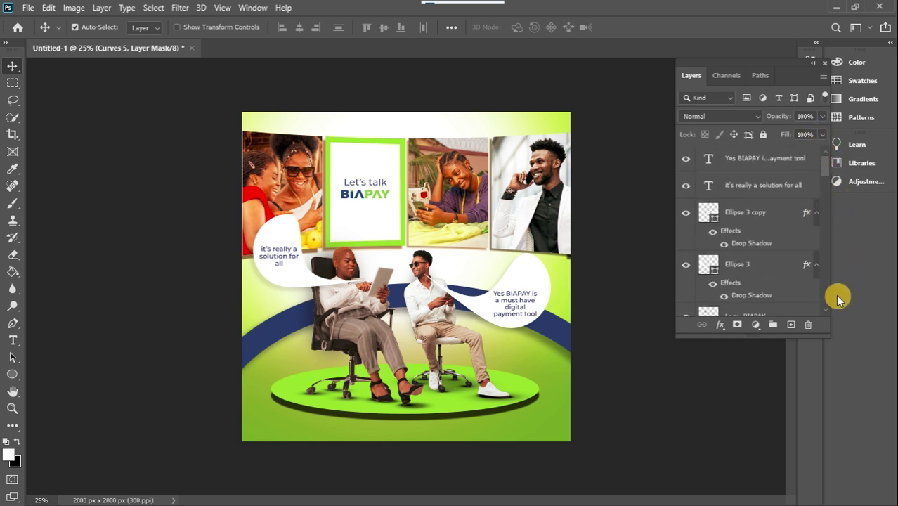
pyautogui.click(765, 163)
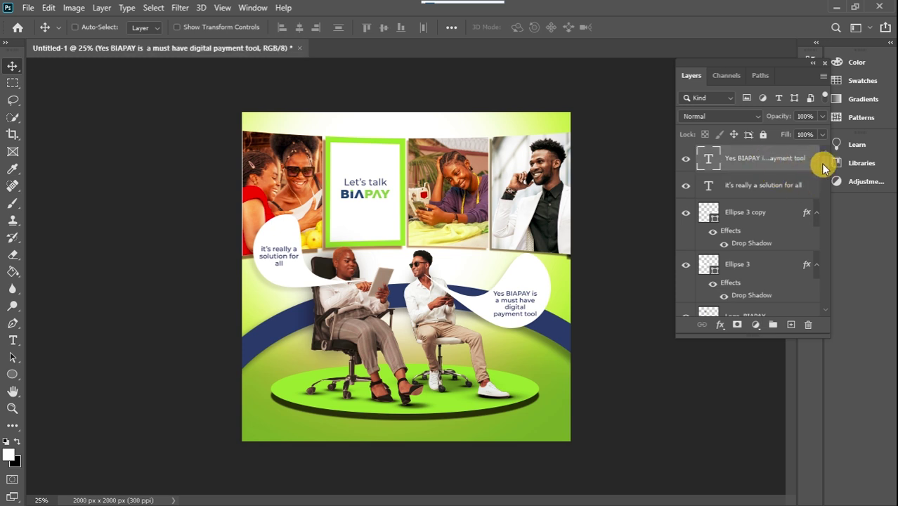
pyautogui.moveTo(822, 164); pyautogui.dragTo(818, 280)
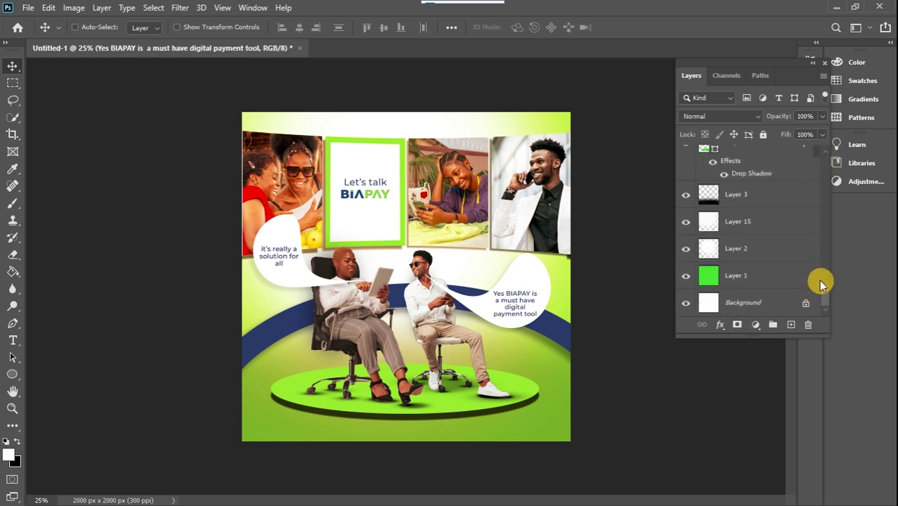
pyautogui.keyDown('shift'); pyautogui.click(782, 281); pyautogui.keyUp('shift')
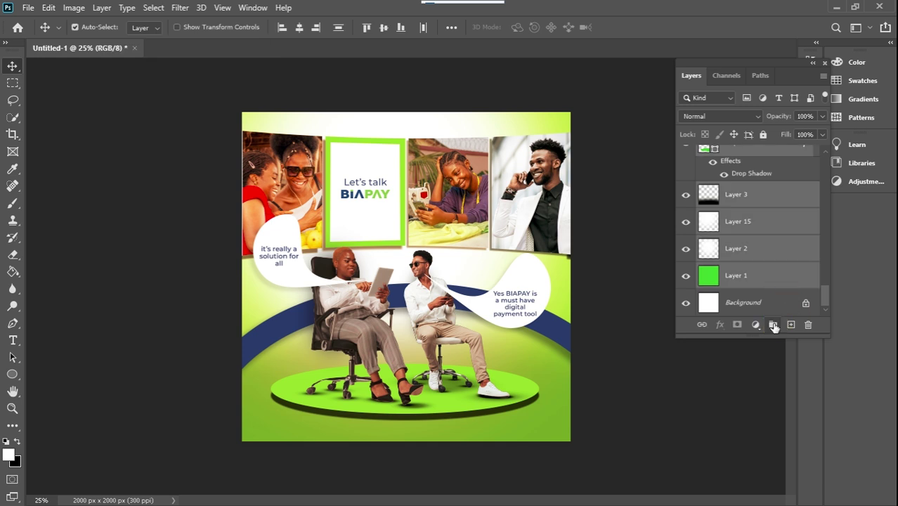
pyautogui.click(773, 324)
pyautogui.rightClick(784, 153)
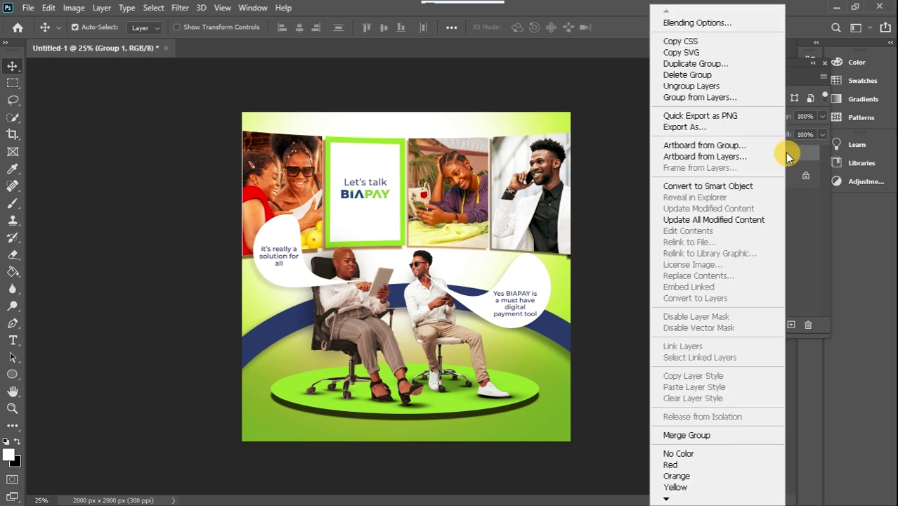
pyautogui.click(748, 186)
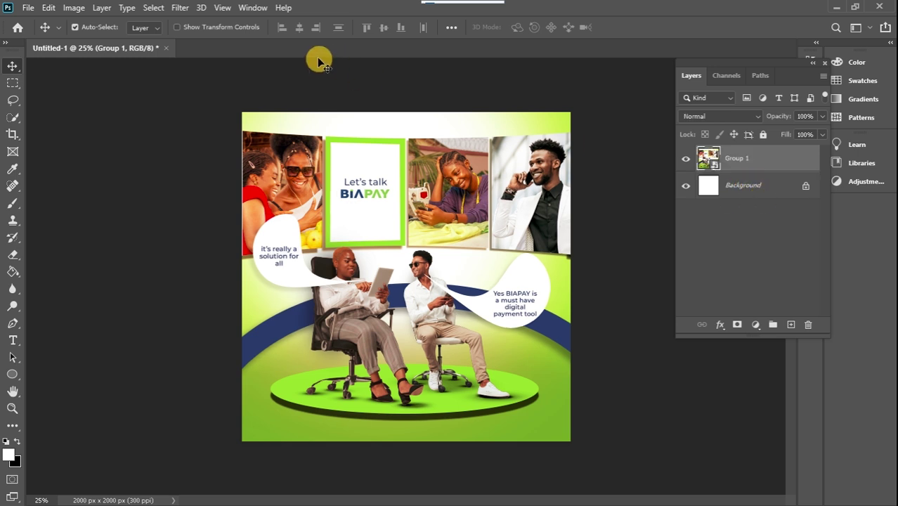
# Open the Camera Raw Filter for the Group 1 smart object with the whole scene previewed at 25%.
pyautogui.click(180, 7)
pyautogui.click(229, 87)
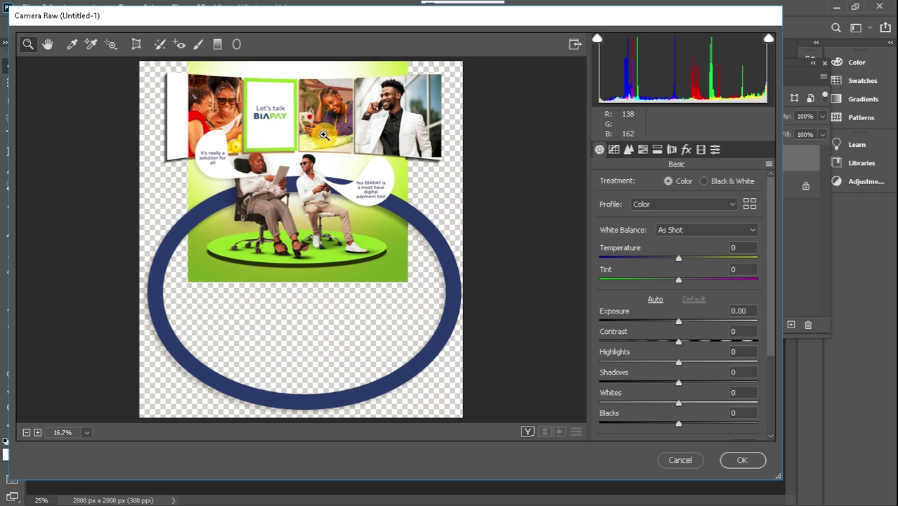
pyautogui.click(48, 46)
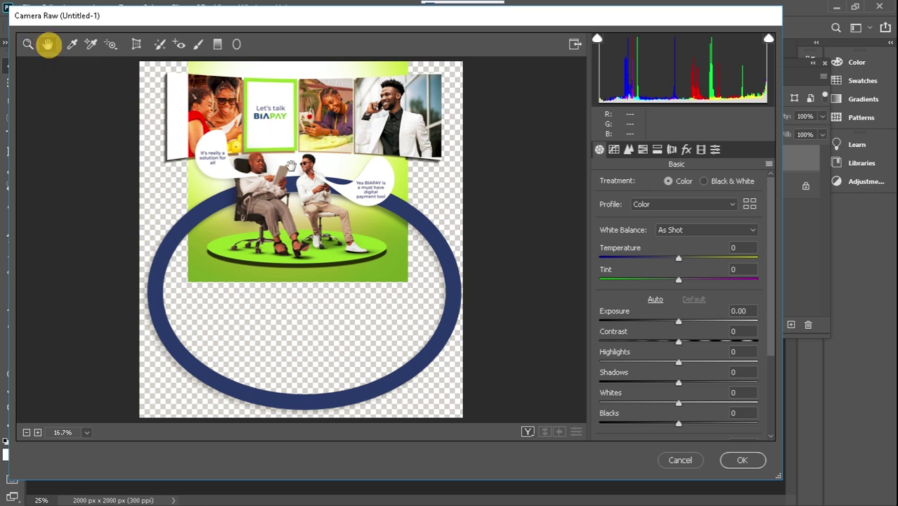
pyautogui.moveTo(309, 231); pyautogui.dragTo(309, 243)
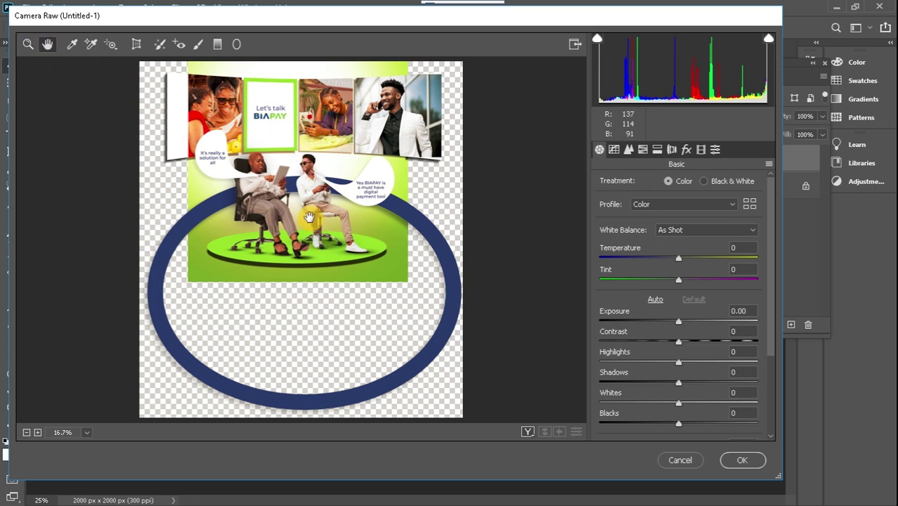
pyautogui.keyDown('ctrl'); pyautogui.click(309, 218); pyautogui.keyUp('ctrl')
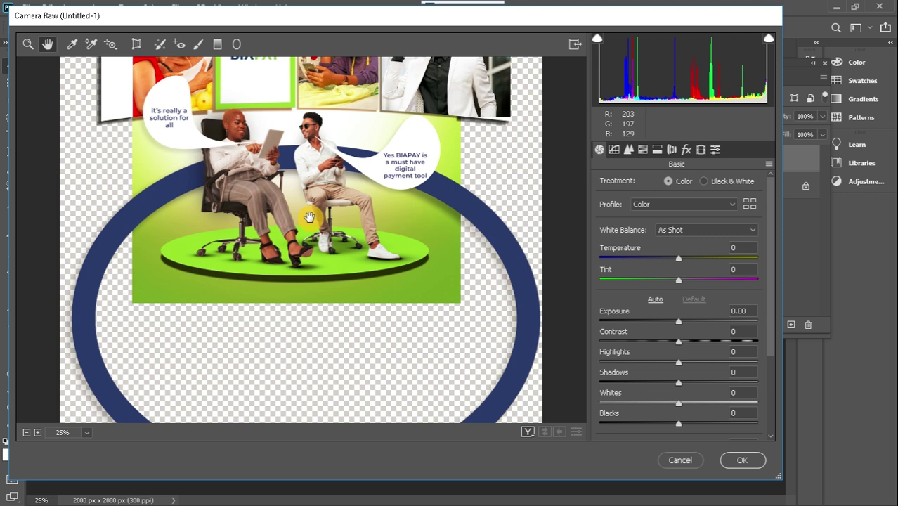
pyautogui.moveTo(342, 112); pyautogui.dragTo(354, 234)
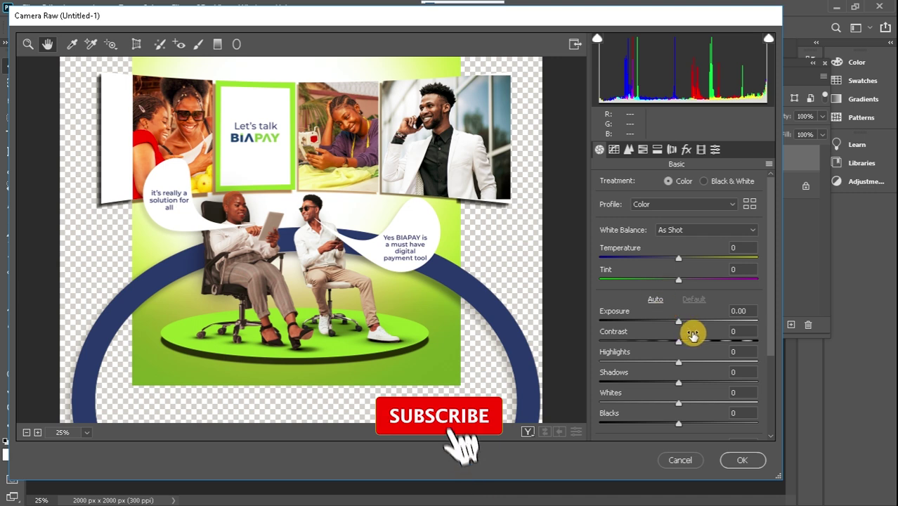
# Set the Camera Raw temperature to +4, contrast to +3 and highlights to -59.
pyautogui.scroll(-3, 771, 212)
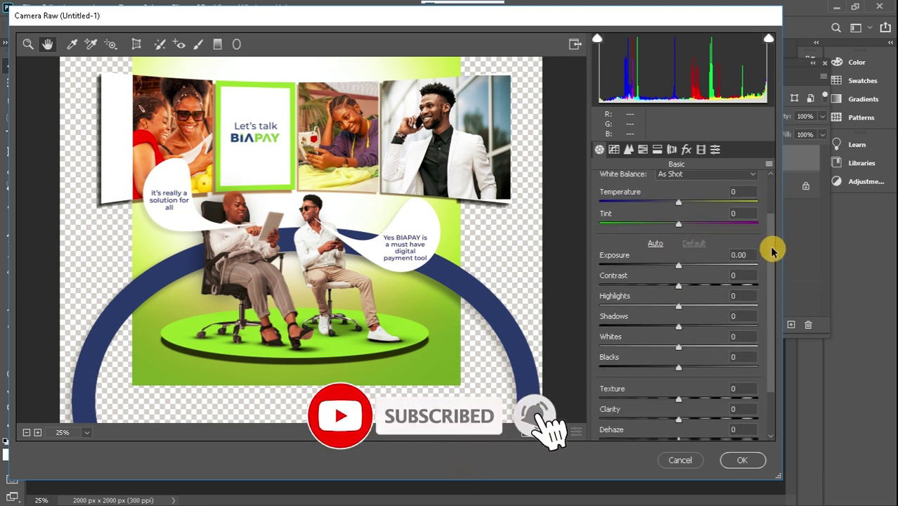
pyautogui.moveTo(680, 188); pyautogui.dragTo(686, 192)
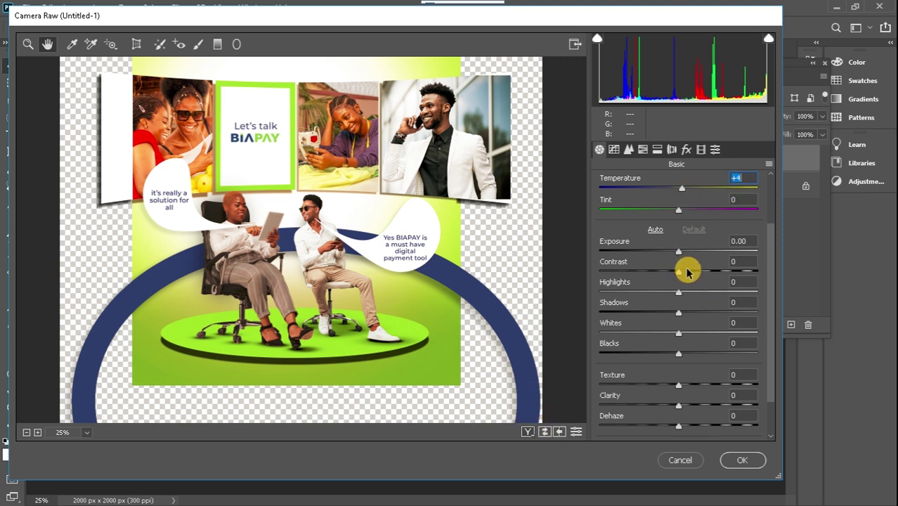
pyautogui.moveTo(677, 274); pyautogui.dragTo(680, 275)
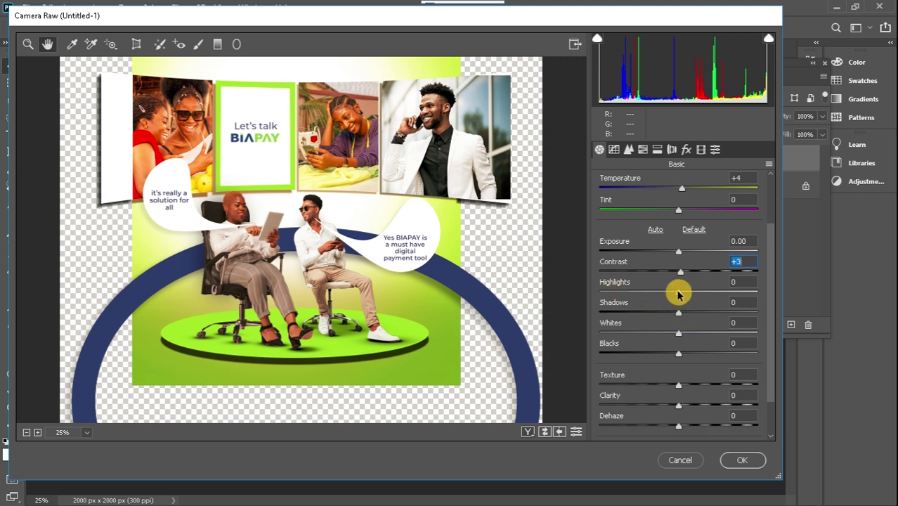
pyautogui.moveTo(678, 293); pyautogui.dragTo(630, 299)
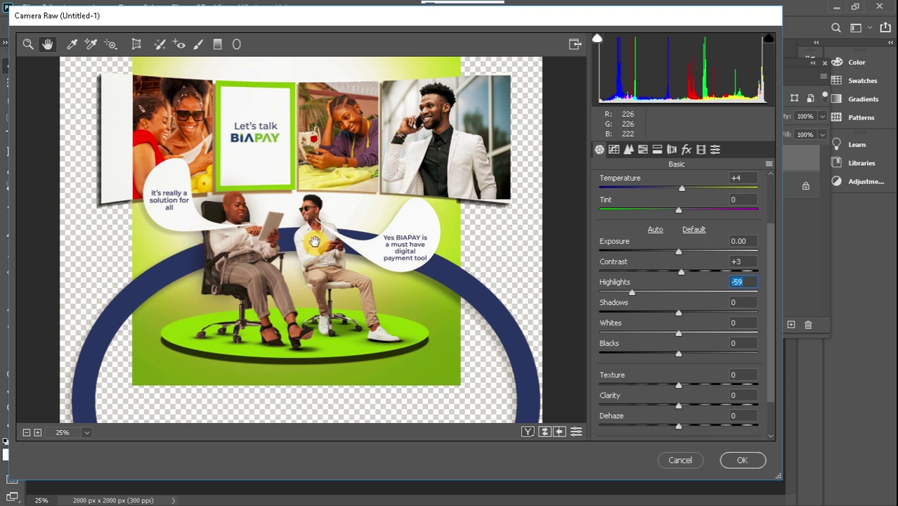
# Set the Camera Raw shadows to +17, whites to +37, texture to +6, clarity to +7 and dehaze to +6.
pyautogui.scroll(-1, 770, 237)
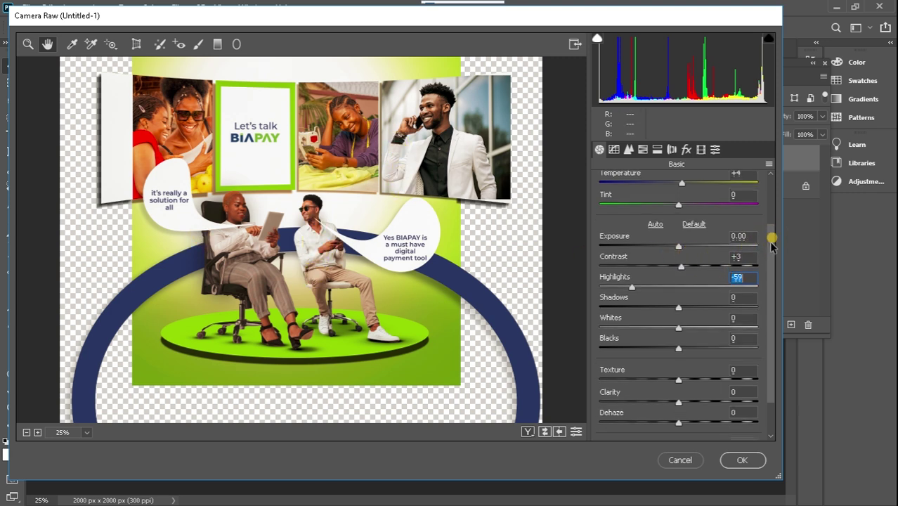
pyautogui.moveTo(678, 290); pyautogui.dragTo(709, 316)
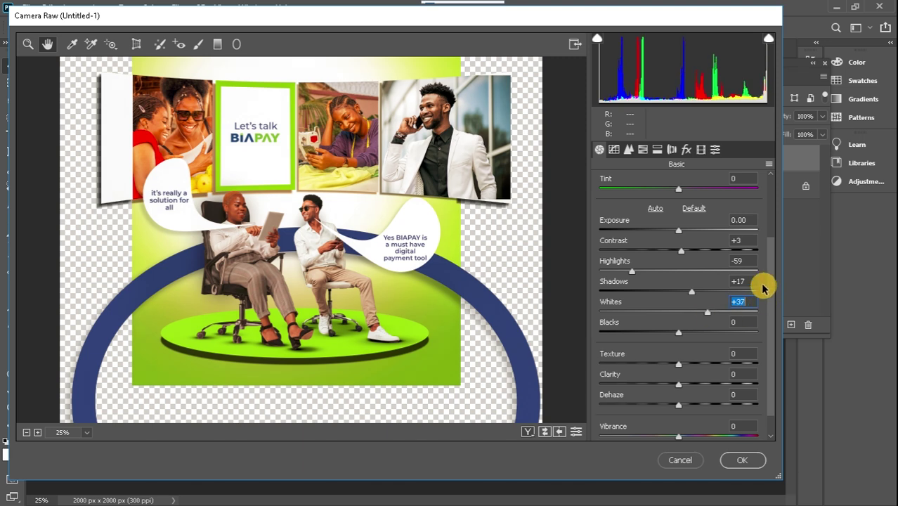
pyautogui.scroll(-1, 770, 275)
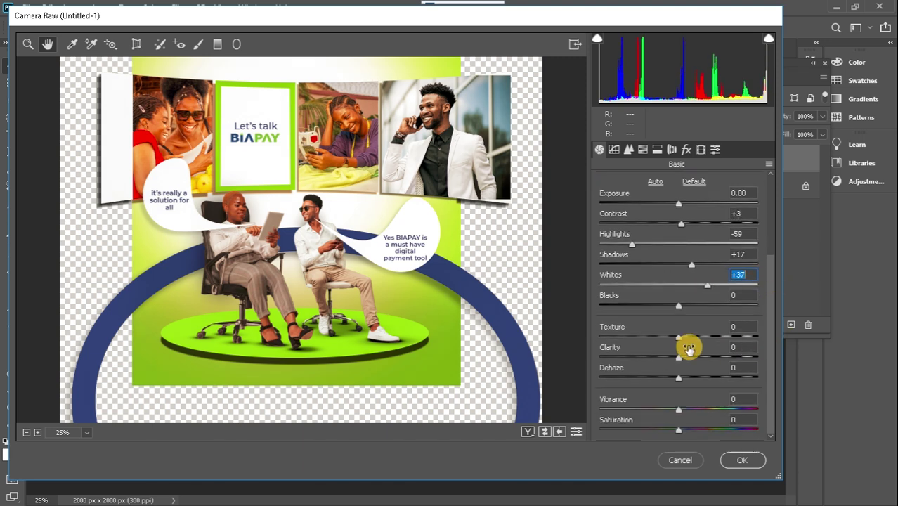
pyautogui.moveTo(676, 336); pyautogui.dragTo(682, 383)
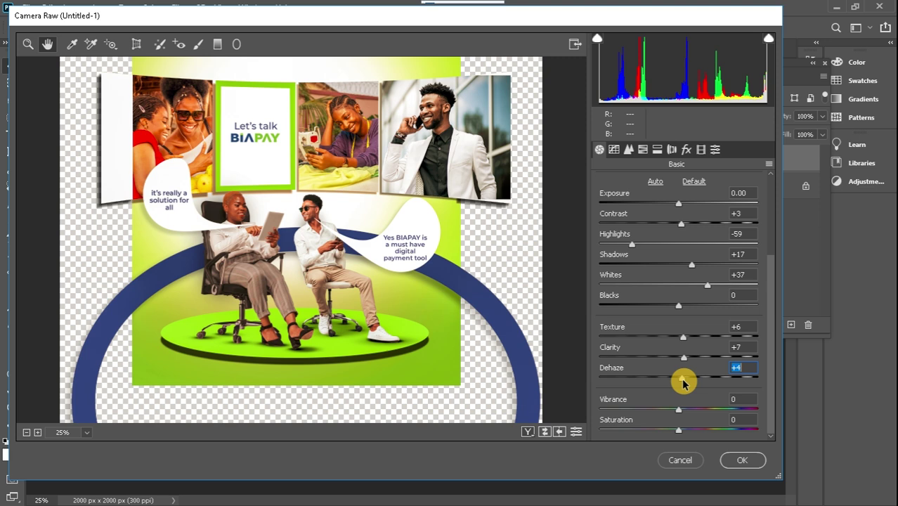
pyautogui.moveTo(683, 381); pyautogui.dragTo(685, 383)
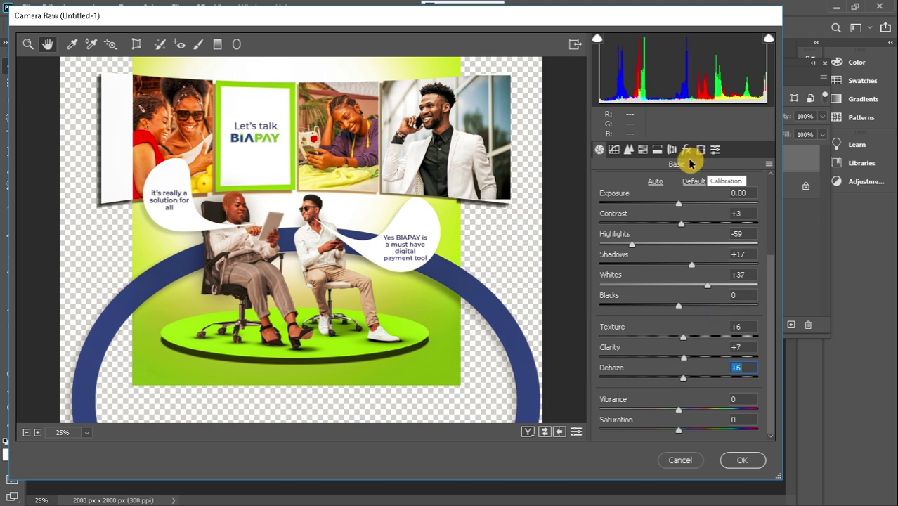
# Set the Camera Raw sharpening amount to 56 and apply the filter to the Group 1 smart object.
pyautogui.click(627, 151)
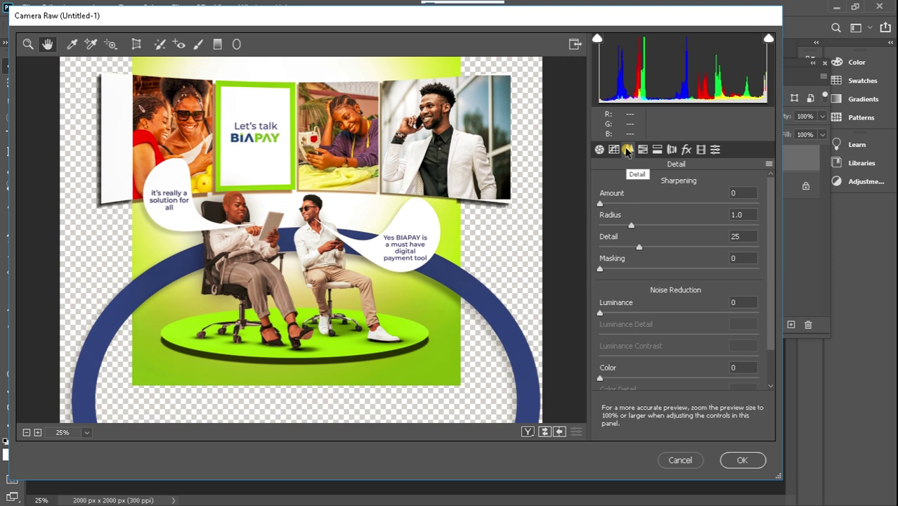
pyautogui.moveTo(605, 203); pyautogui.dragTo(660, 203)
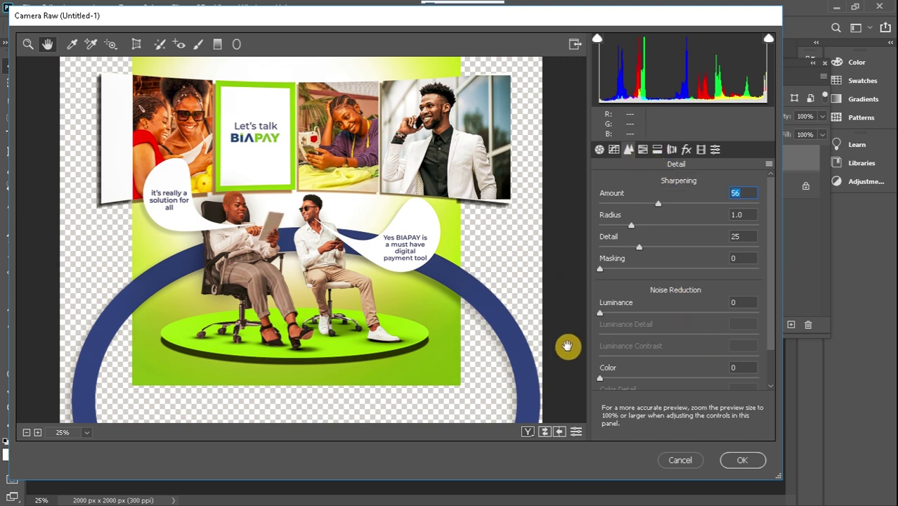
pyautogui.click(741, 461)
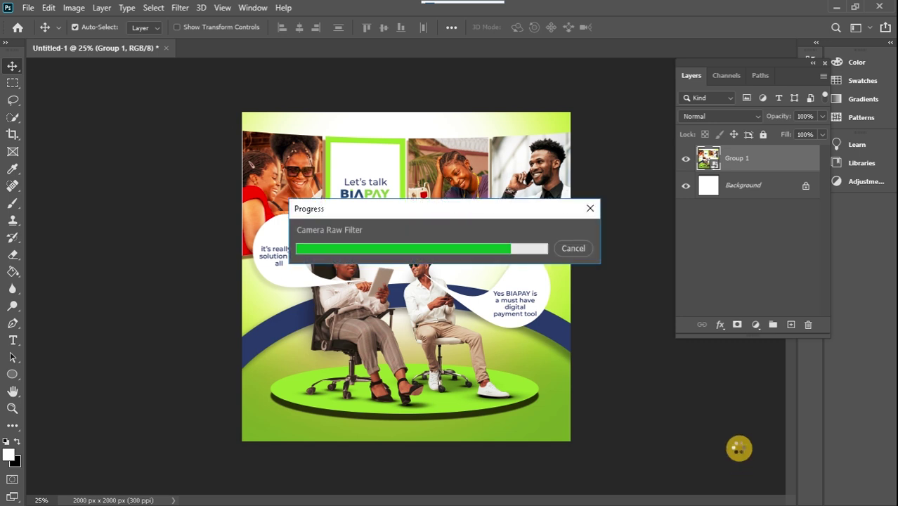